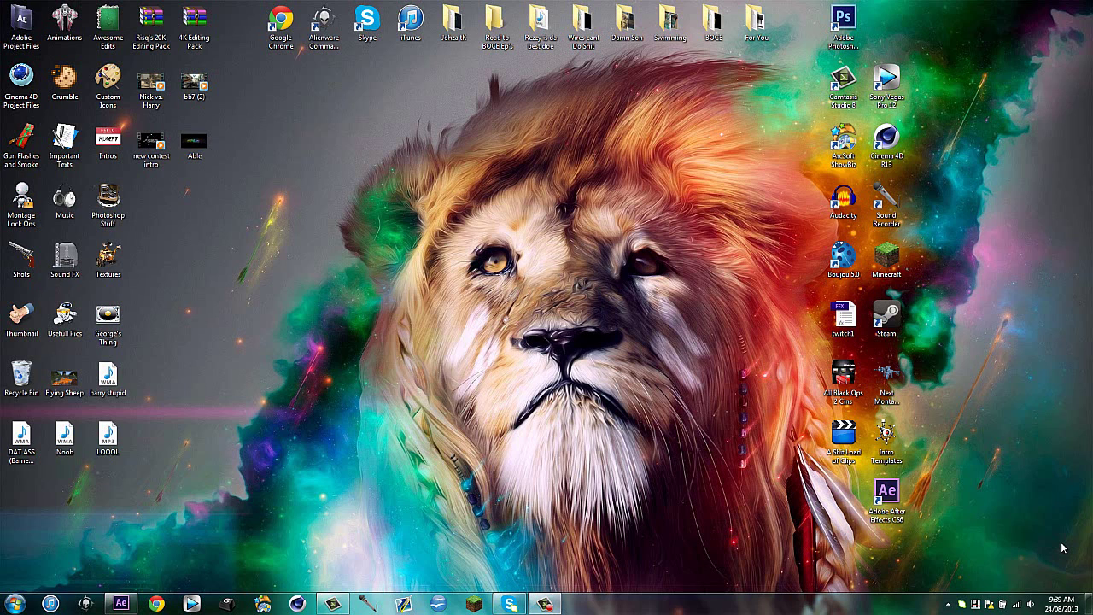
Move the After Effects CS6 shortcut beside Photoshop and restore the Road to BOCE project window
{"action": "left_click_drag", "start_coordinate": [886, 493], "coordinate": [886, 25]}
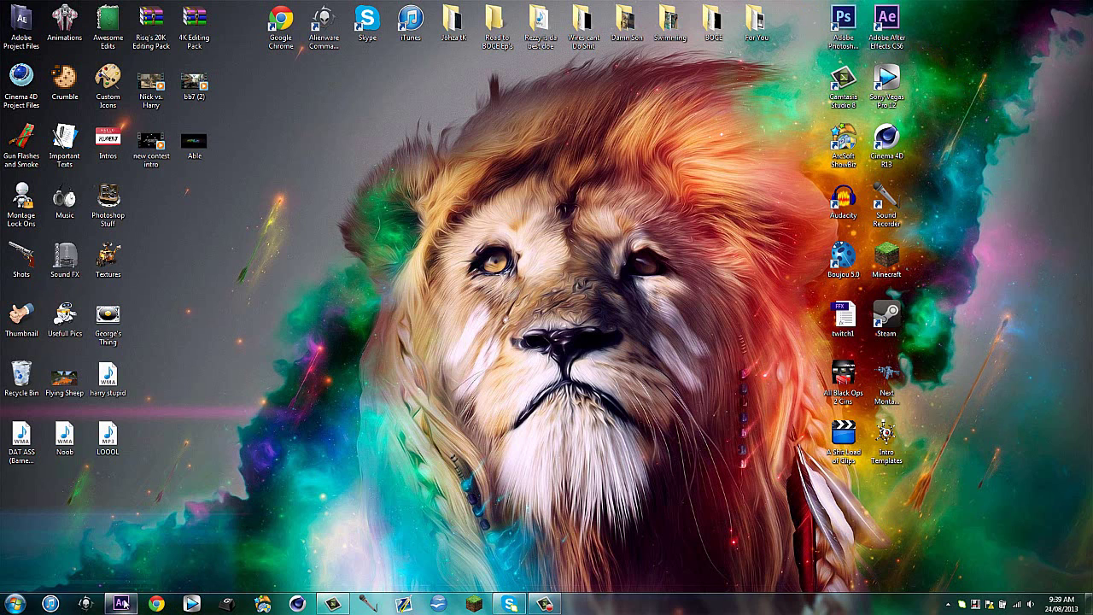
{"action": "mouse_move", "coordinate": [112, 602]}
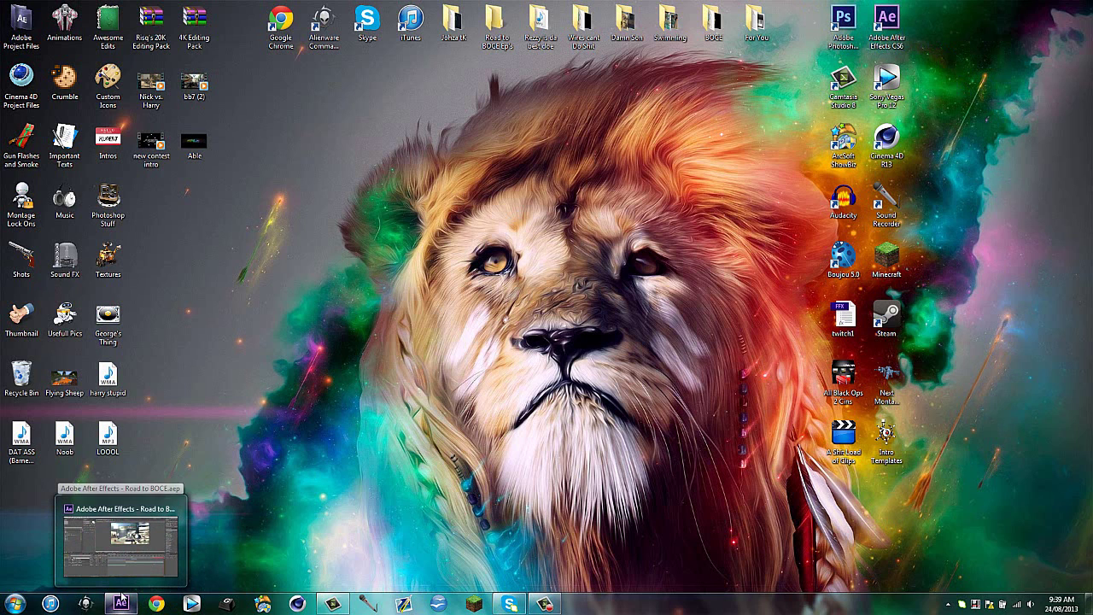
{"action": "left_click", "coordinate": [121, 603]}
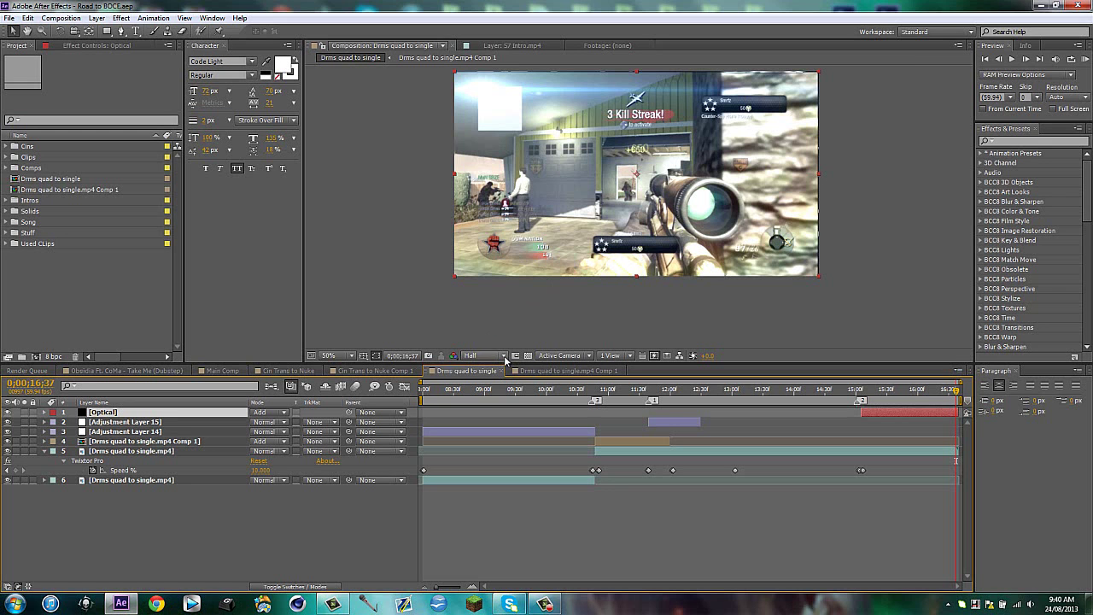
Close the Drms quad to single.mp4 Comp 1, Cin Trans to Nuke Comp 1 and Cin Trans to Nuke timelines, leaving Main Comp active
{"action": "left_click", "coordinate": [522, 372]}
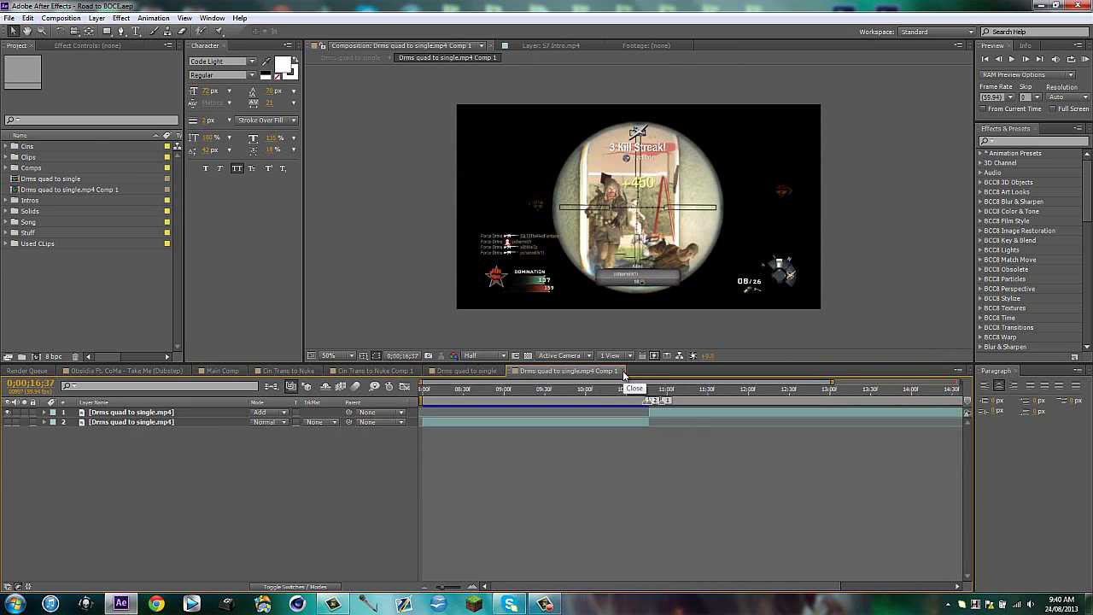
{"action": "left_click", "coordinate": [624, 371]}
{"action": "left_click", "coordinate": [390, 372]}
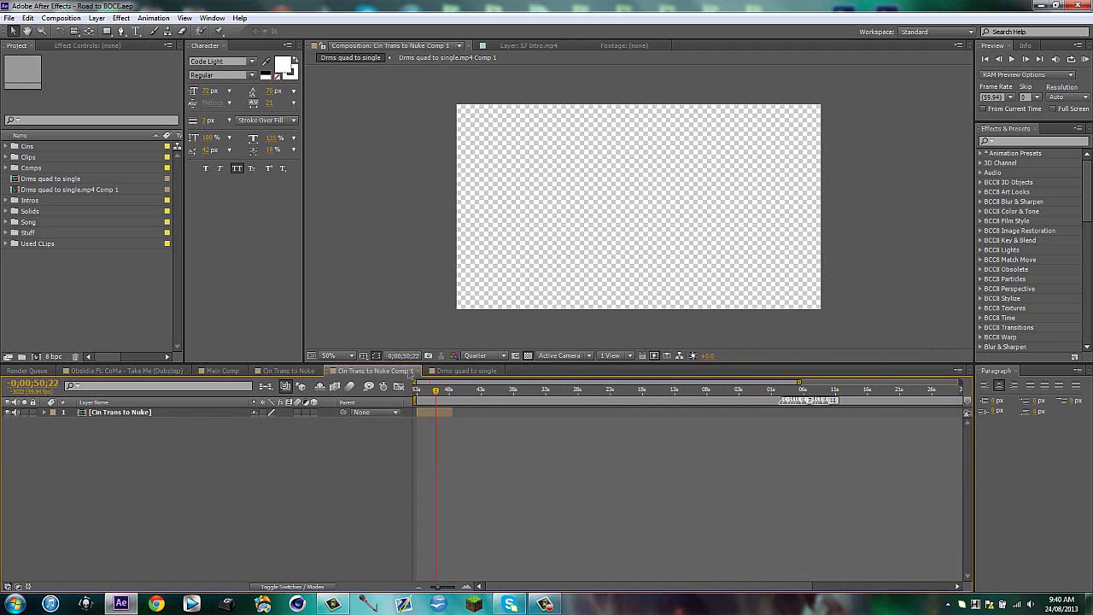
{"action": "left_click", "coordinate": [418, 371]}
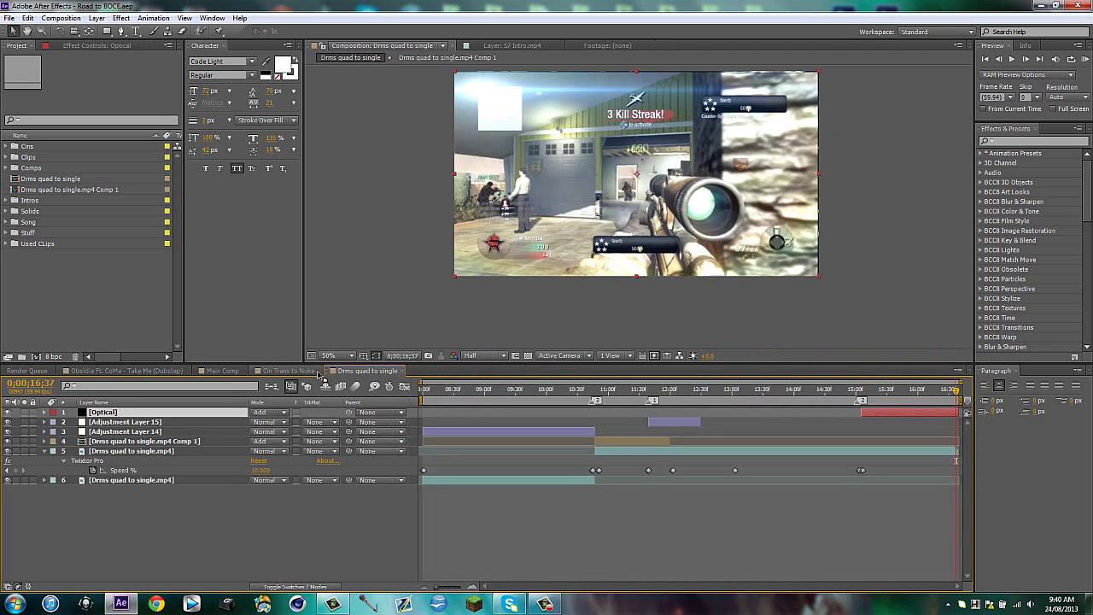
{"action": "left_click", "coordinate": [287, 372]}
{"action": "left_click", "coordinate": [320, 372]}
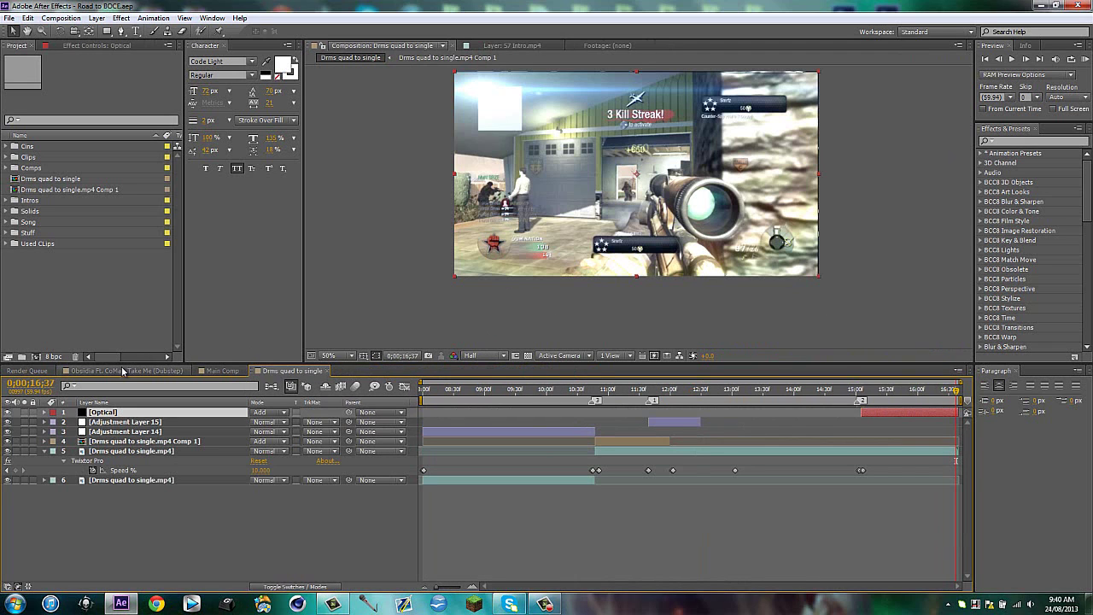
{"action": "left_click", "coordinate": [213, 371]}
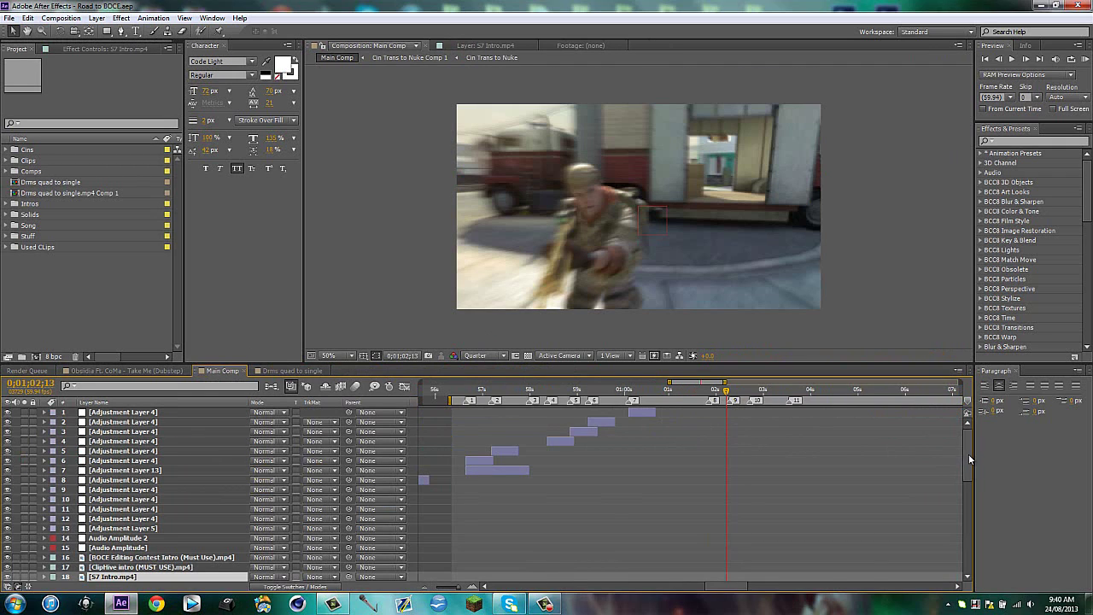
File Drms quad to single.mp4 Comp 1 into the Comps folder
{"action": "scroll", "coordinate": [967, 477], "scroll_direction": "right", "scroll_amount": 1}
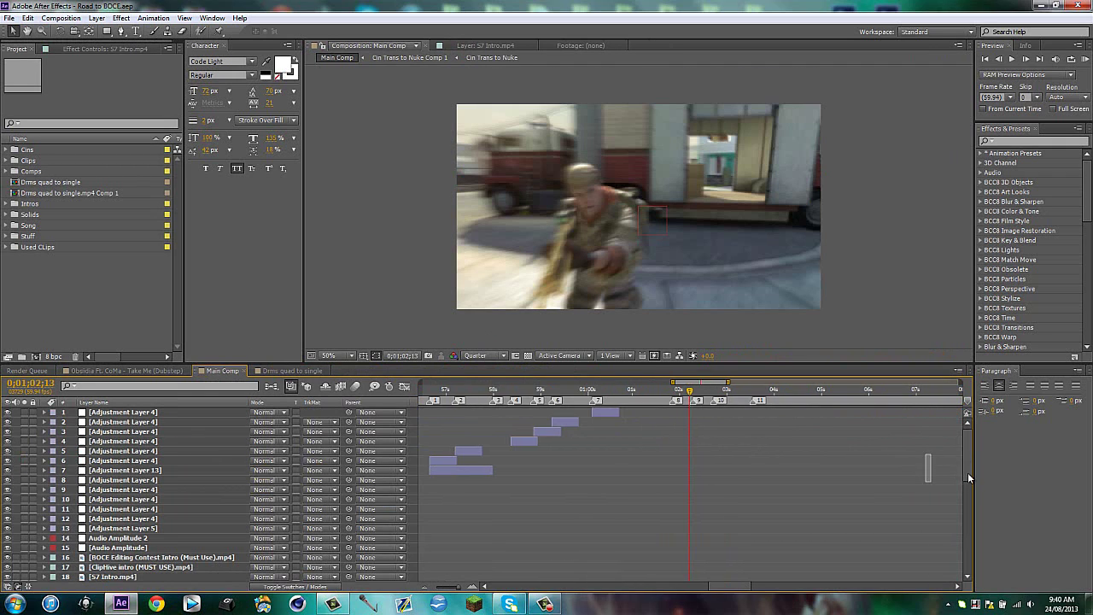
{"action": "left_click", "coordinate": [959, 554]}
{"action": "scroll", "coordinate": [960, 555], "scroll_direction": "down", "scroll_amount": 5}
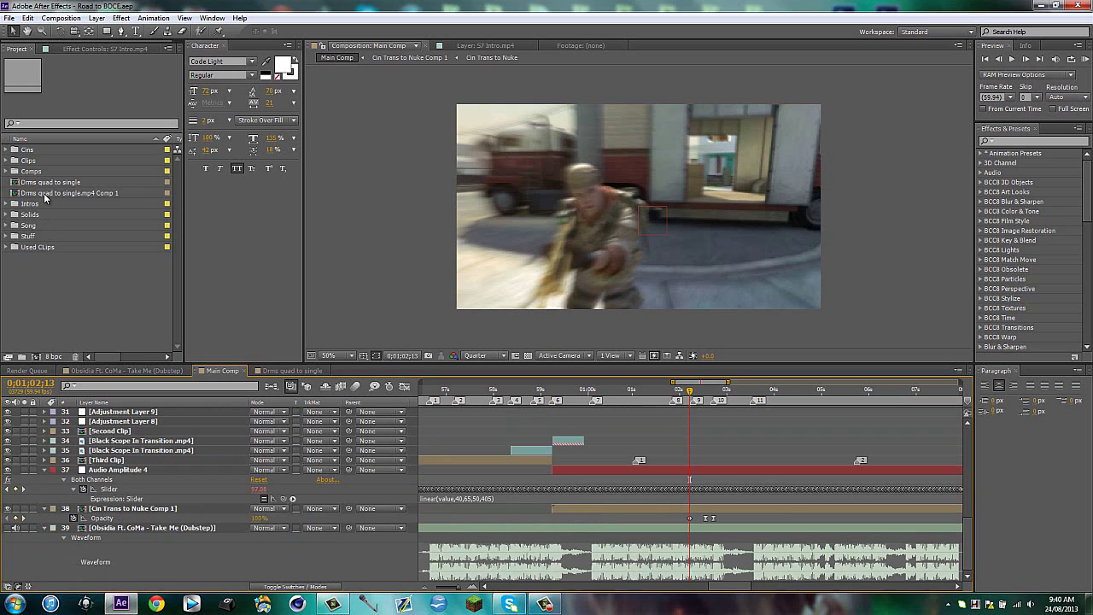
{"action": "left_click_drag", "start_coordinate": [46, 198], "coordinate": [35, 172]}
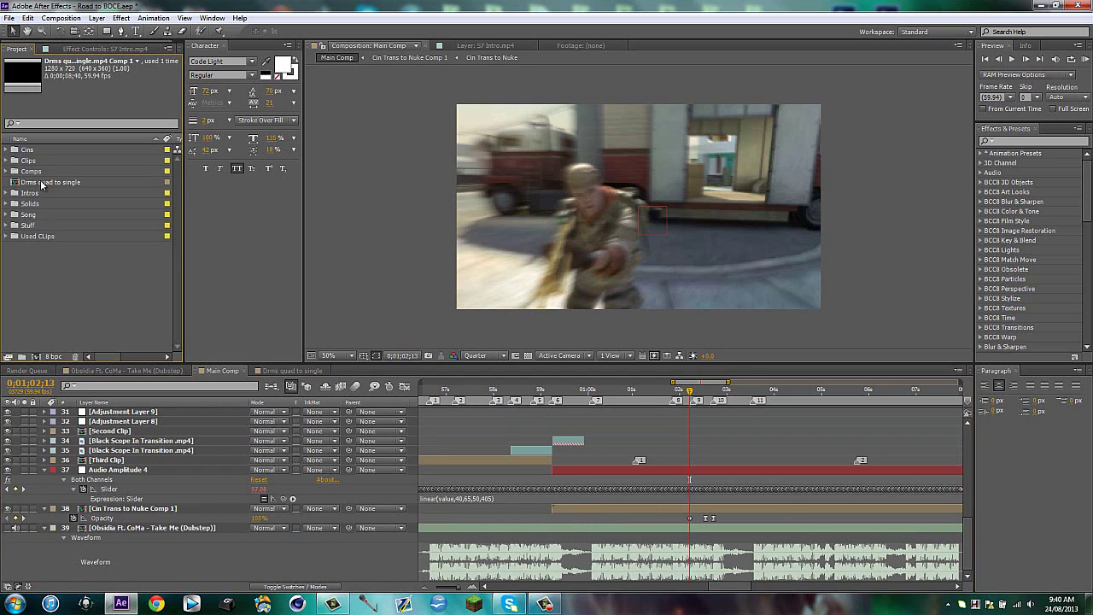
Add the Drms quad to single comp as a Main Comp layer above the Obsidia song track
{"action": "left_click", "coordinate": [41, 182]}
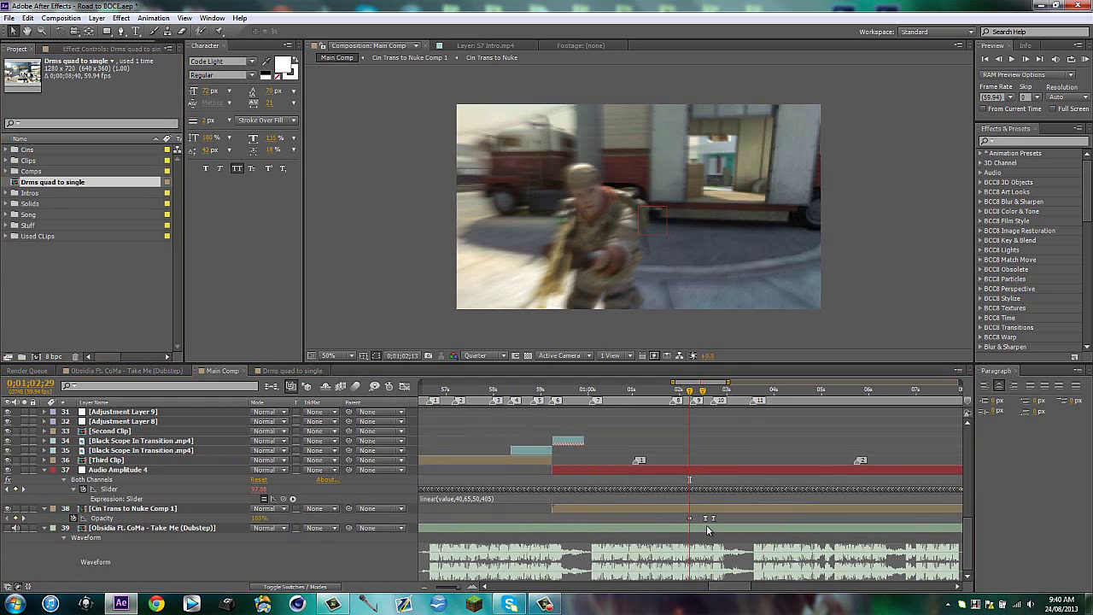
{"action": "mouse_move", "coordinate": [707, 530]}
{"action": "left_mouse_down"}
{"action": "mouse_move", "coordinate": [719, 527]}
{"action": "mouse_move", "coordinate": [707, 530]}
{"action": "left_mouse_up"}
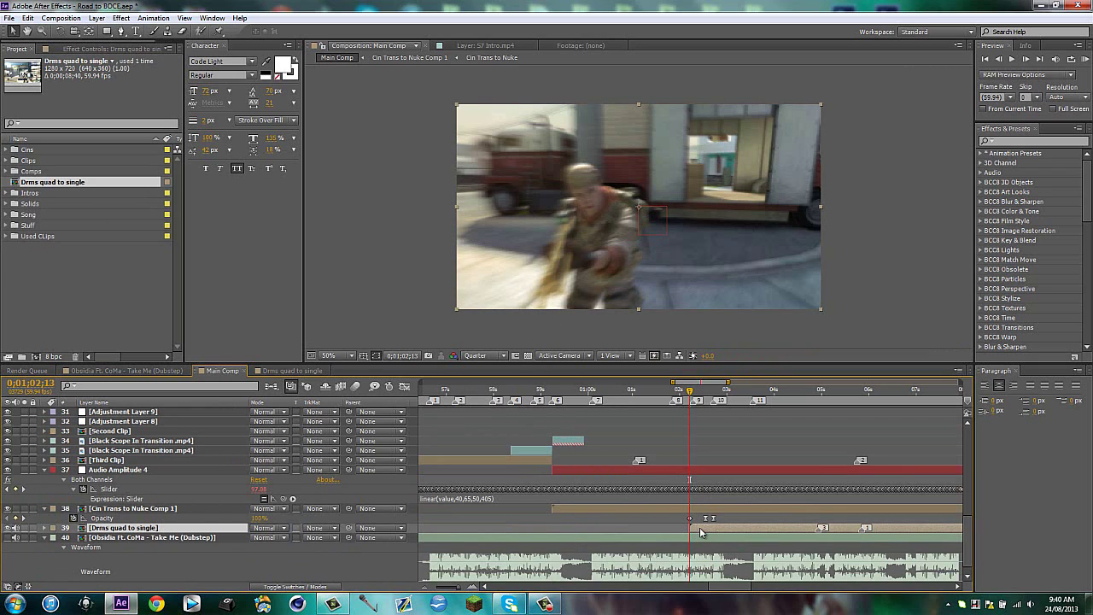
{"action": "left_click_drag", "start_coordinate": [700, 527], "coordinate": [701, 527]}
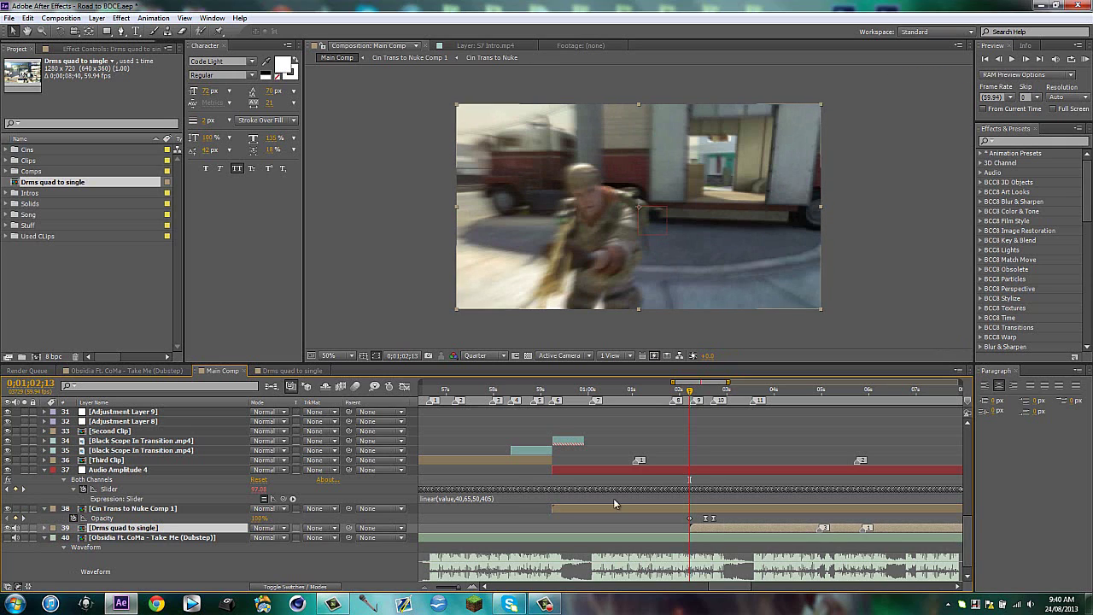
{"action": "left_click", "coordinate": [292, 371]}
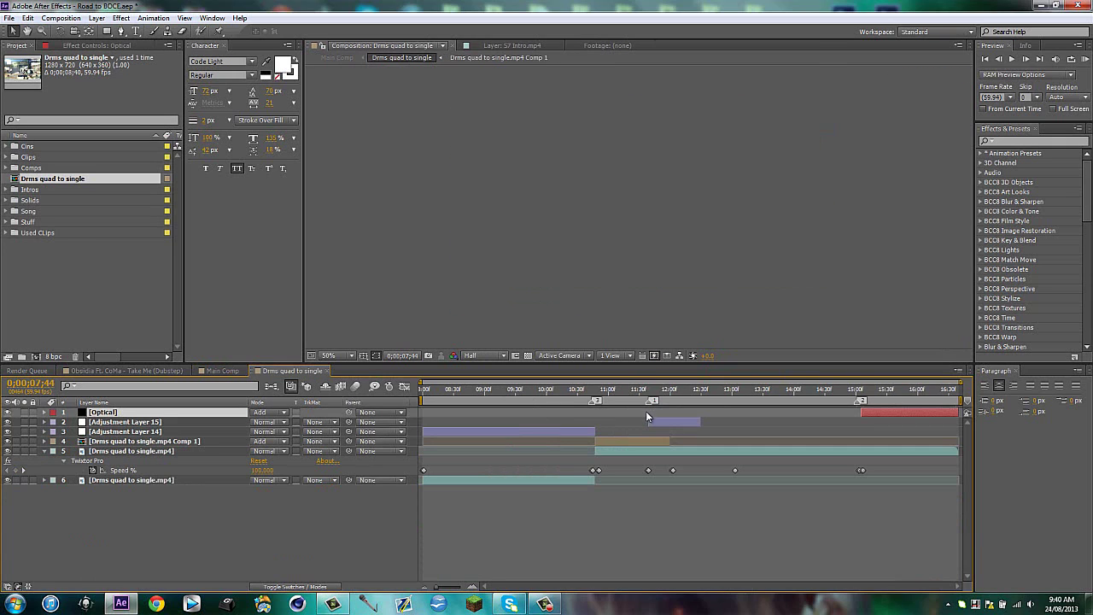
{"action": "left_click", "coordinate": [591, 392]}
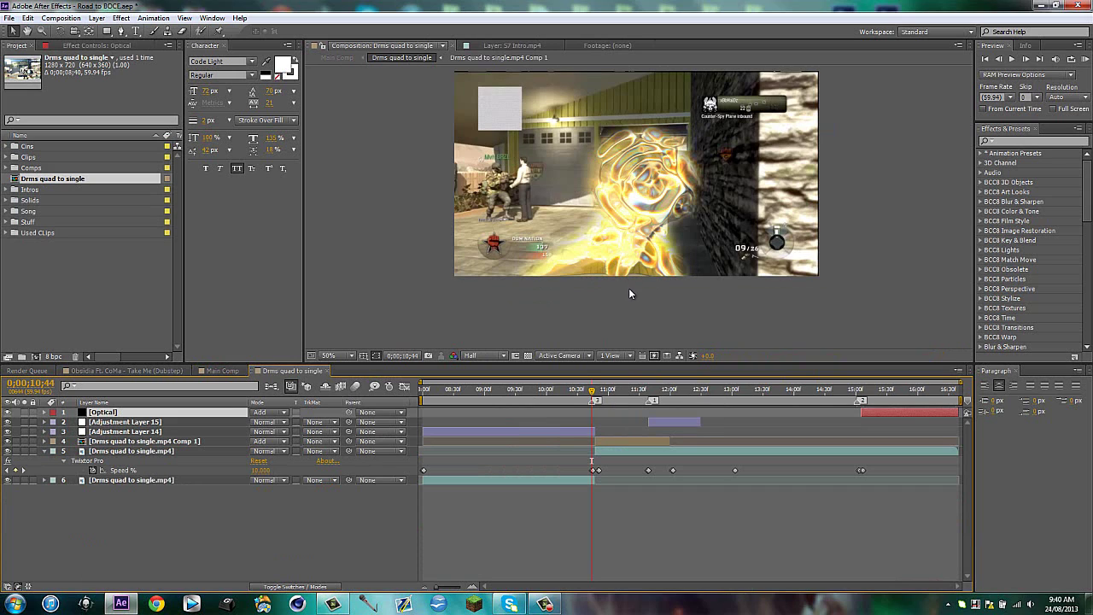
{"action": "key", "text": "k"}
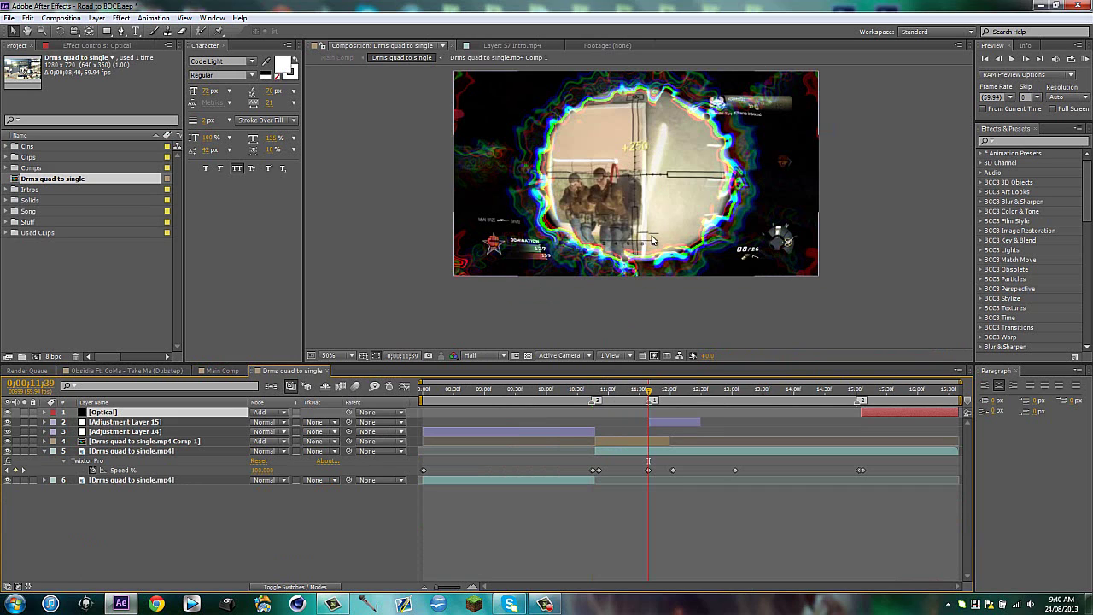
{"action": "left_click_drag", "start_coordinate": [595, 392], "coordinate": [559, 391]}
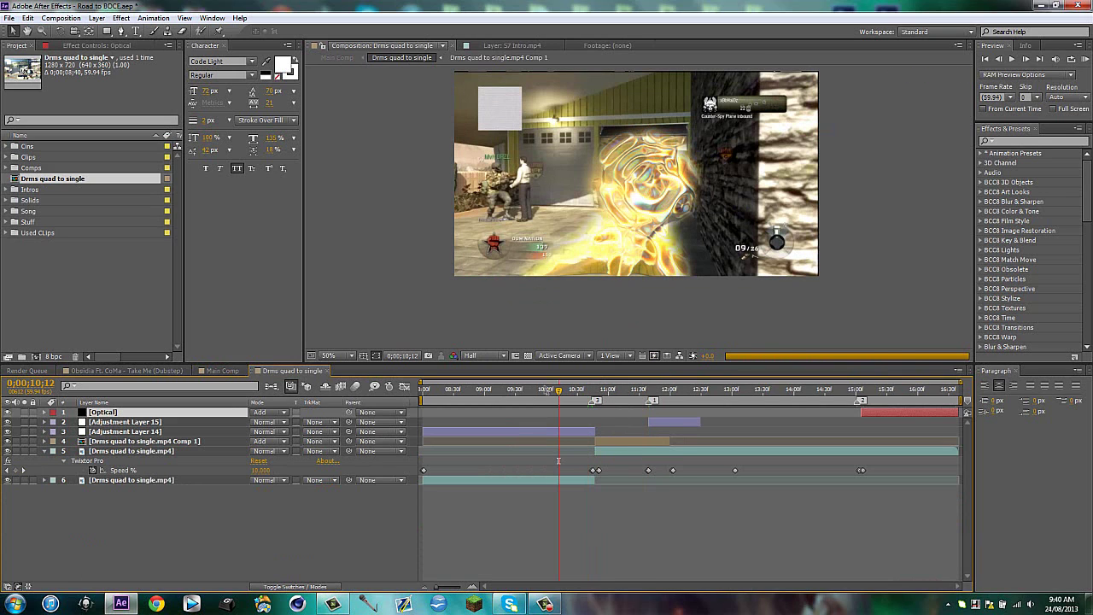
{"action": "left_click", "coordinate": [490, 390]}
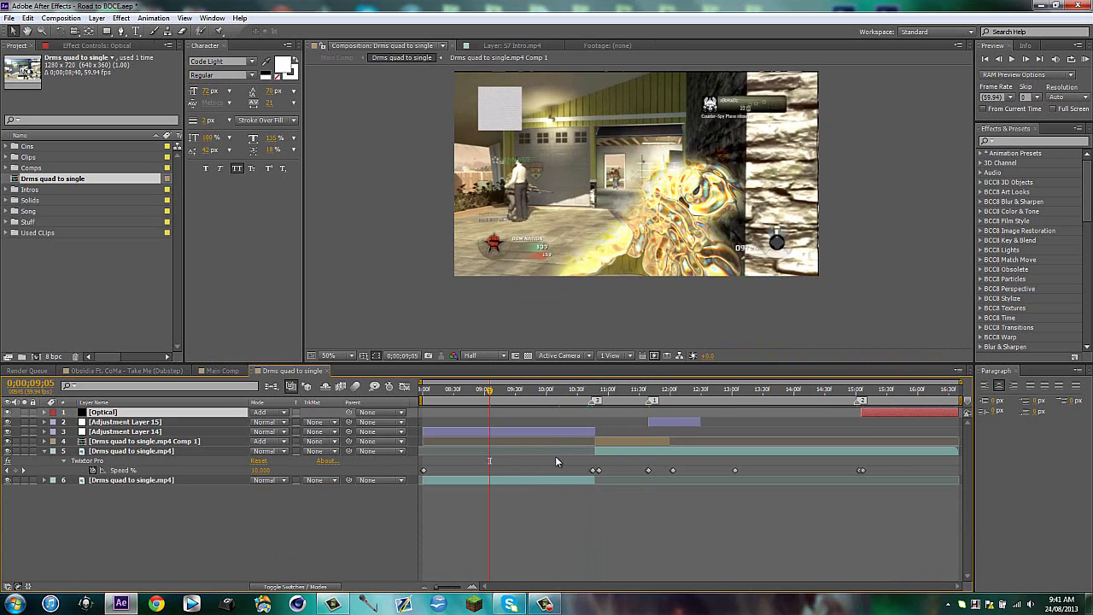
{"action": "left_click", "coordinate": [231, 374]}
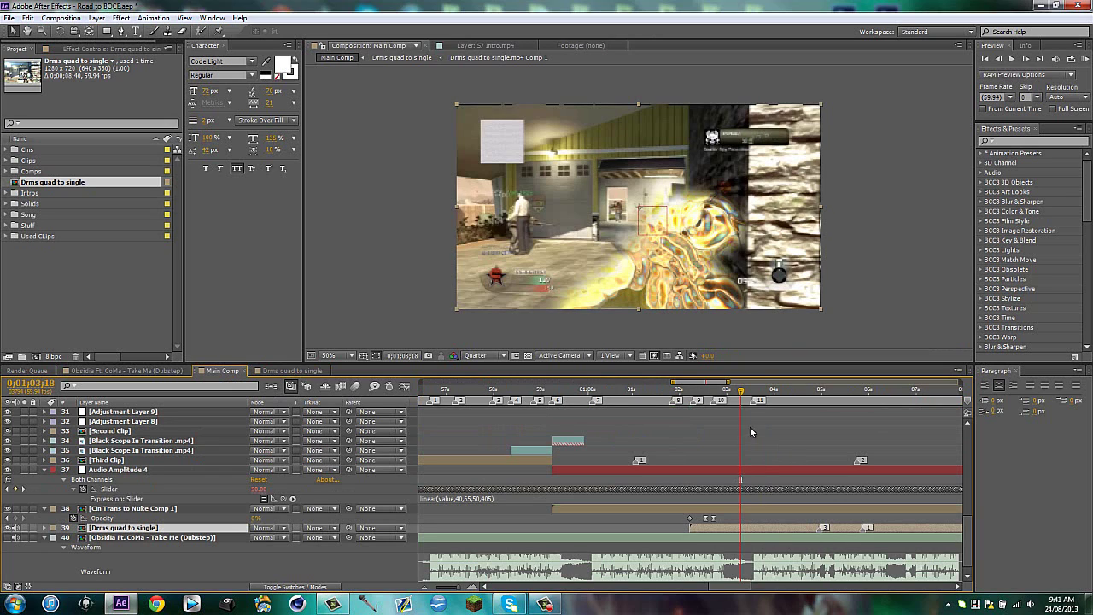
{"action": "left_click_drag", "start_coordinate": [741, 391], "coordinate": [752, 409]}
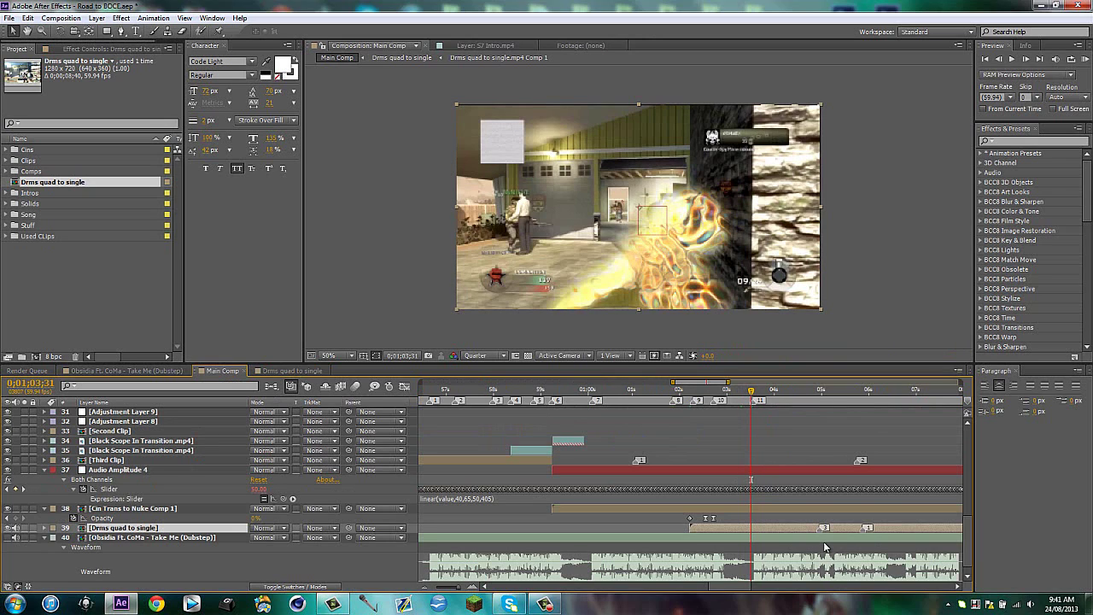
Enable Time Remap on Drms quad to single with keyframes at 0;01;04;57 and 0;01;05;52
{"action": "key", "text": "ctrl+alt+t"}
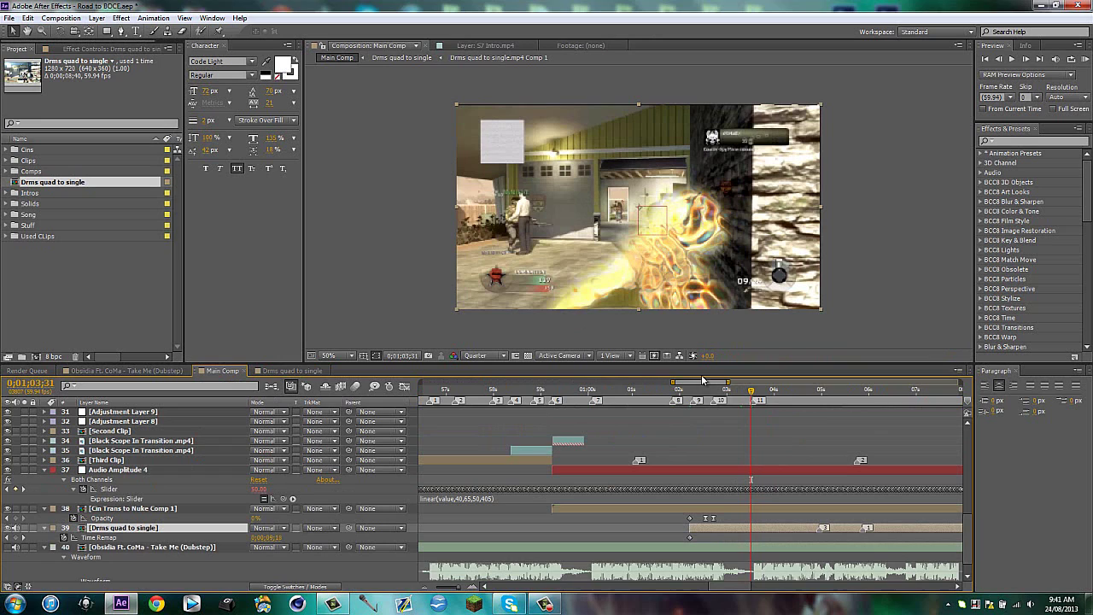
{"action": "mouse_move", "coordinate": [706, 386]}
{"action": "left_mouse_down"}
{"action": "mouse_move", "coordinate": [716, 386]}
{"action": "mouse_move", "coordinate": [705, 393]}
{"action": "left_mouse_up"}
{"action": "left_click", "coordinate": [702, 391]}
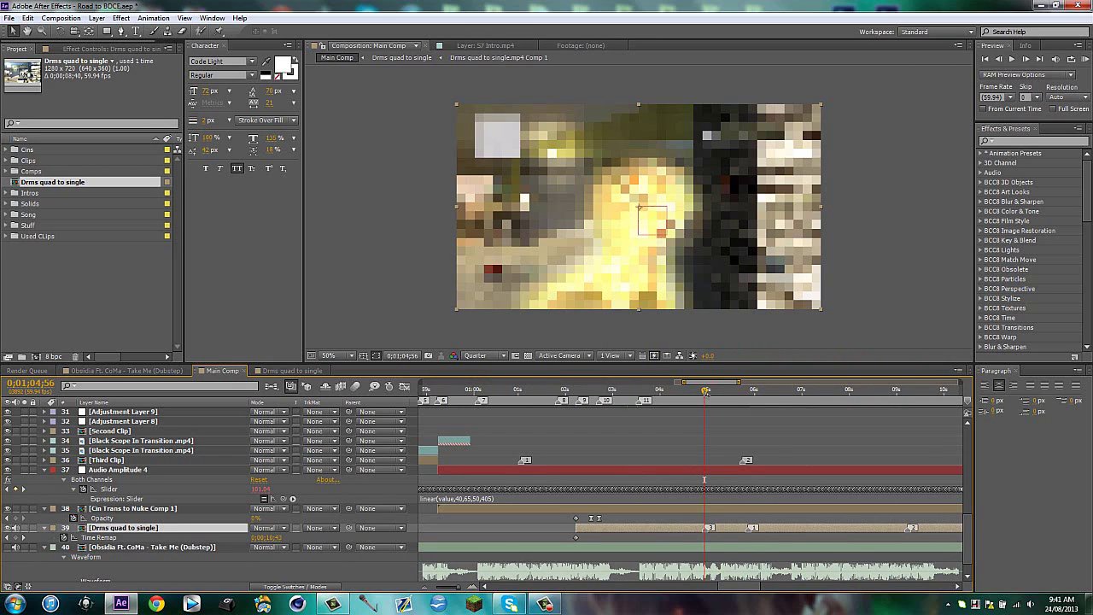
{"action": "left_click", "coordinate": [705, 393]}
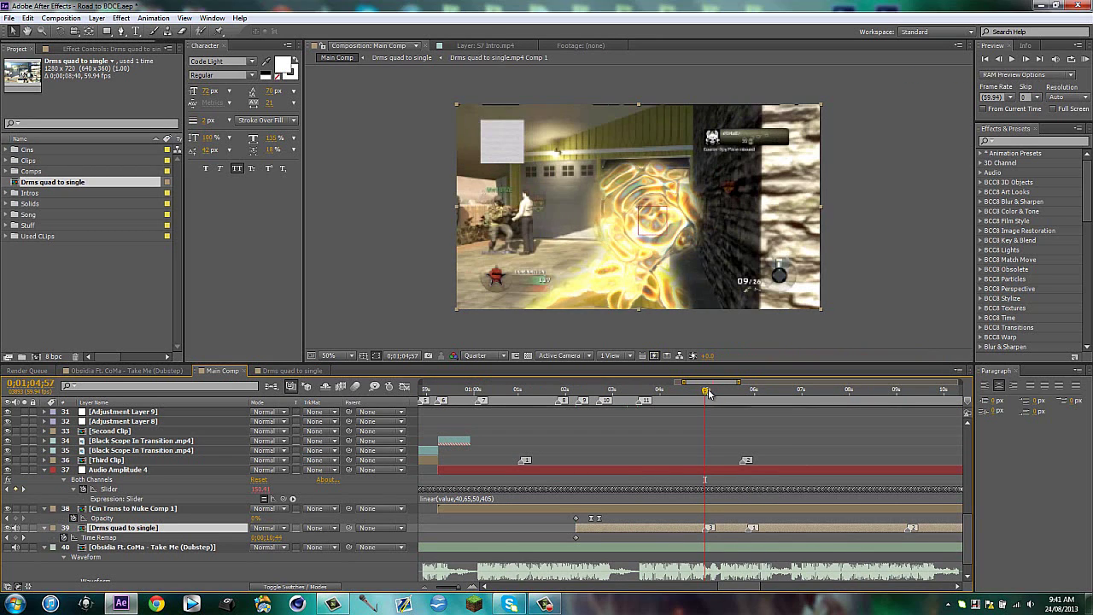
{"action": "left_click", "coordinate": [15, 538]}
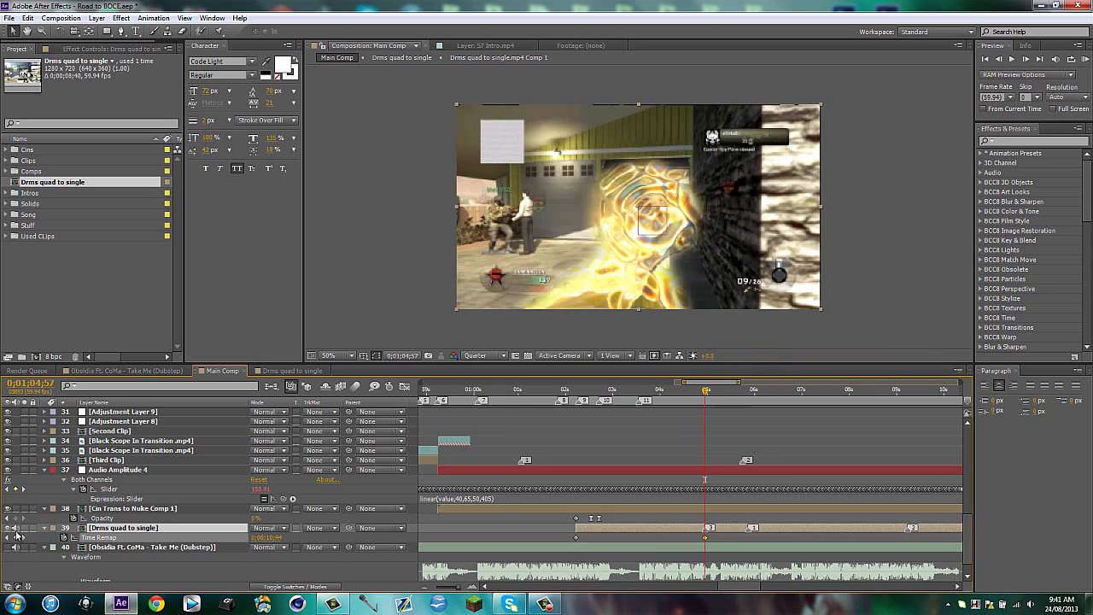
{"action": "left_click", "coordinate": [751, 396]}
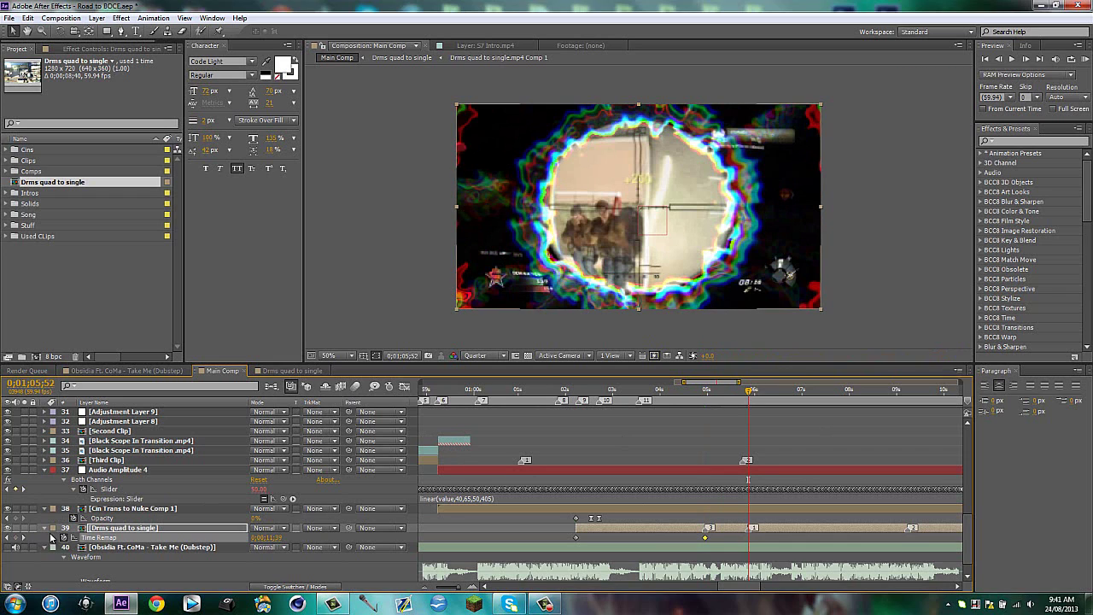
{"action": "left_click", "coordinate": [16, 537]}
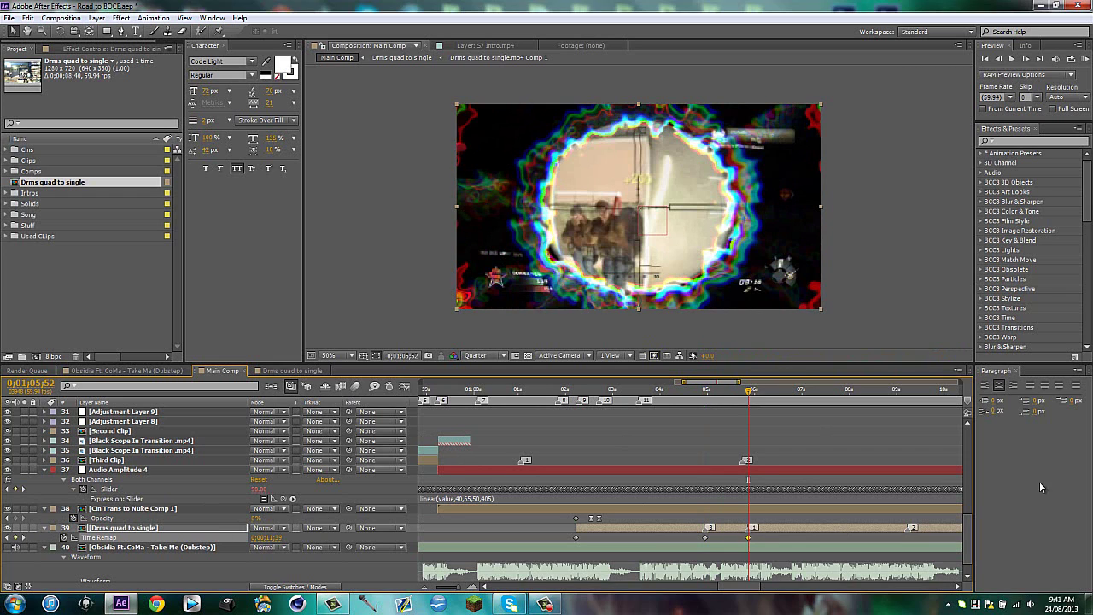
{"action": "left_click", "coordinate": [909, 398]}
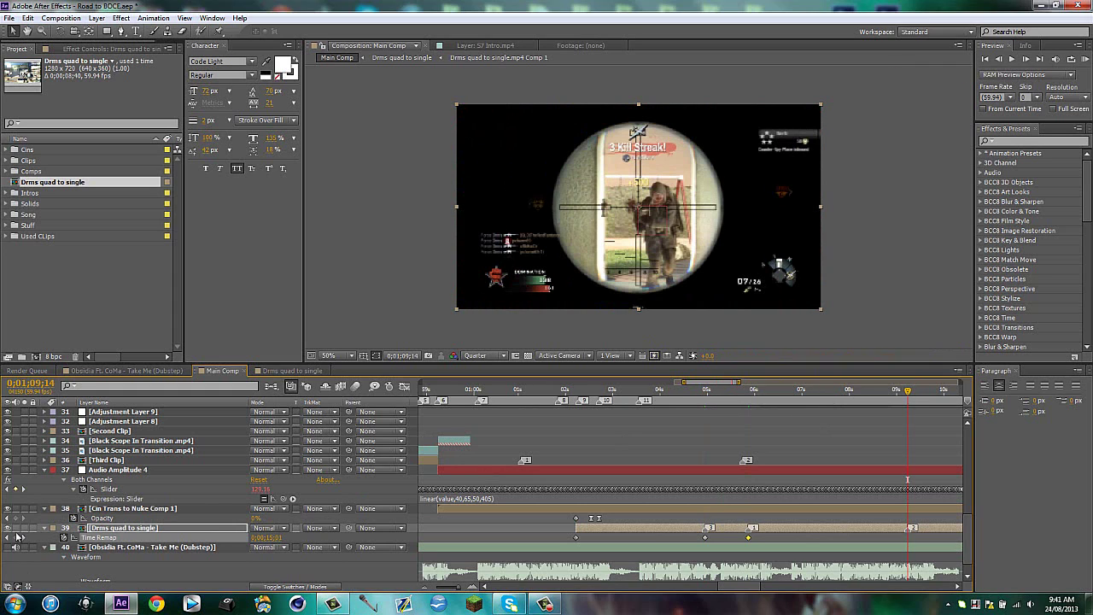
{"action": "left_click", "coordinate": [292, 370]}
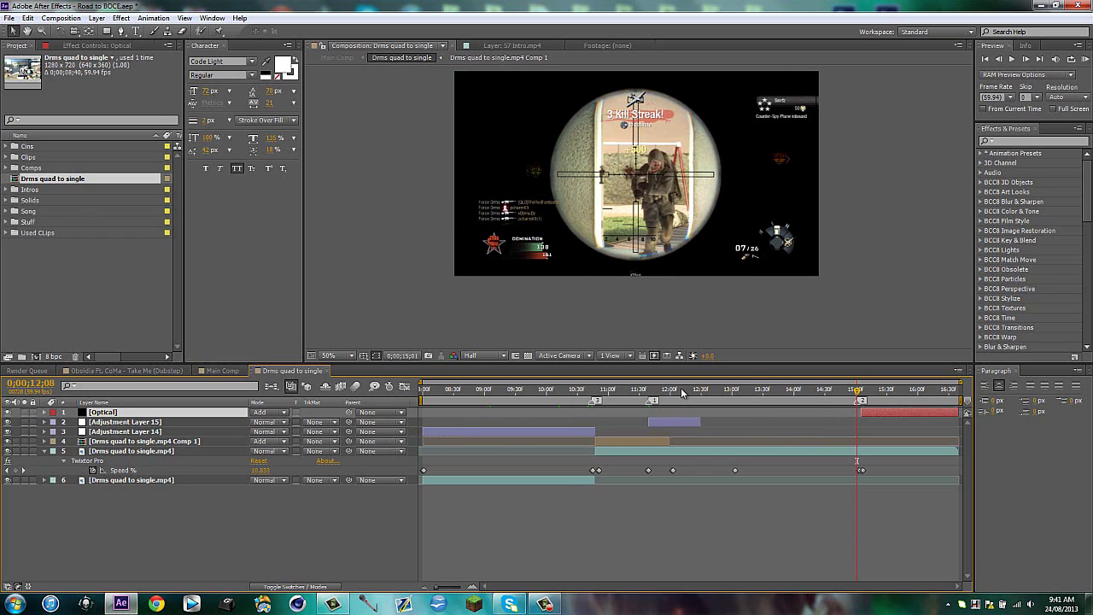
Review the scope frame around 11;43–11;49 and show Adjustment Layer 15's Bulge settings
{"action": "mouse_move", "coordinate": [682, 392]}
{"action": "left_mouse_down"}
{"action": "mouse_move", "coordinate": [707, 405]}
{"action": "mouse_move", "coordinate": [779, 379]}
{"action": "mouse_move", "coordinate": [665, 386]}
{"action": "left_mouse_up"}
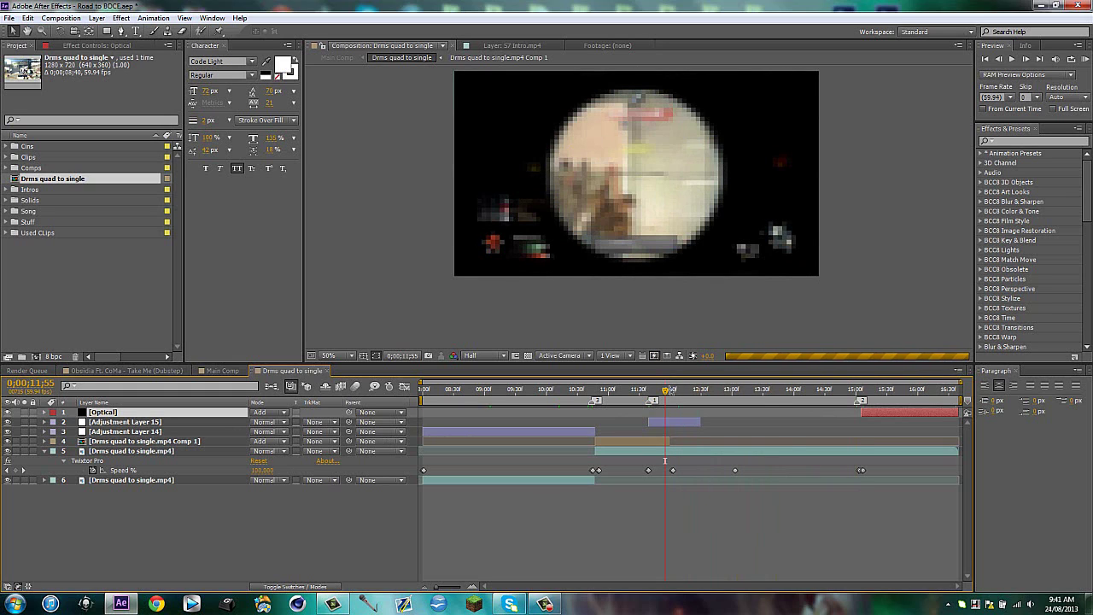
{"action": "left_click", "coordinate": [654, 392]}
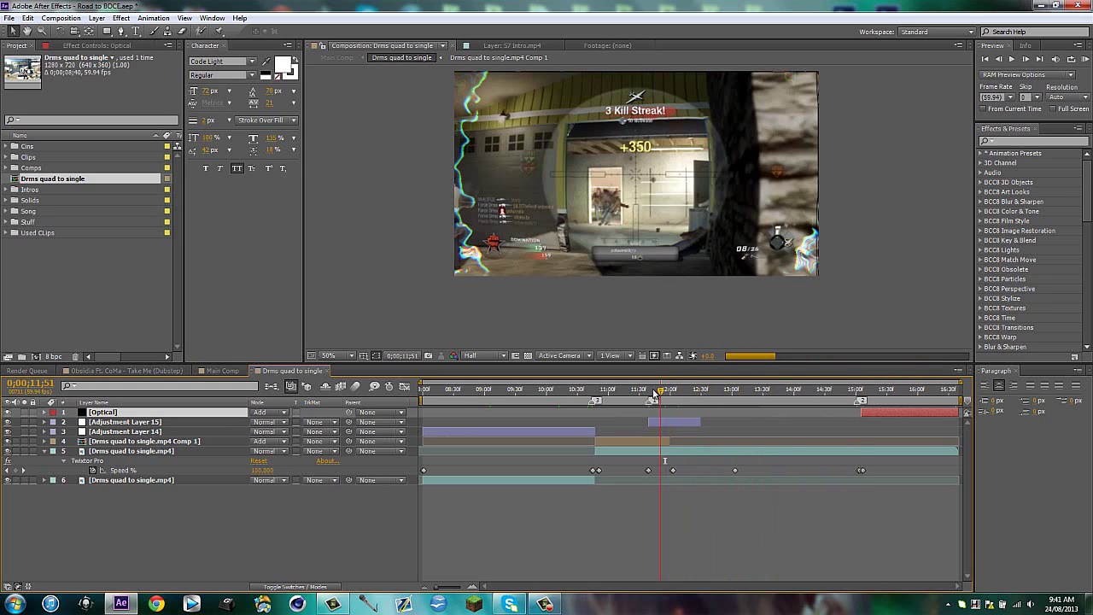
{"action": "left_click", "coordinate": [659, 391]}
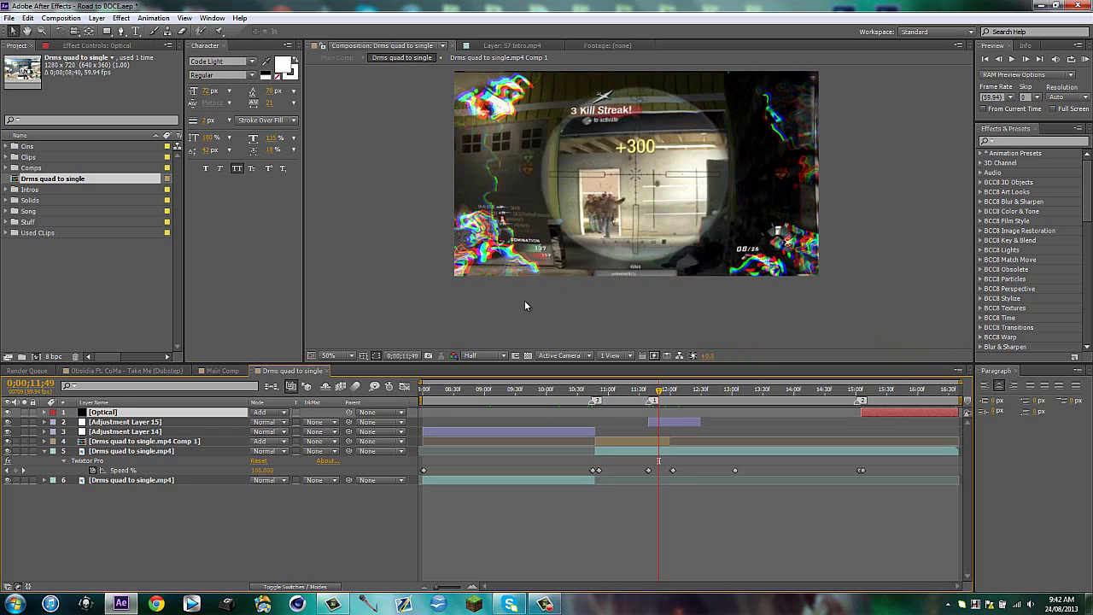
{"action": "left_click", "coordinate": [671, 422]}
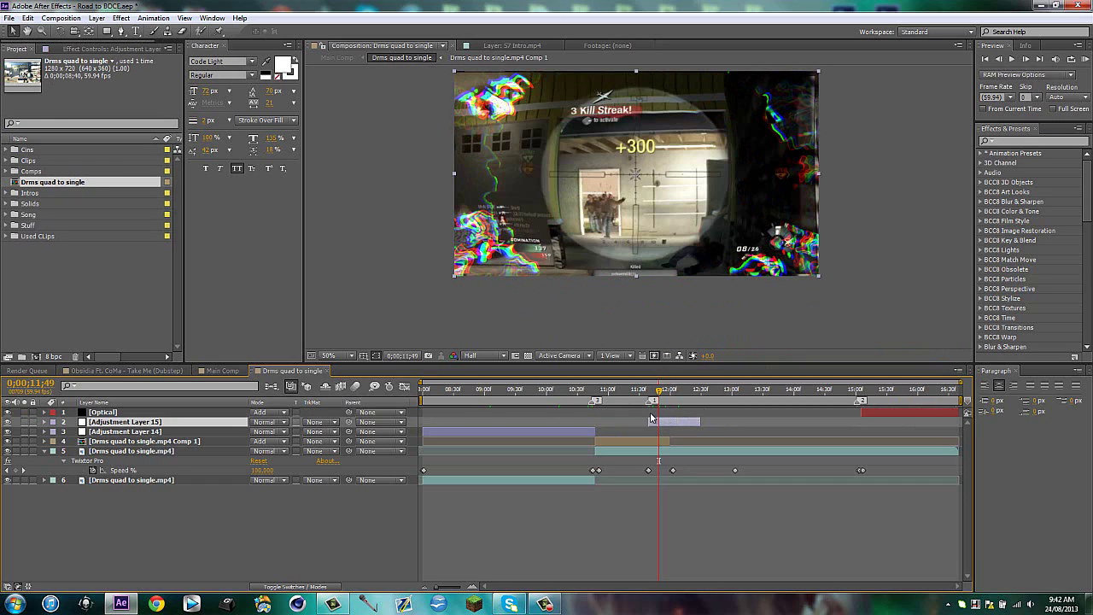
{"action": "left_click", "coordinate": [99, 47]}
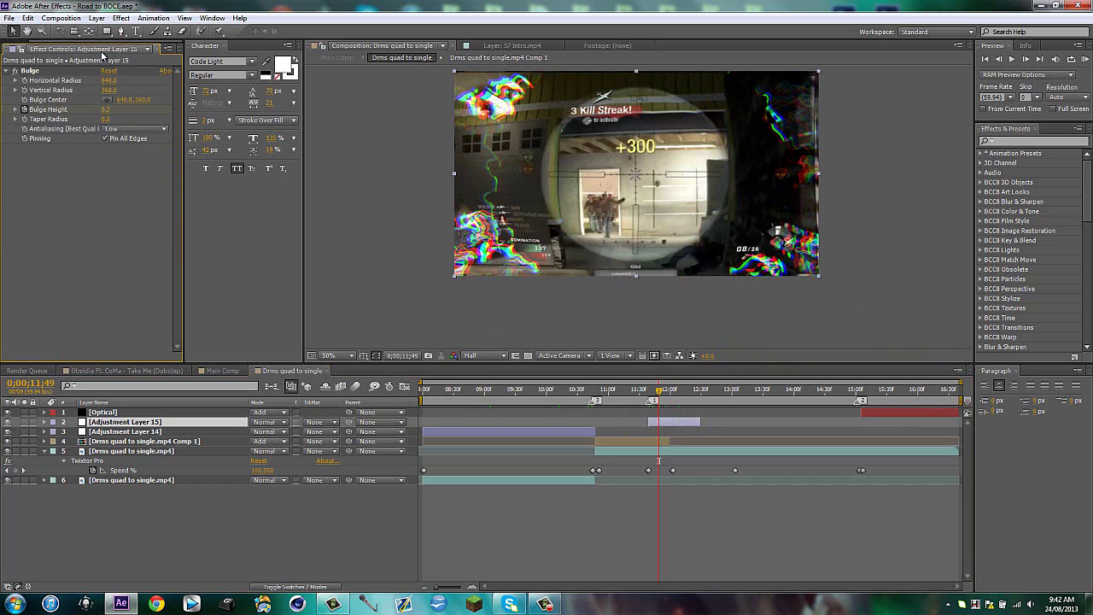
Play forward through the scoped kill shot to the later frame at 15;53
{"action": "left_click", "coordinate": [666, 397]}
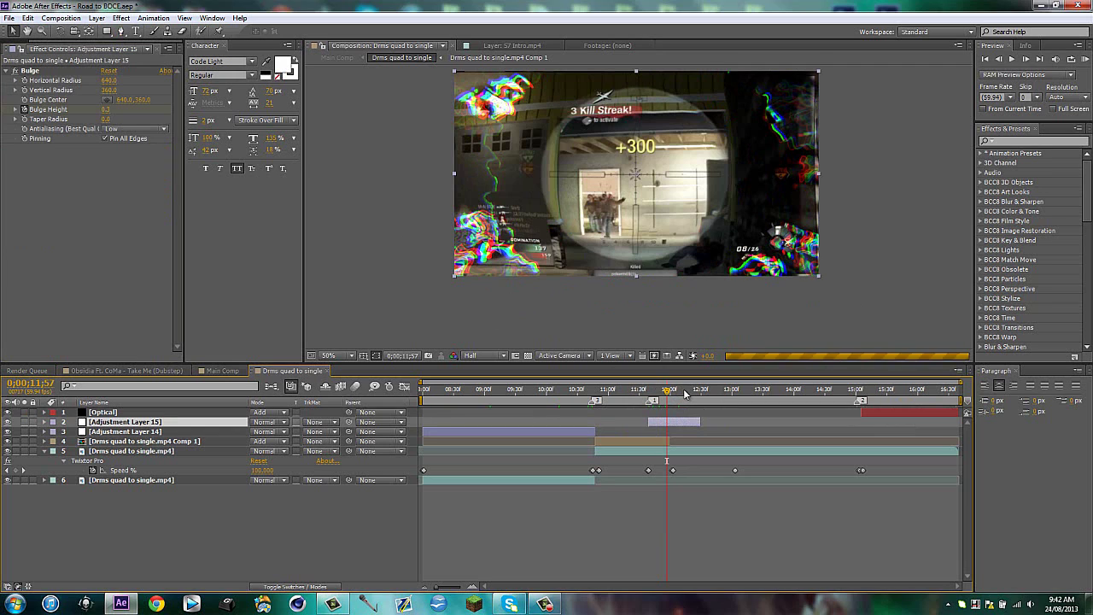
{"action": "left_click_drag", "start_coordinate": [685, 393], "coordinate": [700, 392]}
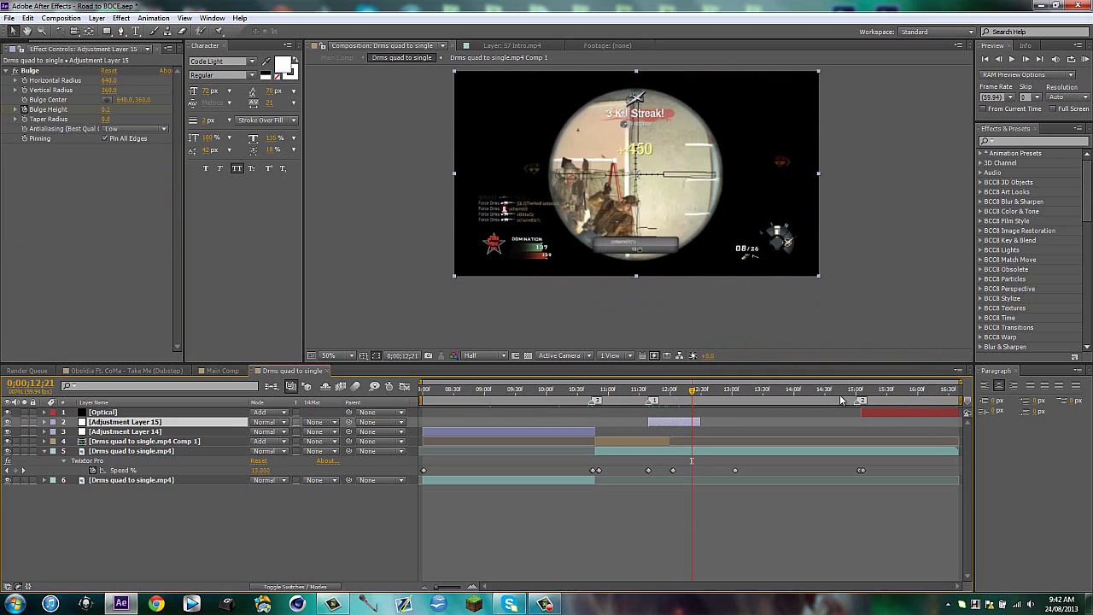
{"action": "left_click", "coordinate": [911, 398]}
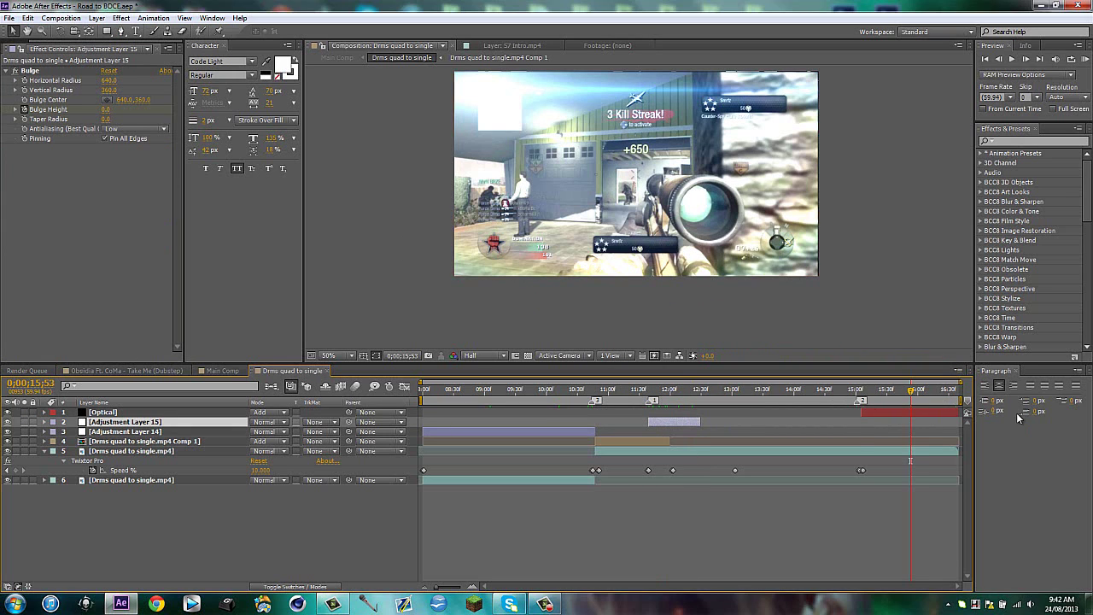
Create Adjustment Layer 16 trimmed to start at the 15;01 Speed keyframe
{"action": "key", "text": "j"}
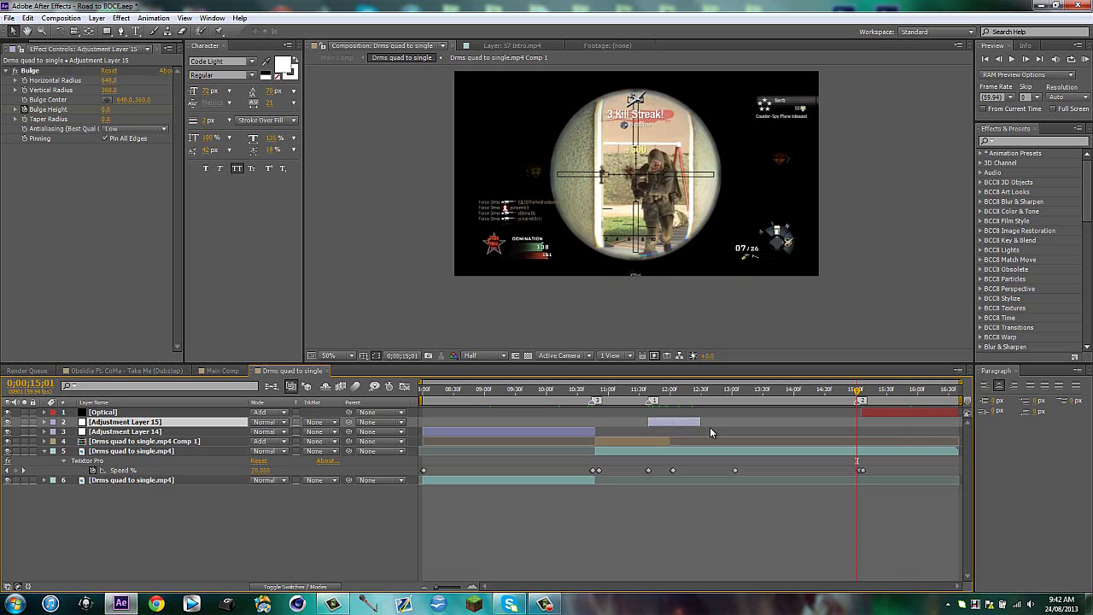
{"action": "key", "text": "ctrl+alt+y"}
{"action": "key", "text": "alt+bracketleft"}
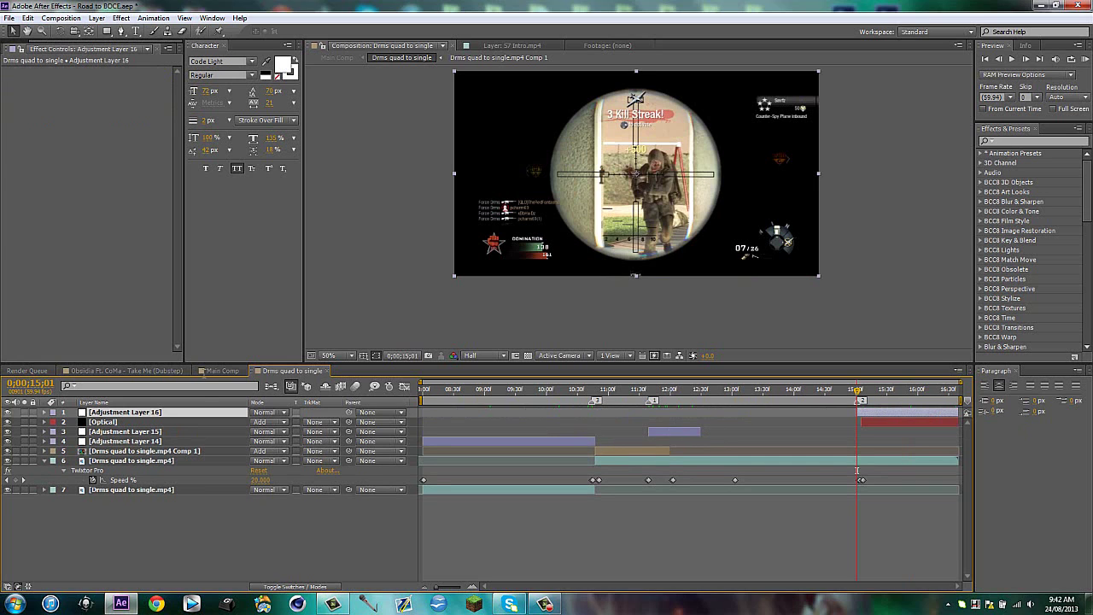
{"action": "left_click", "coordinate": [219, 371]}
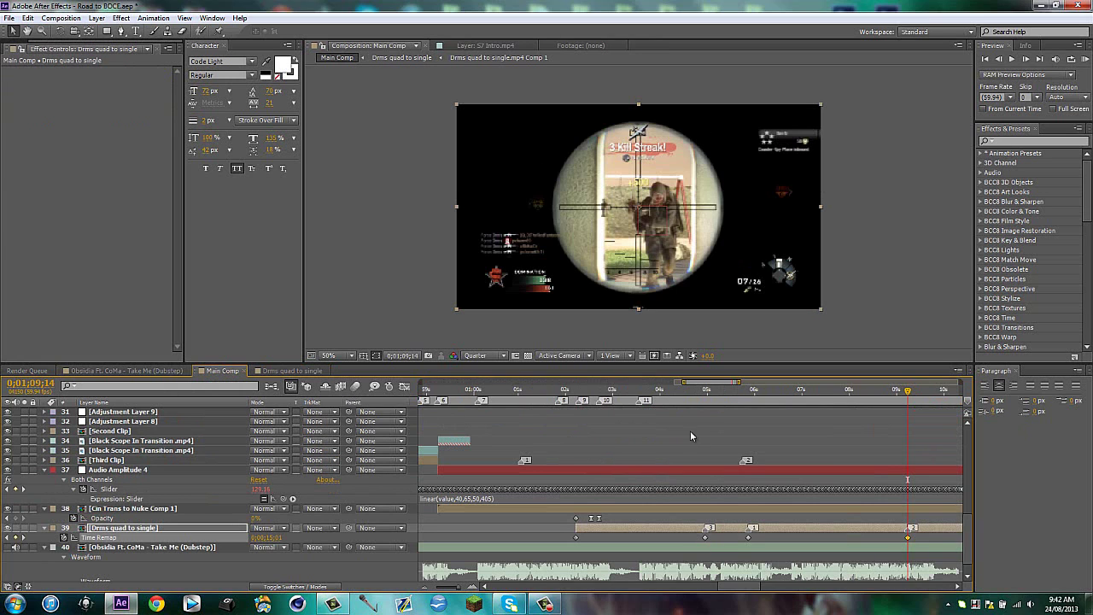
{"action": "scroll", "coordinate": [623, 392], "scroll_direction": "down", "scroll_amount": 1}
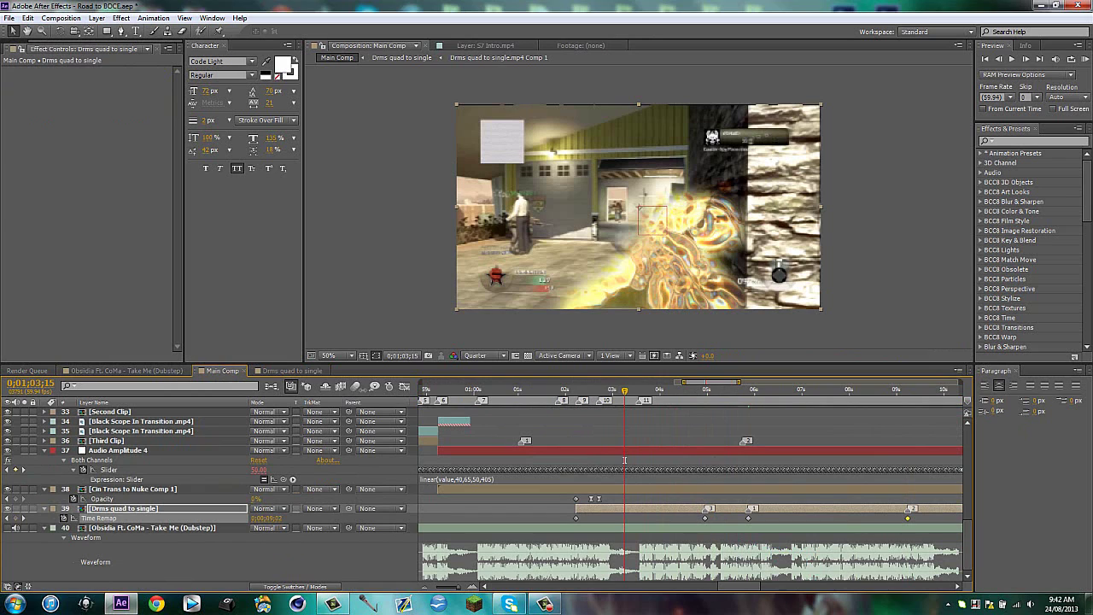
{"action": "left_click", "coordinate": [290, 370]}
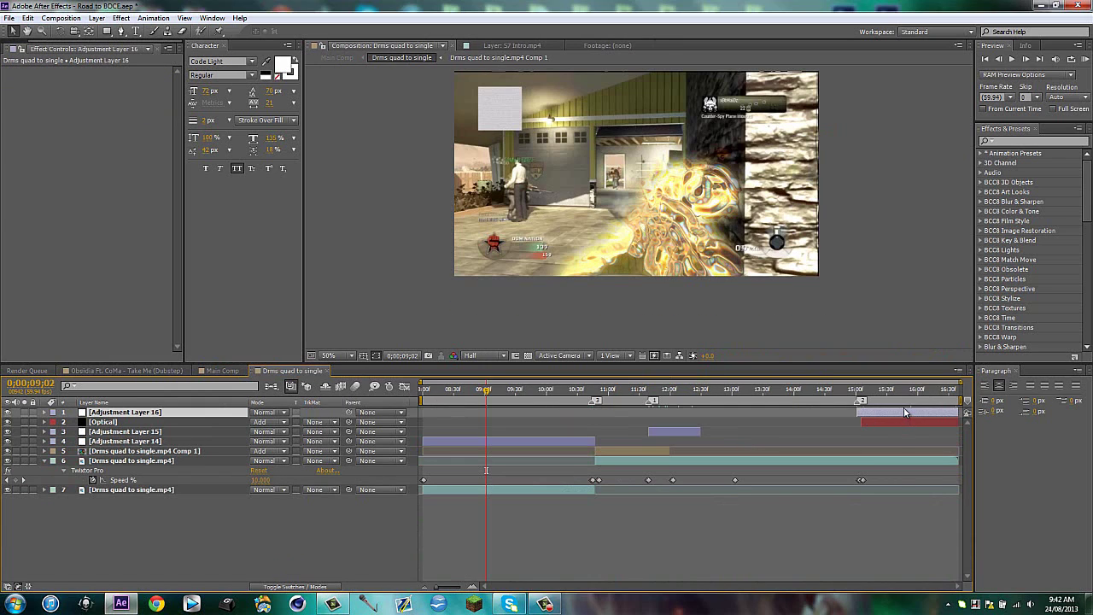
{"action": "key", "text": "i"}
Apply the Distort > Bulge effect to Adjustment Layer 16
{"action": "left_click", "coordinate": [1030, 138]}
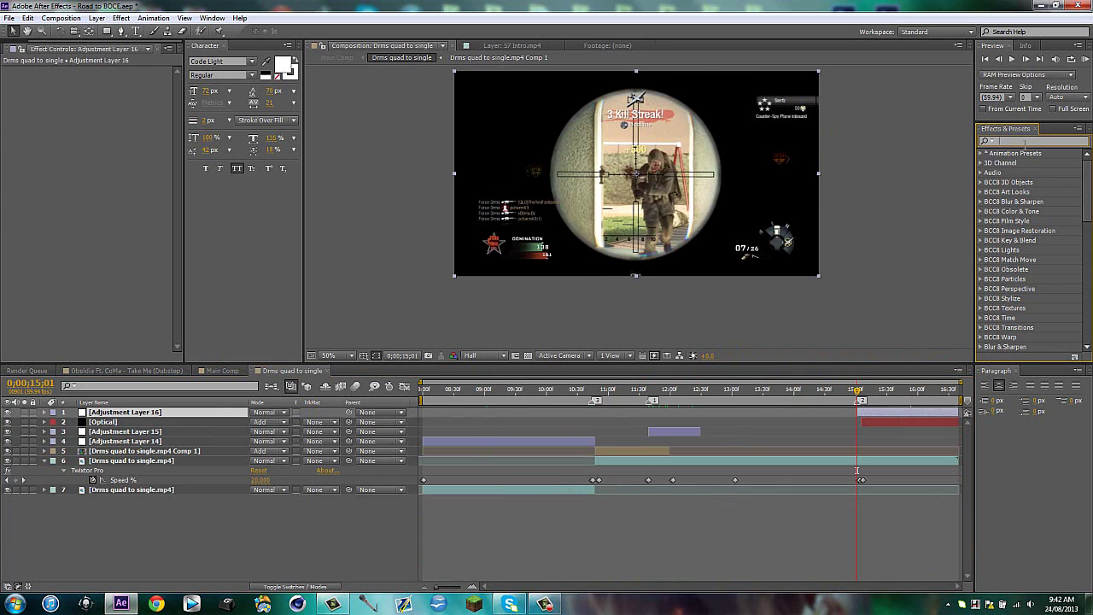
{"action": "type", "text": "bulge"}
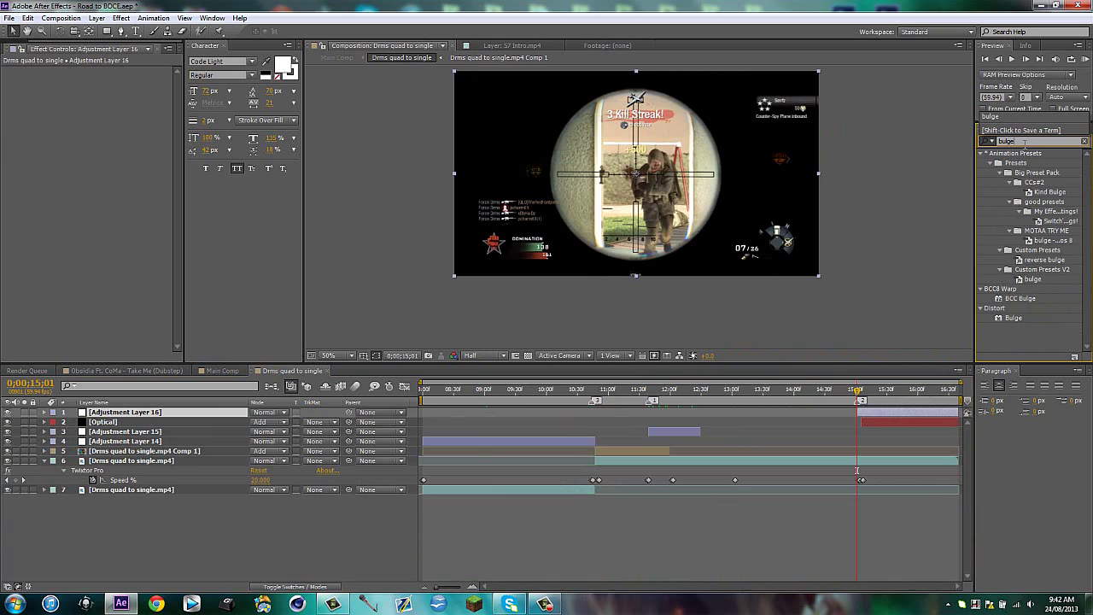
{"action": "left_click_drag", "start_coordinate": [1013, 318], "coordinate": [889, 410]}
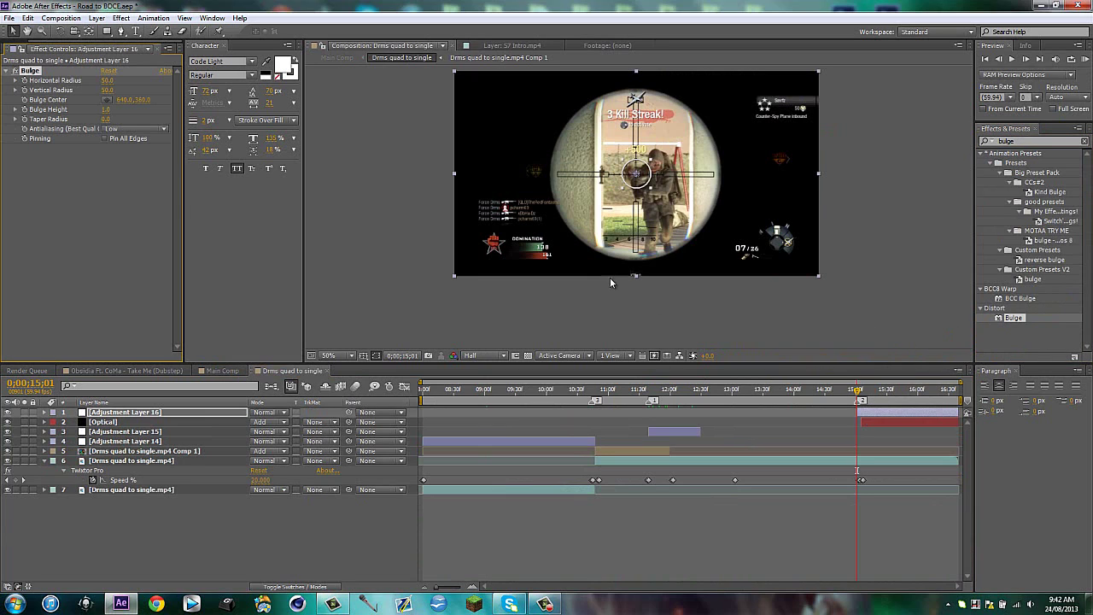
{"action": "left_click_drag", "start_coordinate": [110, 90], "coordinate": [107, 93]}
{"action": "left_click", "coordinate": [109, 81]}
Set the Bulge radii to 300 by 300 and key a starting Bulge Height of 0
{"action": "type", "text": "200"}
{"action": "left_click", "coordinate": [106, 89]}
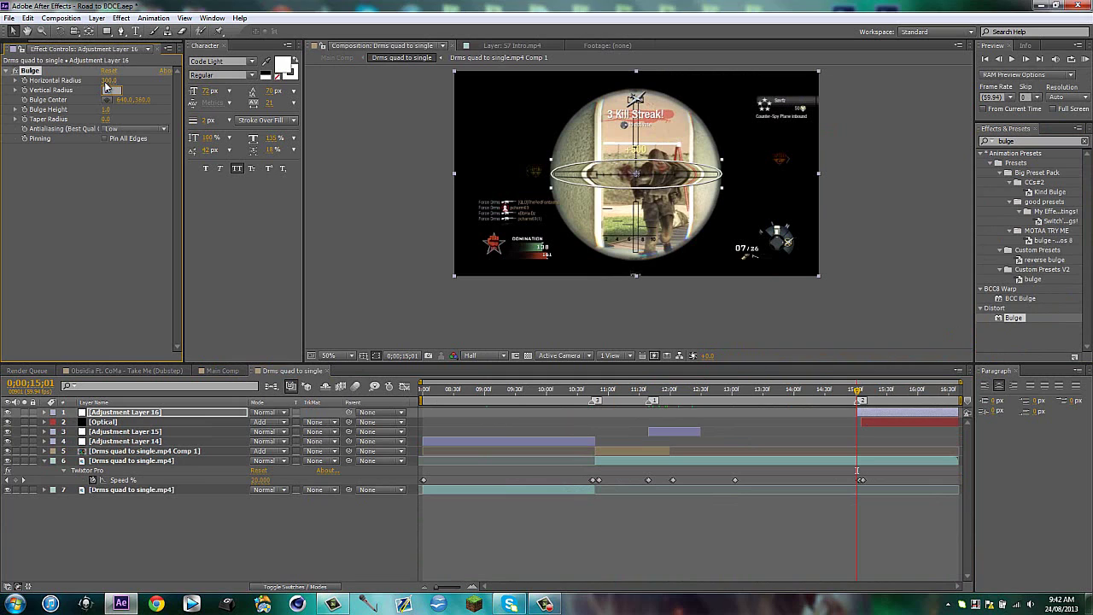
{"action": "key", "text": "Return"}
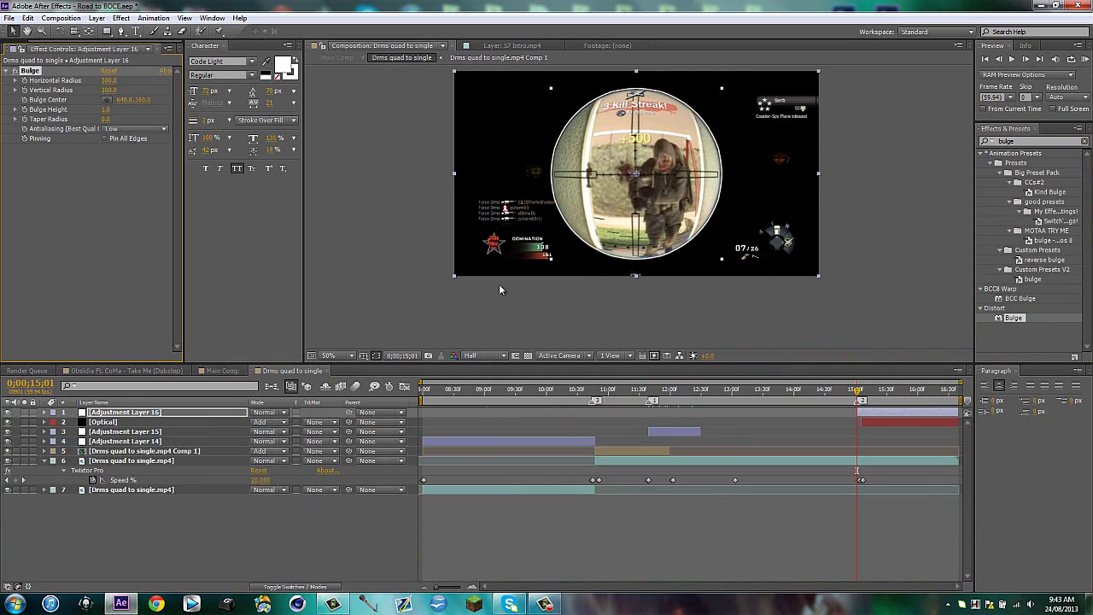
{"action": "left_click", "coordinate": [109, 110]}
{"action": "type", "text": "0"}
{"action": "key", "text": "Return"}
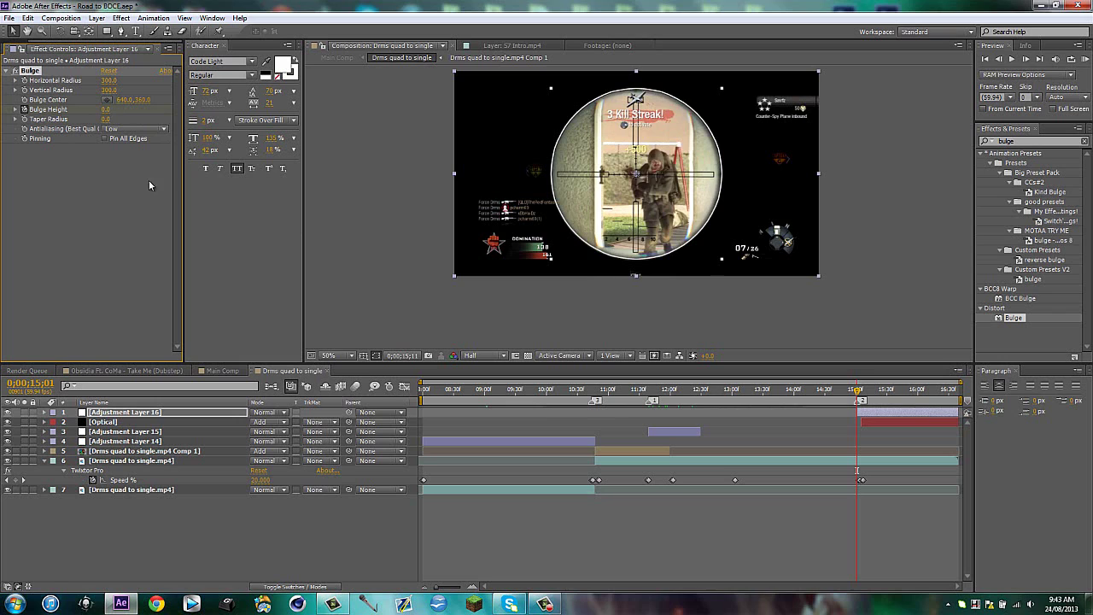
Key a Bulge Height of 1 at 15;31
{"action": "key", "text": "space"}
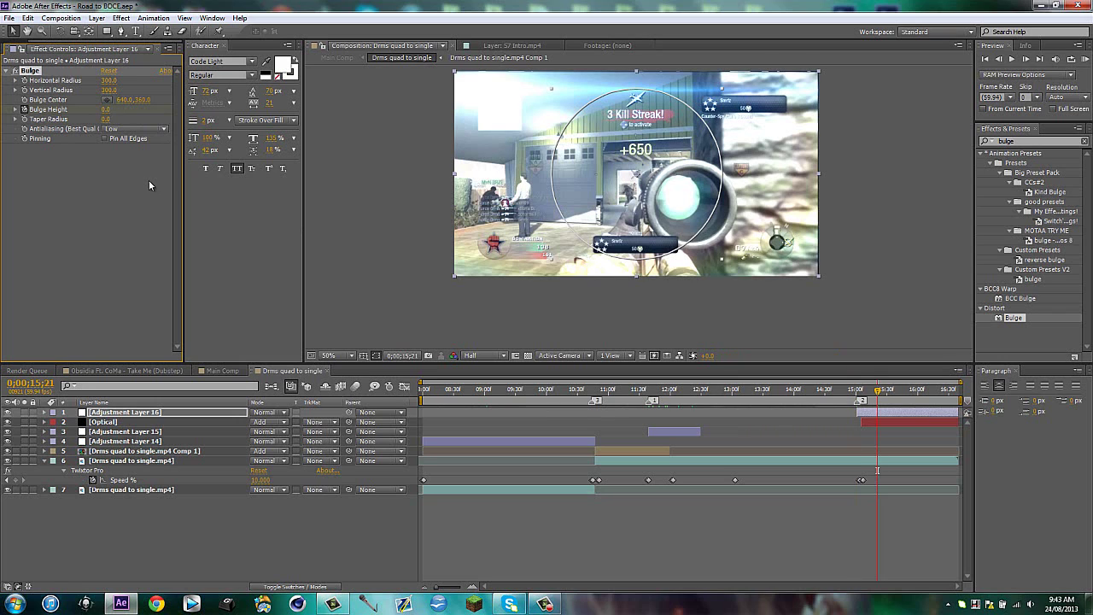
{"action": "key", "text": "shift+Page_Up"}
{"action": "key", "text": "shift+Page_Up"}
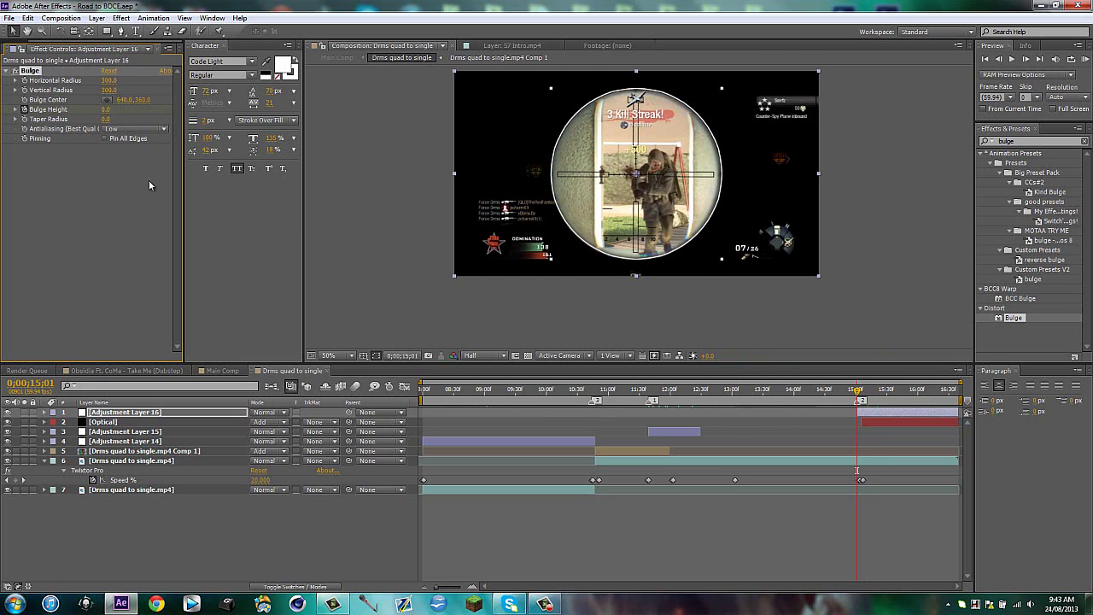
{"action": "key", "text": "space"}
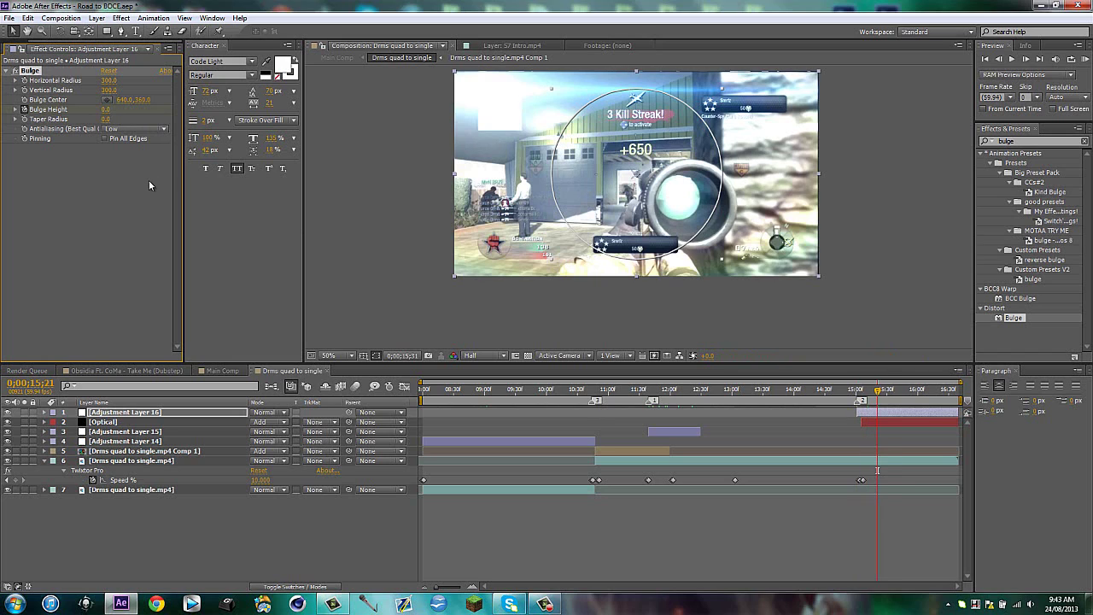
{"action": "key", "text": "shift+Page_Down"}
{"action": "left_click", "coordinate": [106, 109]}
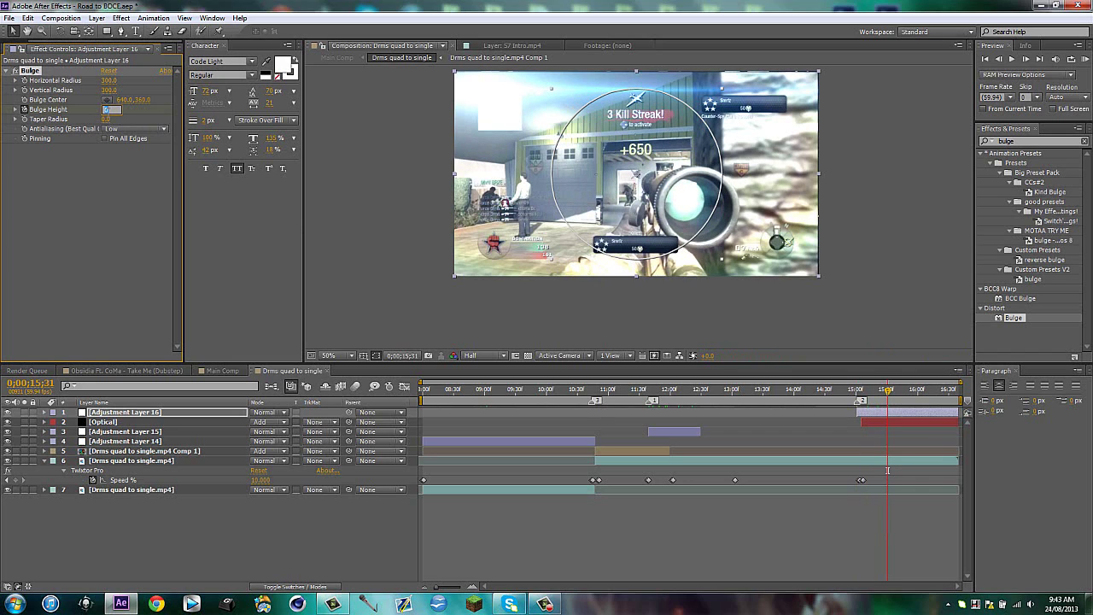
{"action": "type", "text": "1"}
{"action": "key", "text": "Return"}
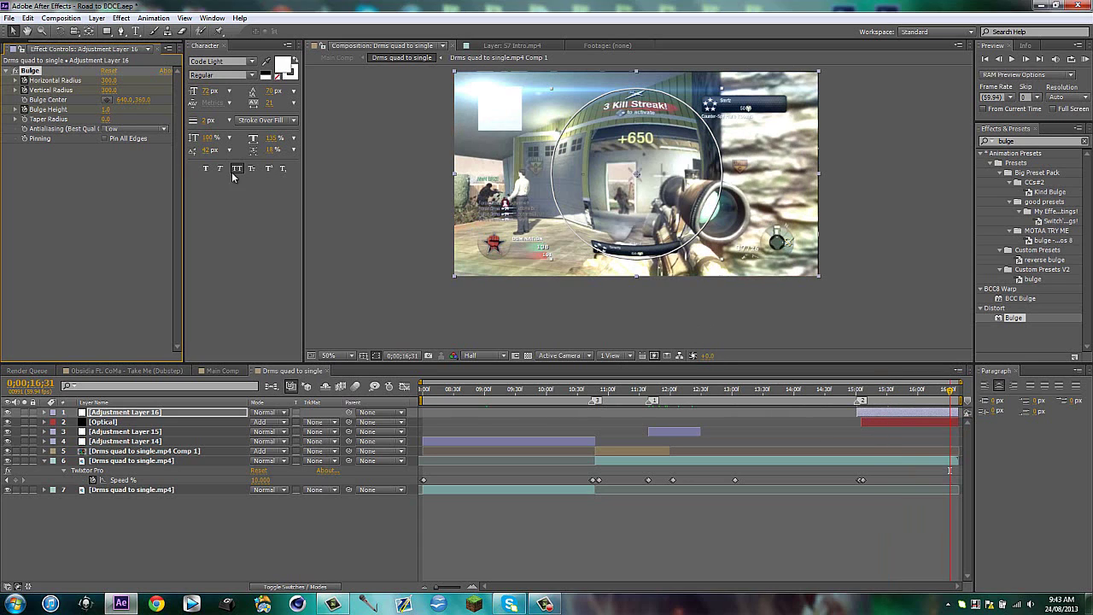
Key Bulge Height back to 0, then key -0.5 at 16;01
{"action": "left_click", "coordinate": [106, 110]}
{"action": "type", "text": "0"}
{"action": "key", "text": "Return"}
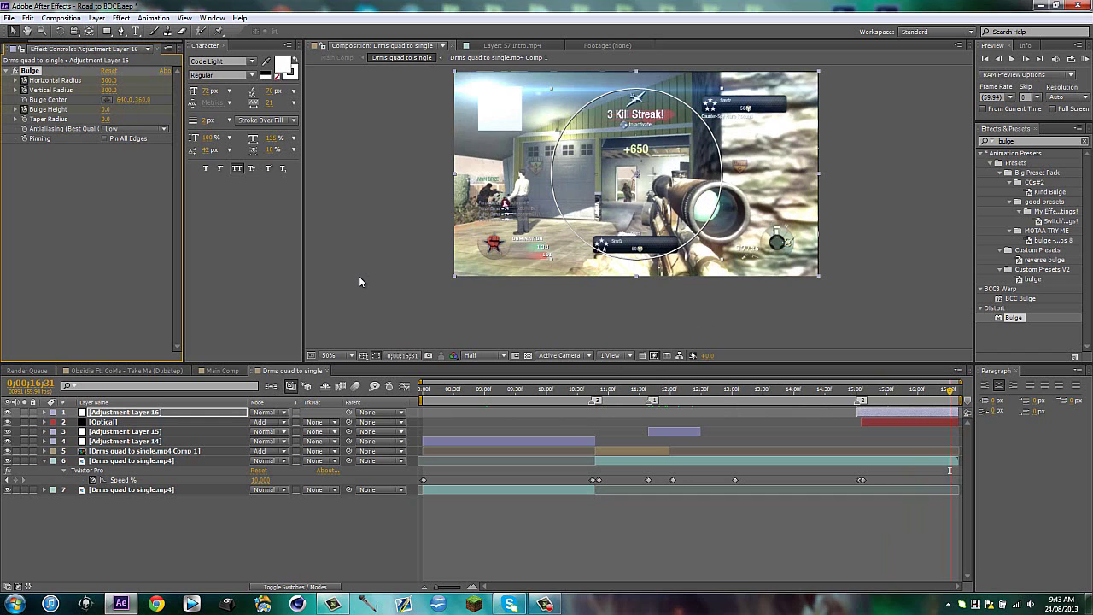
{"action": "key", "text": "shift+Page_Up"}
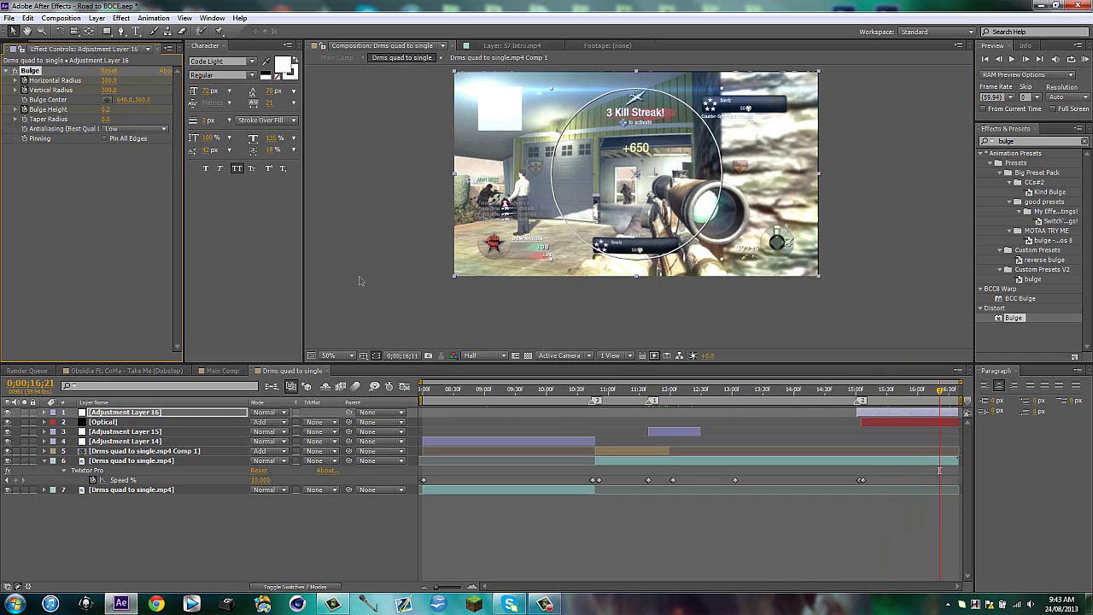
{"action": "key", "text": "shift+Page_Up"}
{"action": "key", "text": "shift+Page_Up"}
{"action": "left_click", "coordinate": [106, 109]}
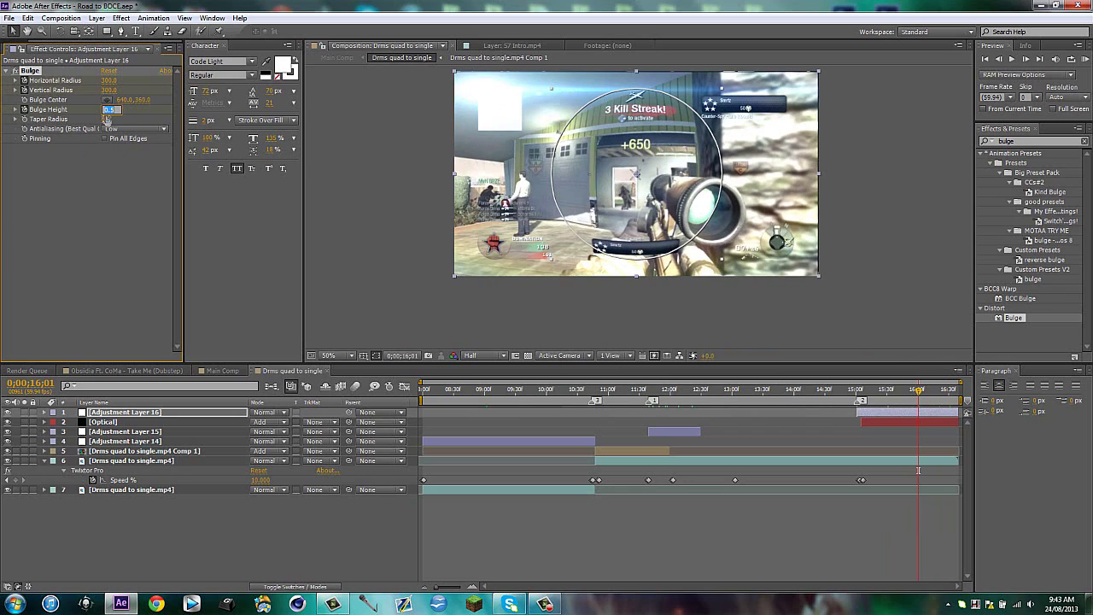
{"action": "type", "text": "-0.5"}
{"action": "key", "text": "Return"}
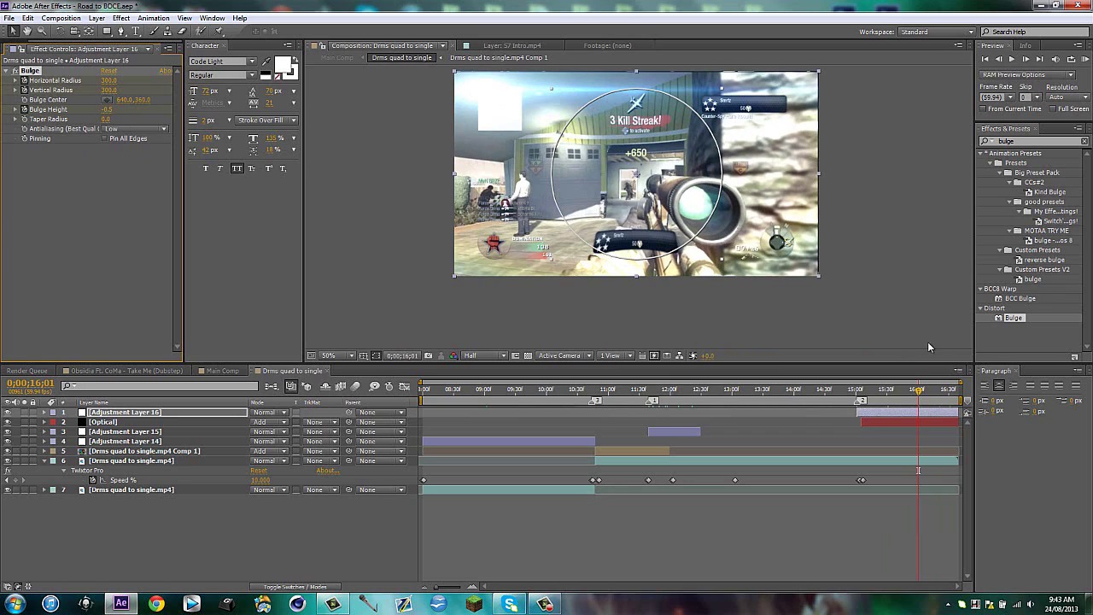
At 16;31, widen the Bulge radii to 823 by 597 so the ellipse exceeds the frame
{"action": "left_click", "coordinate": [949, 389]}
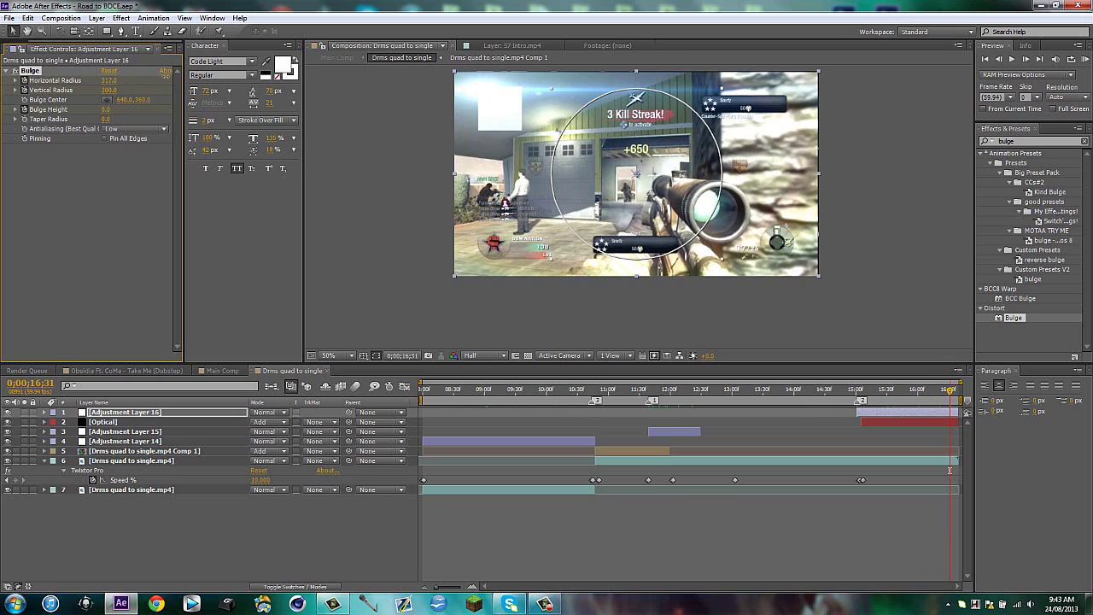
{"action": "left_click_drag", "start_coordinate": [546, 105], "coordinate": [415, 105]}
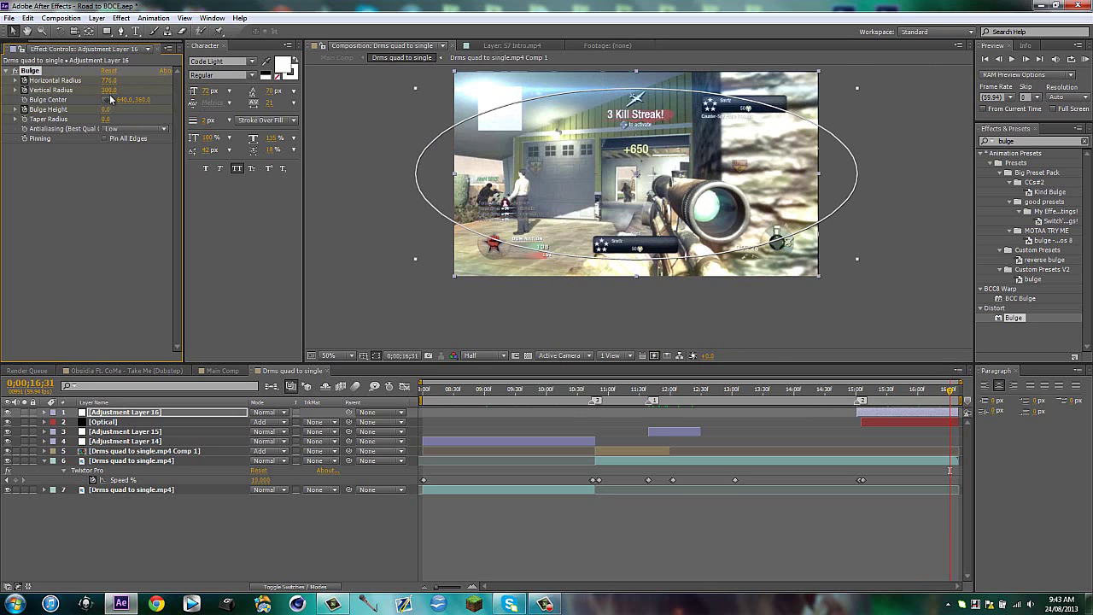
{"action": "left_click_drag", "start_coordinate": [182, 89], "coordinate": [222, 95]}
{"action": "key", "text": "comma"}
{"action": "key", "text": "comma"}
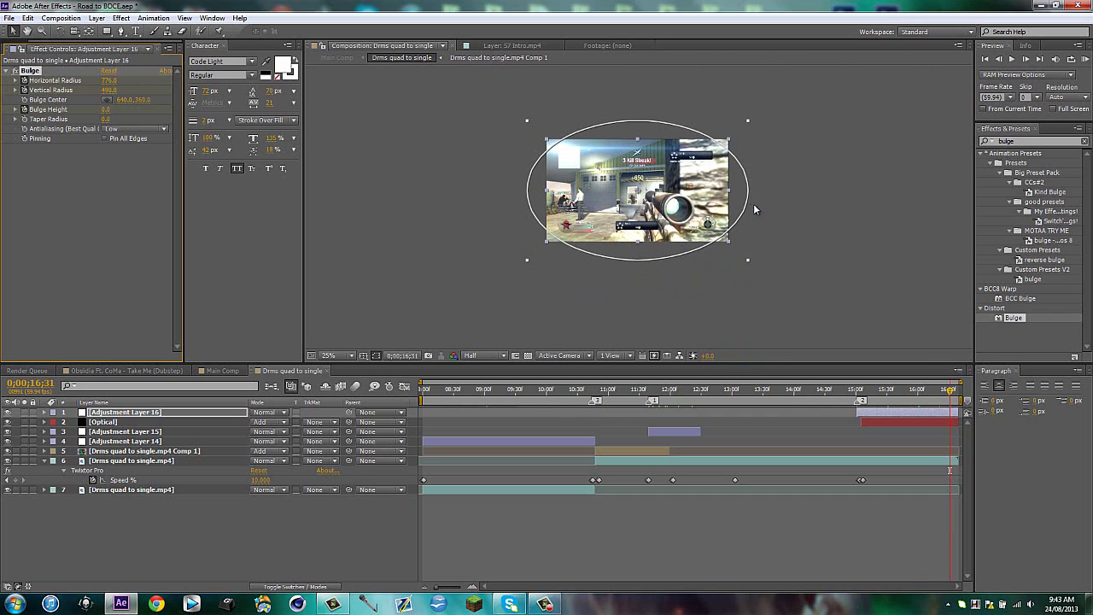
{"action": "left_click_drag", "start_coordinate": [110, 80], "coordinate": [176, 96]}
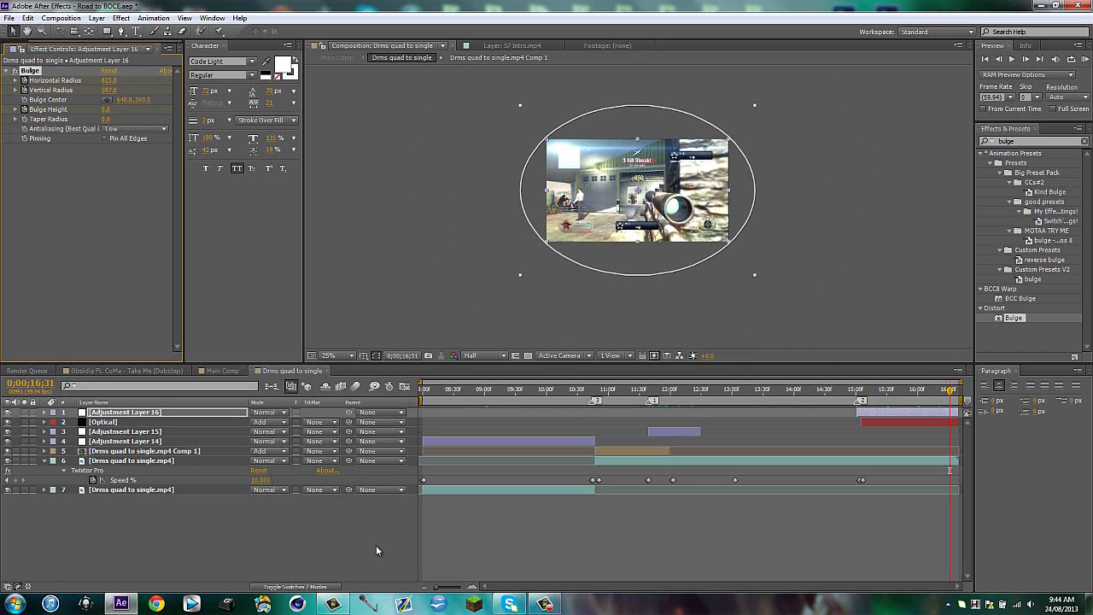
Inspect Adjustment Layer 16's Radius and Bulge Height keyframes at 16;31
{"action": "left_click", "coordinate": [917, 434]}
{"action": "left_click", "coordinate": [919, 414]}
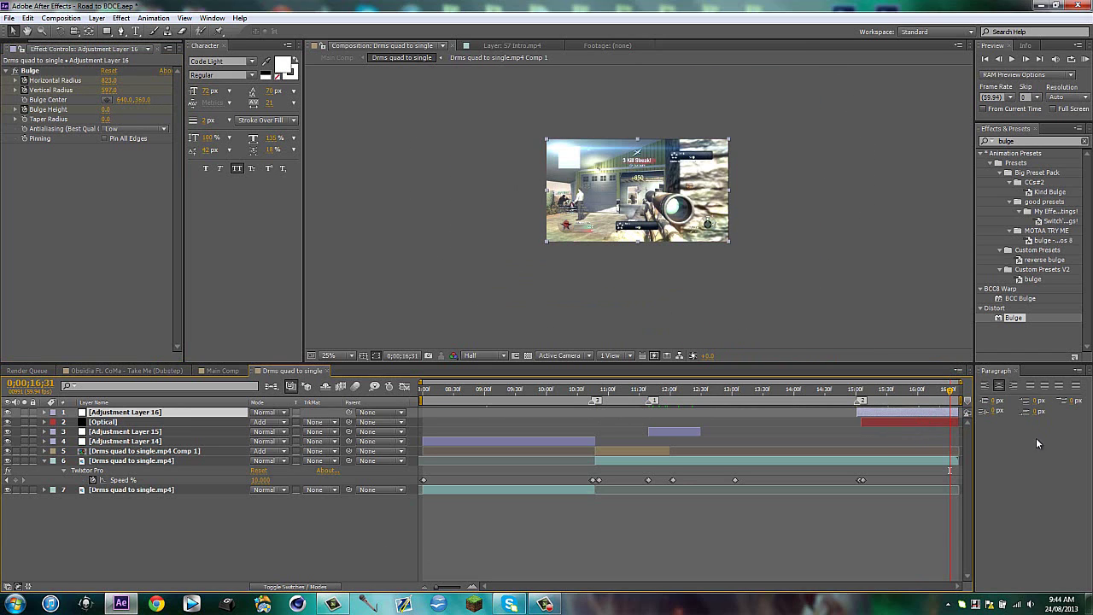
{"action": "key", "text": "u"}
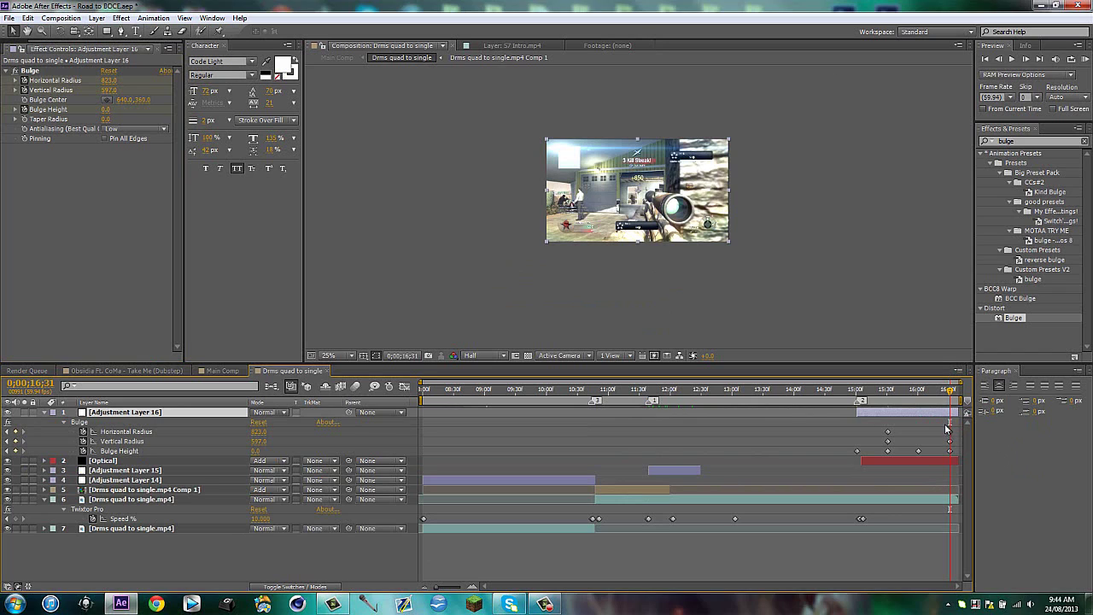
{"action": "left_click_drag", "start_coordinate": [946, 428], "coordinate": [954, 446]}
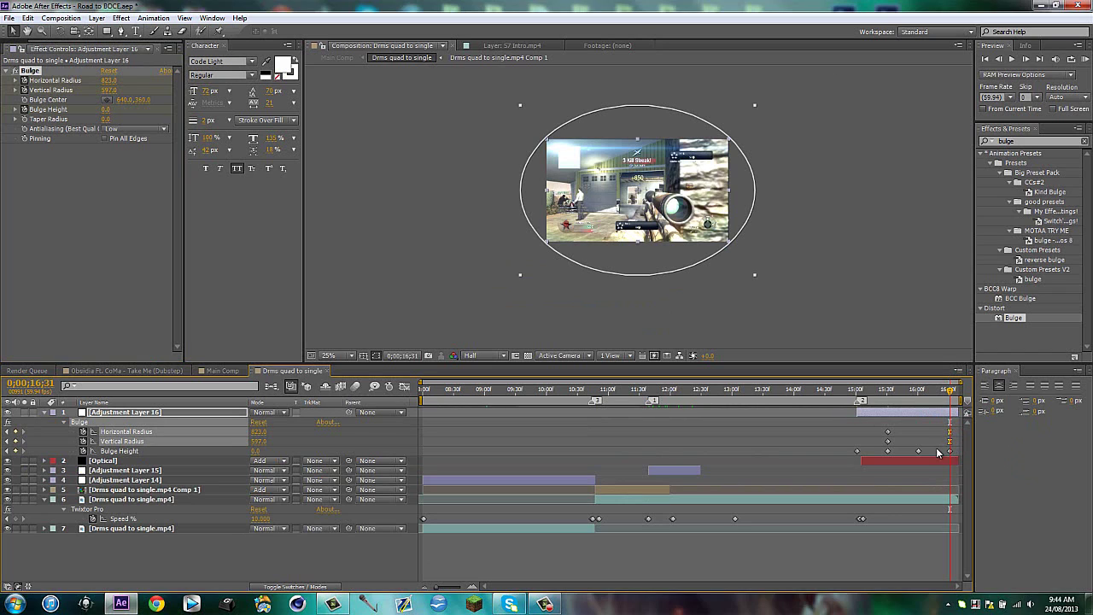
{"action": "left_click_drag", "start_coordinate": [953, 457], "coordinate": [933, 445]}
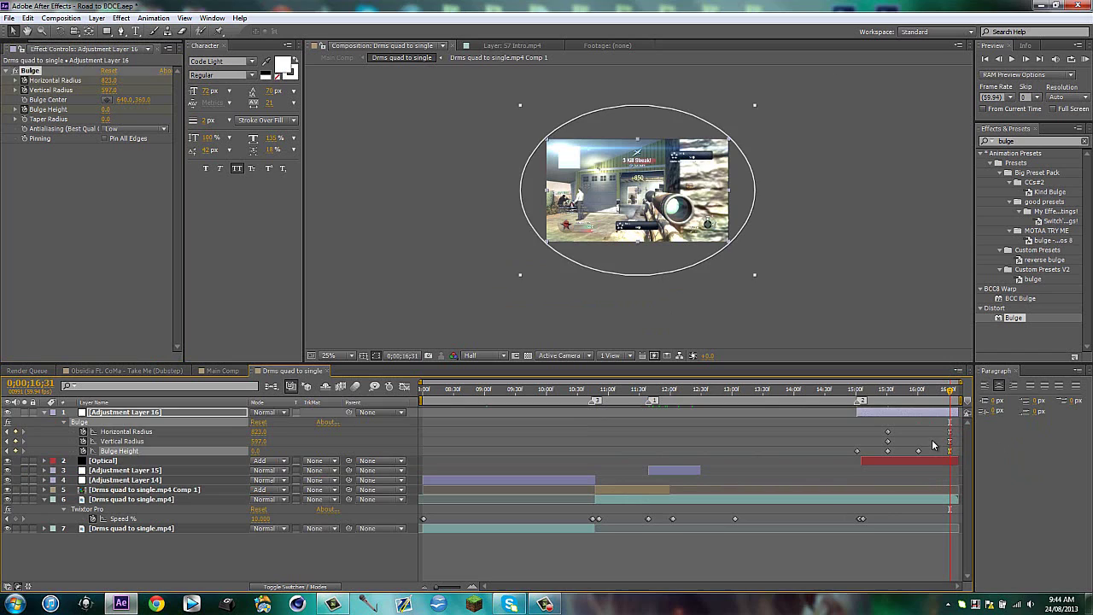
{"action": "left_click", "coordinate": [933, 445]}
{"action": "left_click", "coordinate": [911, 412]}
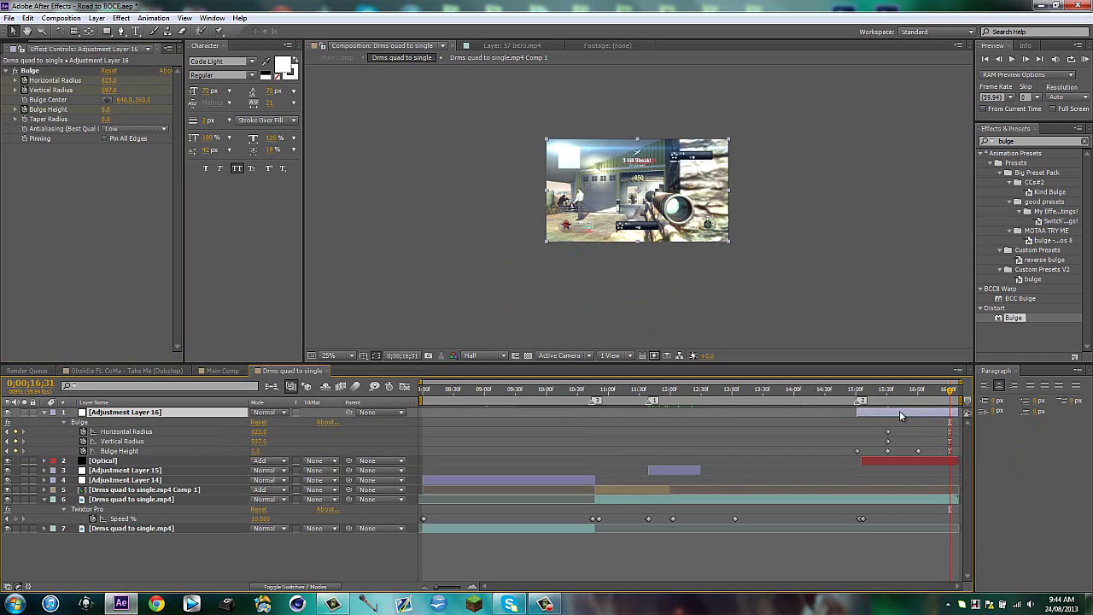
{"action": "key", "text": "u"}
Preview the scope shot from 14;26 with the viewer at 50%
{"action": "left_click", "coordinate": [820, 393]}
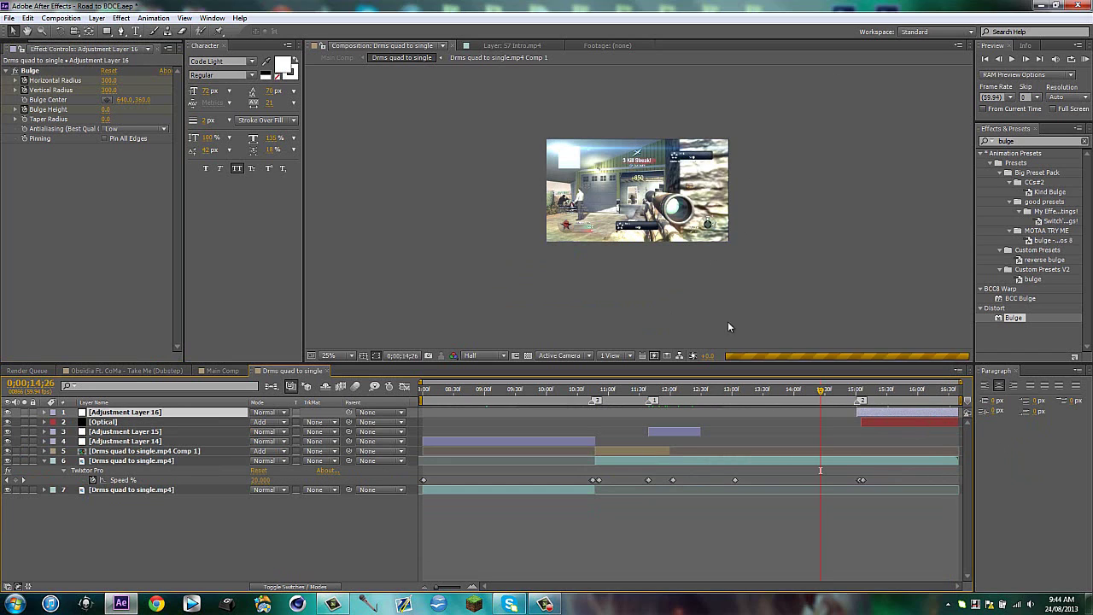
{"action": "key", "text": "period"}
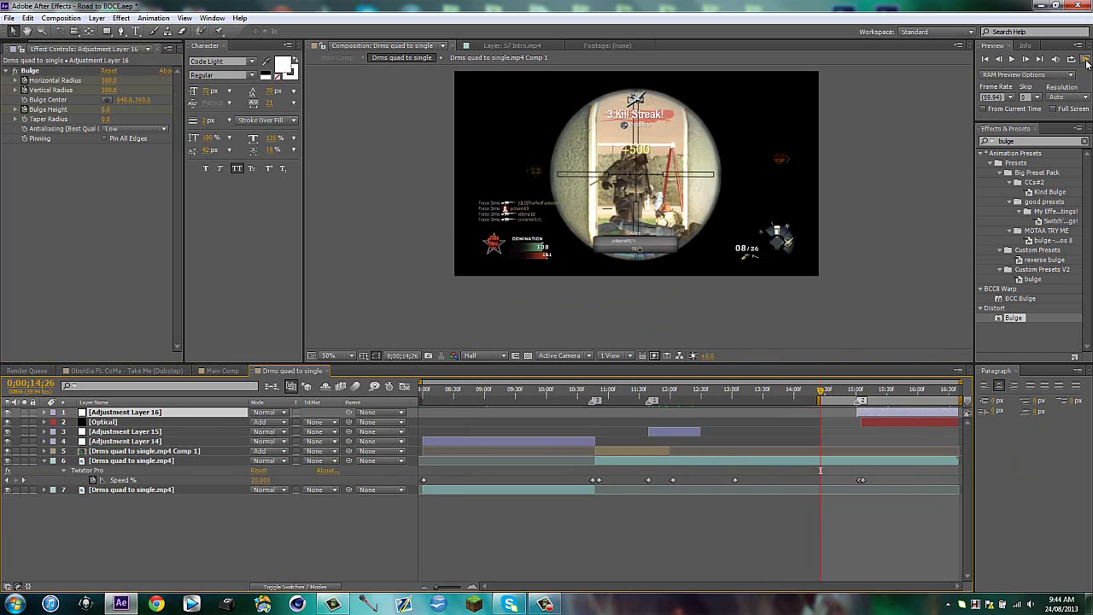
{"action": "left_click", "coordinate": [1086, 62]}
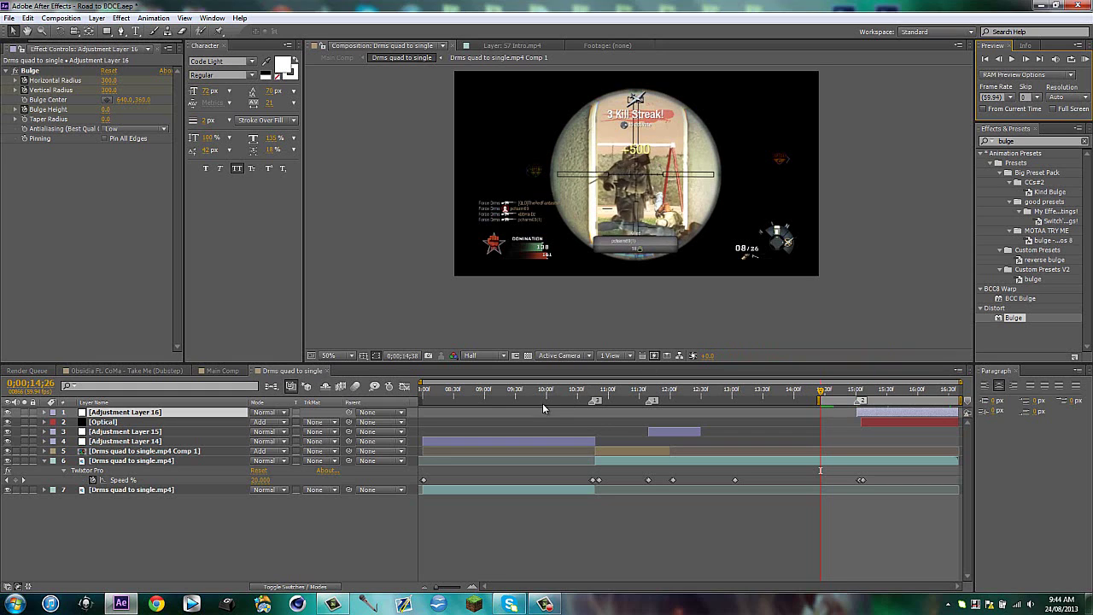
Set preview resolution to Quarter and RAM Preview the scope section again
{"action": "left_click", "coordinate": [487, 355]}
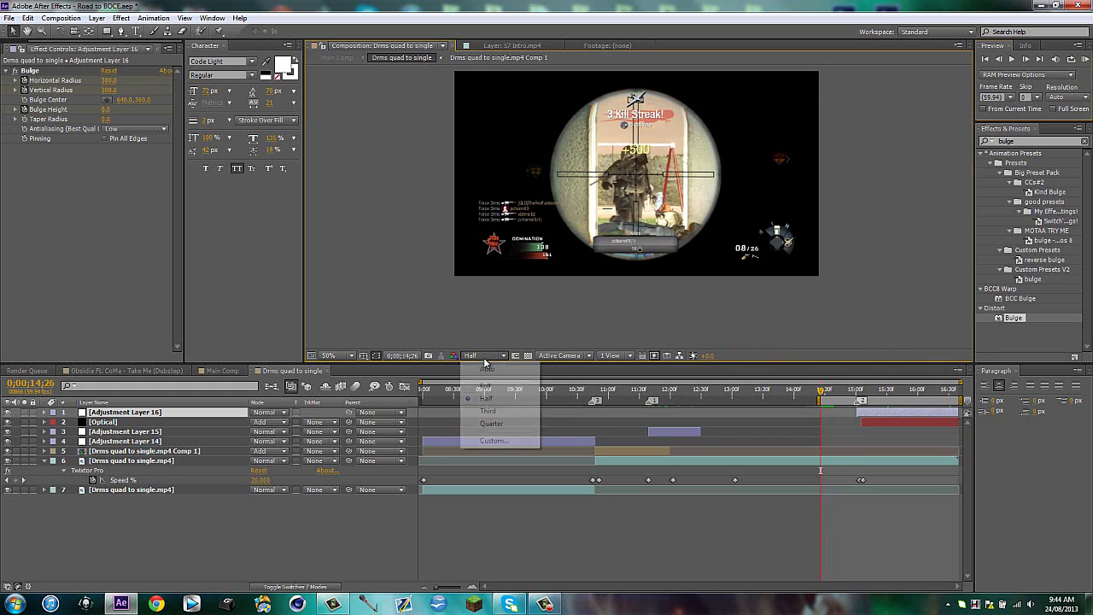
{"action": "left_click", "coordinate": [485, 423]}
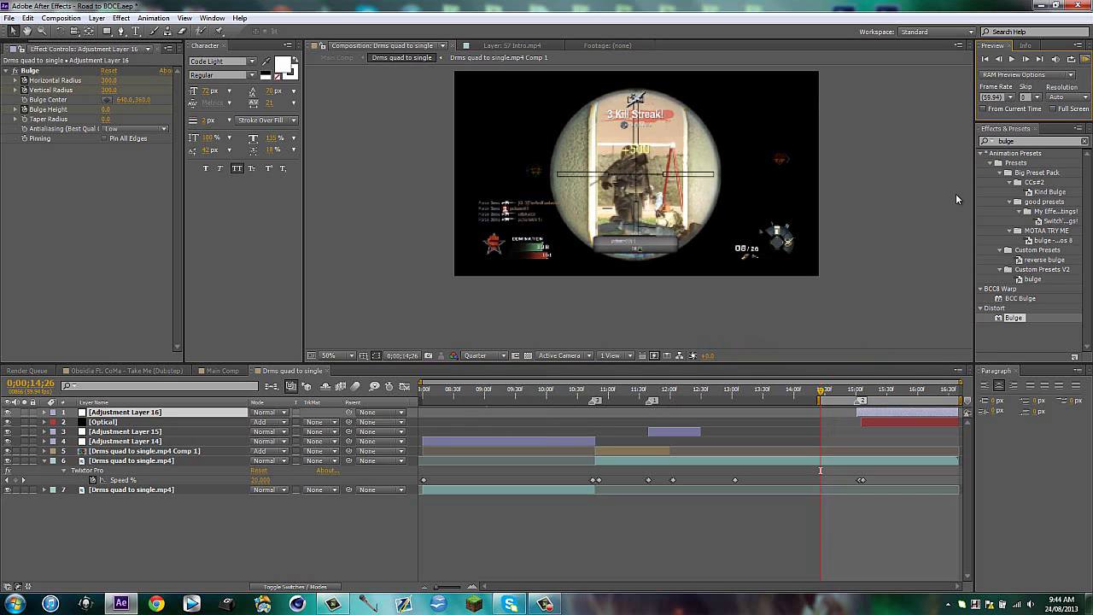
{"action": "key", "text": "KP_0"}
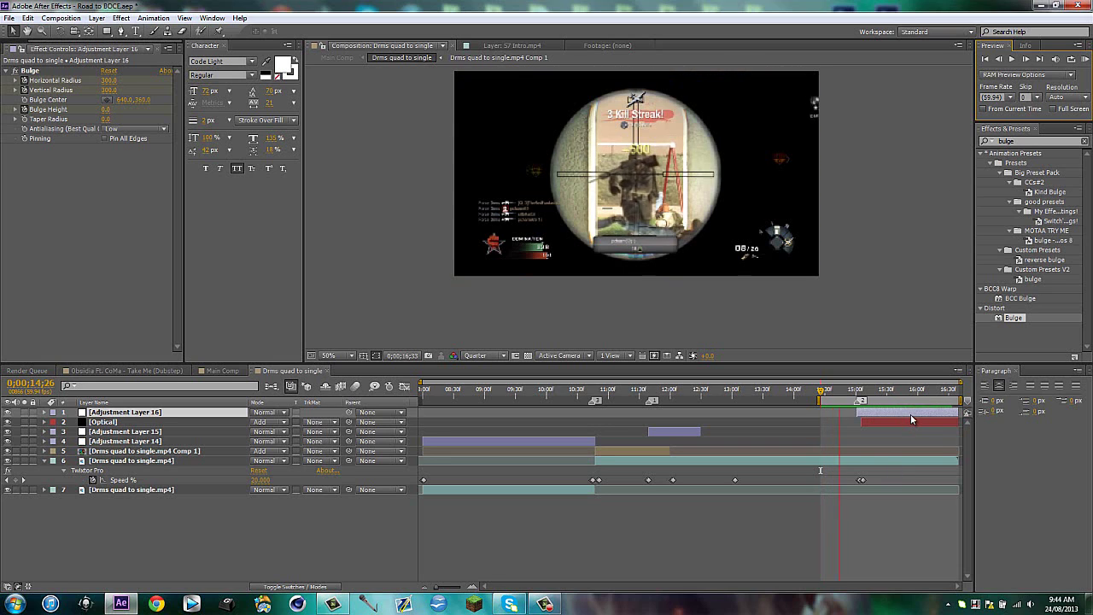
Change Adjustment Layer 16's Bulge Height from -0.5 to -0.2 at 16;01, then collapse its properties
{"action": "key", "text": "u"}
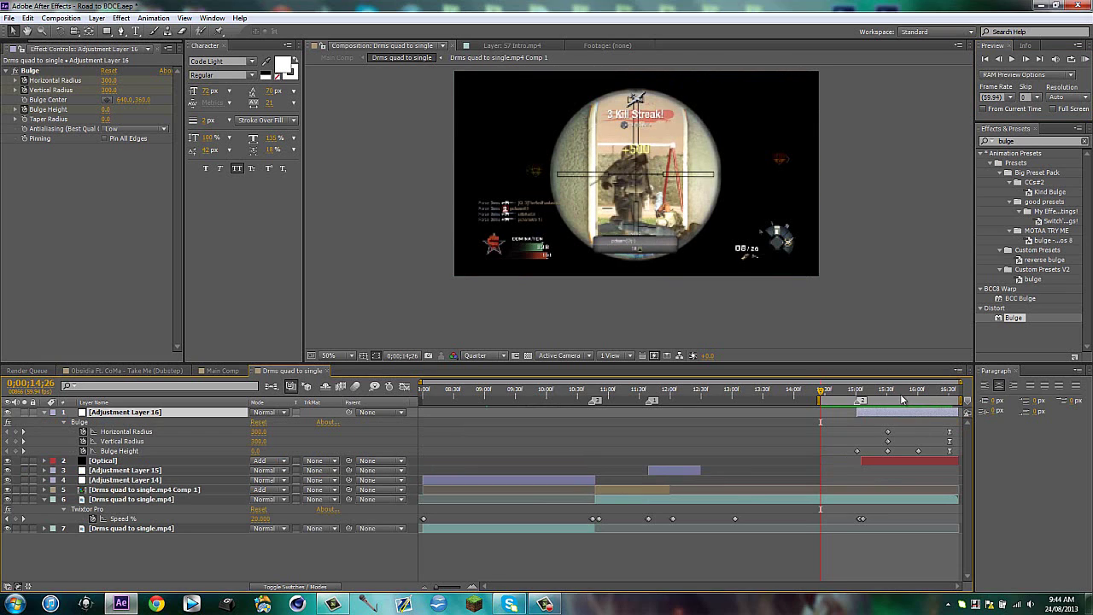
{"action": "left_click_drag", "start_coordinate": [863, 391], "coordinate": [919, 381]}
{"action": "left_click", "coordinate": [260, 451]}
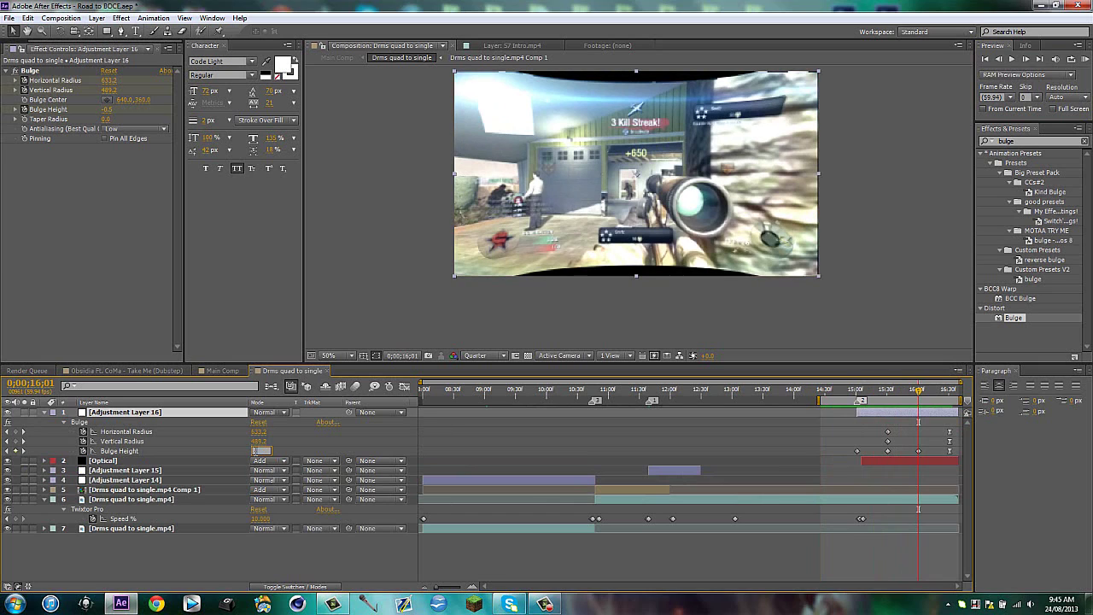
{"action": "type", "text": "-0.2"}
{"action": "key", "text": "Return"}
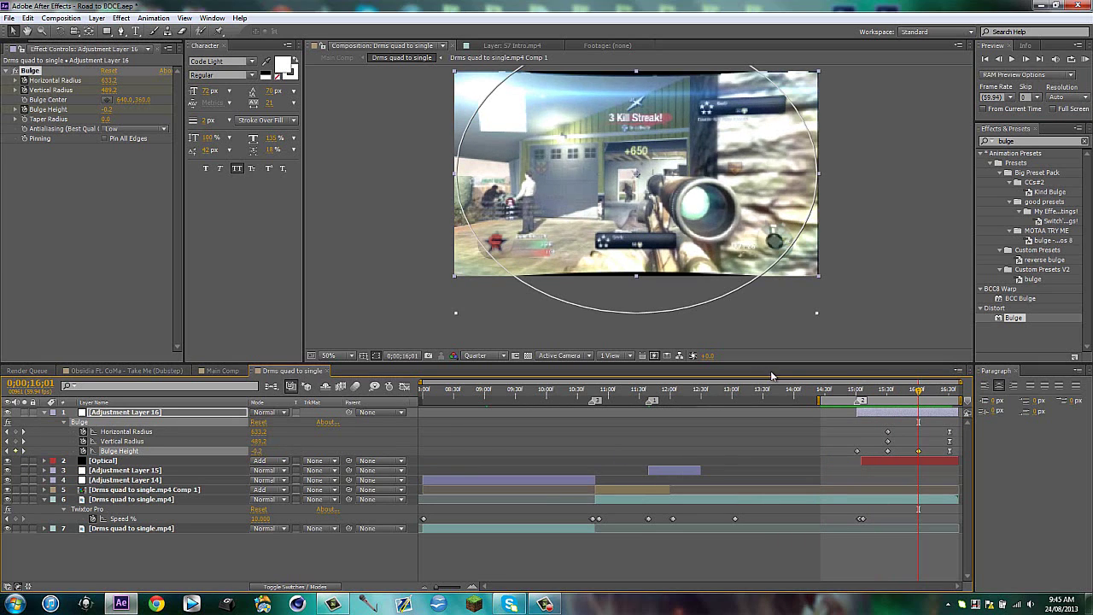
{"action": "left_click", "coordinate": [363, 558]}
{"action": "left_click_drag", "start_coordinate": [919, 390], "coordinate": [935, 392]}
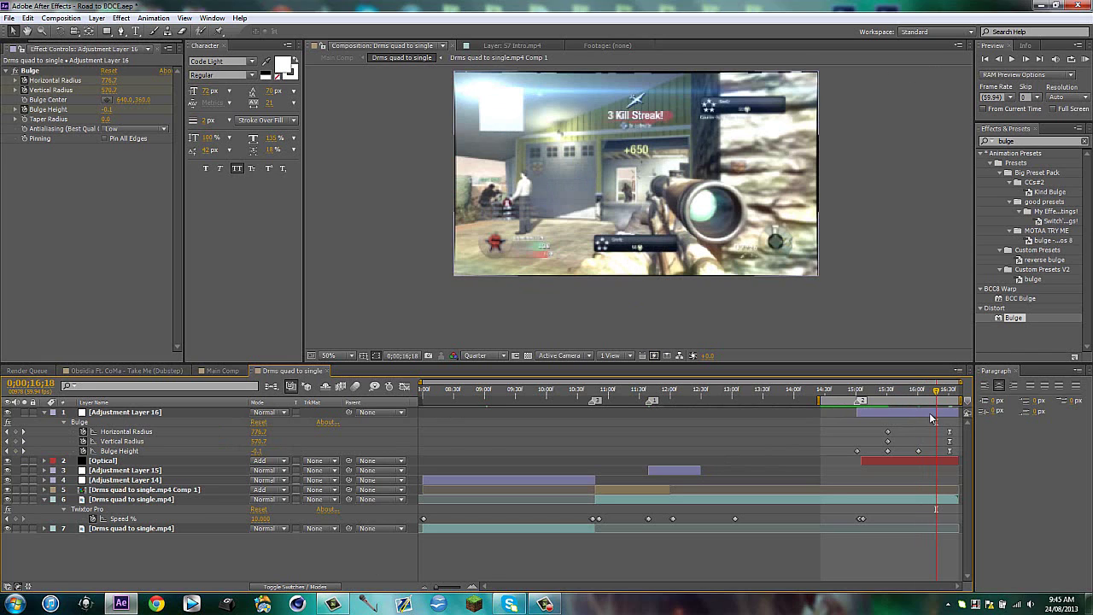
{"action": "left_click", "coordinate": [929, 413]}
{"action": "key", "text": "u"}
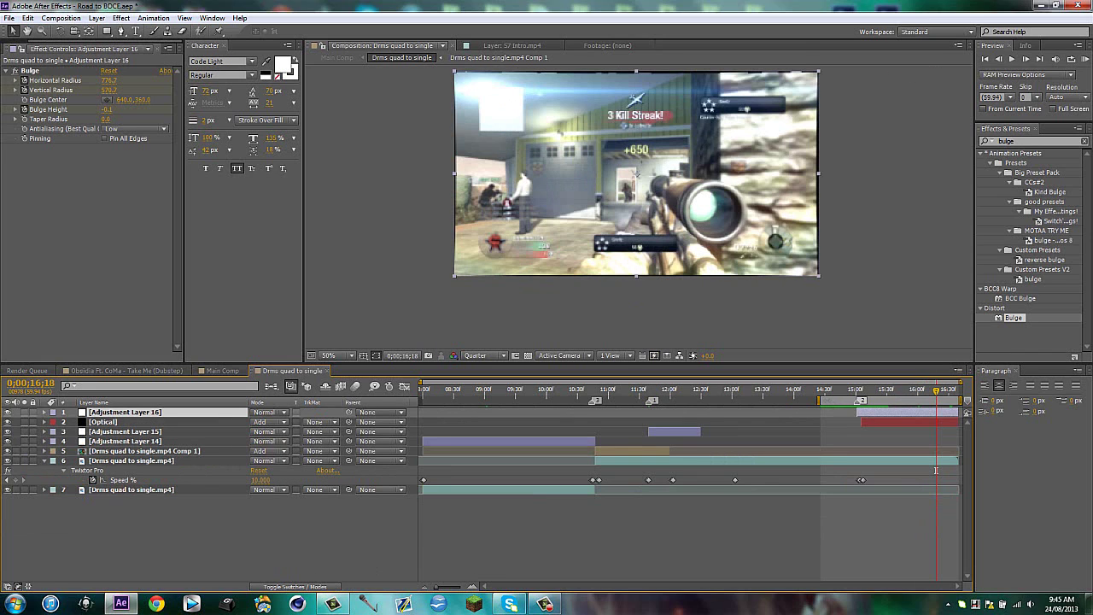
{"action": "left_click", "coordinate": [282, 531]}
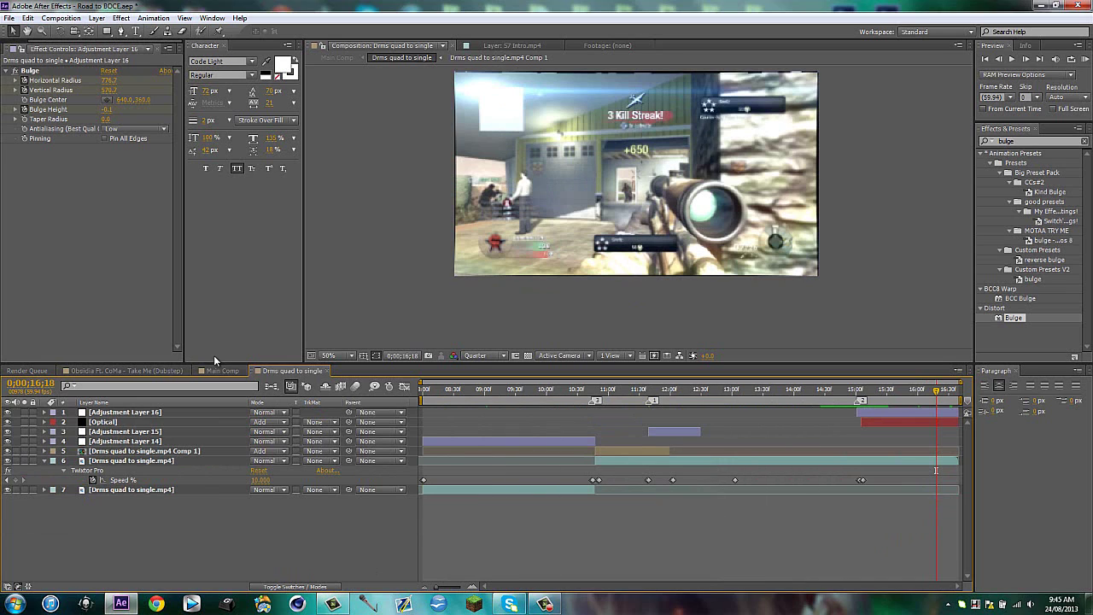
In Main Comp, move a layer 39 Time Remap keyframe to 1;03;08 and preview from 1;02;23
{"action": "left_click", "coordinate": [219, 370]}
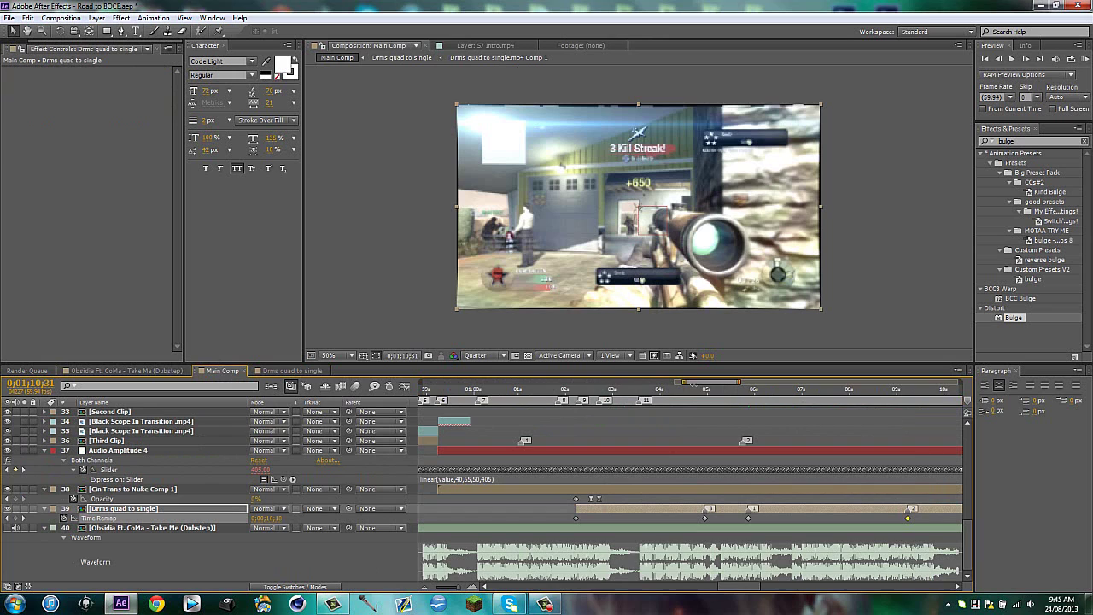
{"action": "mouse_move", "coordinate": [710, 387]}
{"action": "left_mouse_down"}
{"action": "mouse_move", "coordinate": [747, 387]}
{"action": "mouse_move", "coordinate": [712, 386]}
{"action": "left_mouse_up"}
{"action": "left_click", "coordinate": [615, 393]}
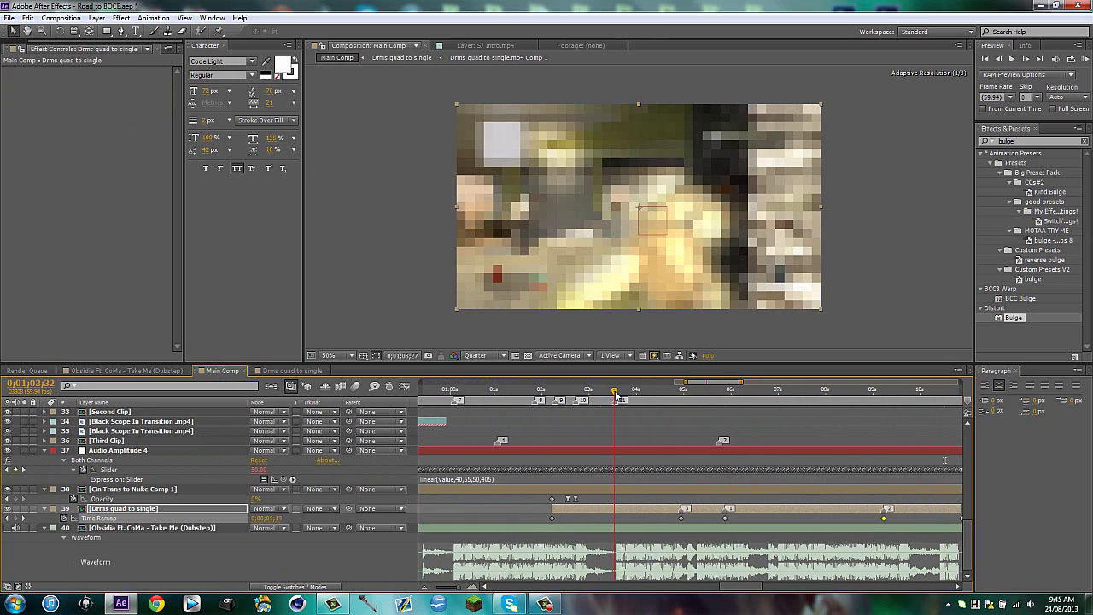
{"action": "left_click_drag", "start_coordinate": [616, 393], "coordinate": [618, 394]}
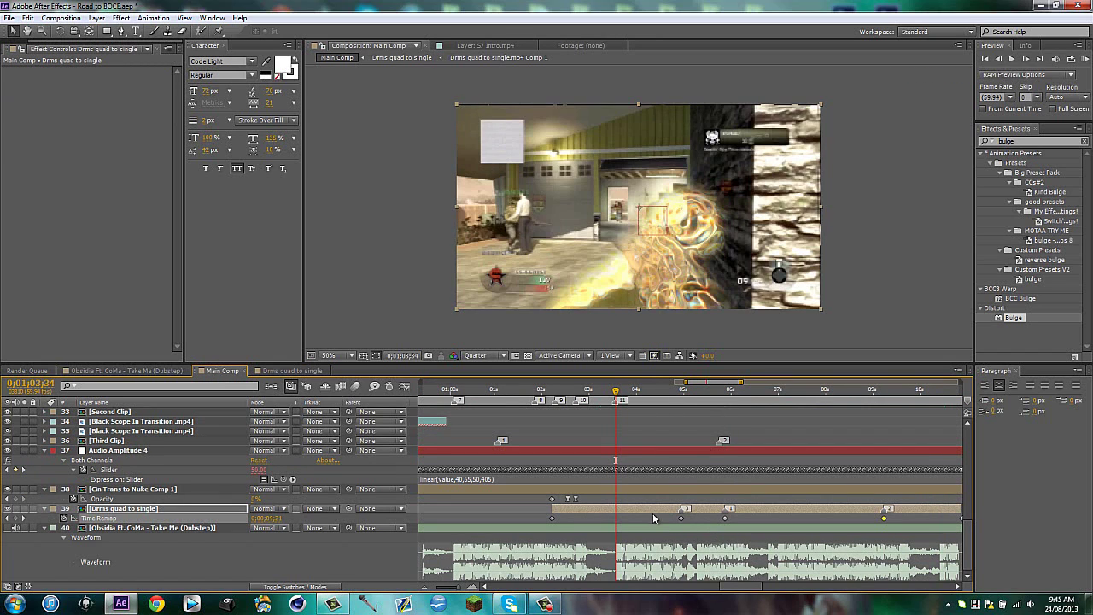
{"action": "left_click_drag", "start_coordinate": [653, 512], "coordinate": [617, 524]}
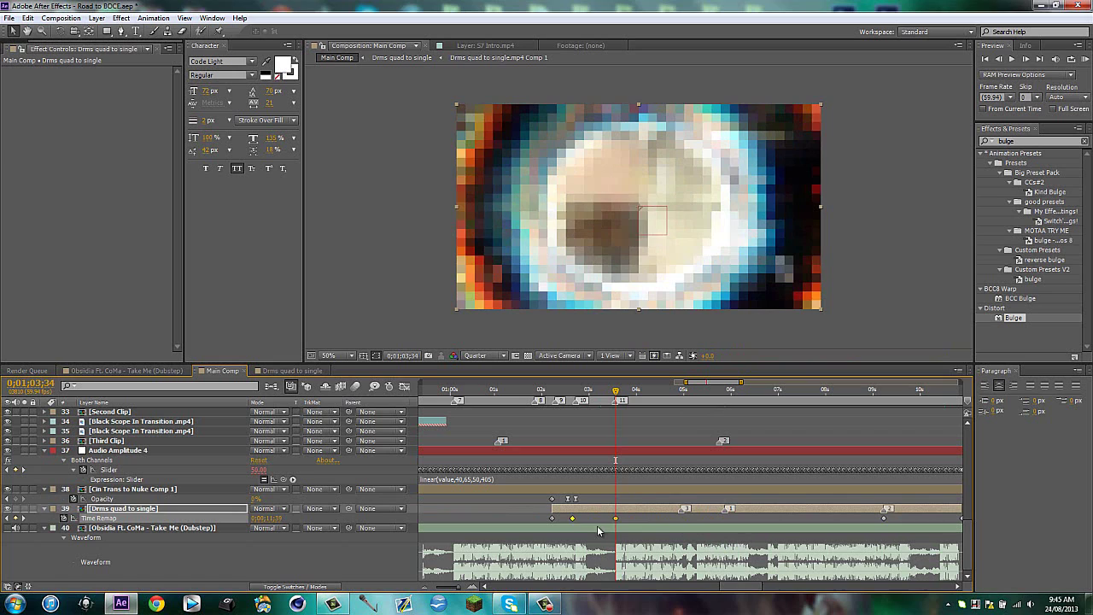
{"action": "left_click", "coordinate": [599, 530]}
{"action": "left_click", "coordinate": [571, 391]}
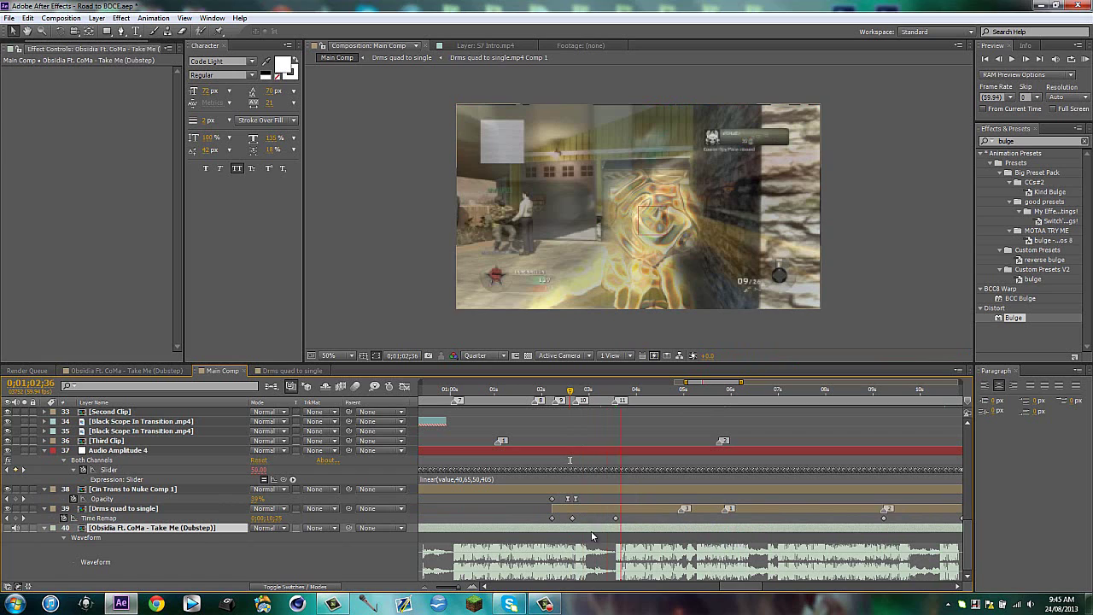
{"action": "left_click", "coordinate": [594, 394]}
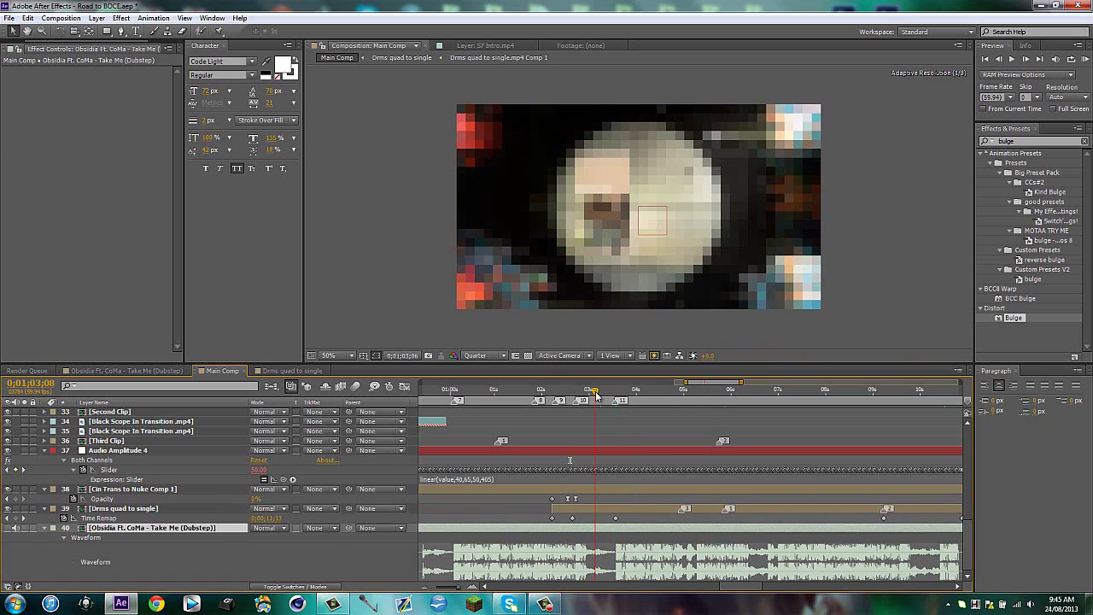
{"action": "left_click", "coordinate": [576, 519]}
{"action": "left_click_drag", "start_coordinate": [581, 521], "coordinate": [595, 521]}
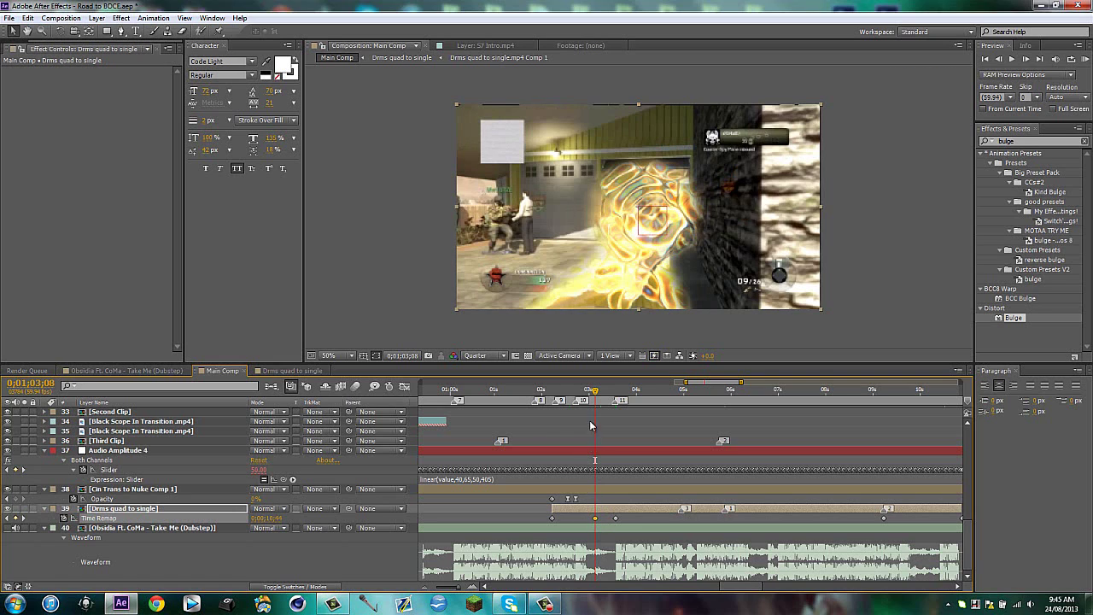
{"action": "left_click_drag", "start_coordinate": [589, 392], "coordinate": [565, 392]}
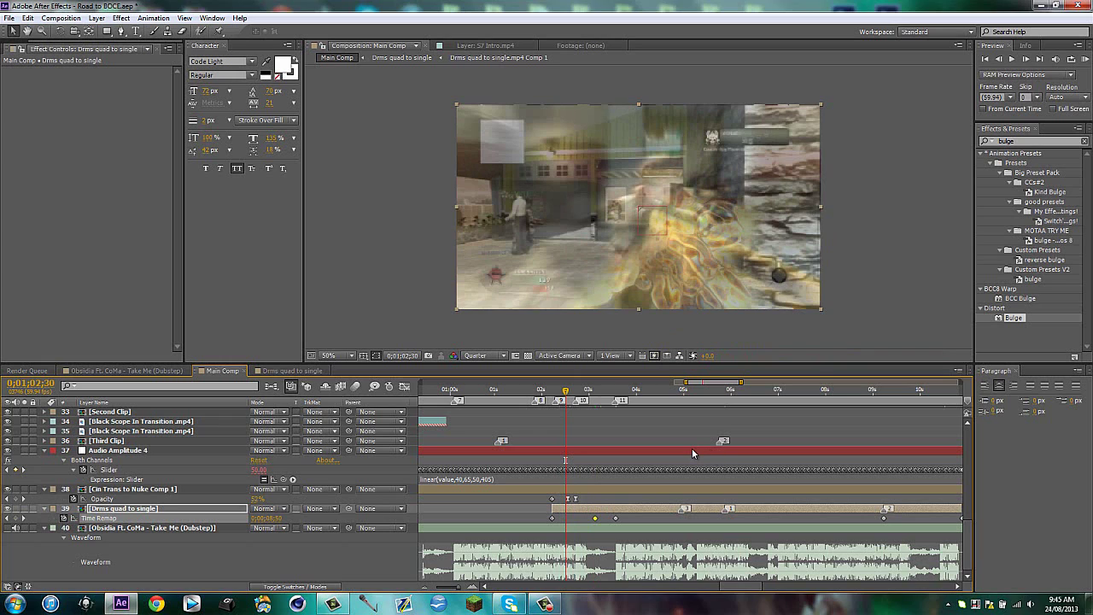
{"action": "key", "text": "KP_Decimal"}
Pull a Time Remap keyframe to 1;05;16 and the final keyframe back to 1;06;46
{"action": "left_click", "coordinate": [694, 392]}
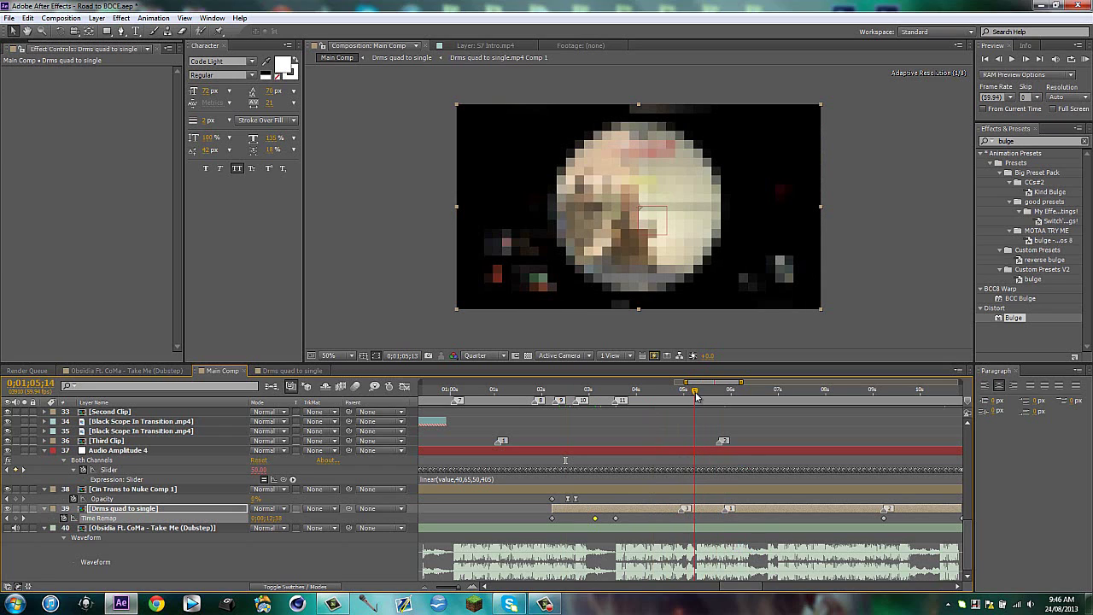
{"action": "left_click_drag", "start_coordinate": [696, 395], "coordinate": [697, 395]}
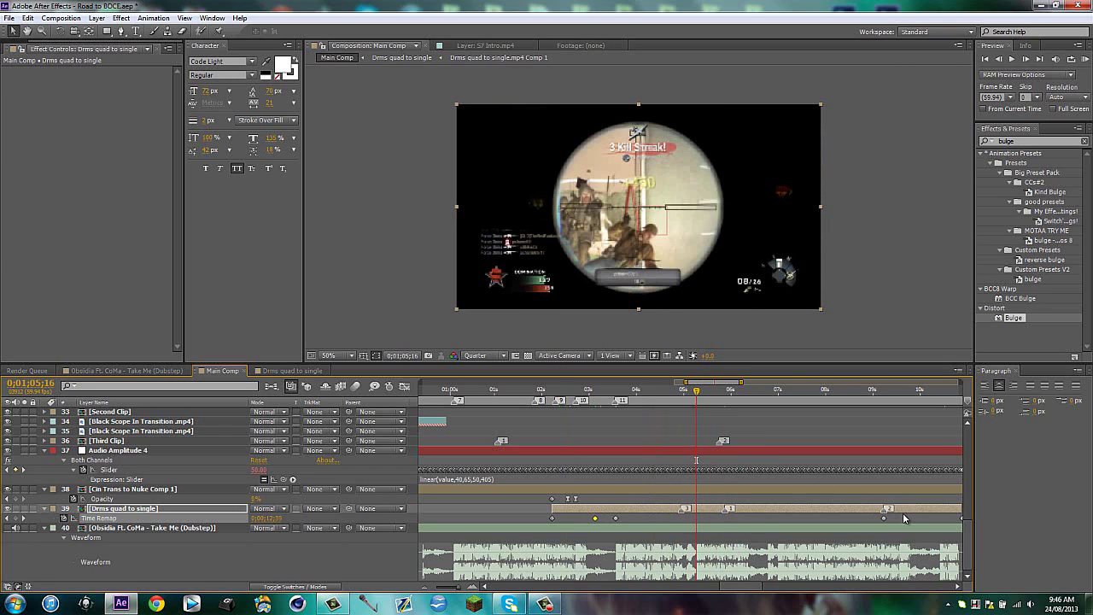
{"action": "left_click_drag", "start_coordinate": [884, 522], "coordinate": [697, 522]}
{"action": "left_click", "coordinate": [763, 392]}
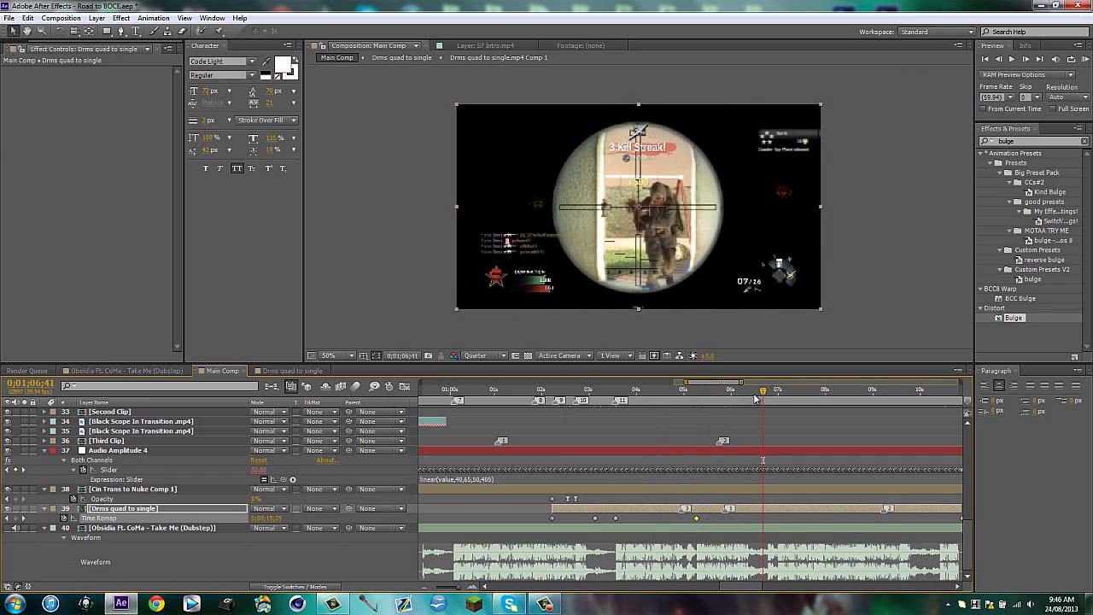
{"action": "left_click_drag", "start_coordinate": [710, 385], "coordinate": [733, 385]}
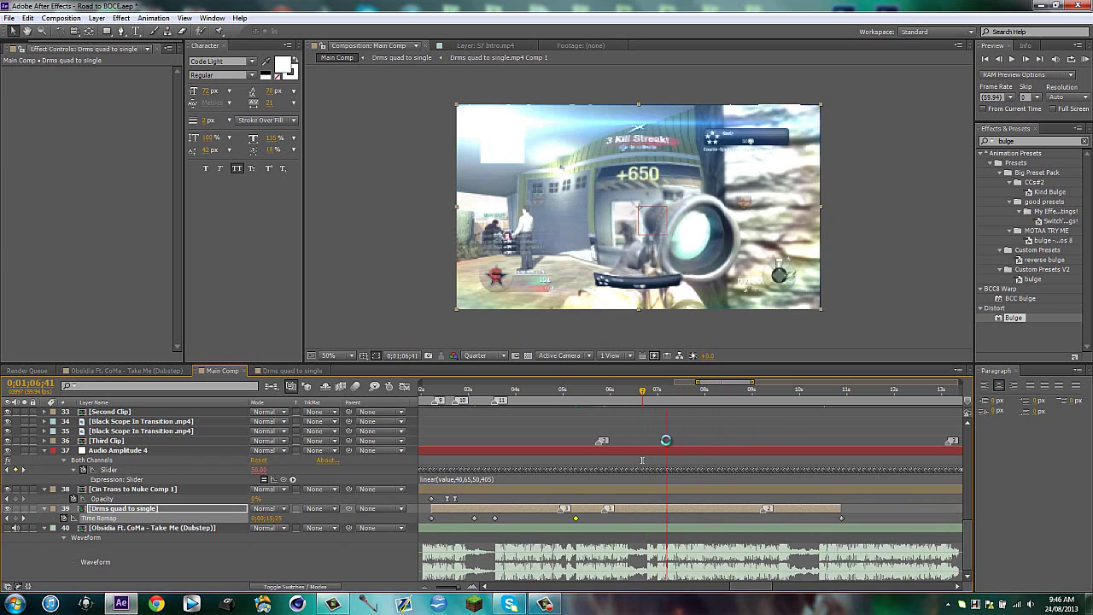
{"action": "left_click_drag", "start_coordinate": [642, 397], "coordinate": [647, 395]}
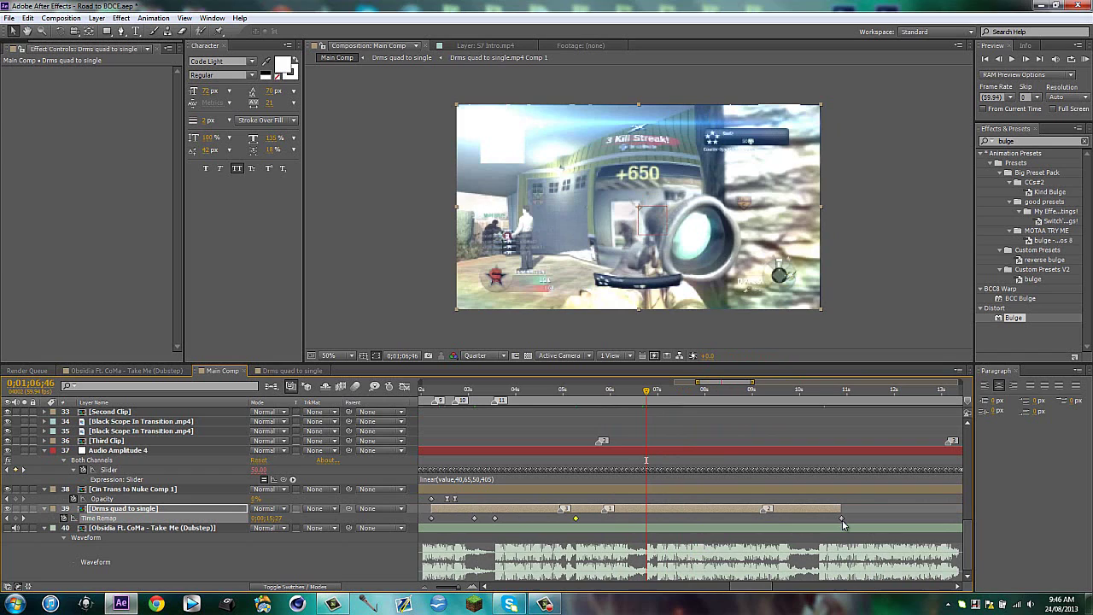
{"action": "left_click_drag", "start_coordinate": [842, 518], "coordinate": [646, 523]}
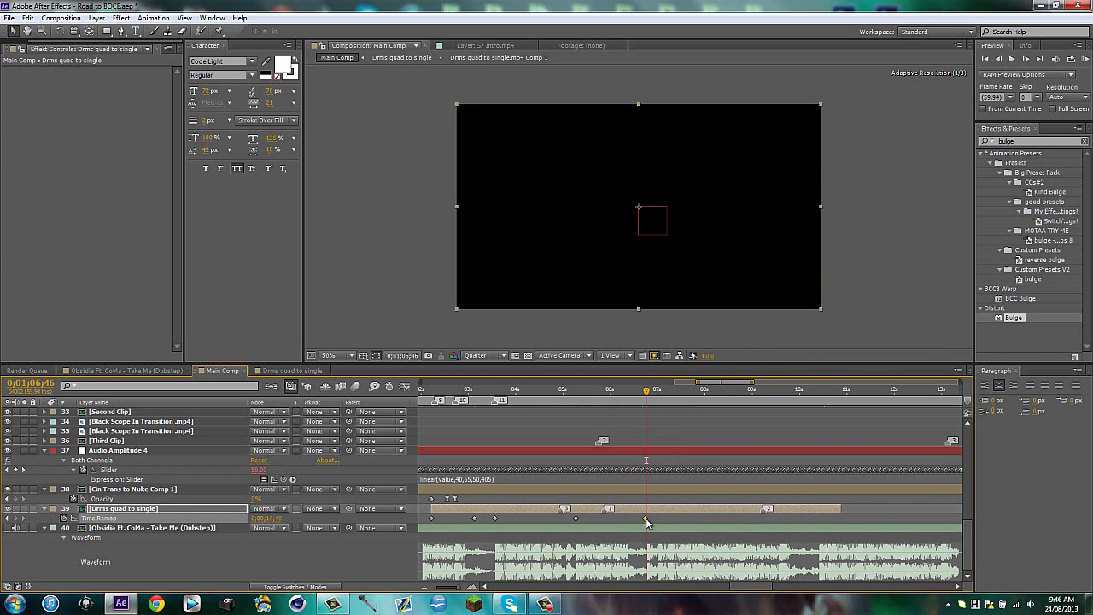
{"action": "left_click_drag", "start_coordinate": [717, 384], "coordinate": [689, 387]}
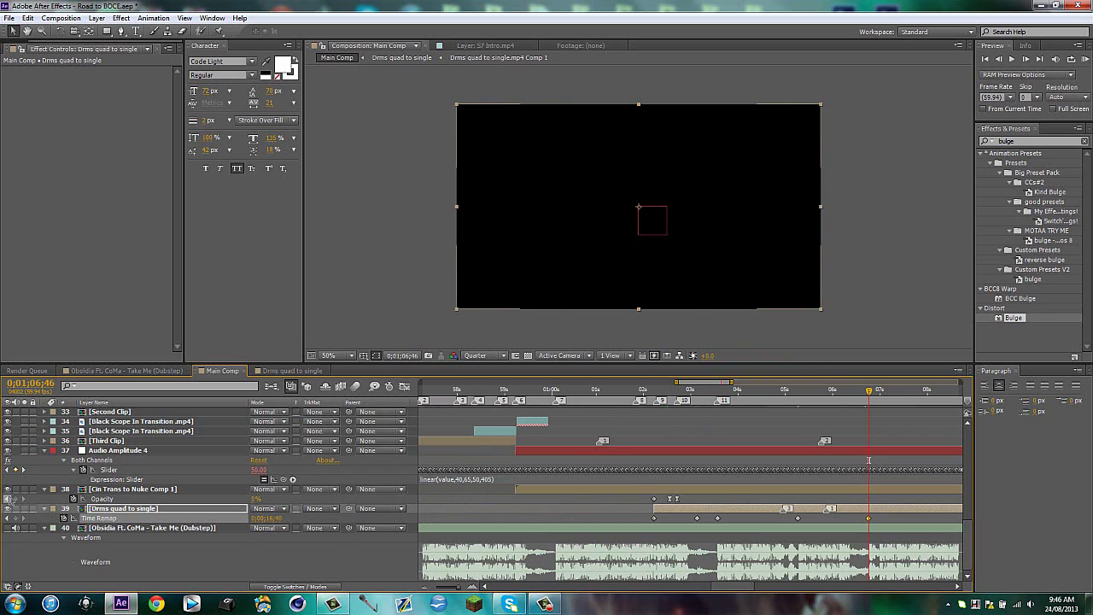
Trim the Audio Amplitude 4 layer to end at 0;01;02;43
{"action": "left_click", "coordinate": [677, 389]}
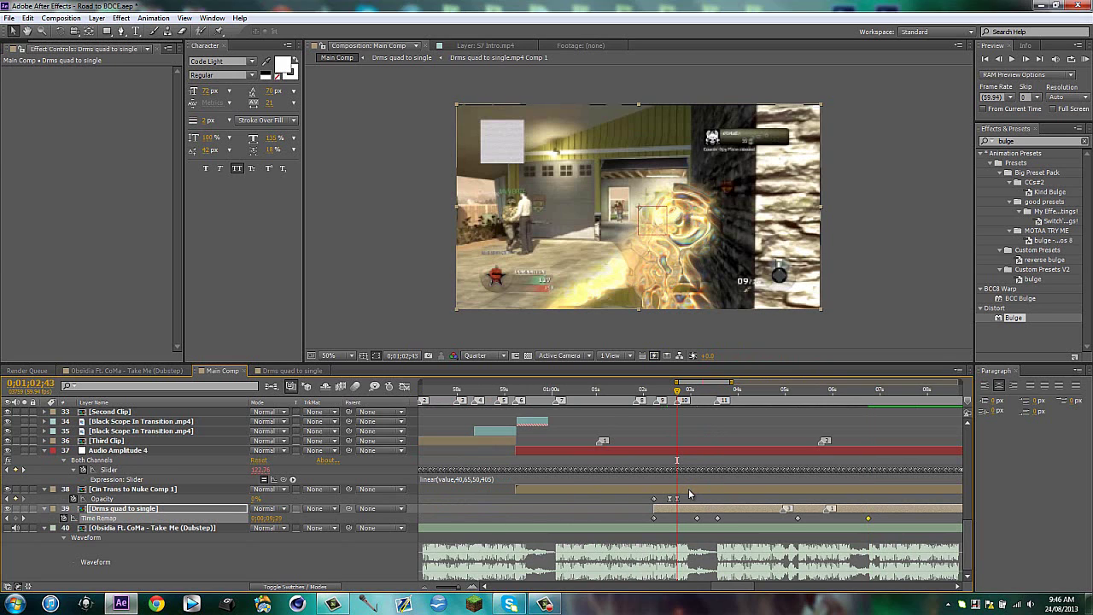
{"action": "left_click", "coordinate": [688, 489]}
{"action": "key", "text": "u"}
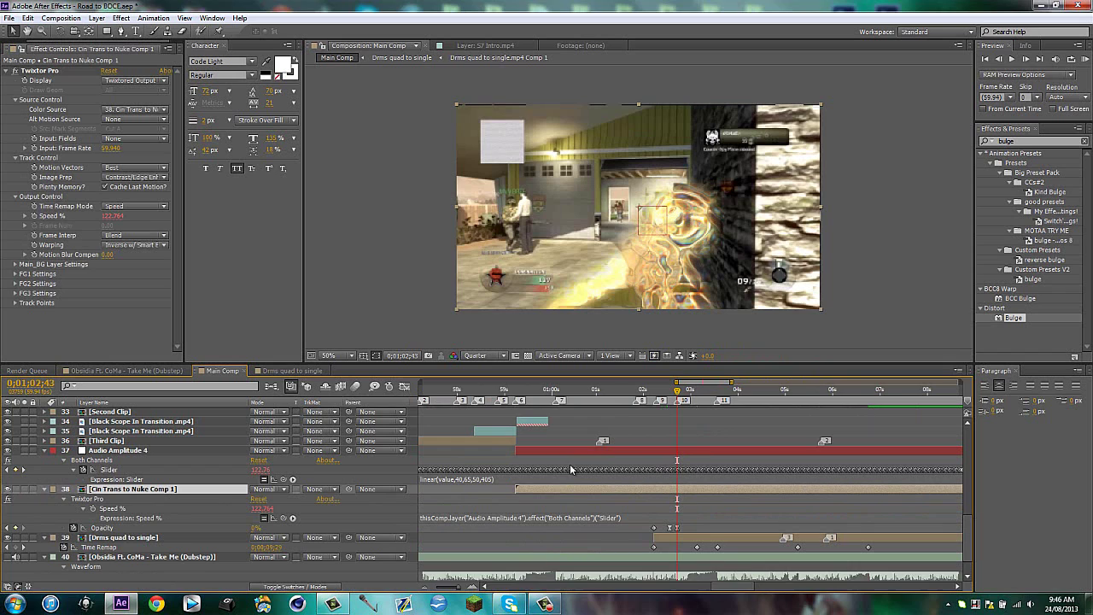
{"action": "key", "text": "u"}
{"action": "left_click", "coordinate": [717, 459]}
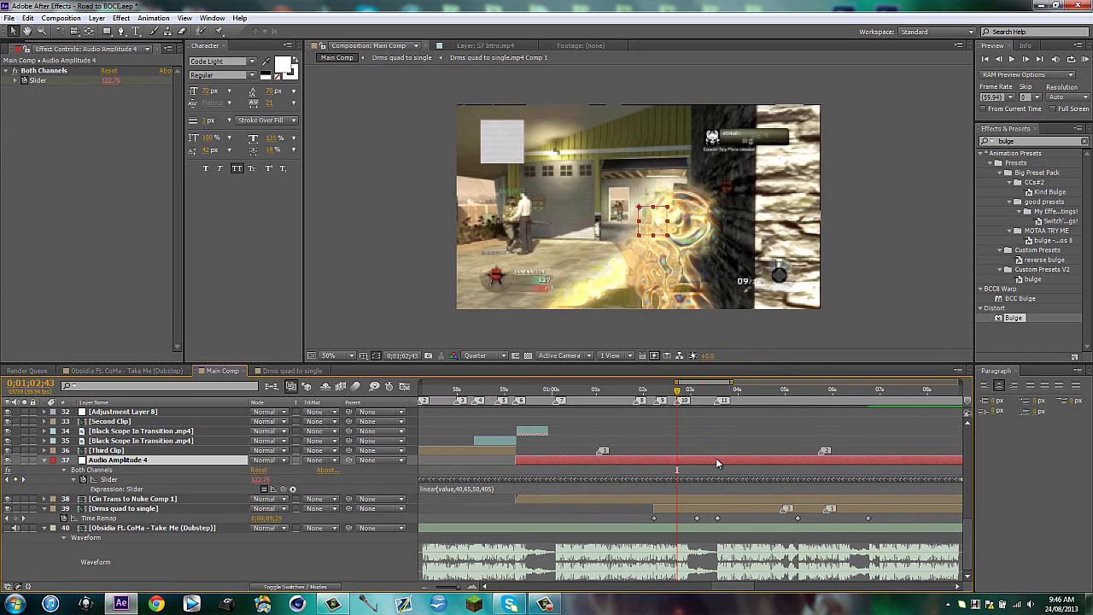
{"action": "key", "text": "alt+]"}
{"action": "key", "text": "u"}
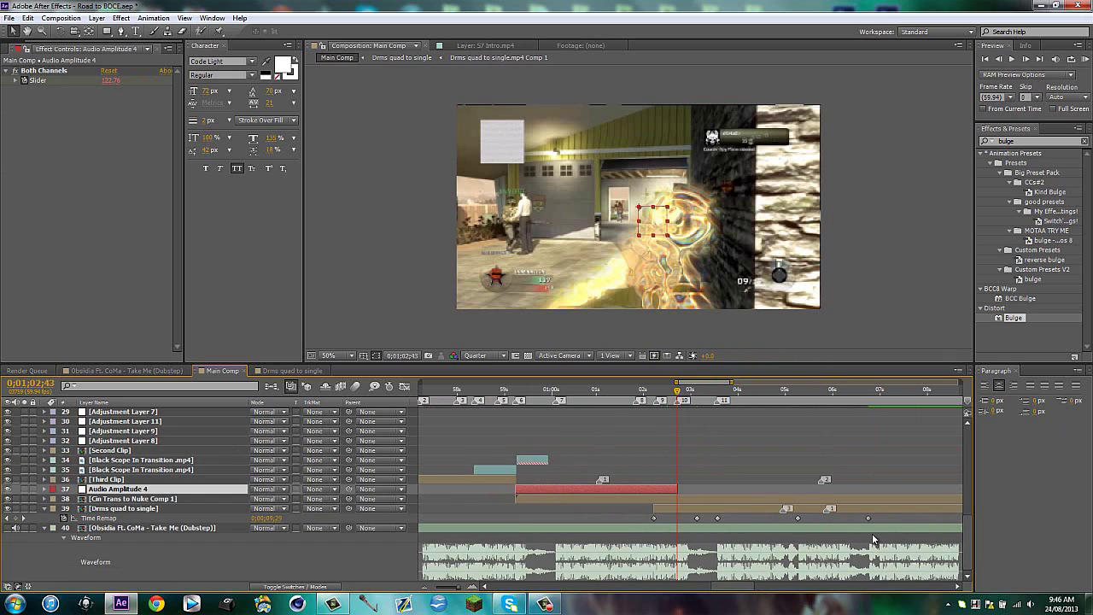
Trim Drms quad to single and end the work area at 0;01;06;45
{"action": "left_click_drag", "start_coordinate": [717, 382], "coordinate": [722, 383]}
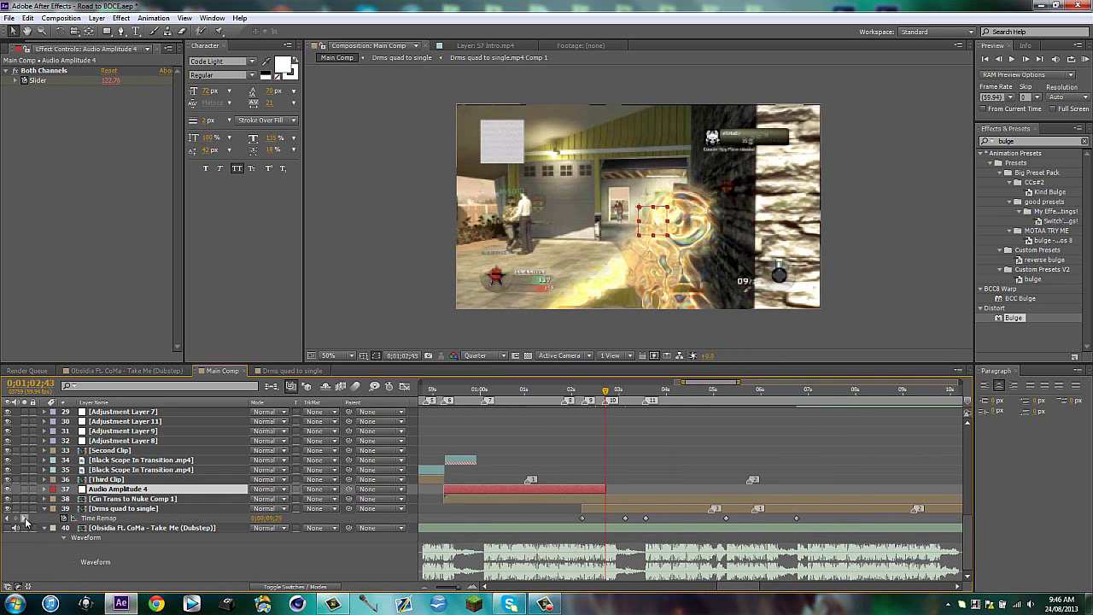
{"action": "key", "text": "space"}
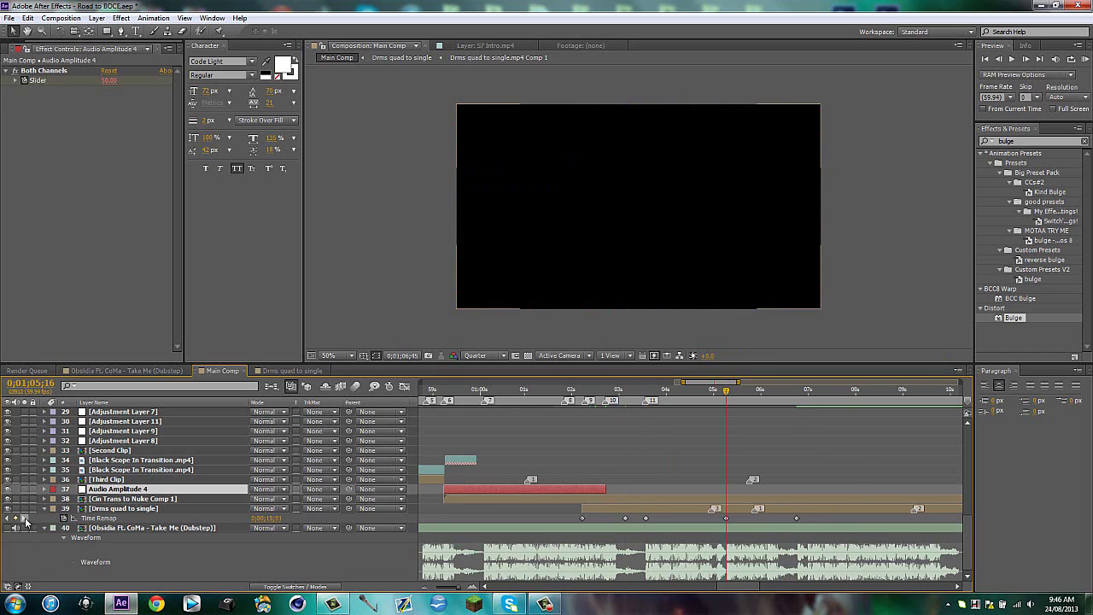
{"action": "left_click", "coordinate": [828, 512]}
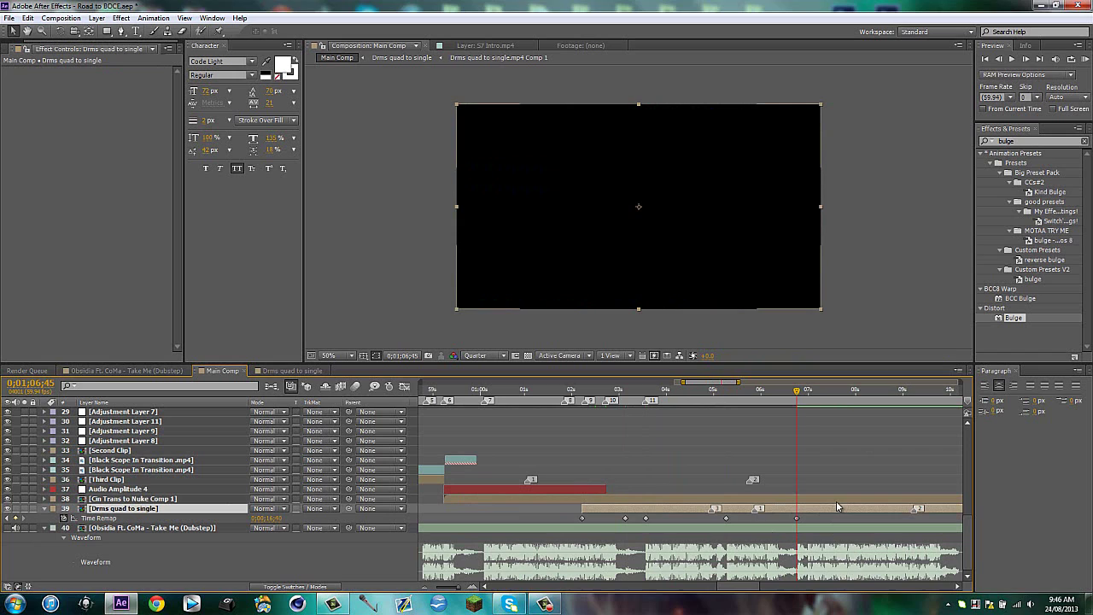
{"action": "key", "text": "alt+bracketright"}
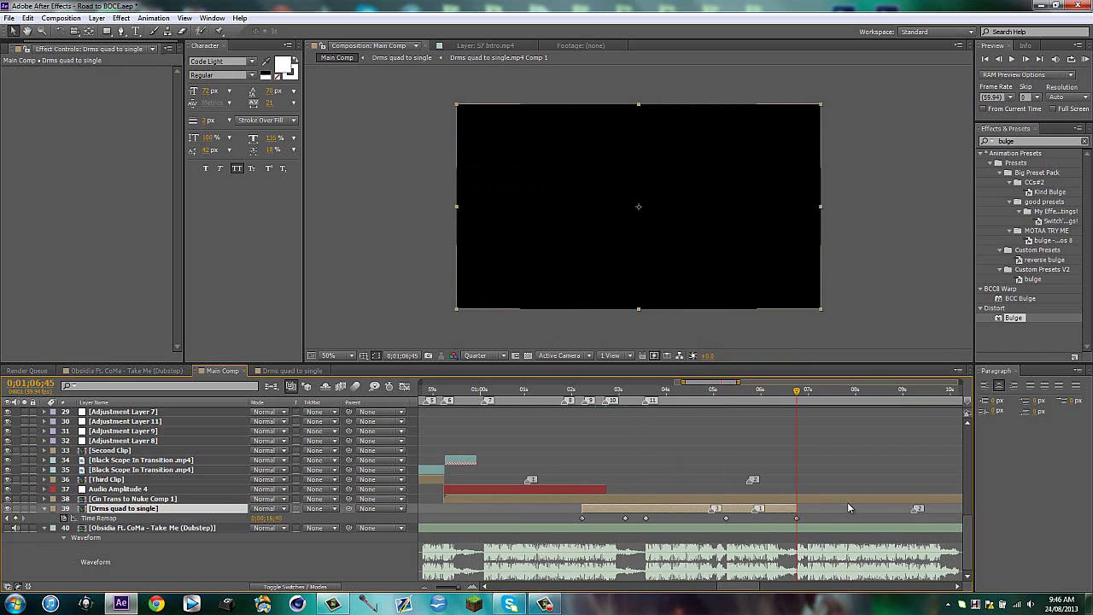
{"action": "key", "text": "n"}
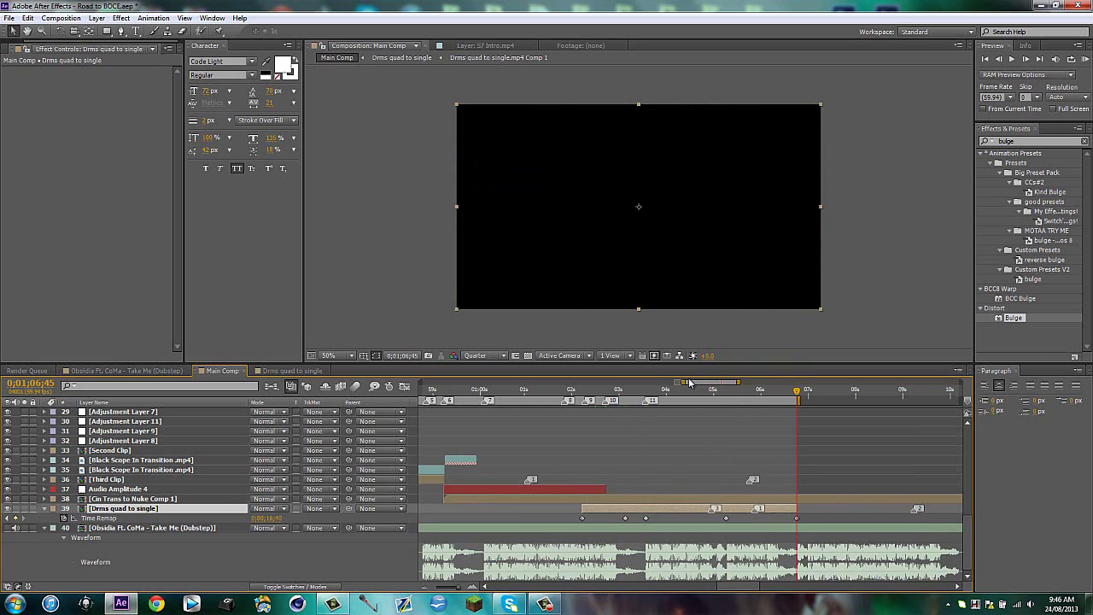
{"action": "left_click_drag", "start_coordinate": [681, 381], "coordinate": [606, 381]}
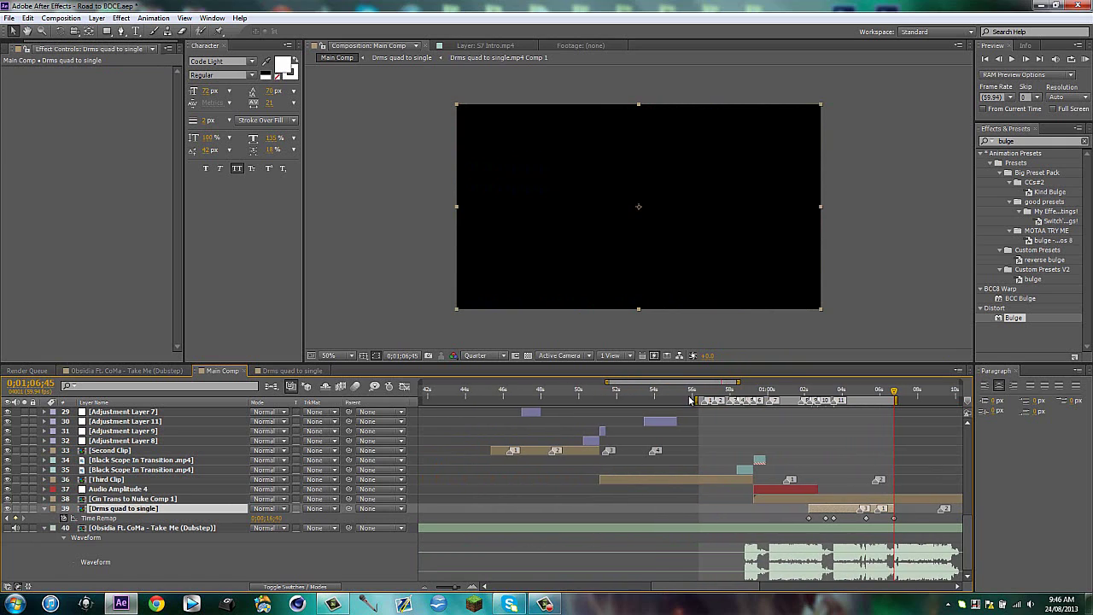
Extend the work area start to 0 and trim Main Comp to the work area
{"action": "left_click_drag", "start_coordinate": [688, 399], "coordinate": [423, 399]}
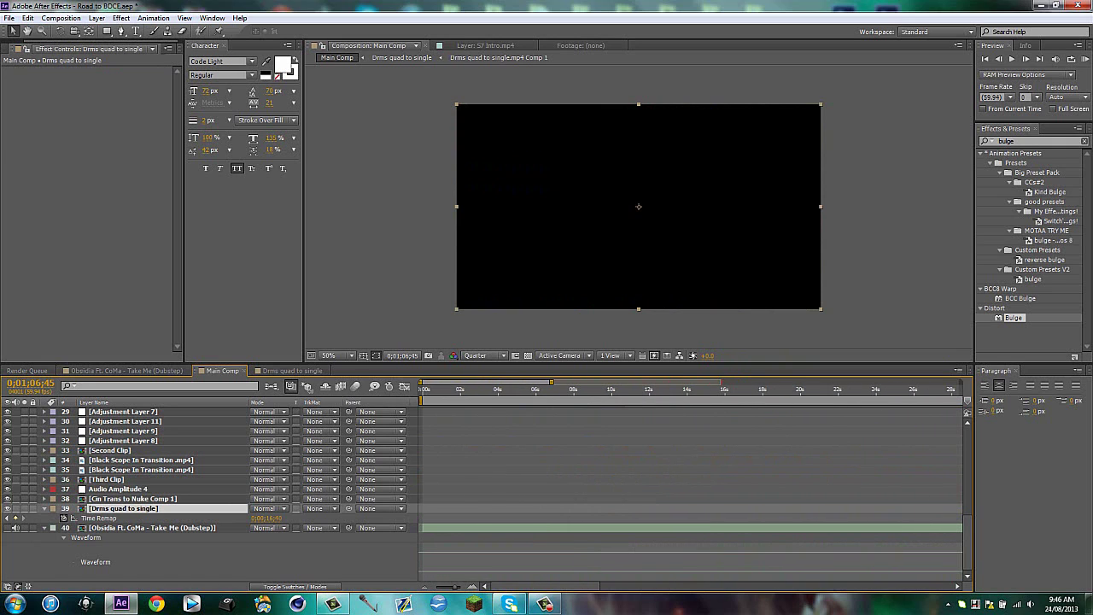
{"action": "right_click", "coordinate": [598, 401]}
{"action": "left_click", "coordinate": [632, 429]}
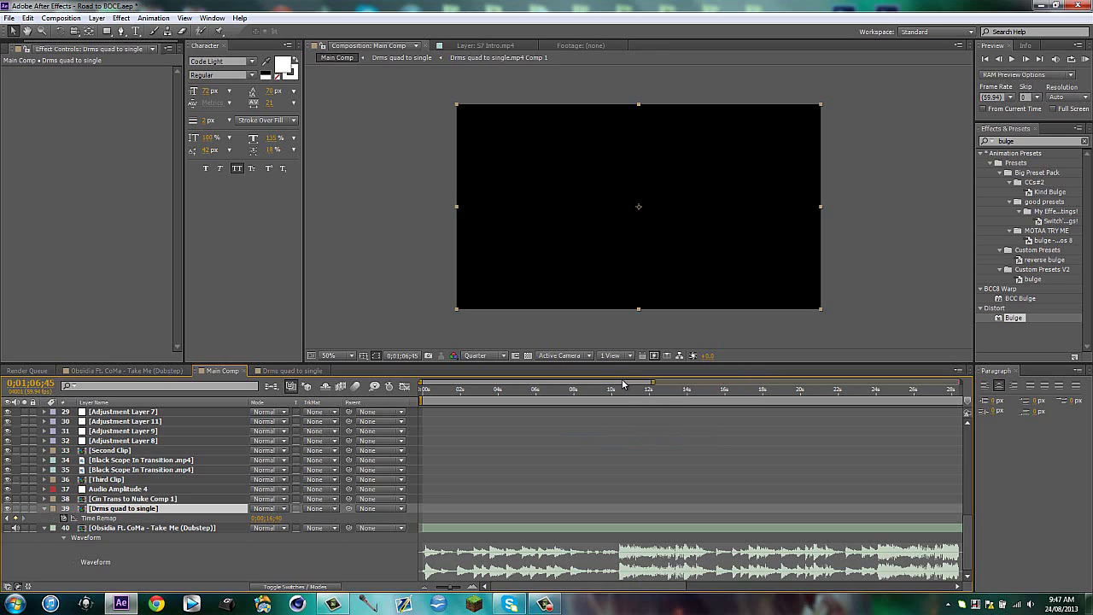
Trim Cin Trans to Nuke Comp 1 to end at Audio Amplitude 4's out point, 0;01;02;43
{"action": "left_click_drag", "start_coordinate": [644, 382], "coordinate": [974, 391]}
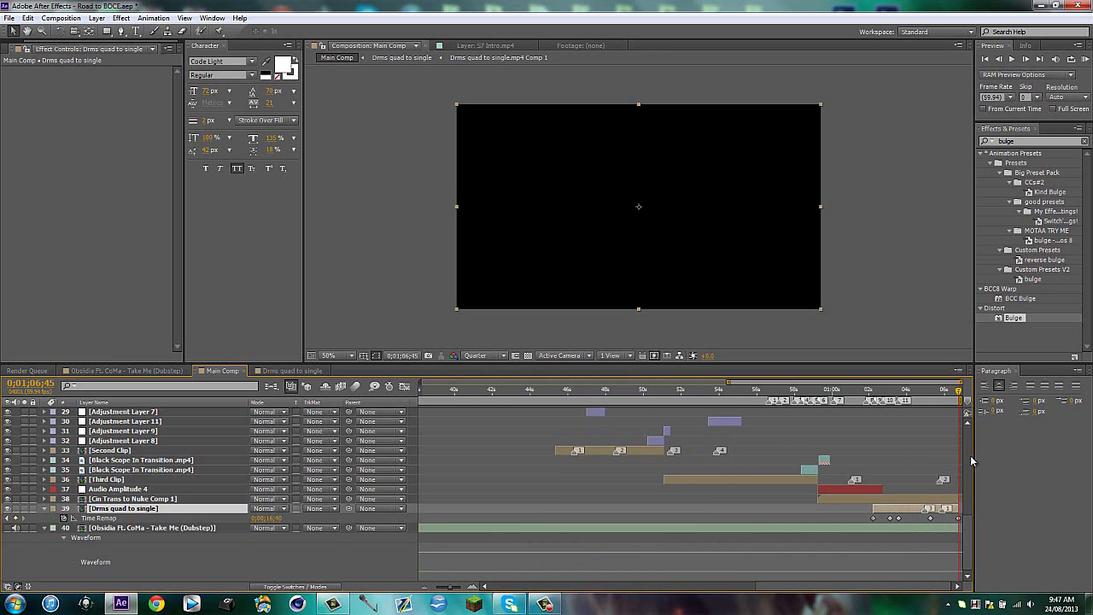
{"action": "scroll", "coordinate": [800, 487], "scroll_direction": "up", "scroll_amount": 8}
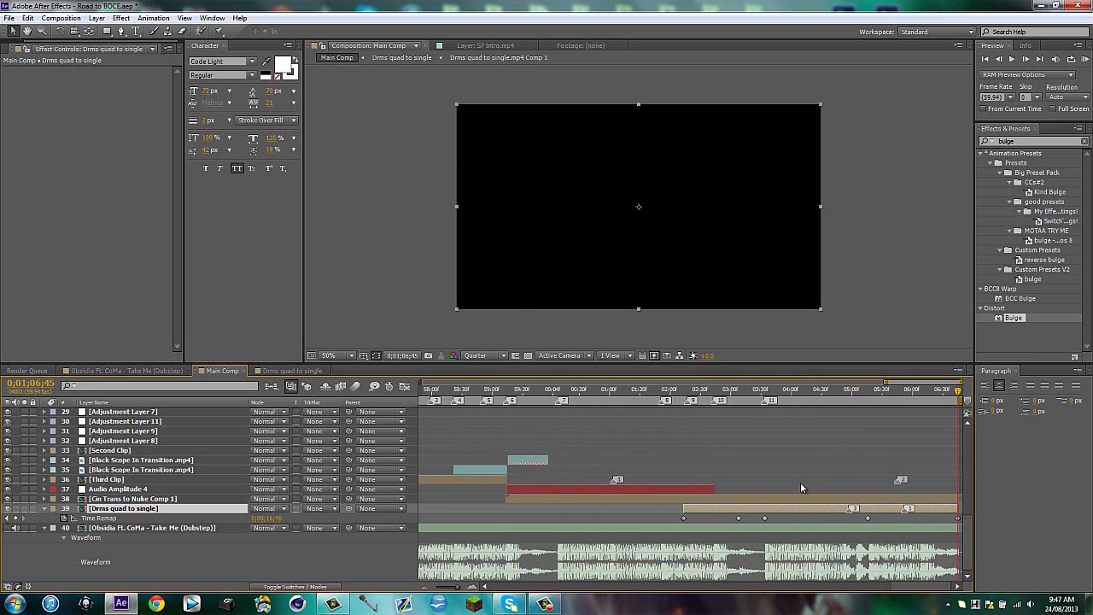
{"action": "left_click", "coordinate": [716, 484]}
{"action": "key", "text": "o"}
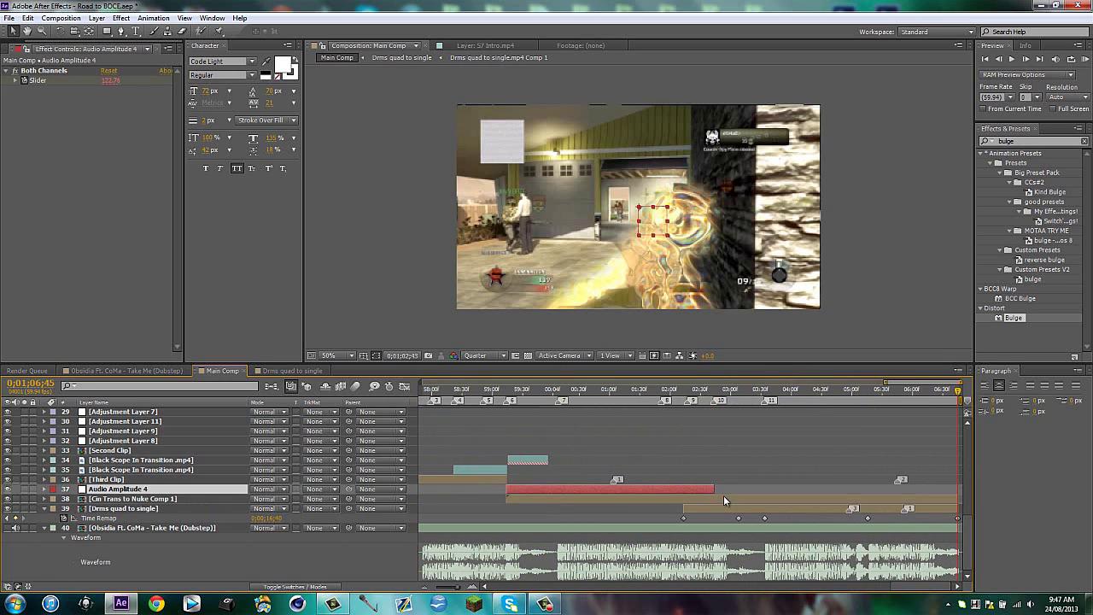
{"action": "left_click", "coordinate": [727, 498]}
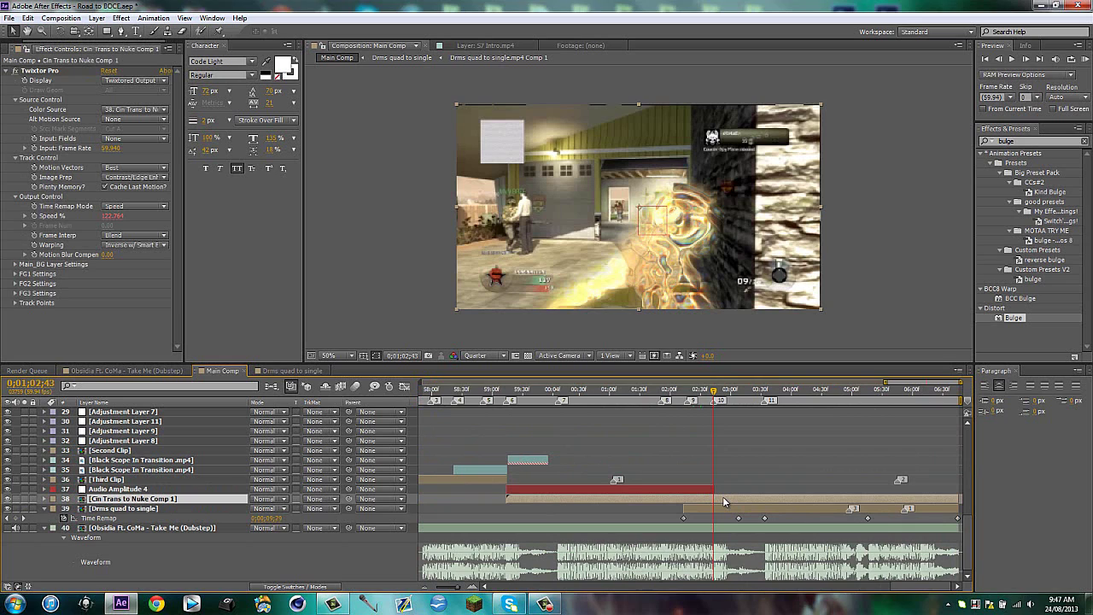
{"action": "key", "text": "e"}
{"action": "key", "text": "e"}
{"action": "key", "text": "e"}
{"action": "key", "text": "e"}
{"action": "key", "text": "alt+bracketright"}
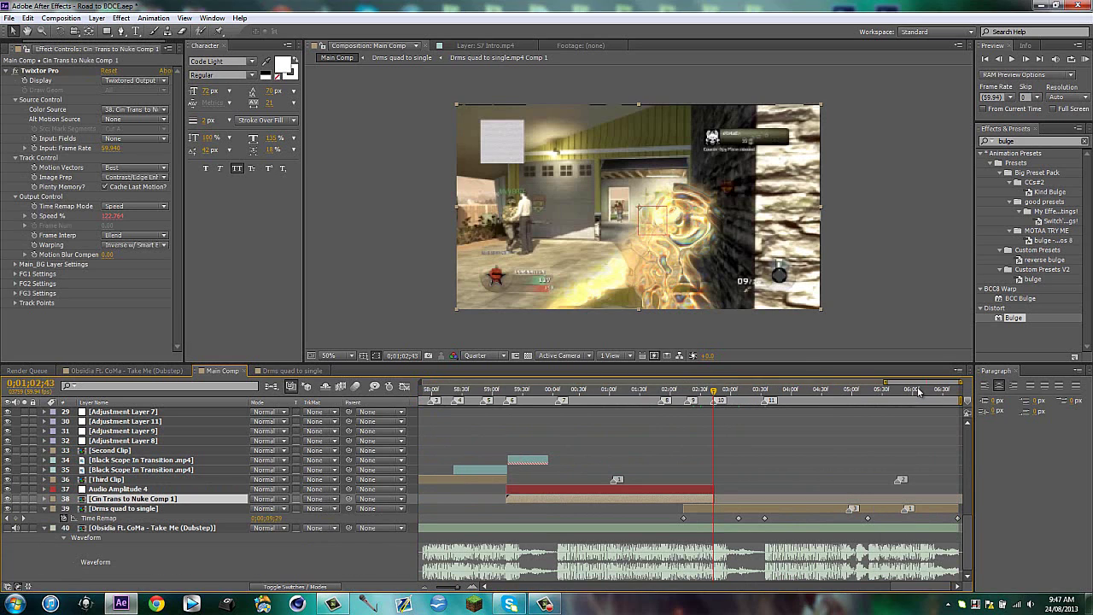
Add Time Remap keyframes on the scoped kill-streak shot, placing the second at 0;01;05;05
{"action": "scroll", "coordinate": [841, 555], "scroll_direction": "up", "scroll_amount": 2}
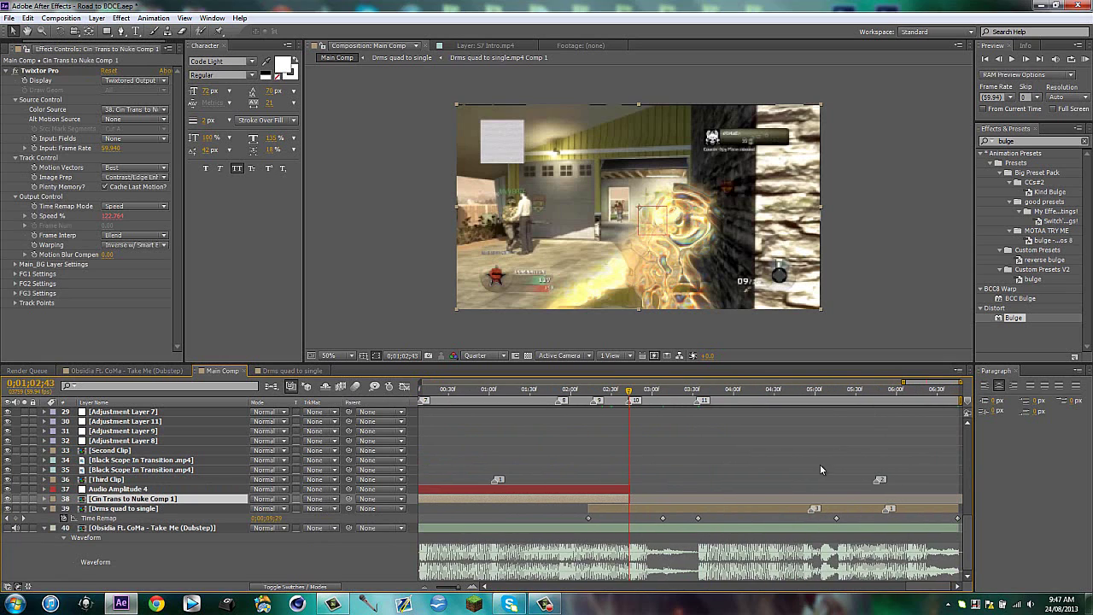
{"action": "left_click", "coordinate": [783, 398]}
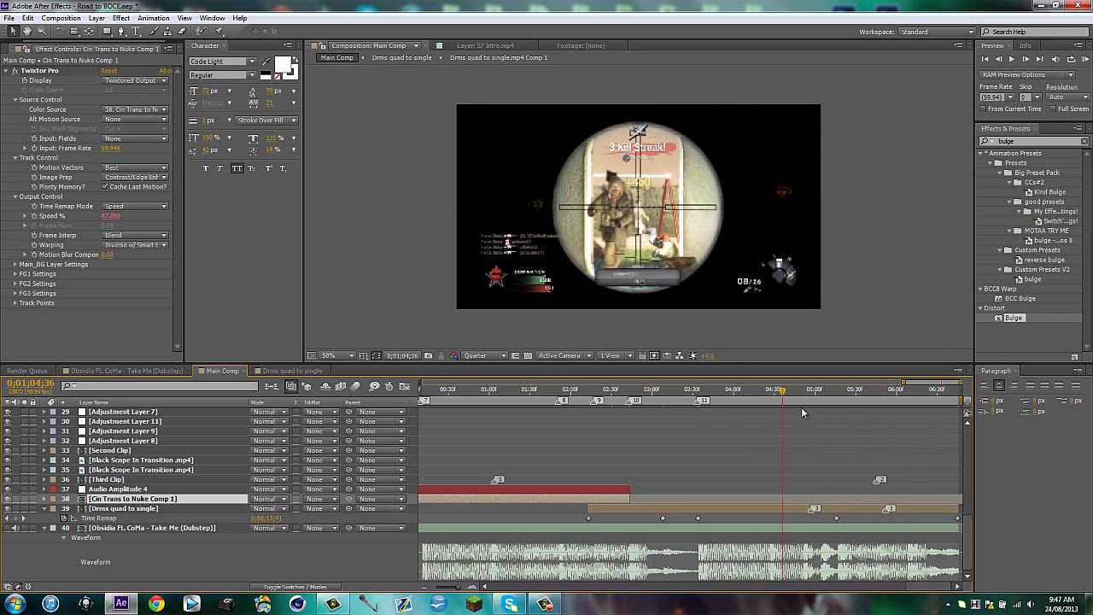
{"action": "mouse_move", "coordinate": [784, 397]}
{"action": "left_mouse_down"}
{"action": "mouse_move", "coordinate": [820, 392]}
{"action": "mouse_move", "coordinate": [763, 391]}
{"action": "mouse_move", "coordinate": [778, 395]}
{"action": "left_mouse_up"}
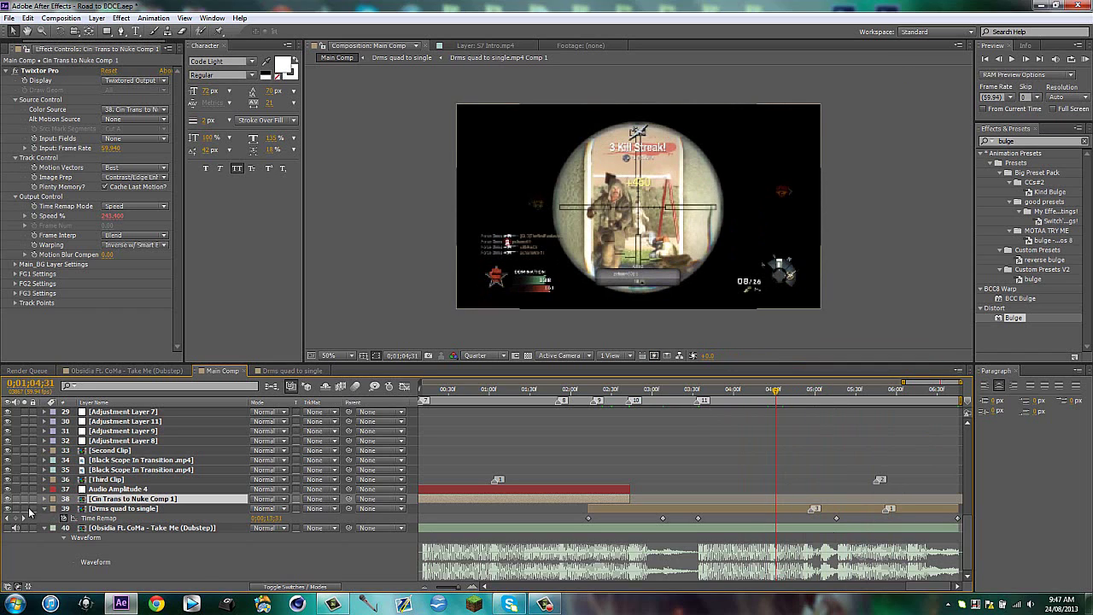
{"action": "left_click", "coordinate": [15, 518]}
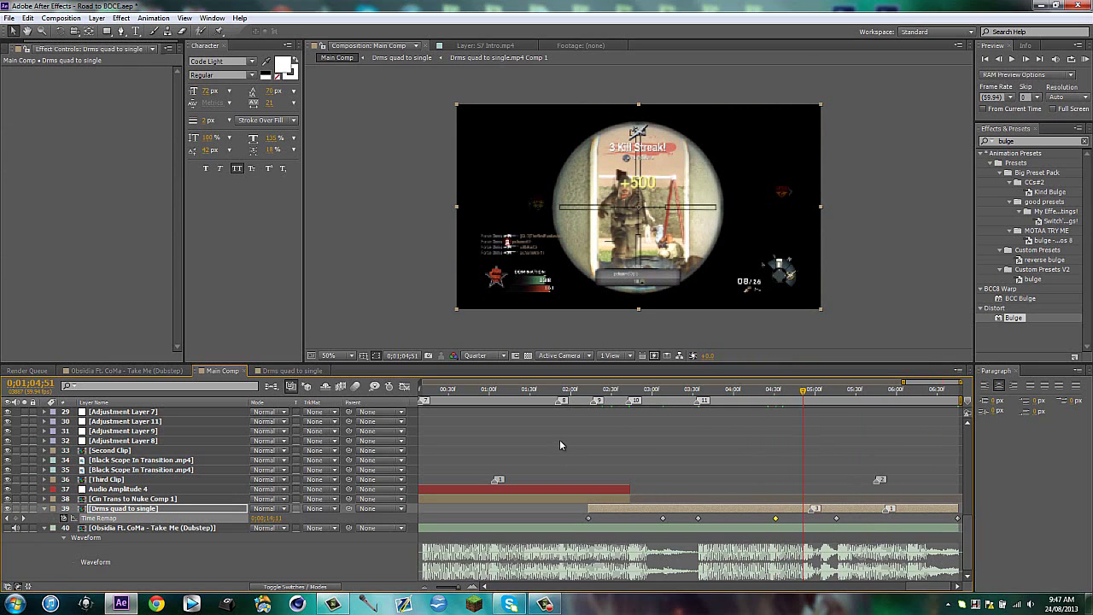
{"action": "key", "text": "shift+Page_Down"}
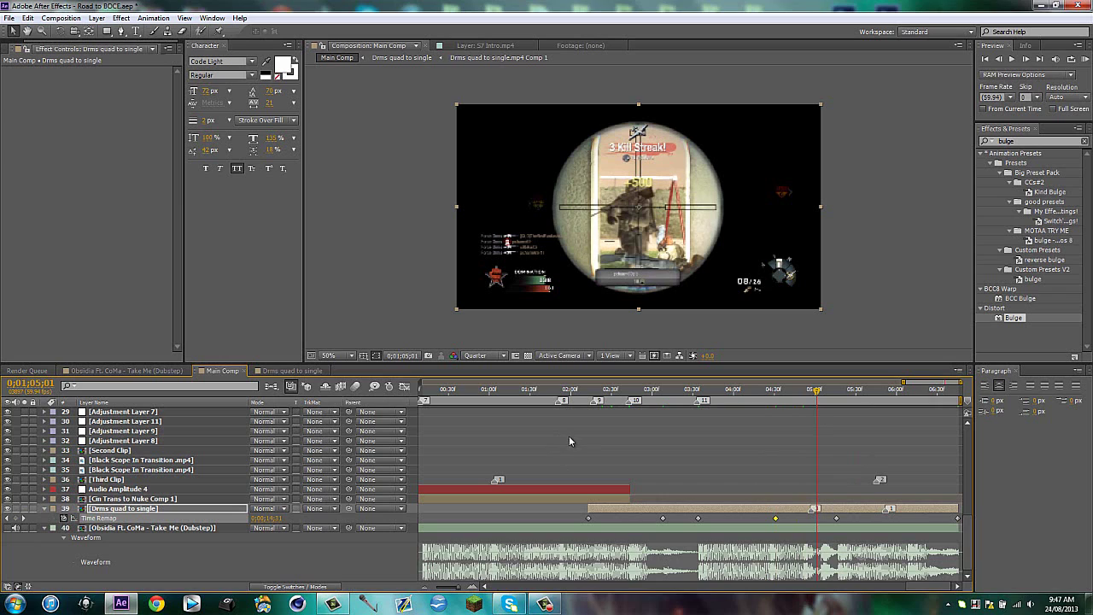
{"action": "left_click", "coordinate": [14, 518]}
{"action": "left_click_drag", "start_coordinate": [816, 394], "coordinate": [823, 395]}
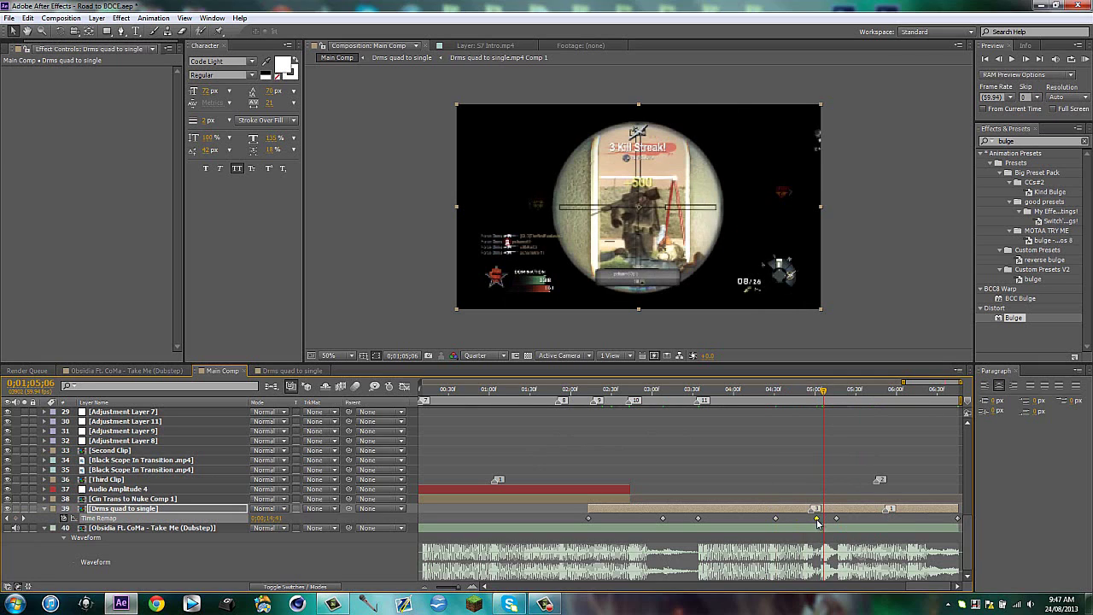
{"action": "mouse_move", "coordinate": [817, 519]}
{"action": "left_mouse_down"}
{"action": "mouse_move", "coordinate": [799, 525]}
{"action": "mouse_move", "coordinate": [821, 530]}
{"action": "mouse_move", "coordinate": [822, 520]}
{"action": "left_mouse_up"}
{"action": "key", "text": "Page_Up"}
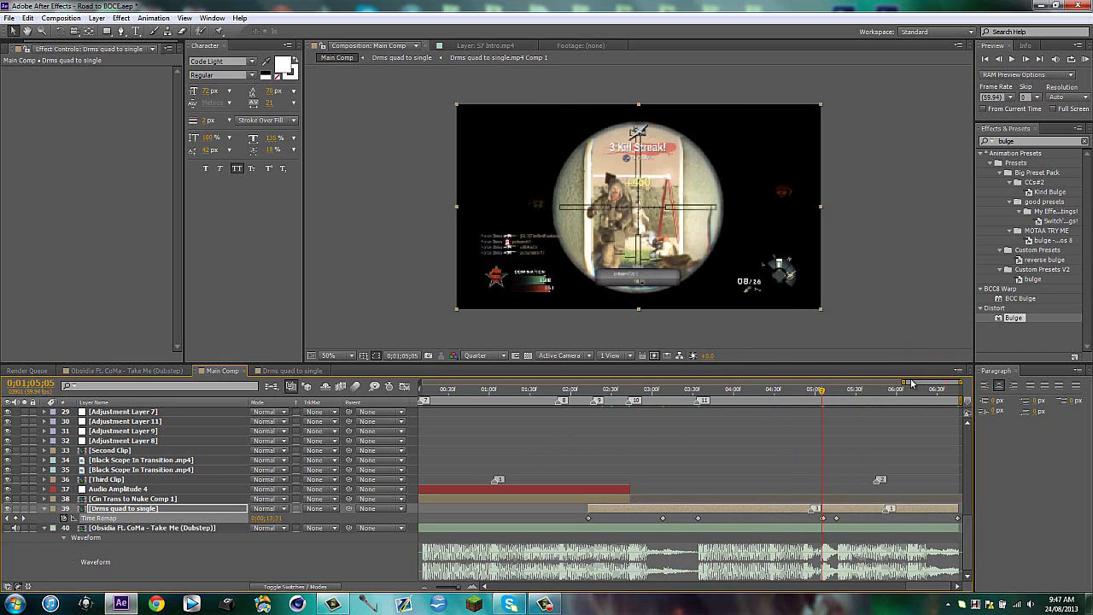
Inspect the settings of Adjustment Layers 11, 8, 9, 7 and 3 to find the shake layer
{"action": "scroll", "coordinate": [264, 483], "scroll_direction": "up", "scroll_amount": 2}
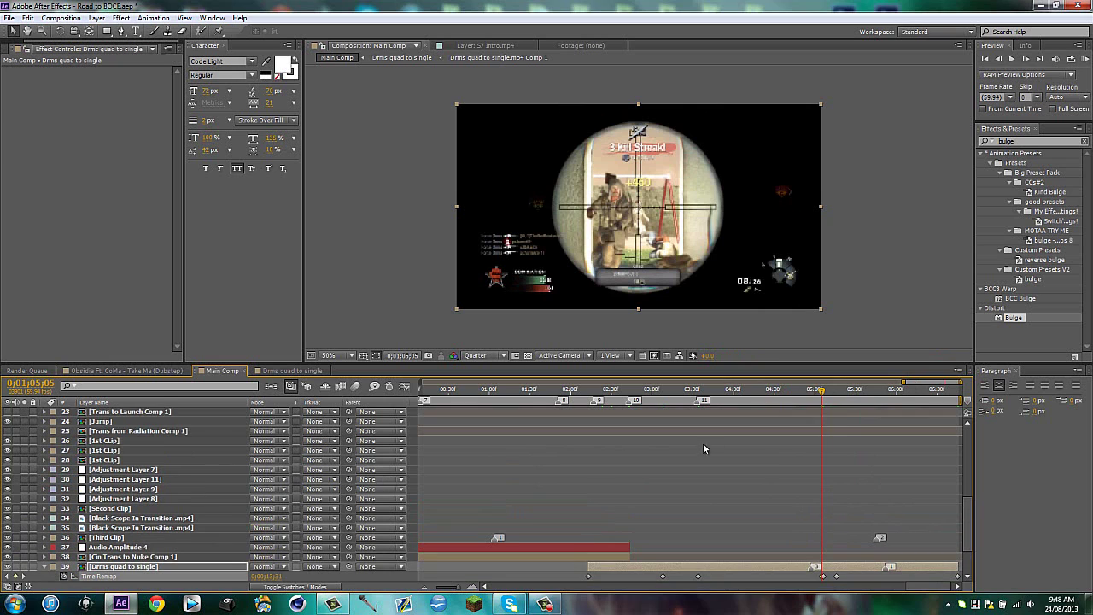
{"action": "scroll", "coordinate": [910, 394], "scroll_direction": "down", "scroll_amount": 2}
{"action": "scroll", "coordinate": [916, 392], "scroll_direction": "up", "scroll_amount": 1}
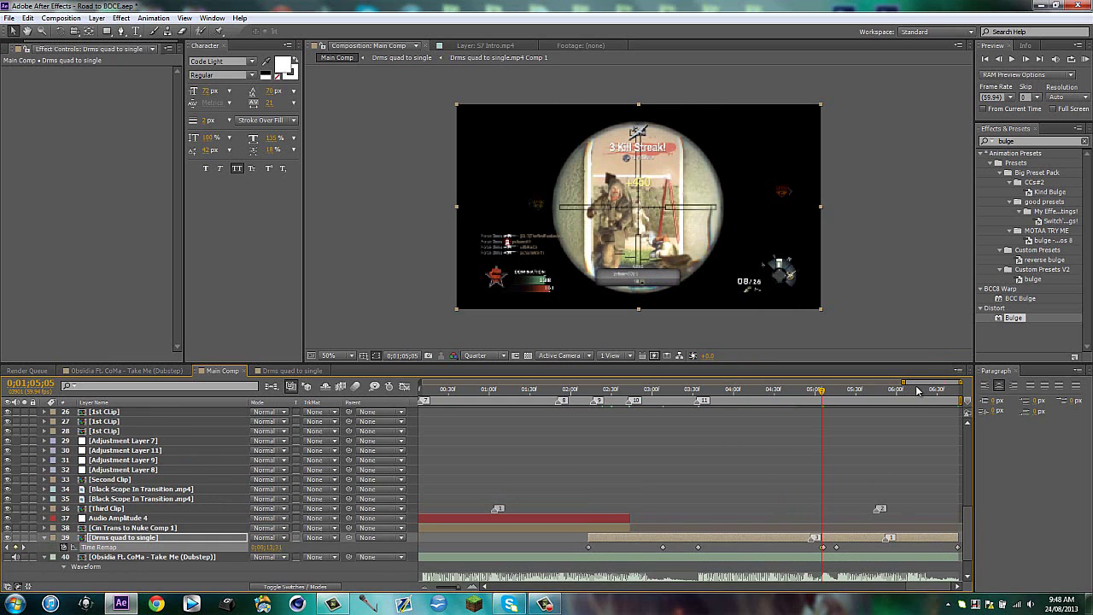
{"action": "scroll", "coordinate": [888, 392], "scroll_direction": "right", "scroll_amount": 10}
{"action": "scroll", "coordinate": [858, 392], "scroll_direction": "left", "scroll_amount": 1}
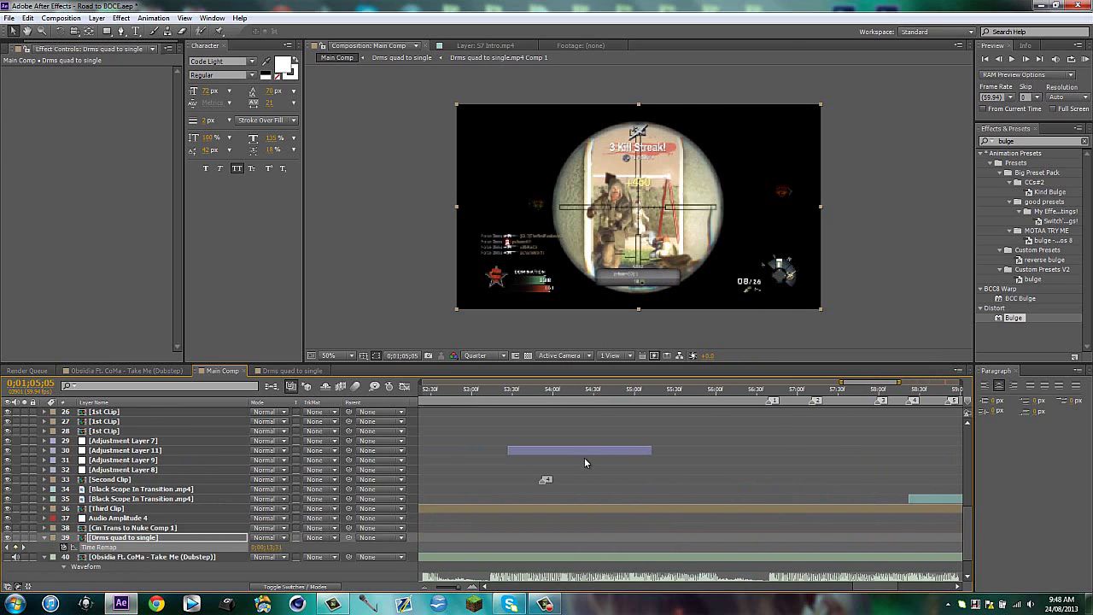
{"action": "left_click", "coordinate": [586, 454]}
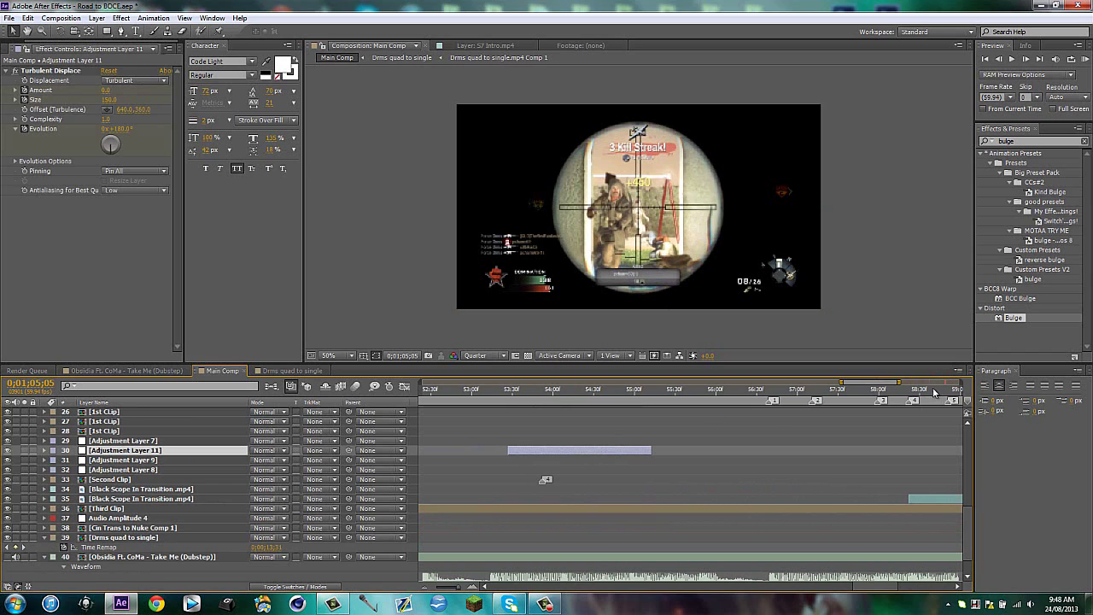
{"action": "scroll", "coordinate": [582, 474], "scroll_direction": "left", "scroll_amount": 5}
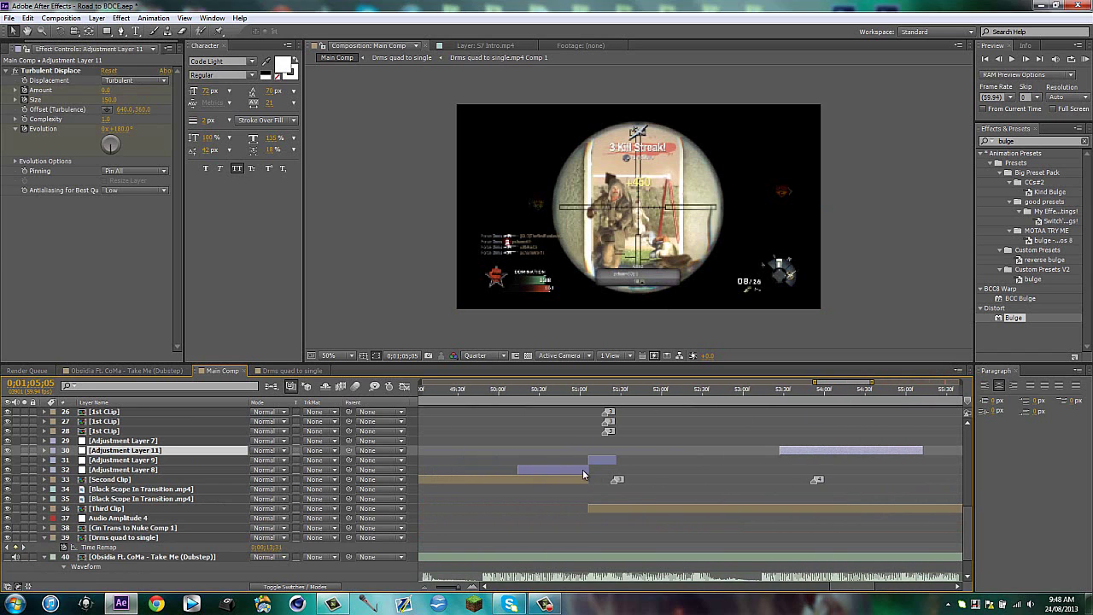
{"action": "left_click", "coordinate": [582, 471]}
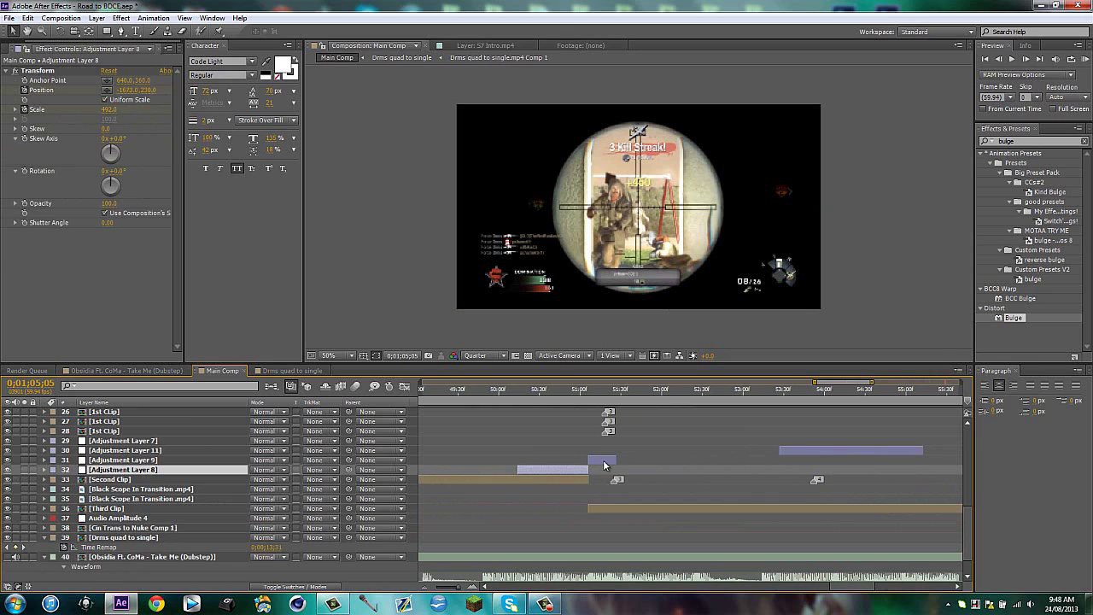
{"action": "left_click", "coordinate": [604, 461]}
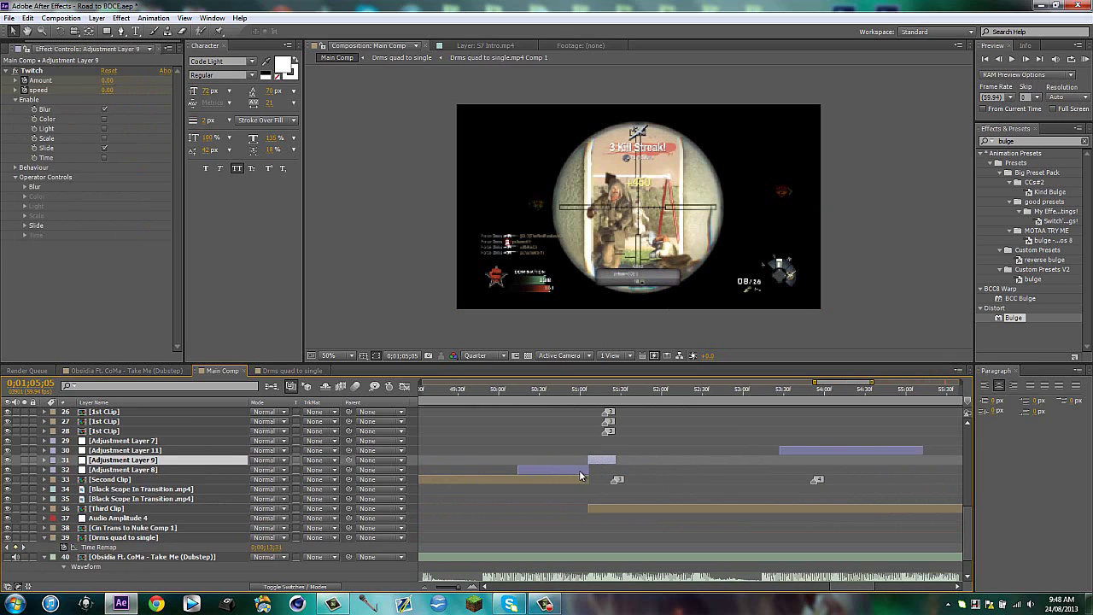
{"action": "left_click", "coordinate": [579, 470]}
{"action": "scroll", "coordinate": [828, 388], "scroll_direction": "up", "scroll_amount": 3}
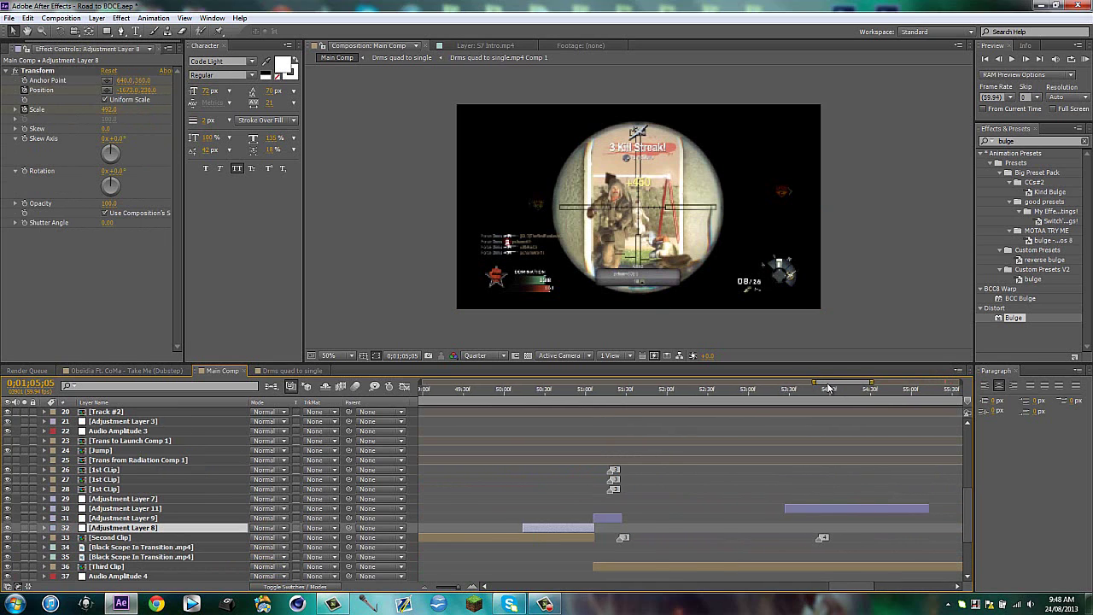
{"action": "scroll", "coordinate": [828, 388], "scroll_direction": "left", "scroll_amount": 5}
{"action": "left_click", "coordinate": [648, 502]}
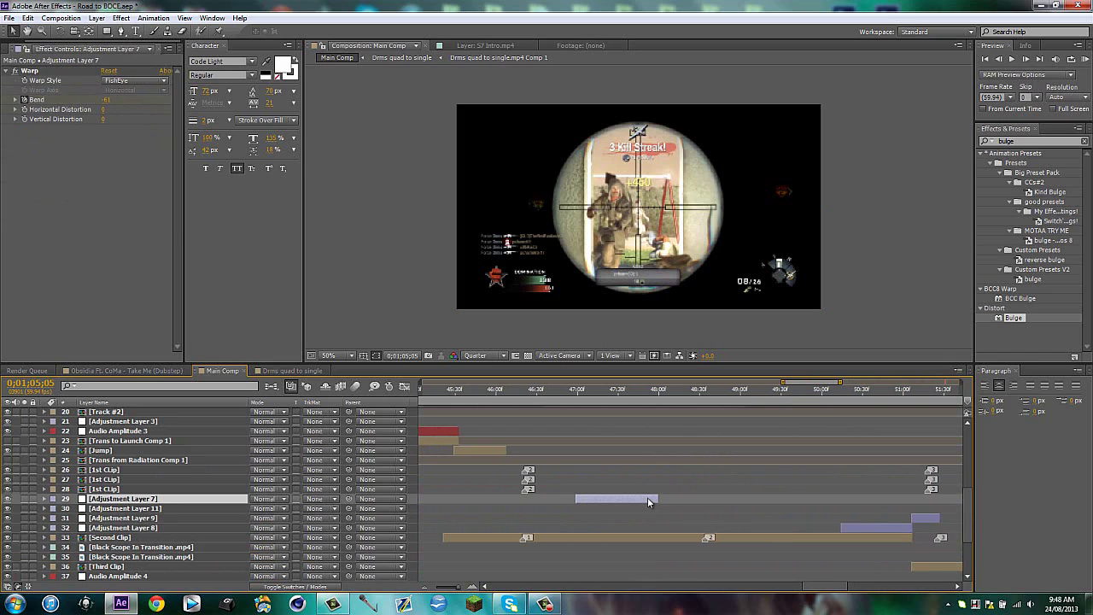
{"action": "scroll", "coordinate": [784, 390], "scroll_direction": "left", "scroll_amount": 2}
{"action": "scroll", "coordinate": [784, 389], "scroll_direction": "left", "scroll_amount": 5}
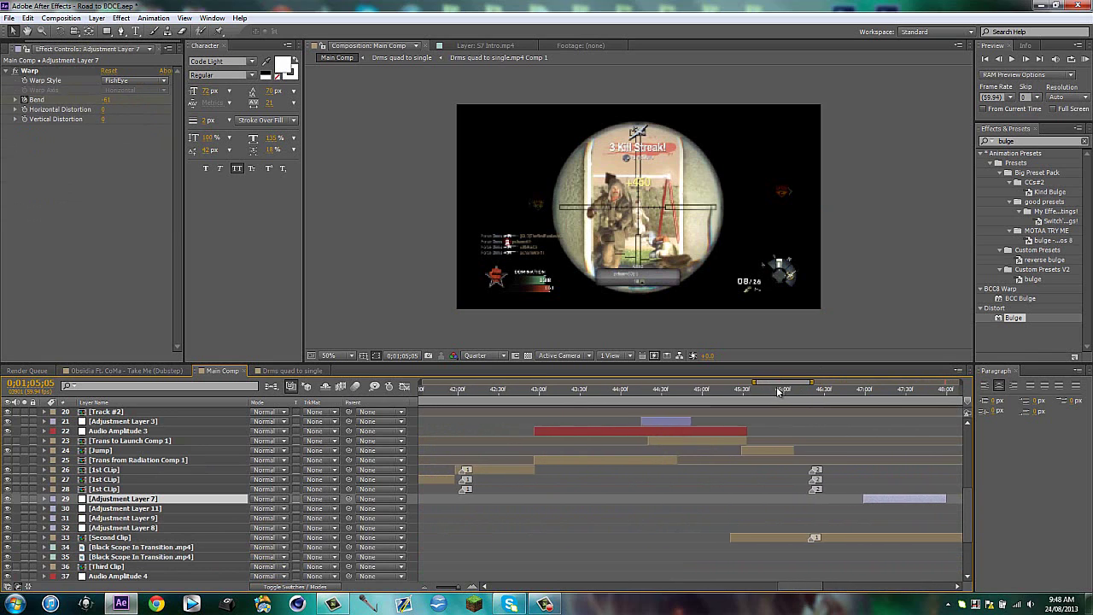
{"action": "scroll", "coordinate": [806, 430], "scroll_direction": "up", "scroll_amount": 1}
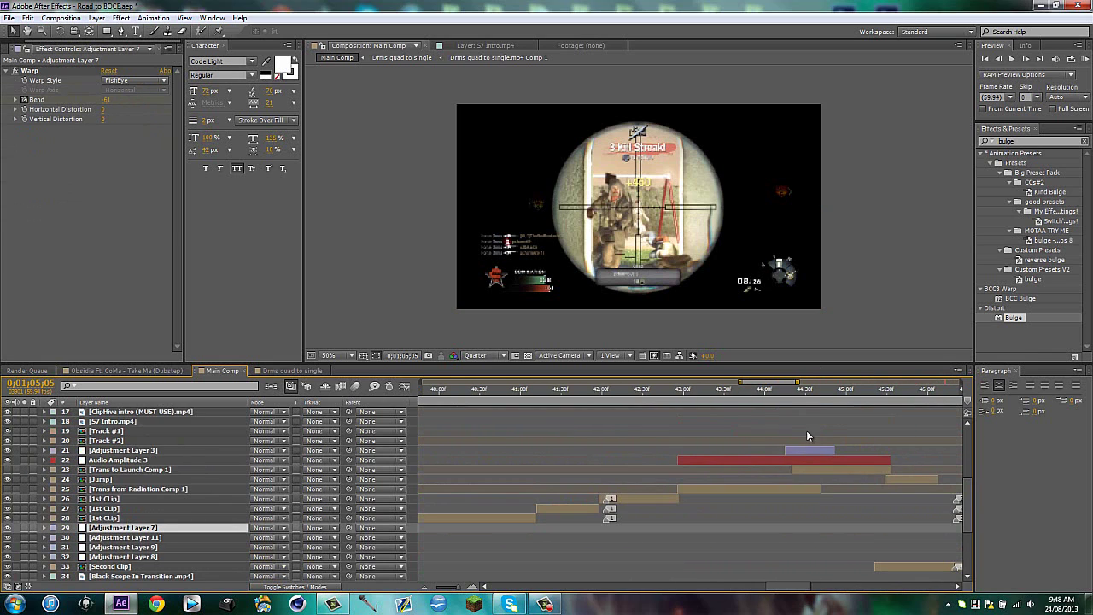
{"action": "left_click", "coordinate": [802, 449]}
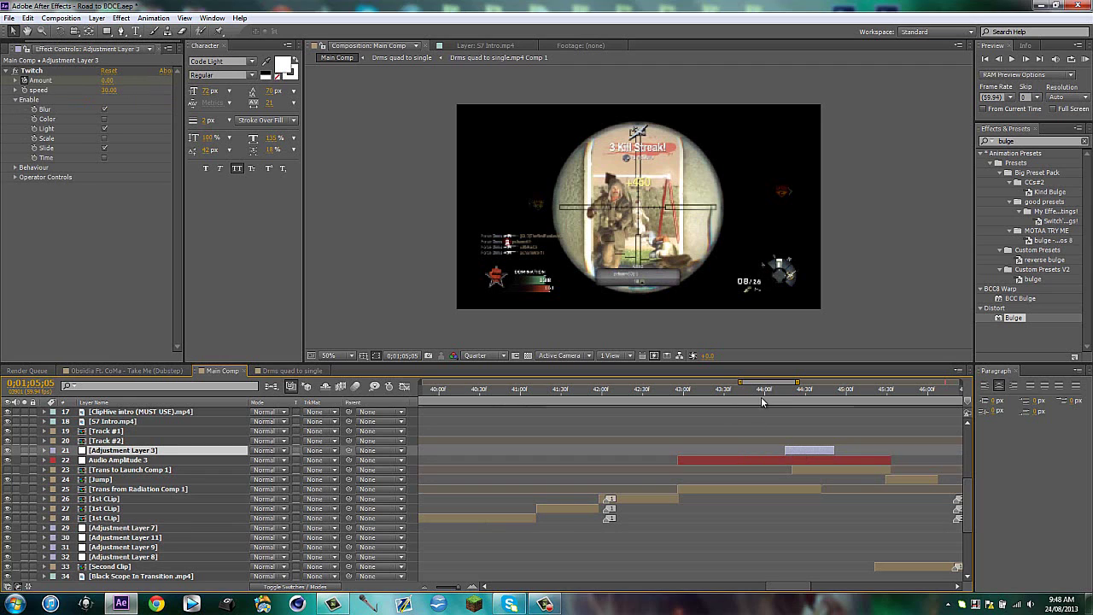
{"action": "scroll", "coordinate": [751, 386], "scroll_direction": "right", "scroll_amount": 3}
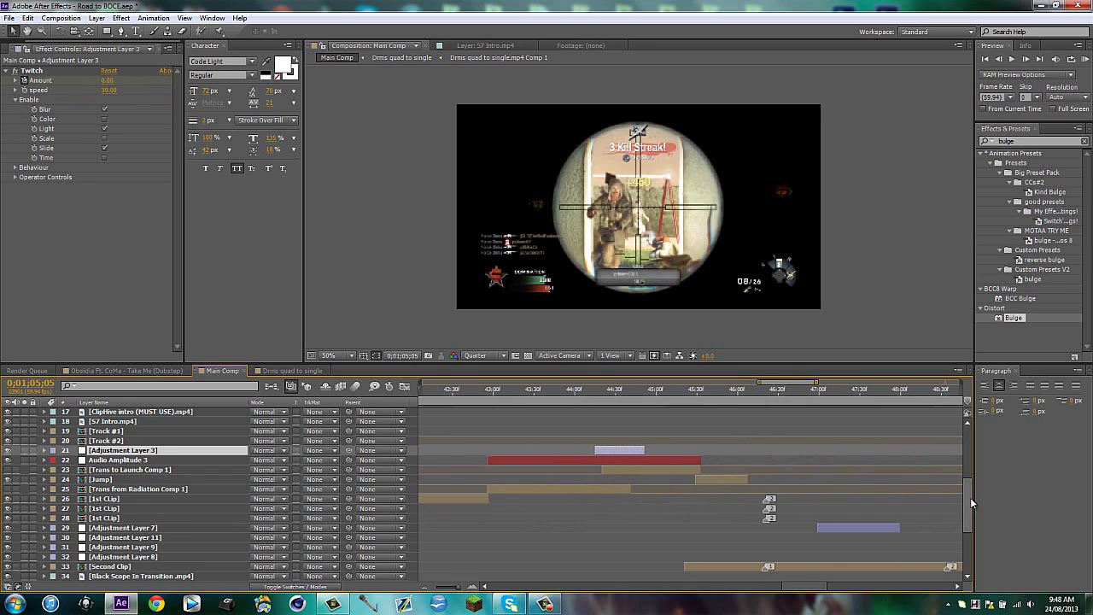
{"action": "left_click_drag", "start_coordinate": [970, 504], "coordinate": [969, 451]}
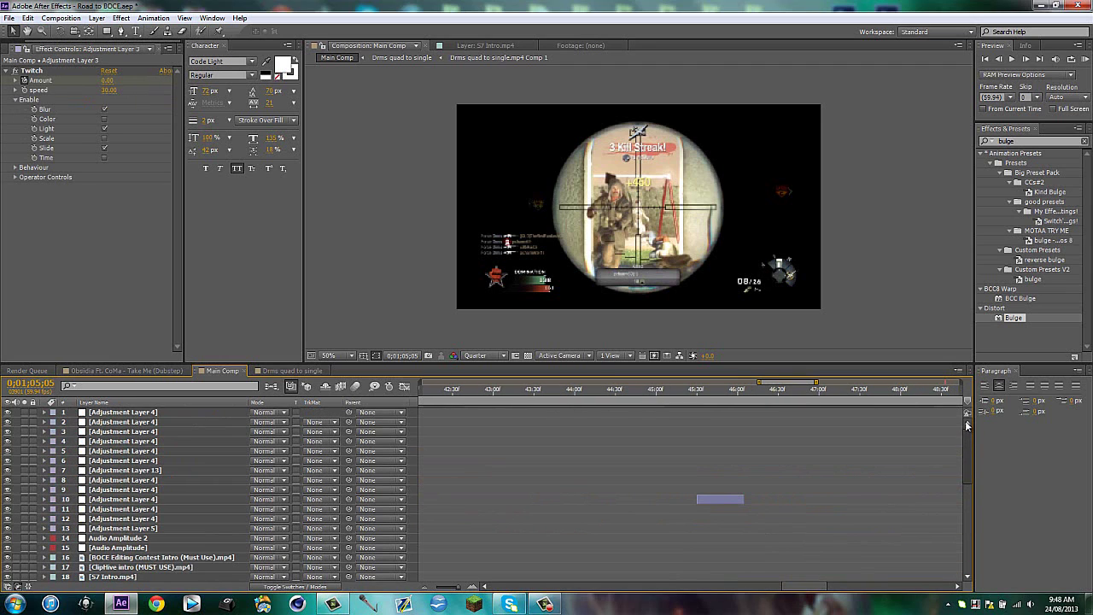
Duplicate the Adjustment Layer 4 camera shake and slide the copy later to about 0;00;45;32
{"action": "left_click", "coordinate": [728, 501]}
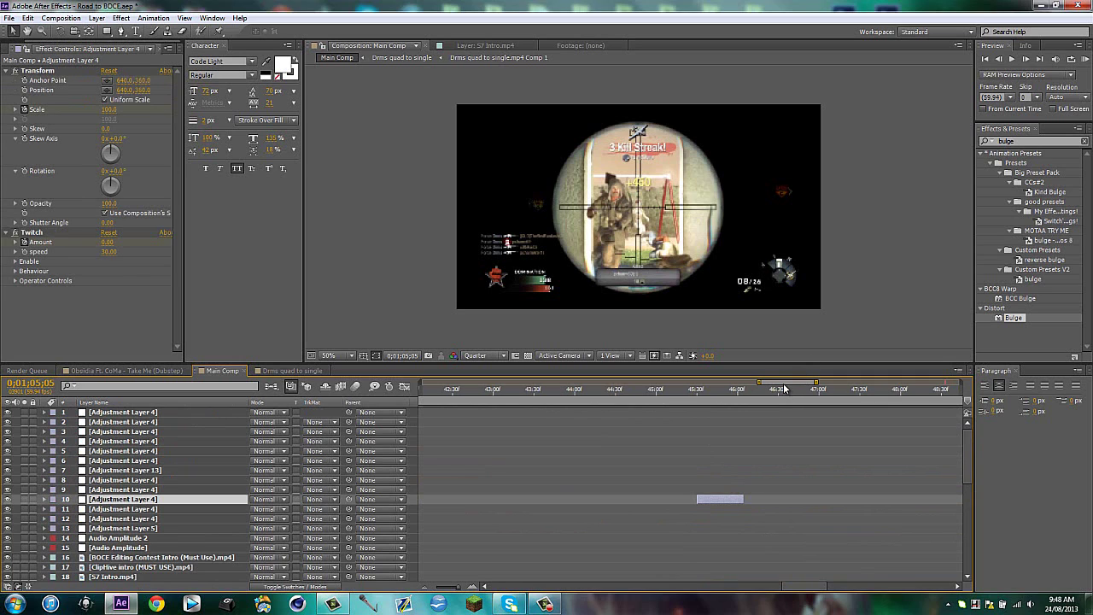
{"action": "key", "text": "u"}
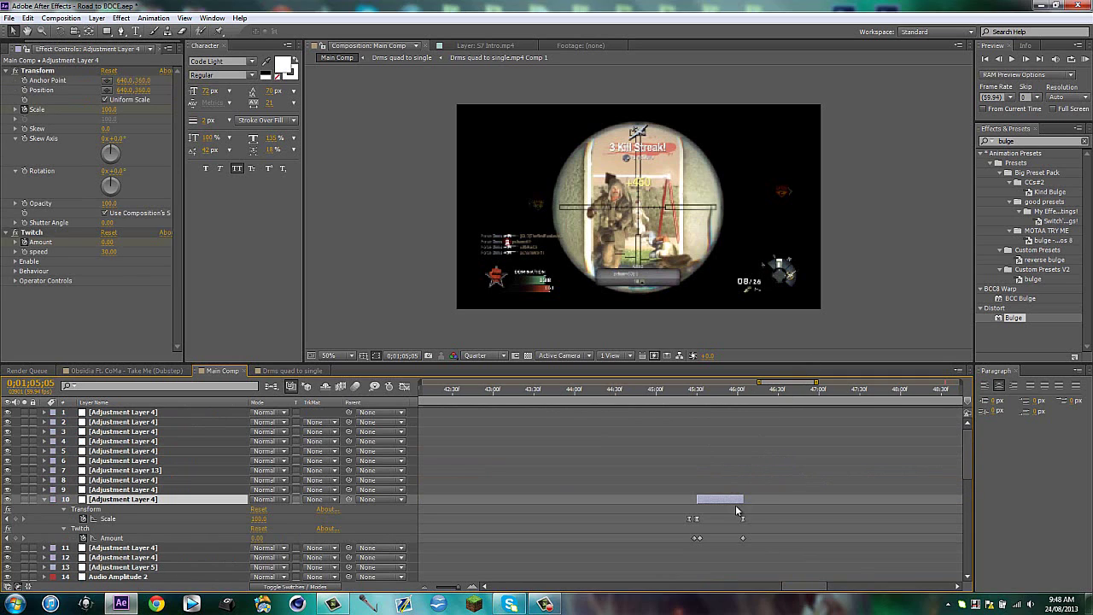
{"action": "left_click", "coordinate": [698, 392]}
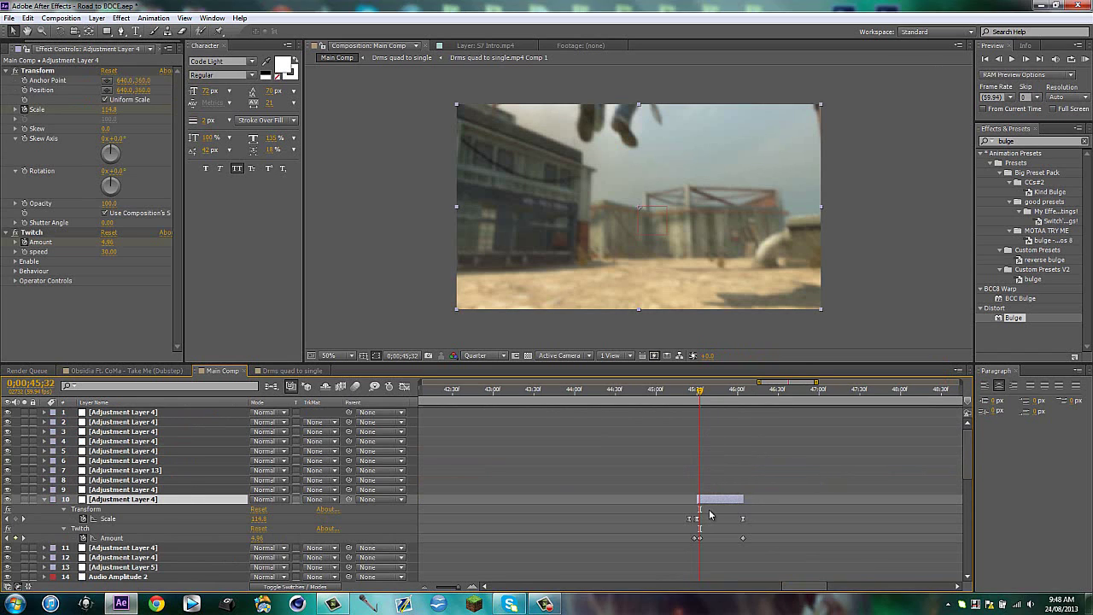
{"action": "key", "text": "u"}
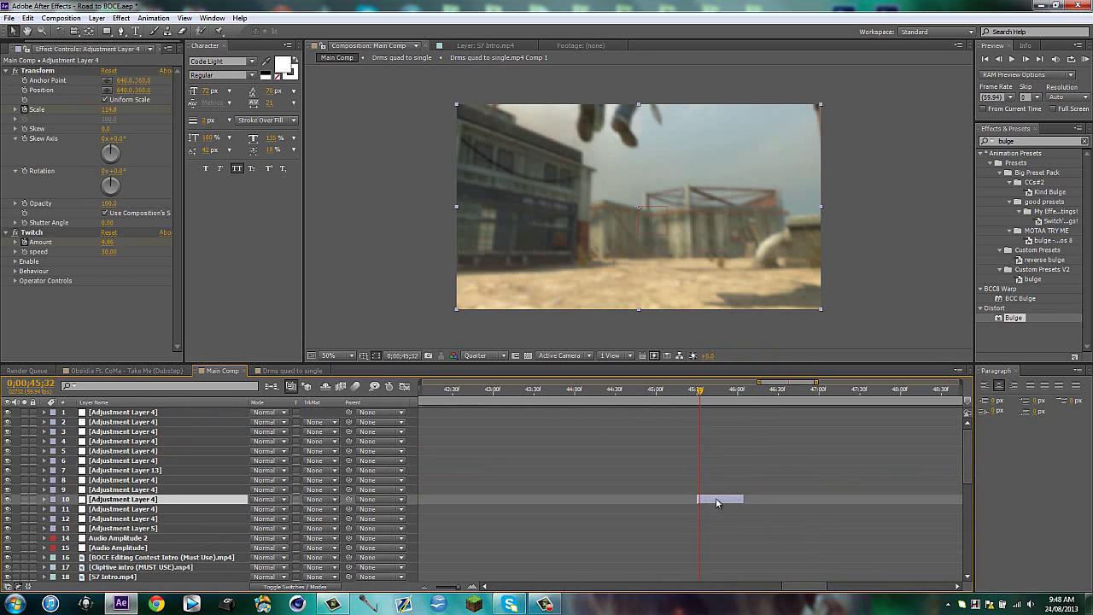
{"action": "key", "text": "ctrl+d"}
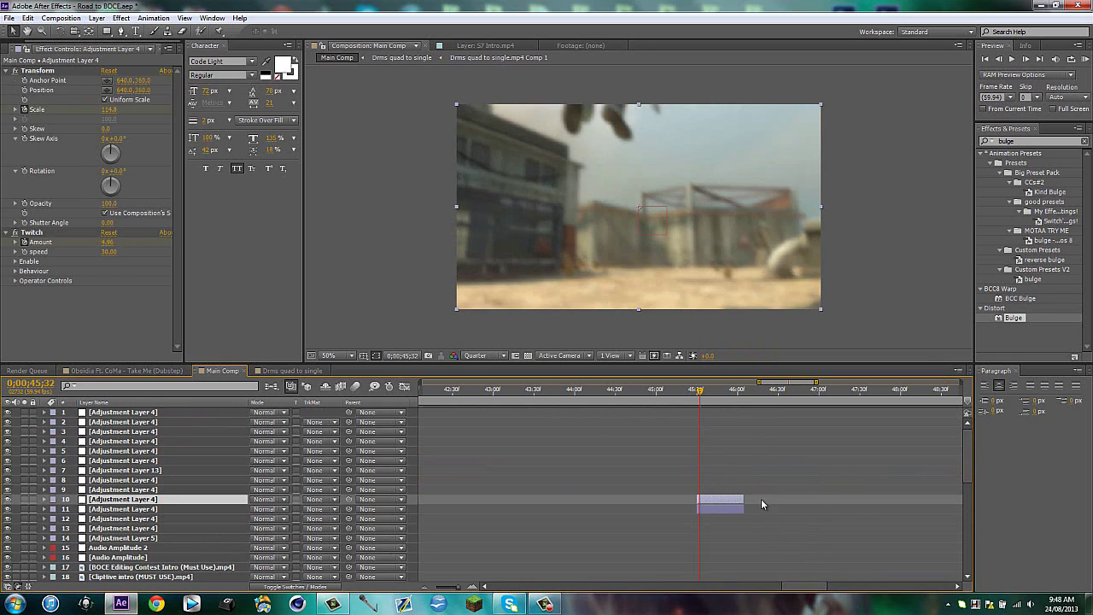
{"action": "left_click_drag", "start_coordinate": [761, 499], "coordinate": [844, 503]}
{"action": "left_click", "coordinate": [616, 409]}
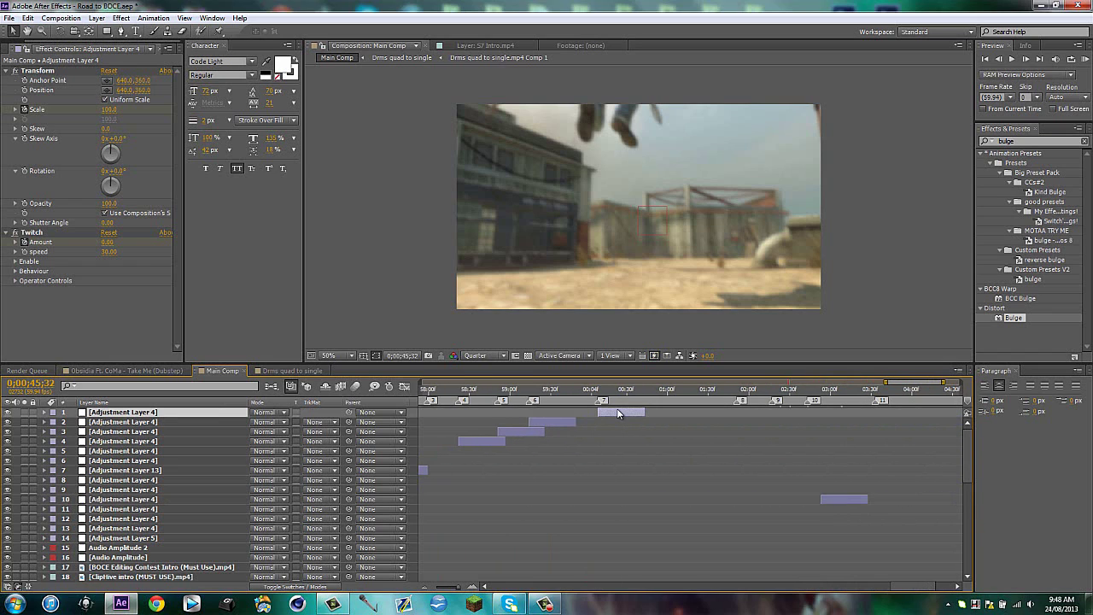
{"action": "left_click", "coordinate": [850, 502]}
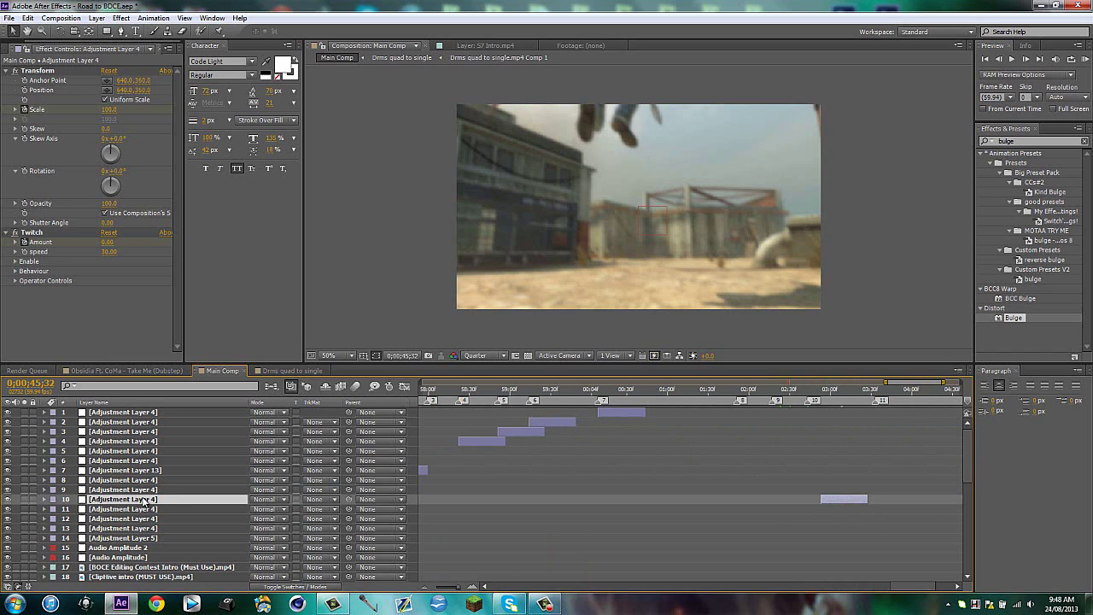
Move Adjustment Layer 4 above Drms quad to single and slide it onto the bulge moment
{"action": "scroll", "coordinate": [144, 563], "scroll_direction": "down", "scroll_amount": 3}
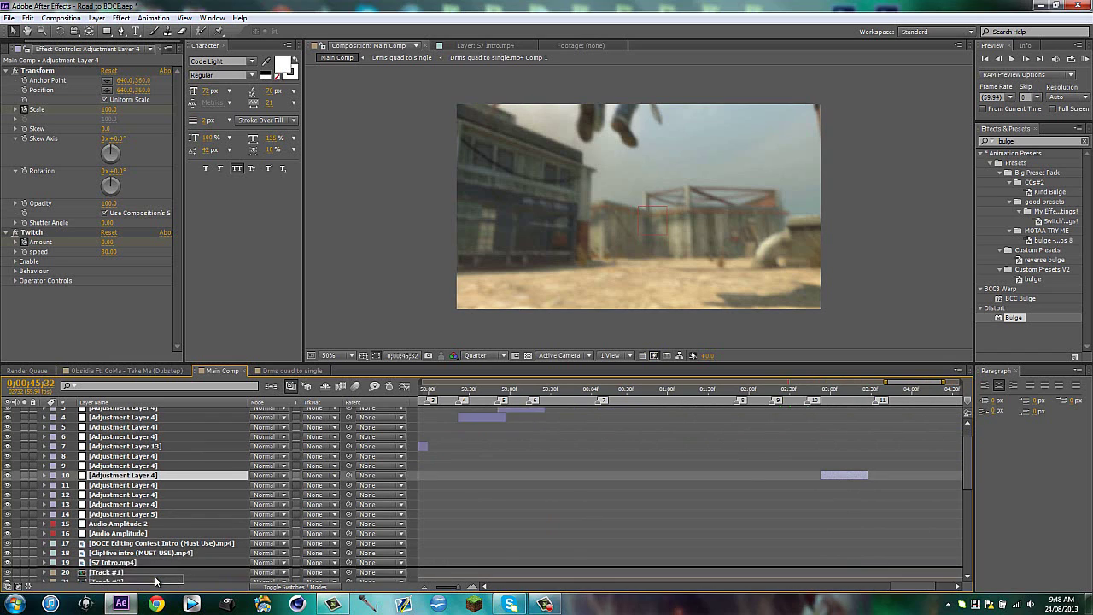
{"action": "scroll", "coordinate": [154, 581], "scroll_direction": "down", "scroll_amount": 8}
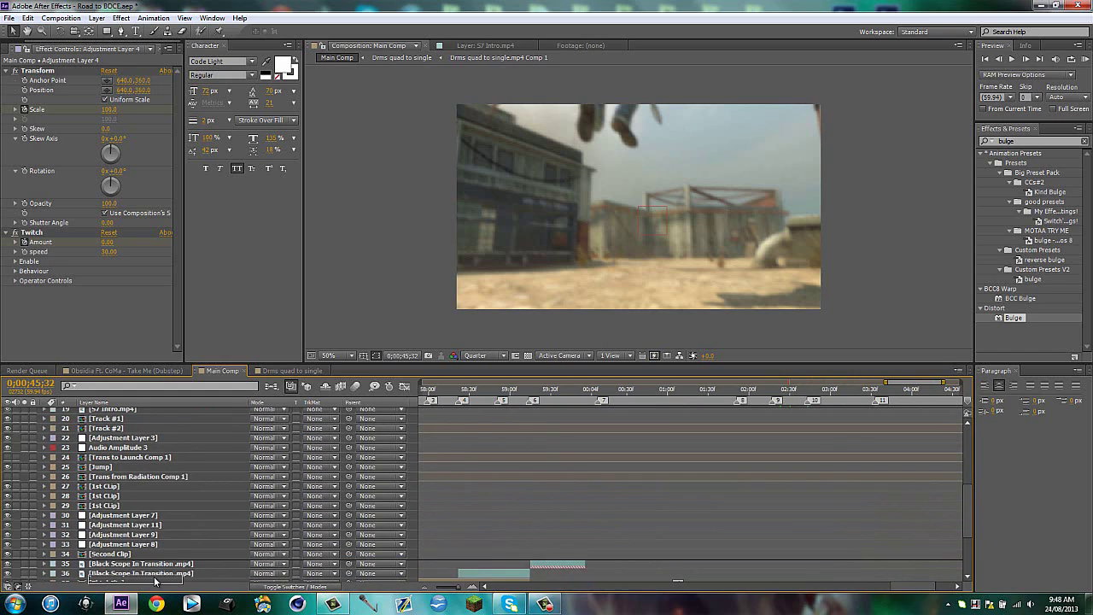
{"action": "left_click_drag", "start_coordinate": [154, 582], "coordinate": [156, 528]}
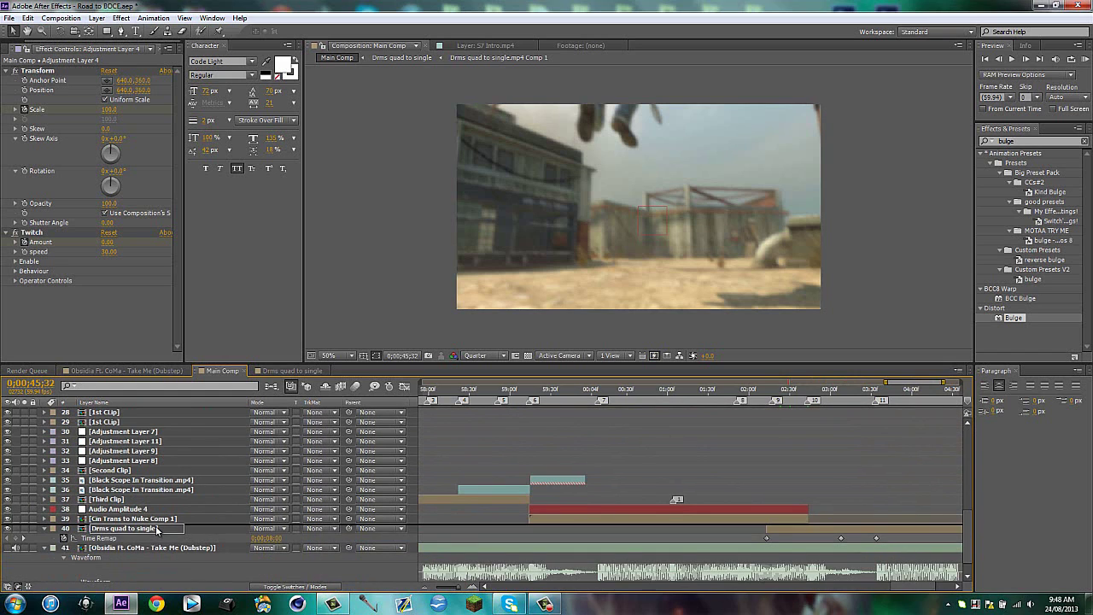
{"action": "left_click", "coordinate": [872, 399]}
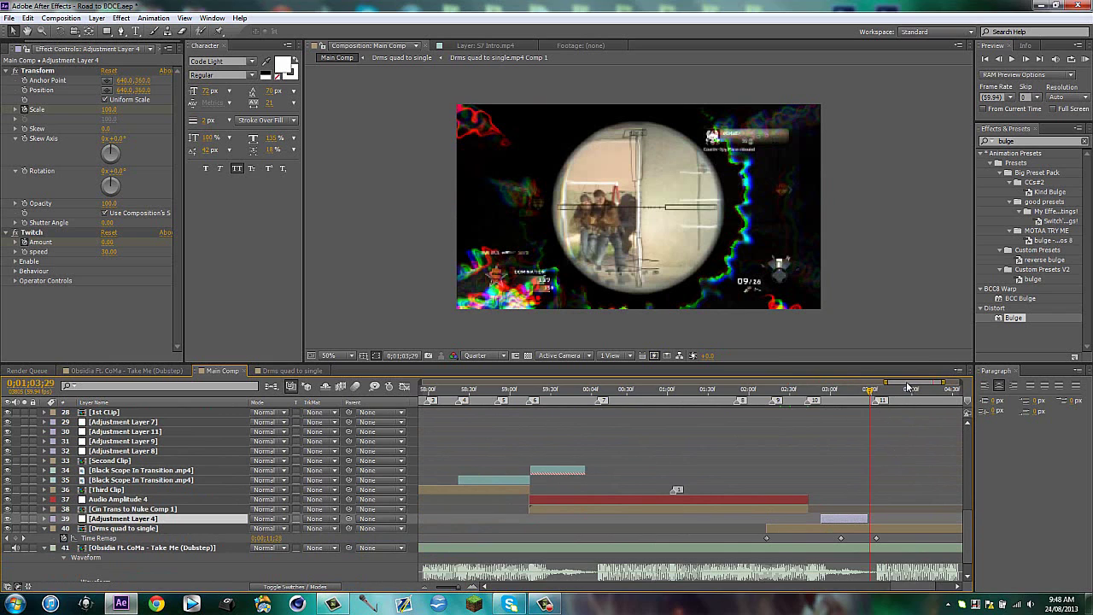
{"action": "left_click_drag", "start_coordinate": [910, 383], "coordinate": [922, 383]}
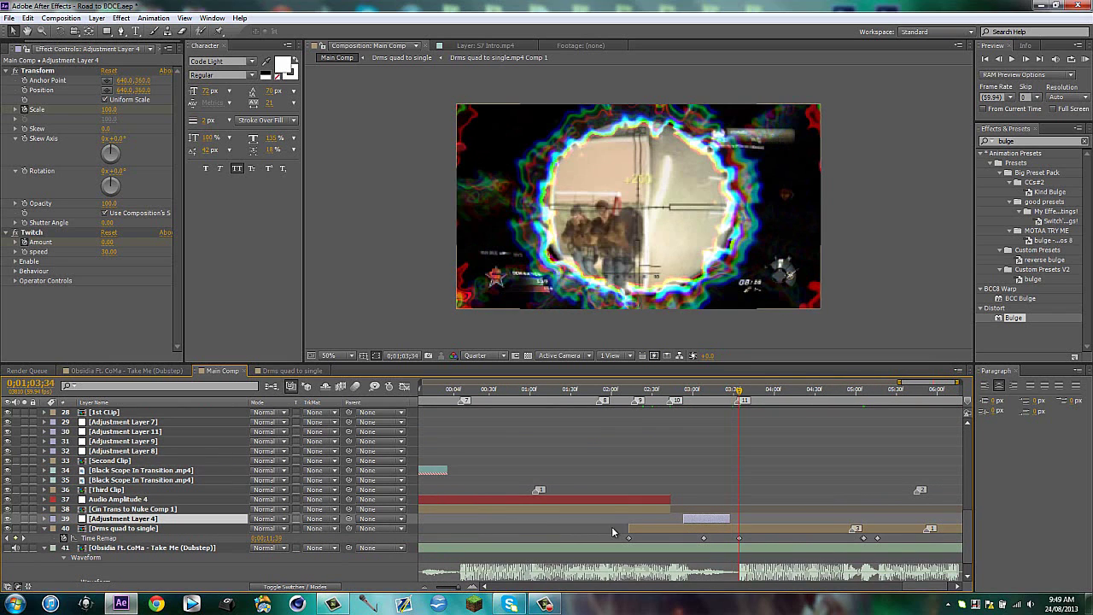
{"action": "left_click_drag", "start_coordinate": [696, 521], "coordinate": [753, 520]}
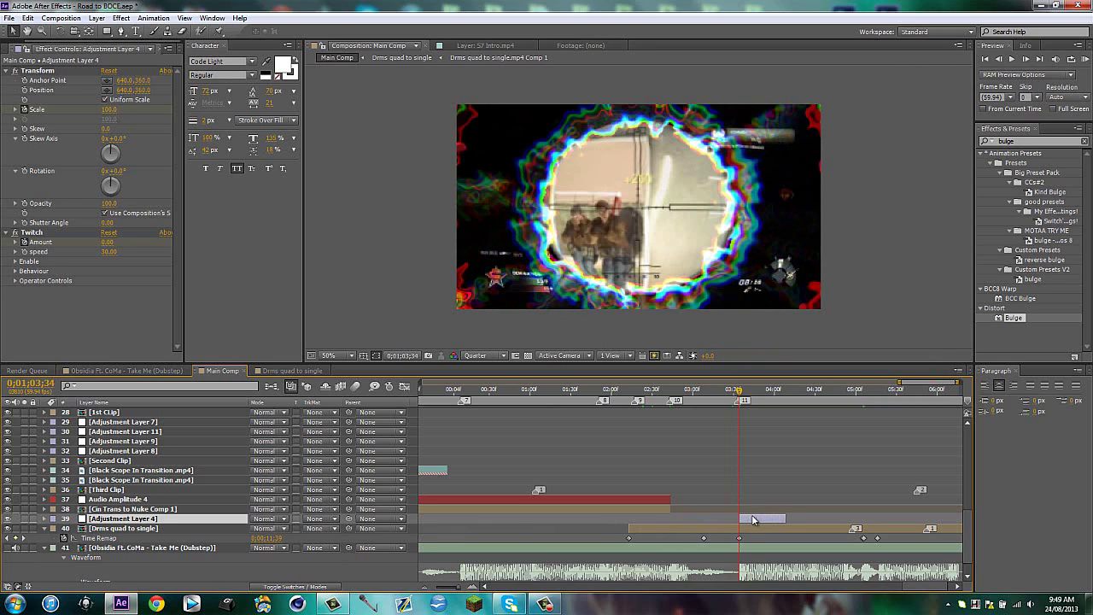
Duplicate the shake layer and make the copy start near 02:44
{"action": "left_click", "coordinate": [634, 393]}
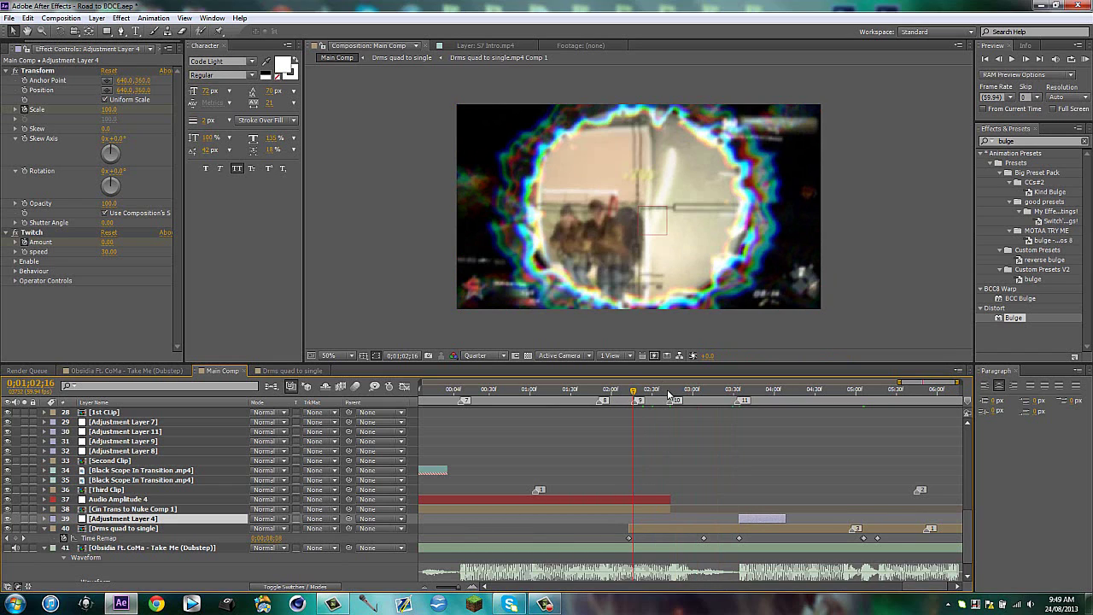
{"action": "left_click", "coordinate": [670, 393]}
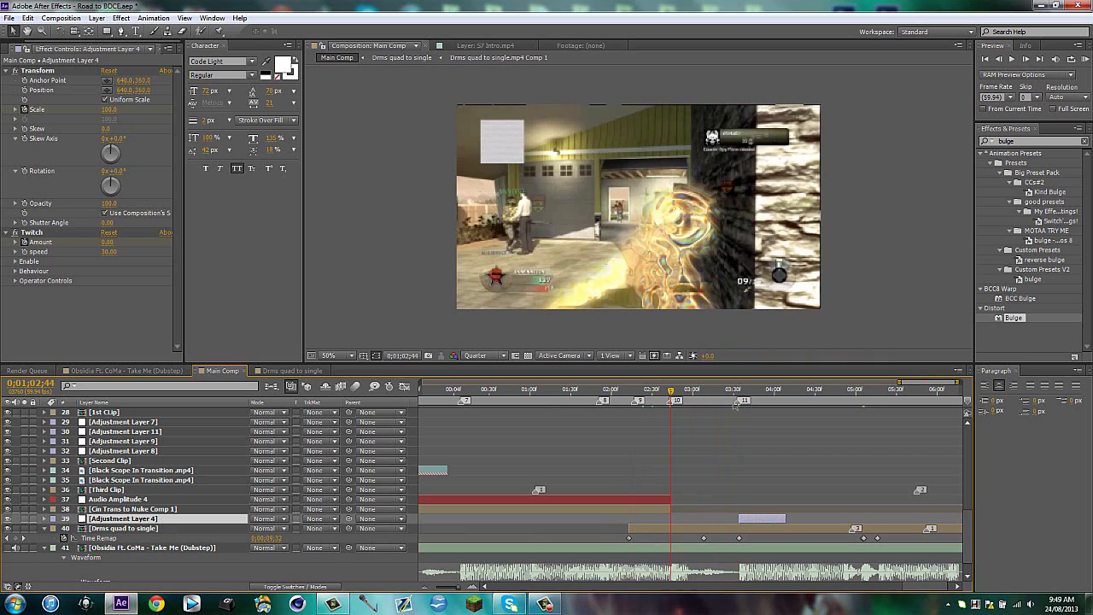
{"action": "key", "text": "ctrl+d"}
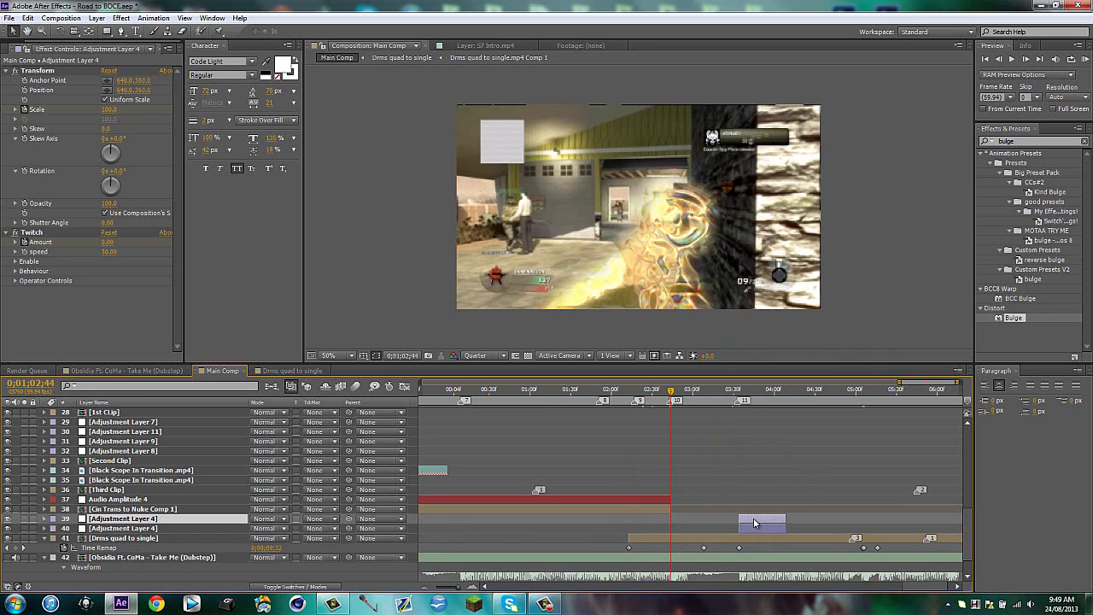
{"action": "left_click_drag", "start_coordinate": [751, 518], "coordinate": [686, 518]}
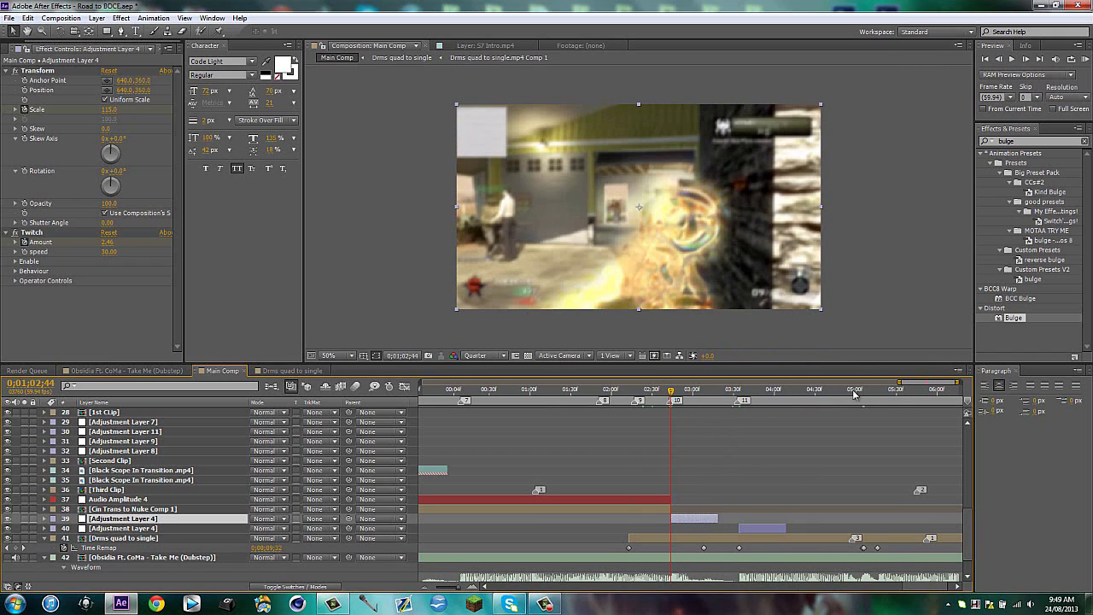
Duplicate the shake layer again at the scope frame around 0;01;05;06
{"action": "left_click", "coordinate": [928, 386]}
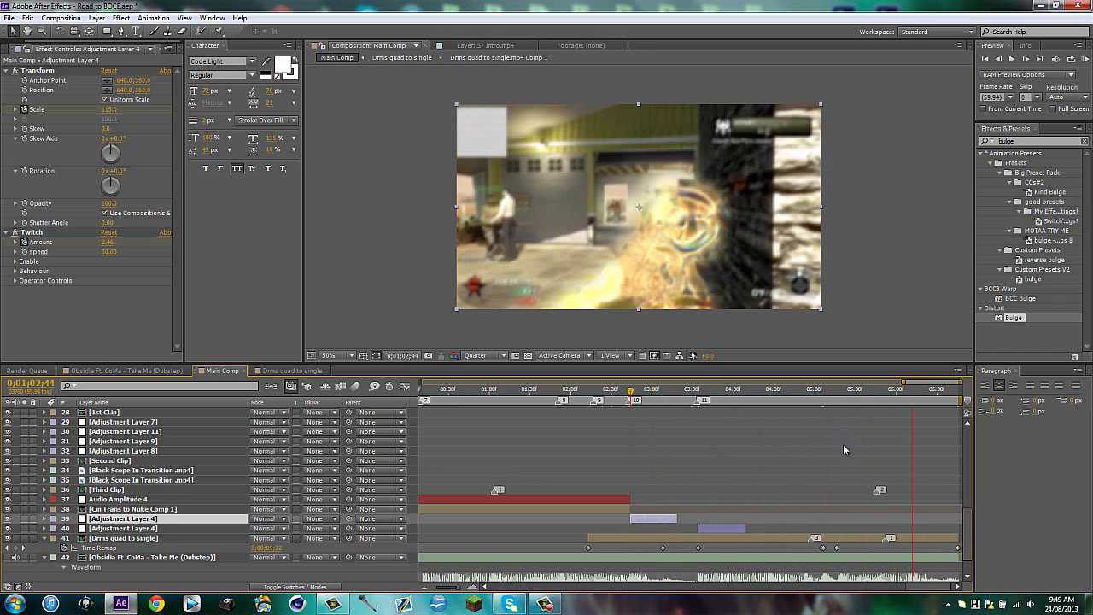
{"action": "left_click", "coordinate": [818, 390]}
{"action": "left_click_drag", "start_coordinate": [821, 392], "coordinate": [822, 394]}
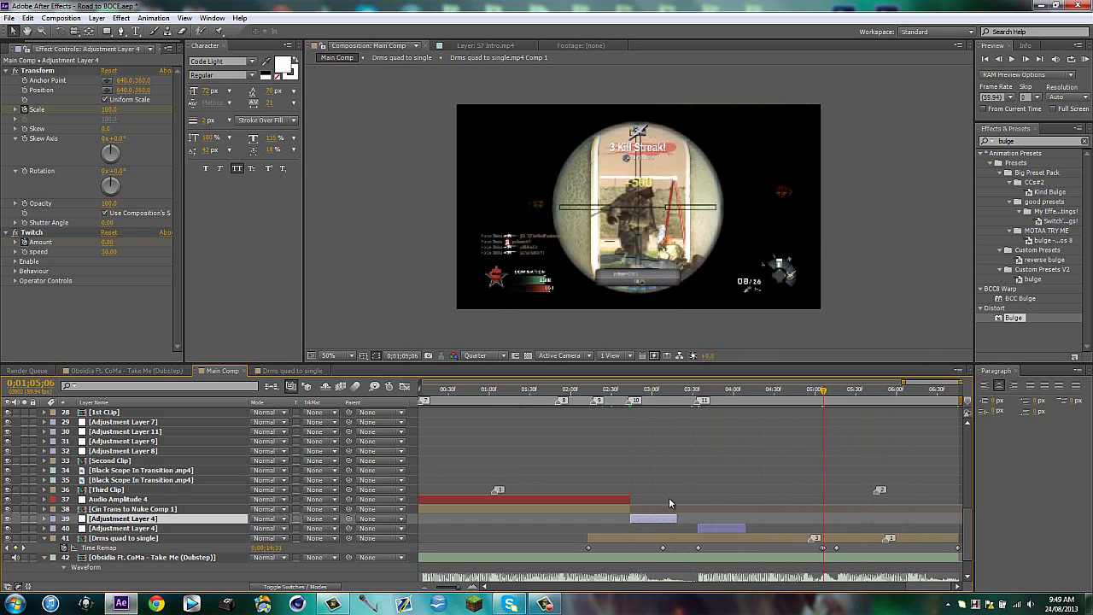
{"action": "key", "text": "ctrl+d"}
Slide the new shake copy onto the scope shot, set its Scale to 108, and preview
{"action": "left_click_drag", "start_coordinate": [720, 522], "coordinate": [850, 522]}
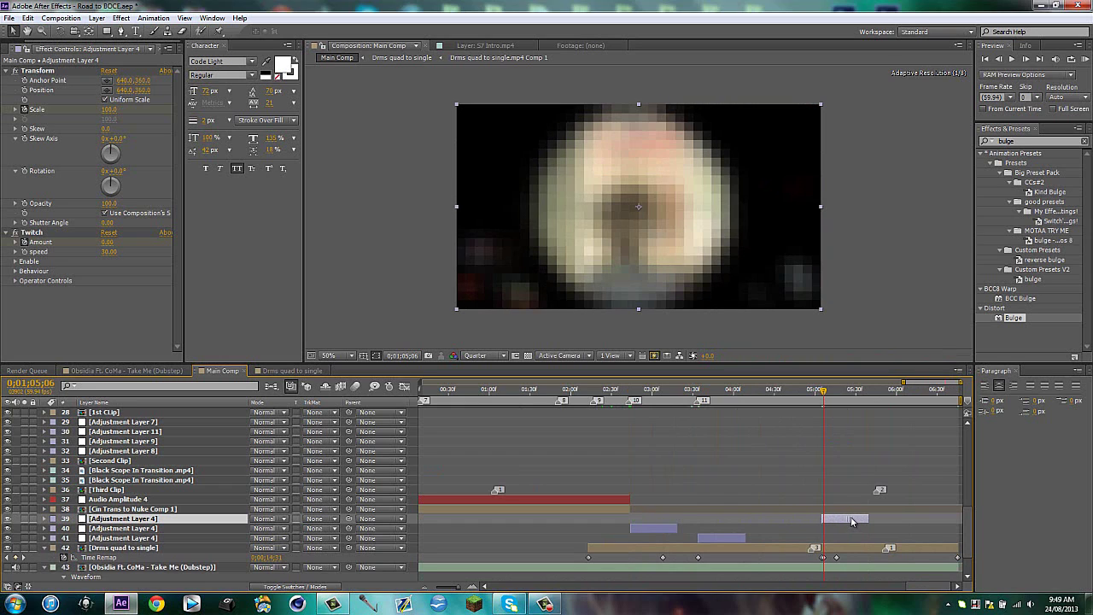
{"action": "key", "text": "u"}
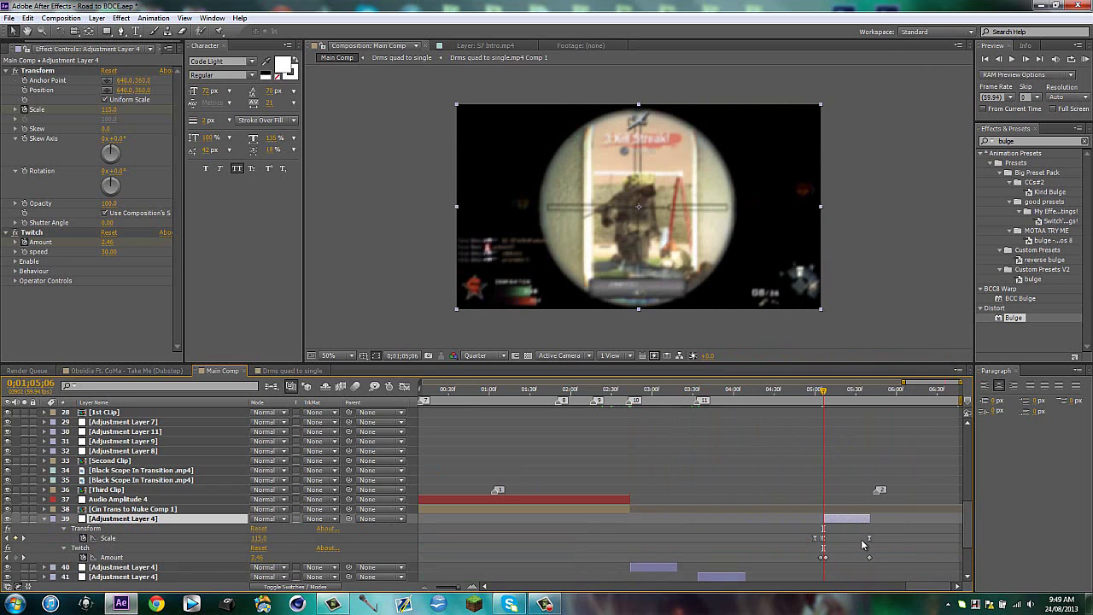
{"action": "left_click", "coordinate": [258, 538]}
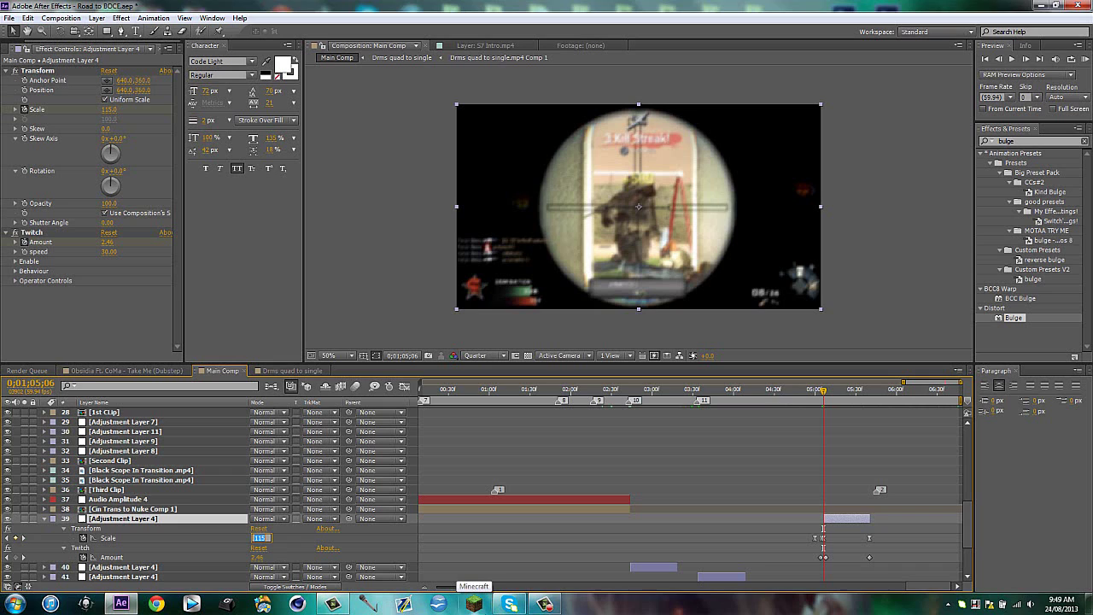
{"action": "key", "text": "Return"}
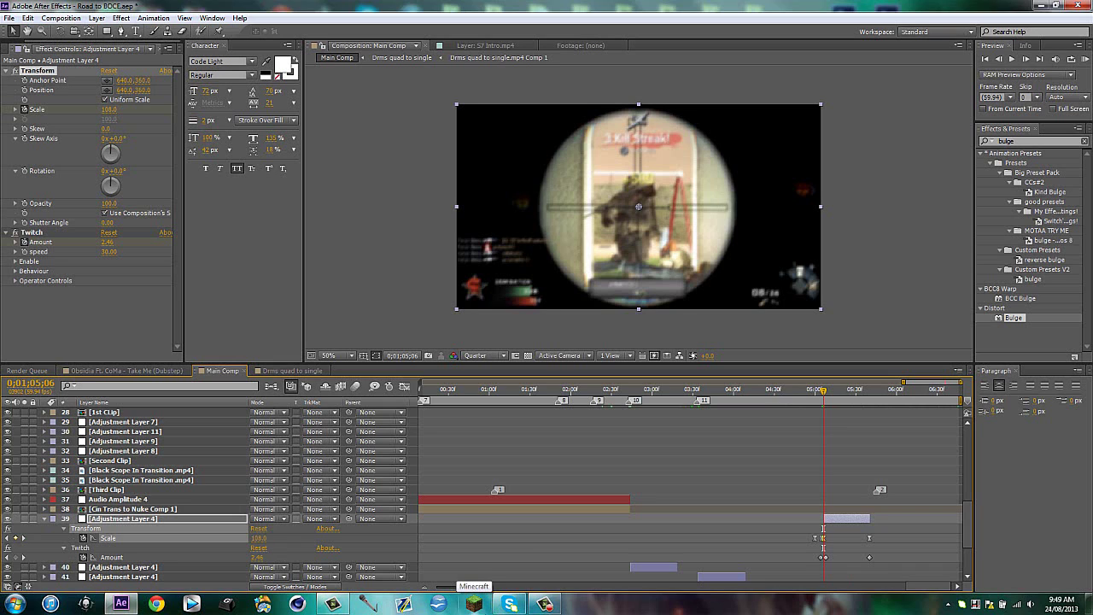
{"action": "key", "text": "u"}
{"action": "left_click", "coordinate": [63, 576]}
{"action": "scroll", "coordinate": [170, 512], "scroll_direction": "down", "scroll_amount": 2}
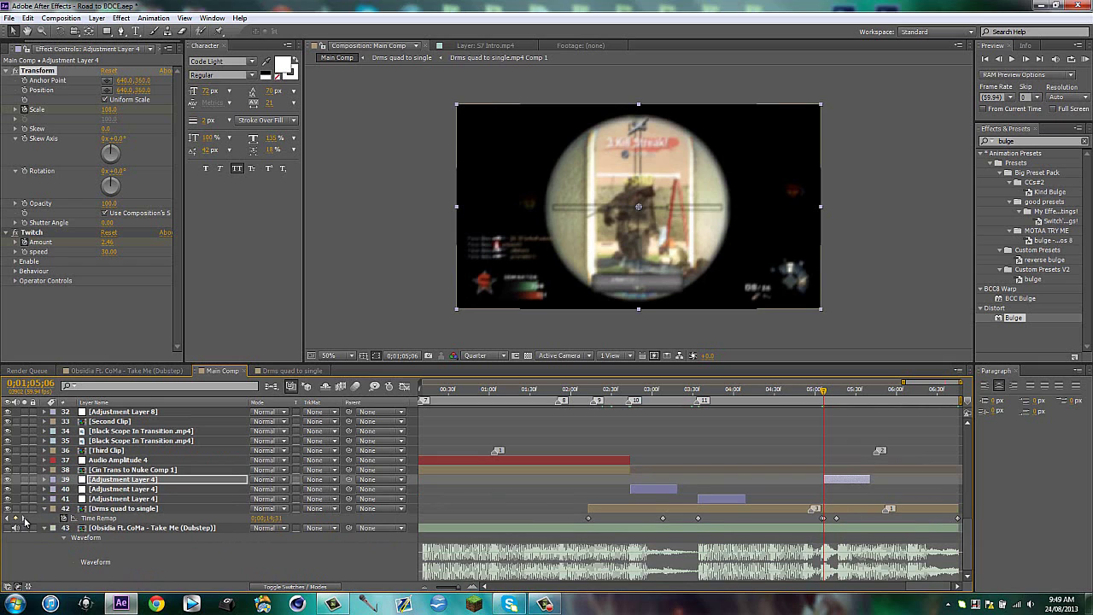
{"action": "key", "text": "space"}
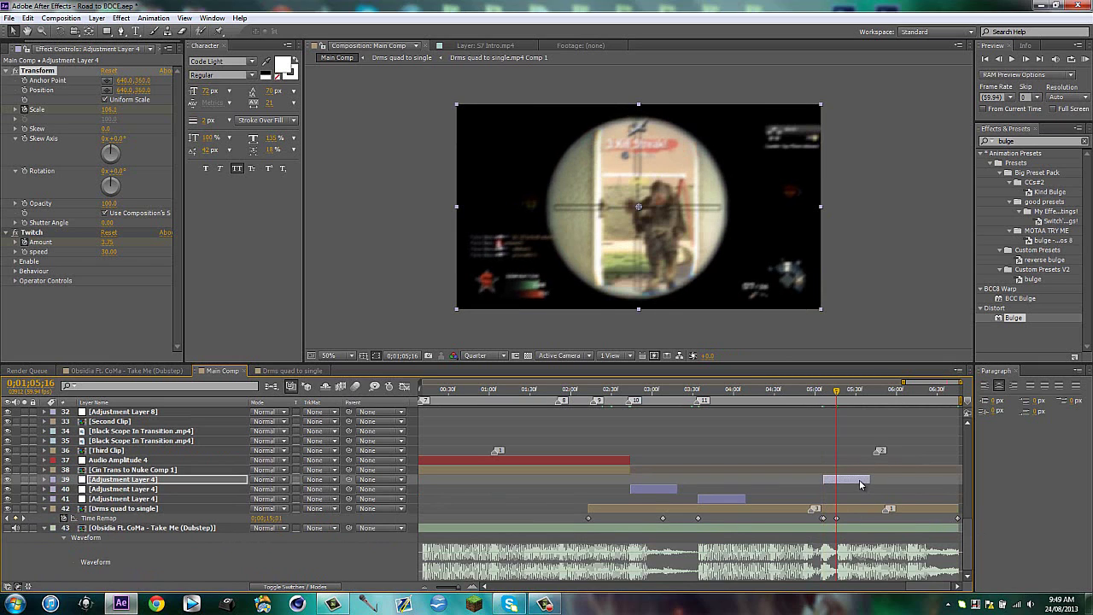
Duplicate the shake layer and delete the unwanted stray copy
{"action": "key", "text": "ctrl+d"}
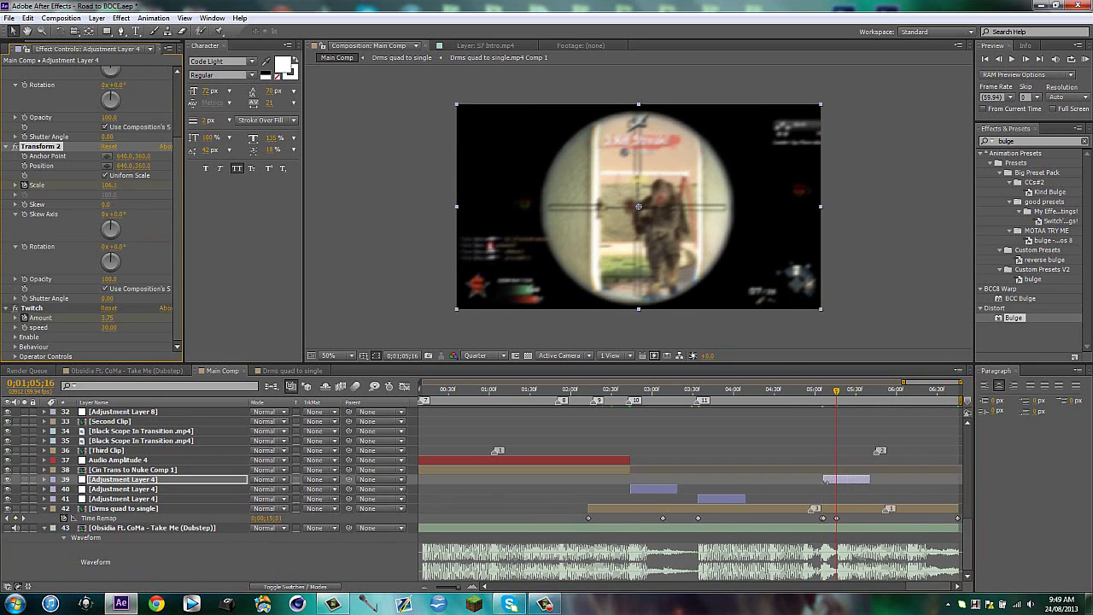
{"action": "left_click", "coordinate": [839, 484]}
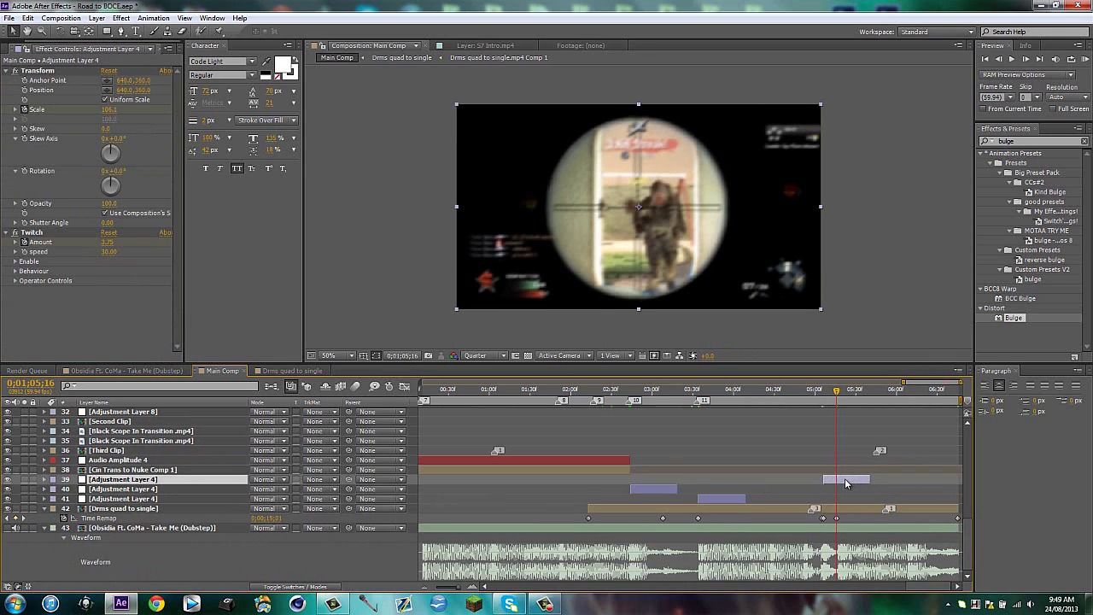
{"action": "key", "text": "ctrl+d"}
{"action": "left_click_drag", "start_coordinate": [849, 483], "coordinate": [859, 483]}
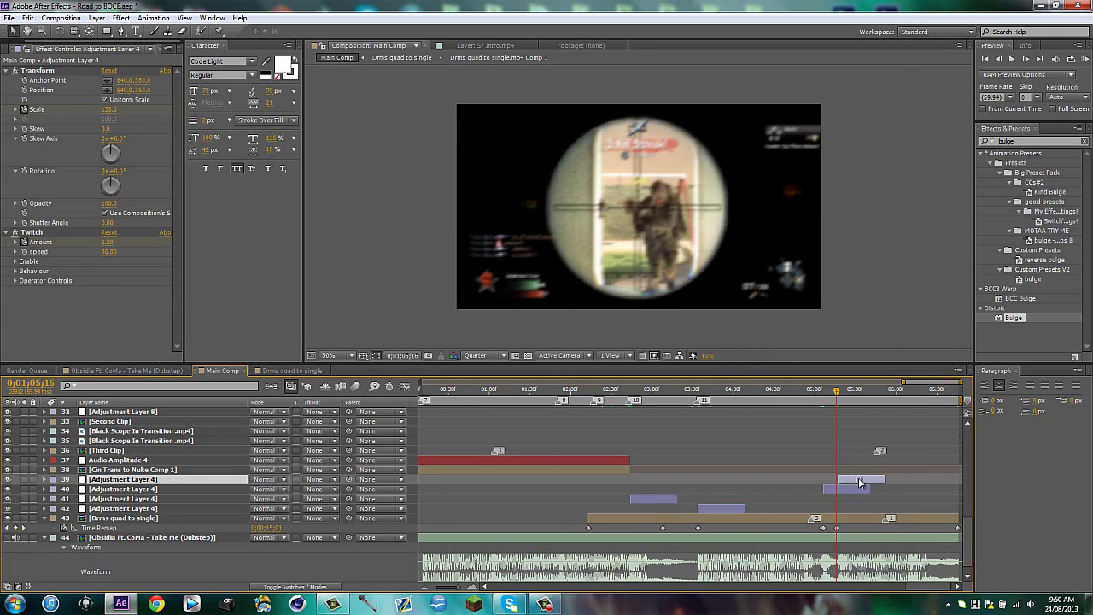
{"action": "key", "text": "Delete"}
Duplicate the other Adjustment Layer 4 clip, start it around 0;01;05;16, and reorder it to layer 39
{"action": "left_click", "coordinate": [718, 500]}
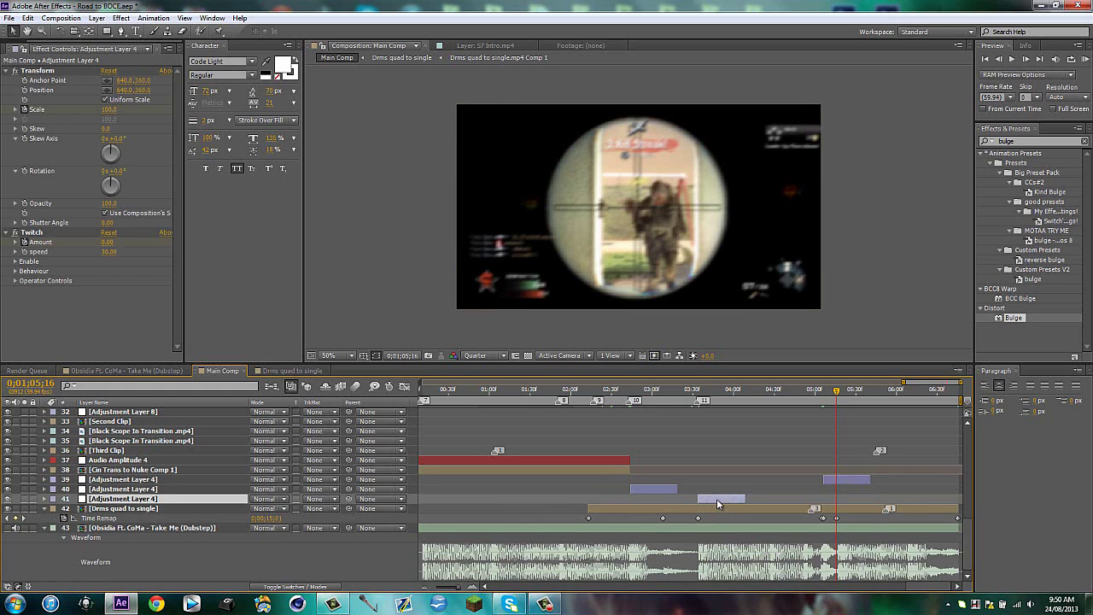
{"action": "key", "text": "ctrl+d"}
{"action": "left_click_drag", "start_coordinate": [718, 499], "coordinate": [855, 503]}
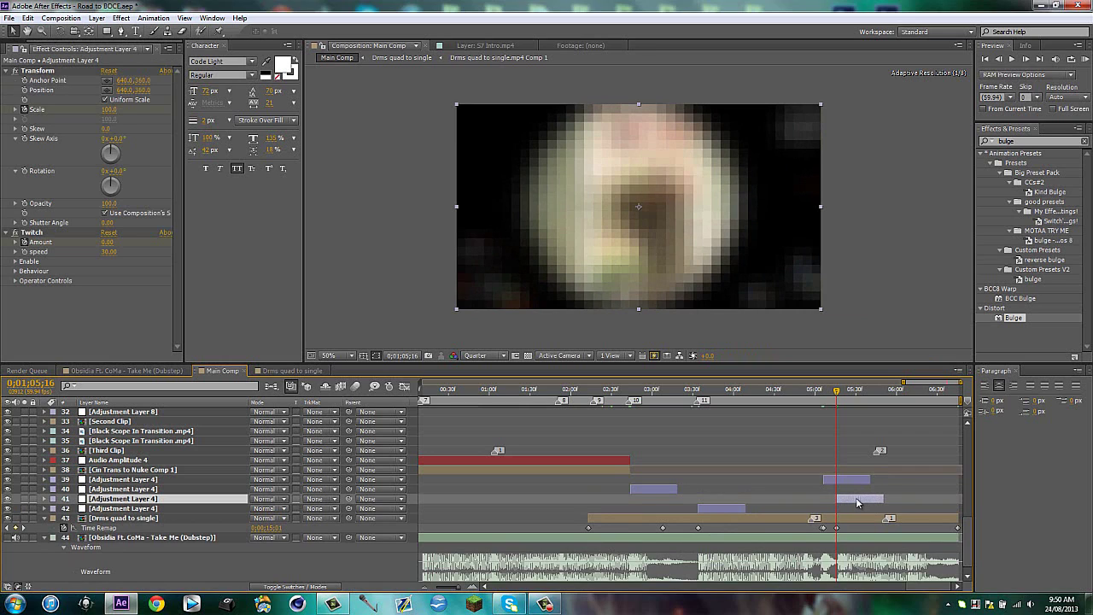
{"action": "left_click_drag", "start_coordinate": [857, 502], "coordinate": [858, 502]}
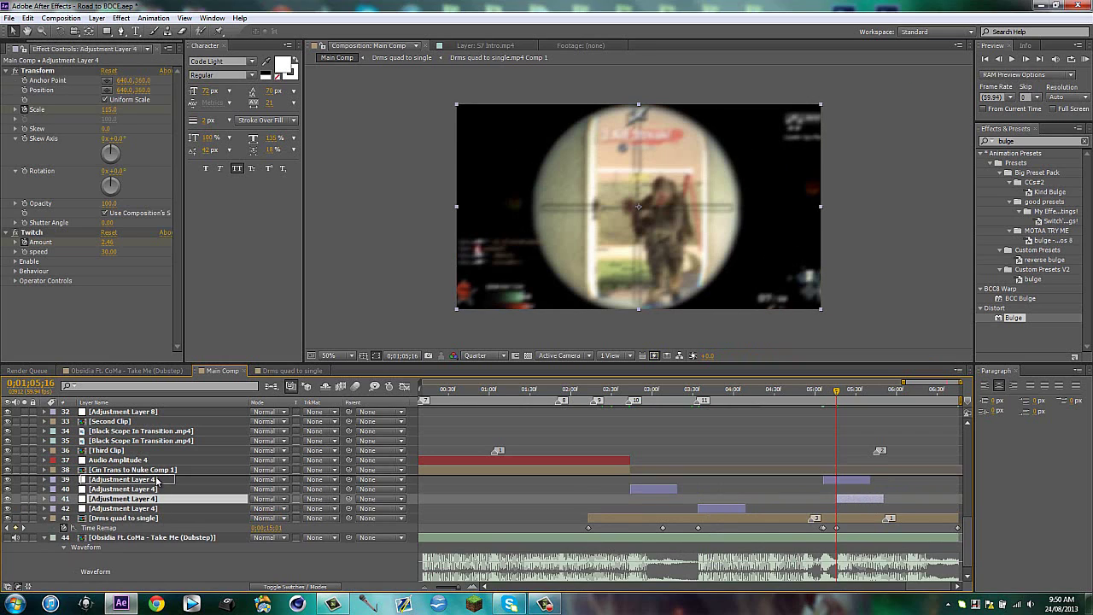
{"action": "left_click_drag", "start_coordinate": [156, 481], "coordinate": [156, 480]}
{"action": "scroll", "coordinate": [887, 535], "scroll_direction": "down", "scroll_amount": 1}
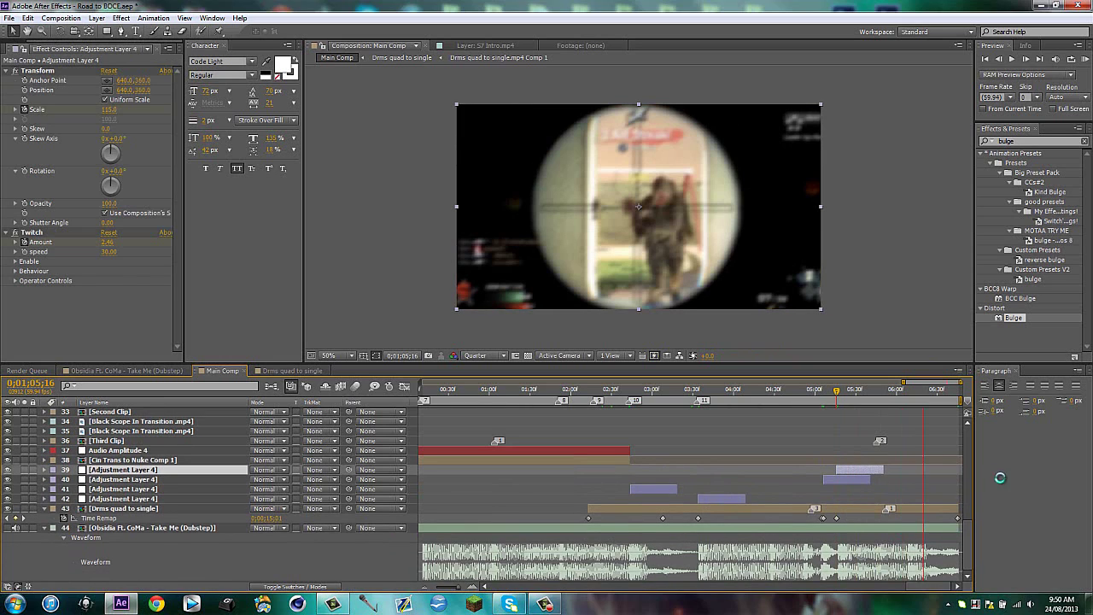
{"action": "left_click_drag", "start_coordinate": [905, 392], "coordinate": [908, 391]}
Duplicate layer 40, start the copy at 0;01;06;09, and lower its Scale to 105
{"action": "left_click", "coordinate": [856, 480]}
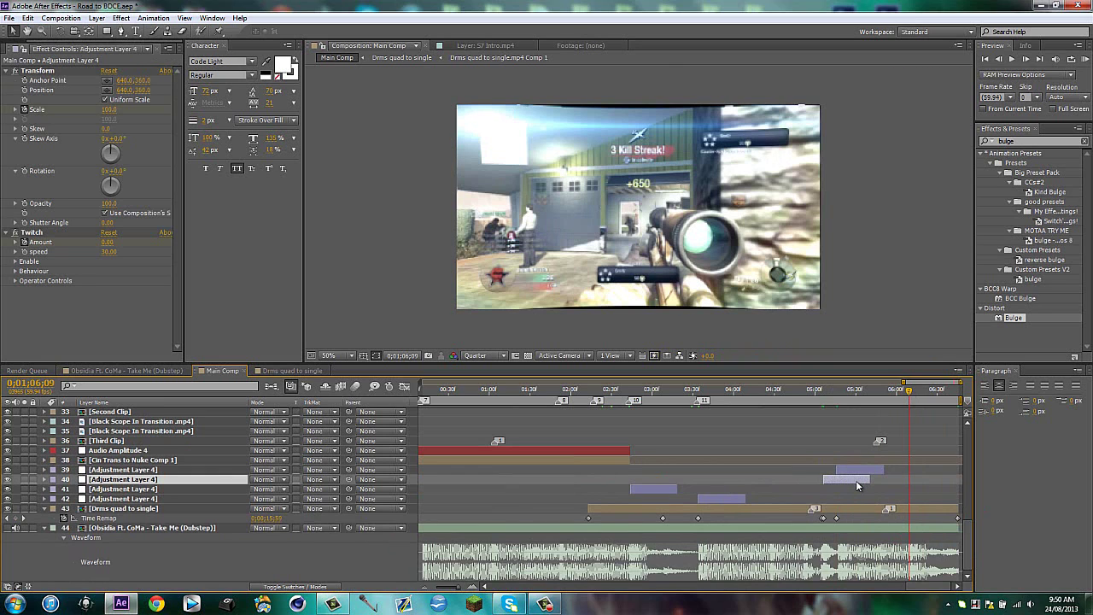
{"action": "key", "text": "ctrl+d"}
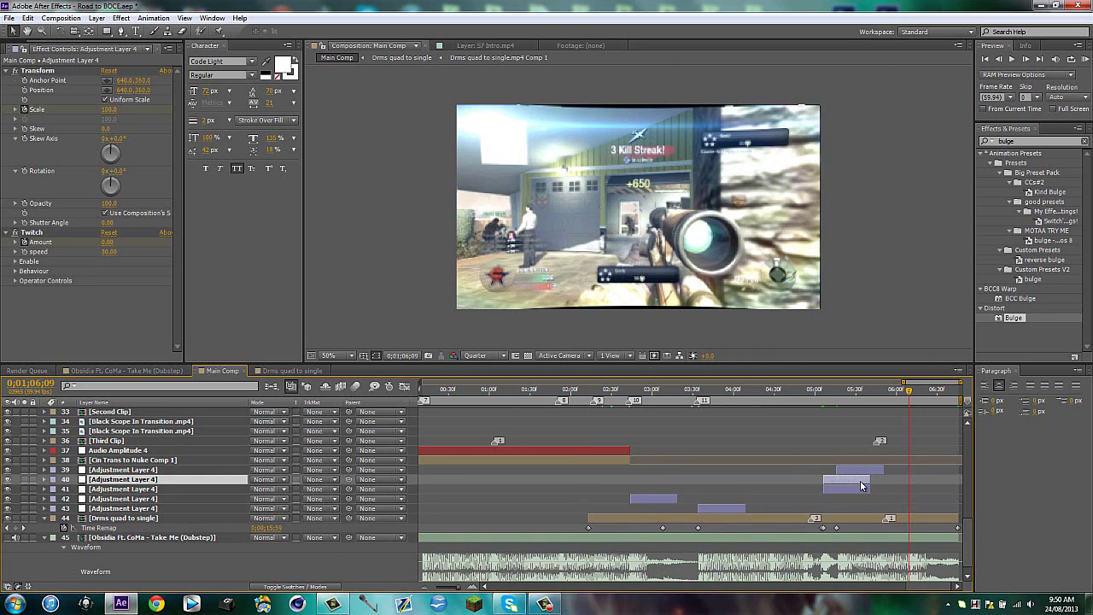
{"action": "left_click_drag", "start_coordinate": [860, 480], "coordinate": [936, 483]}
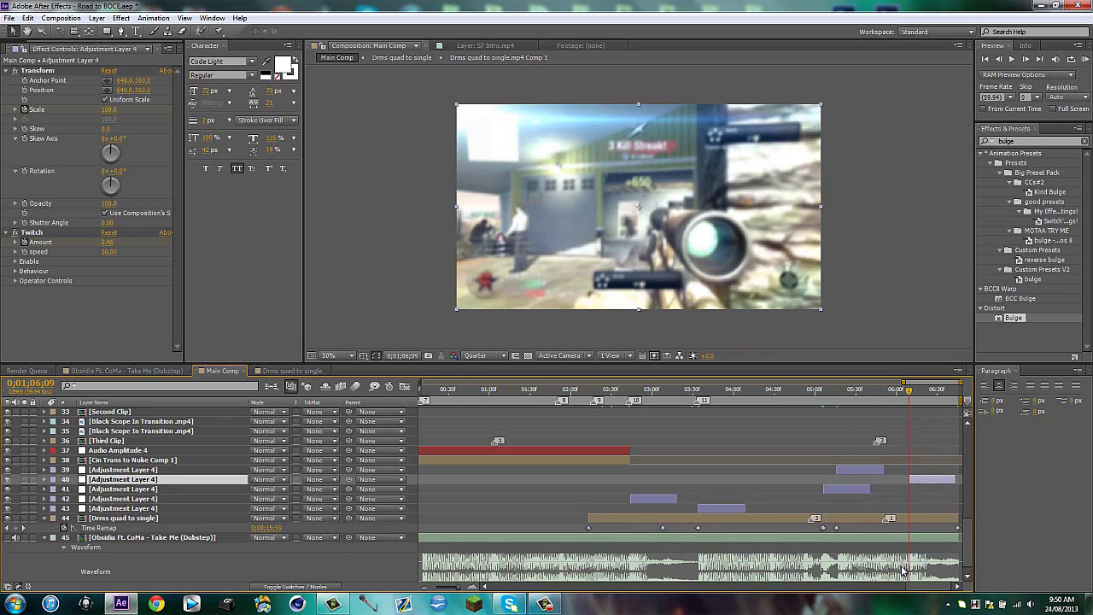
{"action": "left_click_drag", "start_coordinate": [897, 400], "coordinate": [875, 398]}
{"action": "key", "text": "i"}
{"action": "key", "text": "u"}
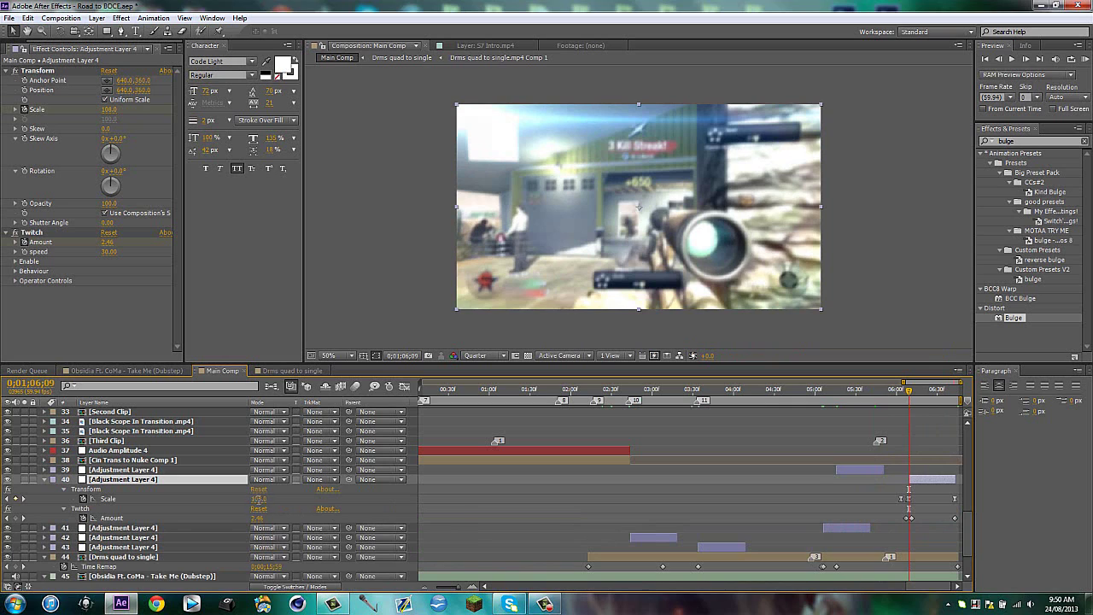
{"action": "left_click", "coordinate": [259, 498]}
{"action": "key", "text": "Return"}
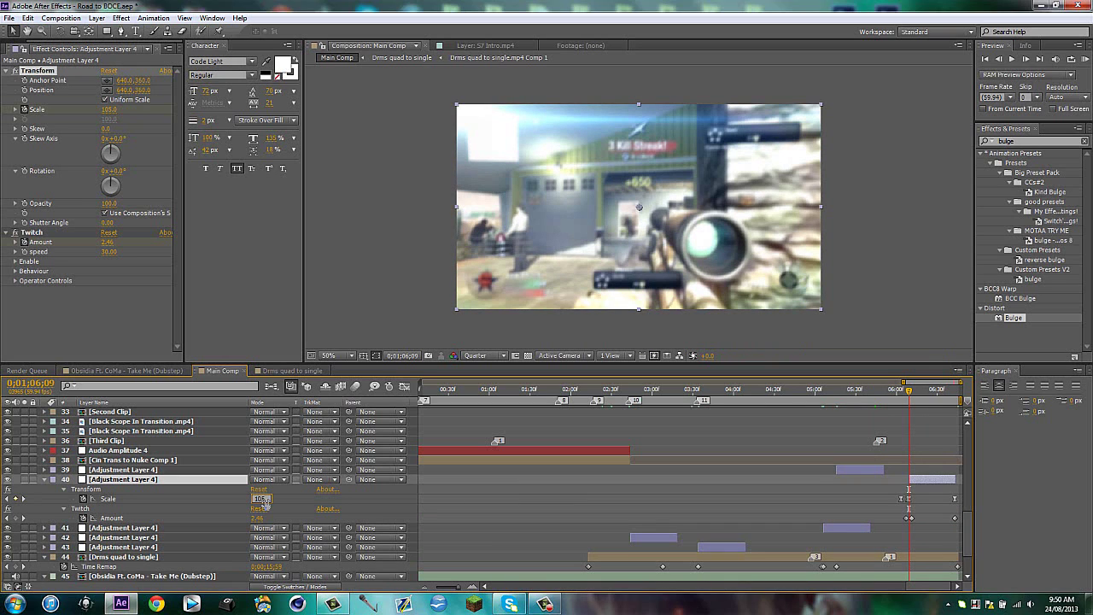
{"action": "key", "text": "u"}
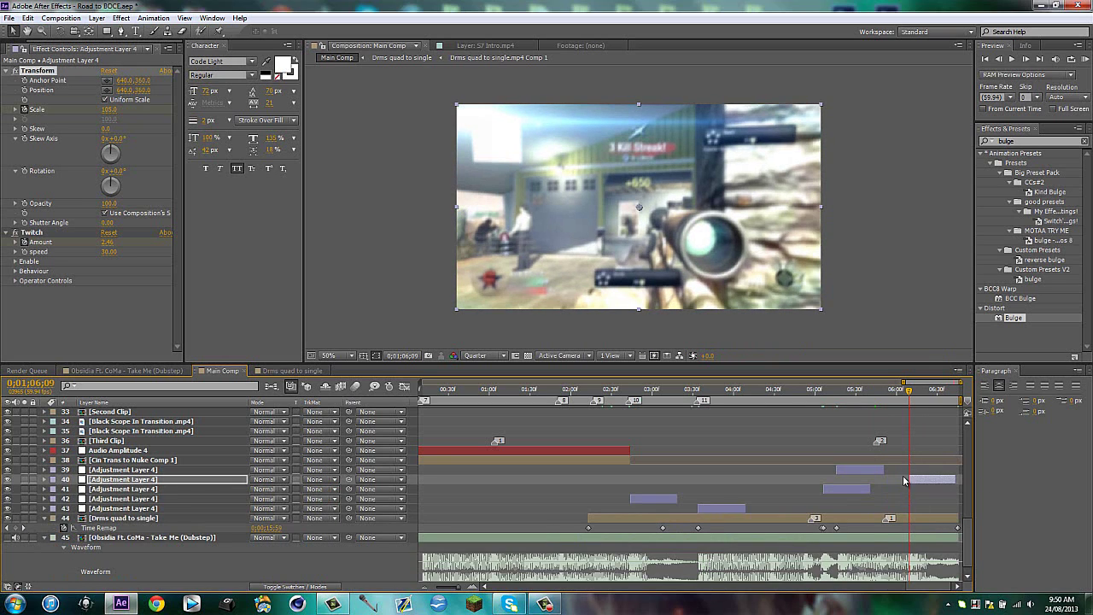
{"action": "left_click_drag", "start_coordinate": [880, 392], "coordinate": [864, 442]}
Keyframe the Obsidia music's Audio Levels at 1:05:34 and fade it to -24 dB at the end
{"action": "left_click", "coordinate": [873, 537]}
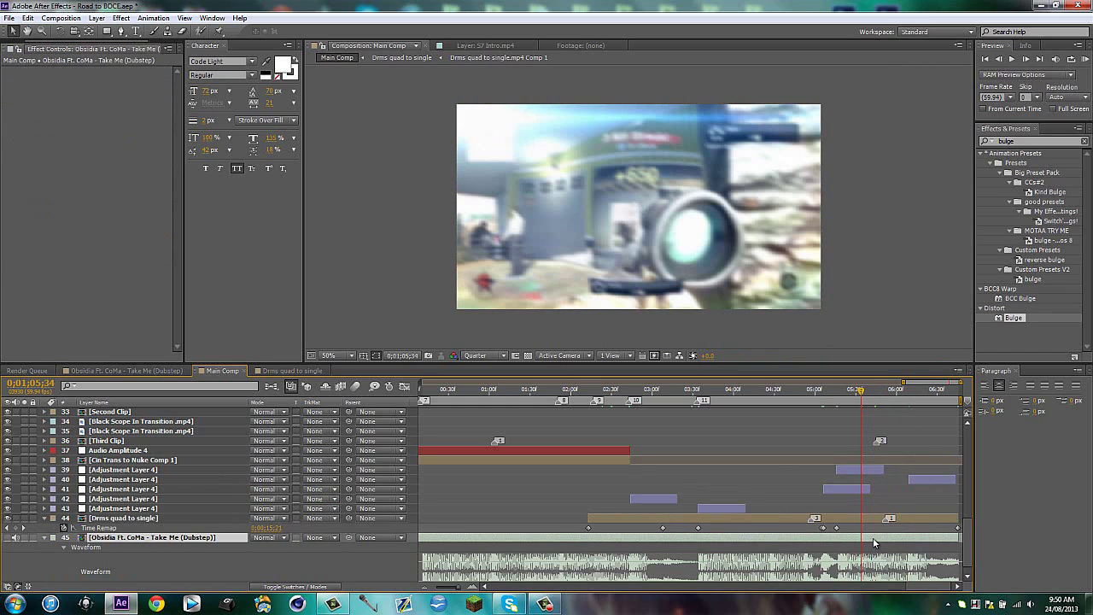
{"action": "key", "text": "l"}
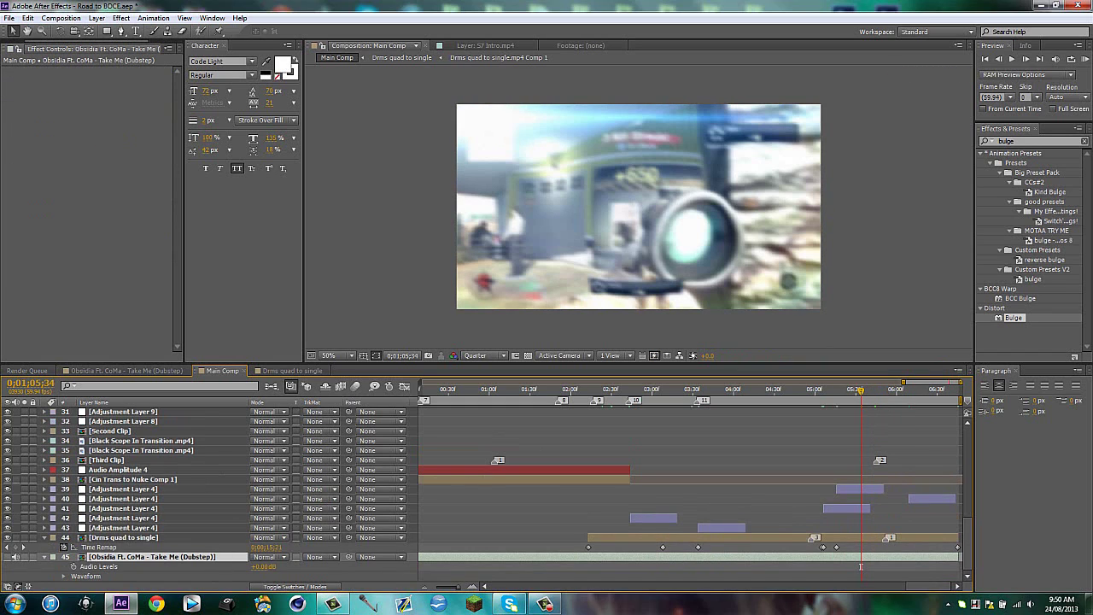
{"action": "left_click", "coordinate": [73, 566]}
{"action": "left_click_drag", "start_coordinate": [954, 399], "coordinate": [978, 394]}
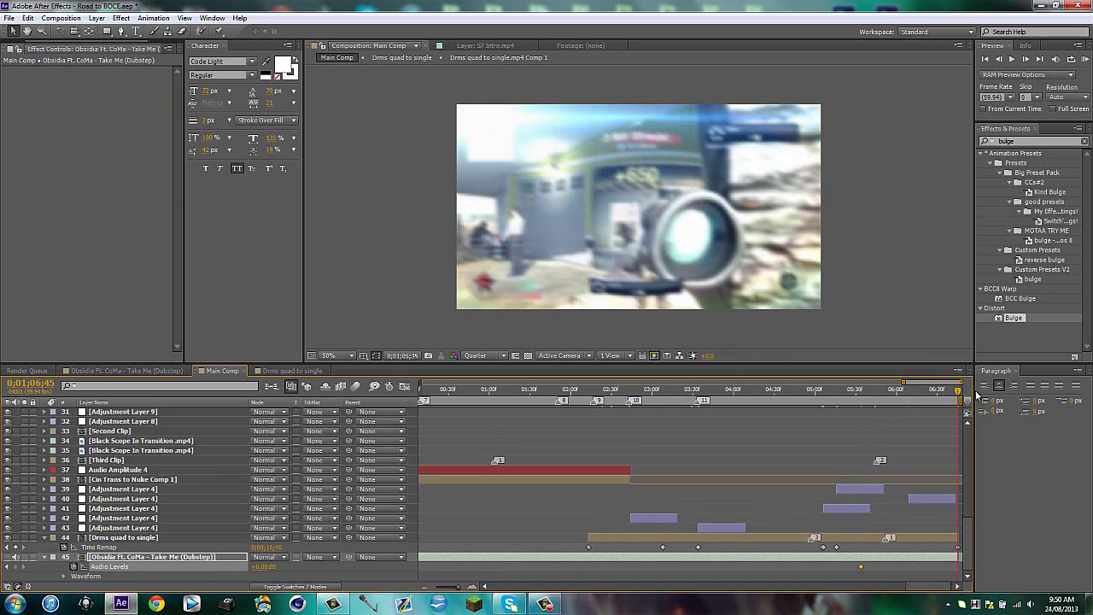
{"action": "left_click", "coordinate": [260, 566]}
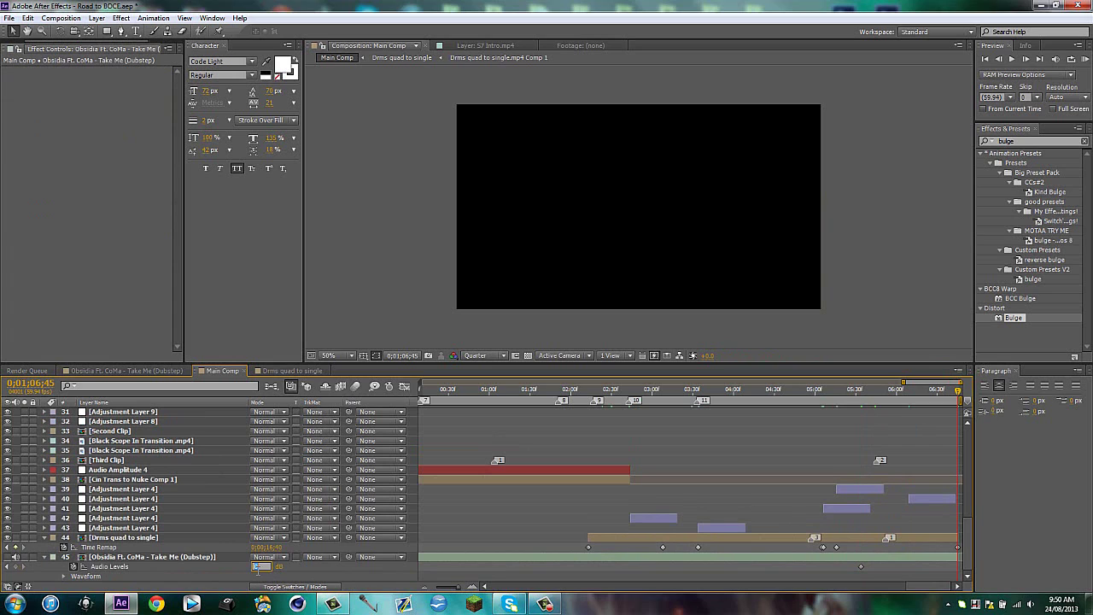
{"action": "type", "text": "-24"}
{"action": "key", "text": "Return"}
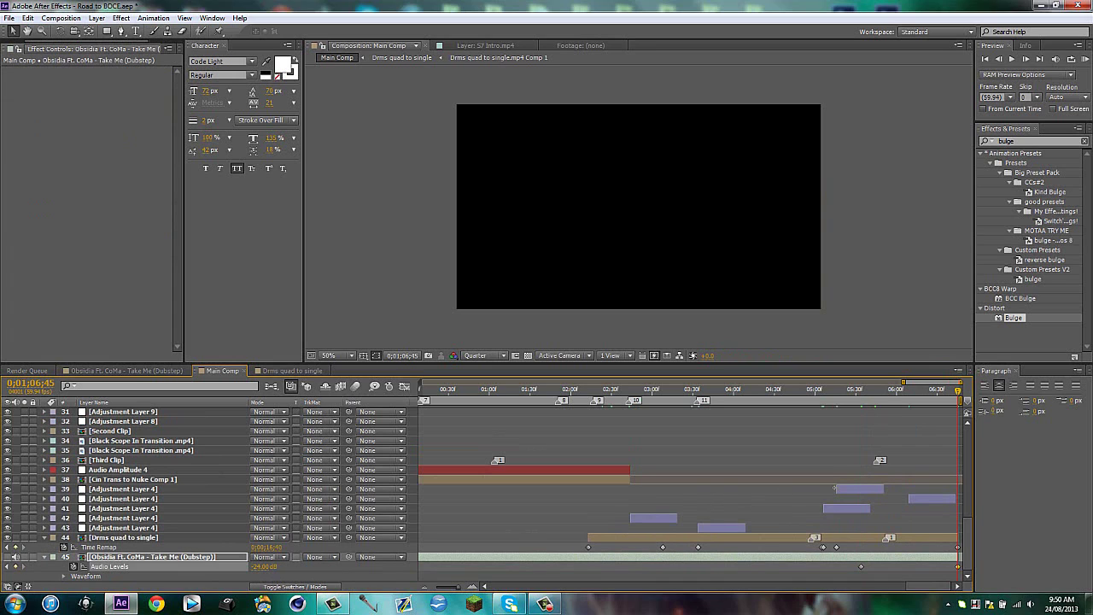
Return to the 1:05:34 audio keyframe and start a new solid with Ctrl+Y
{"action": "key", "text": "l"}
{"action": "key", "text": "l"}
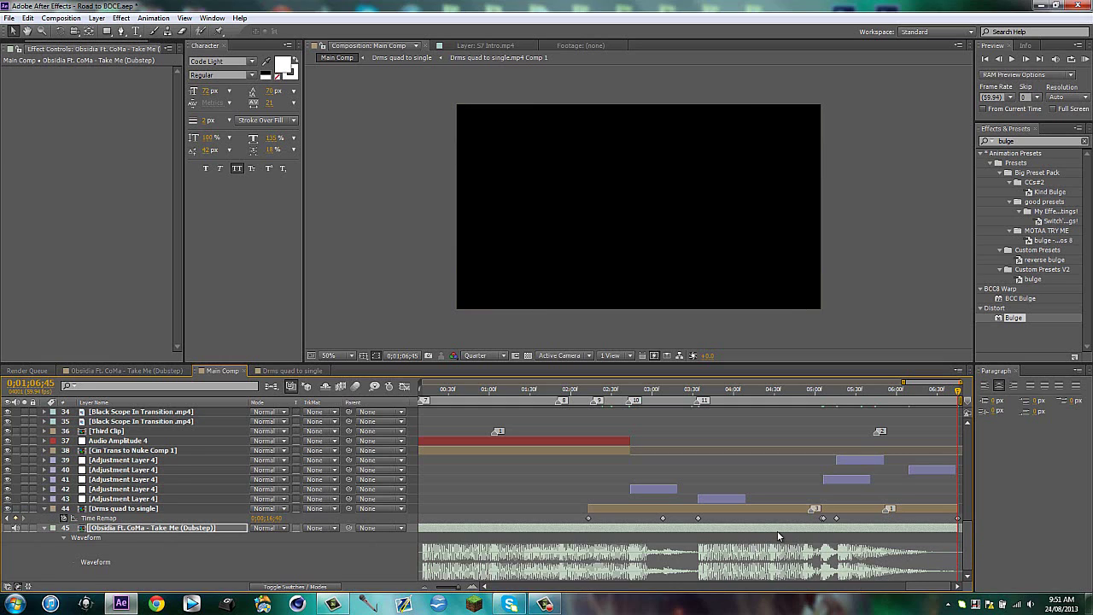
{"action": "key", "text": "l"}
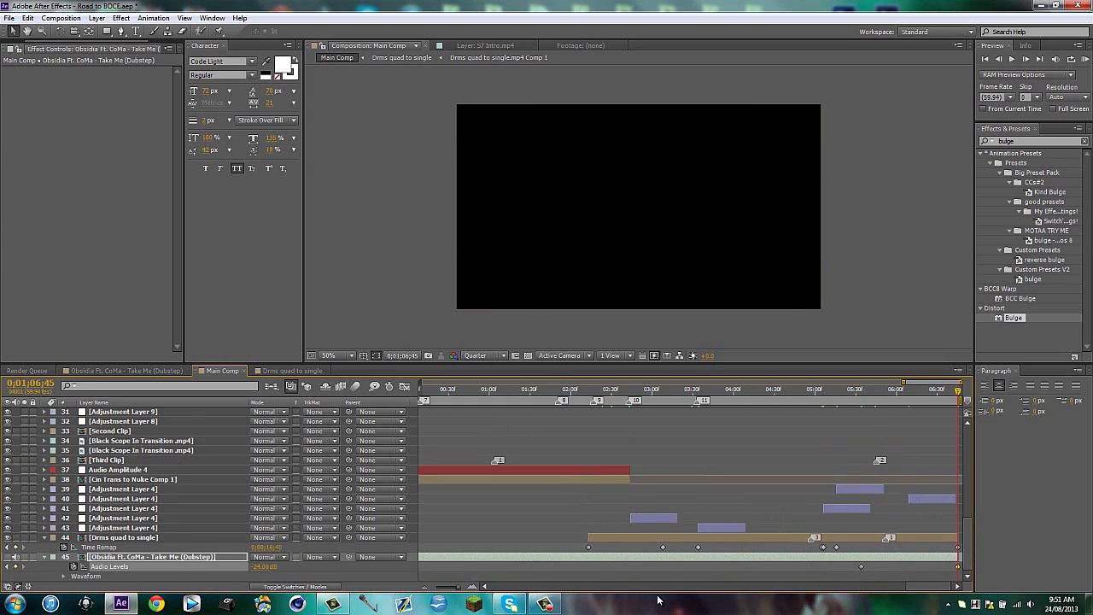
{"action": "left_click", "coordinate": [7, 567]}
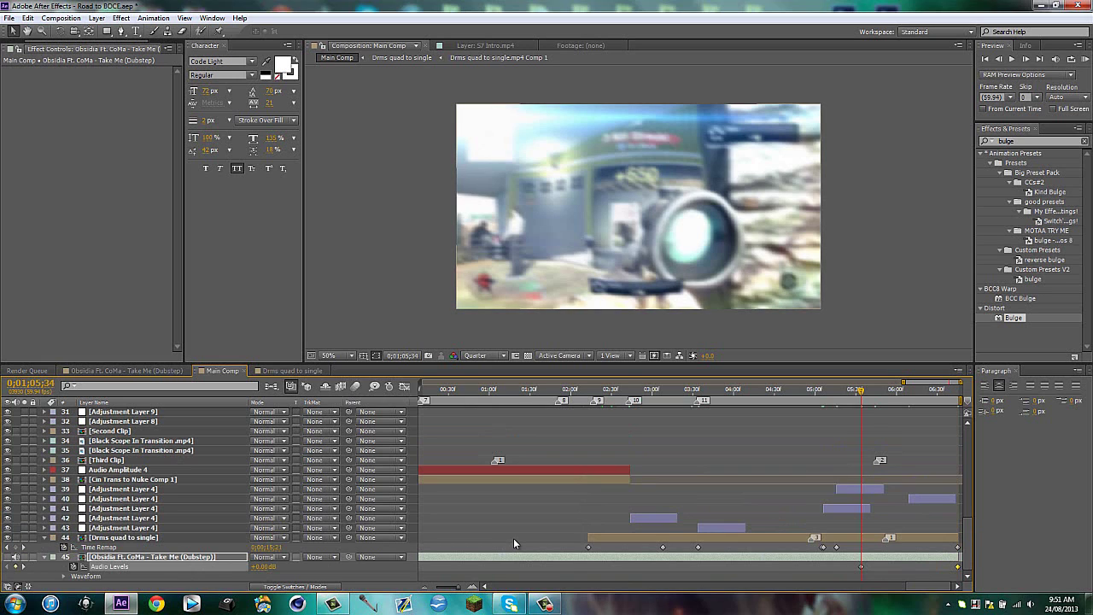
{"action": "key", "text": "ctrl+y"}
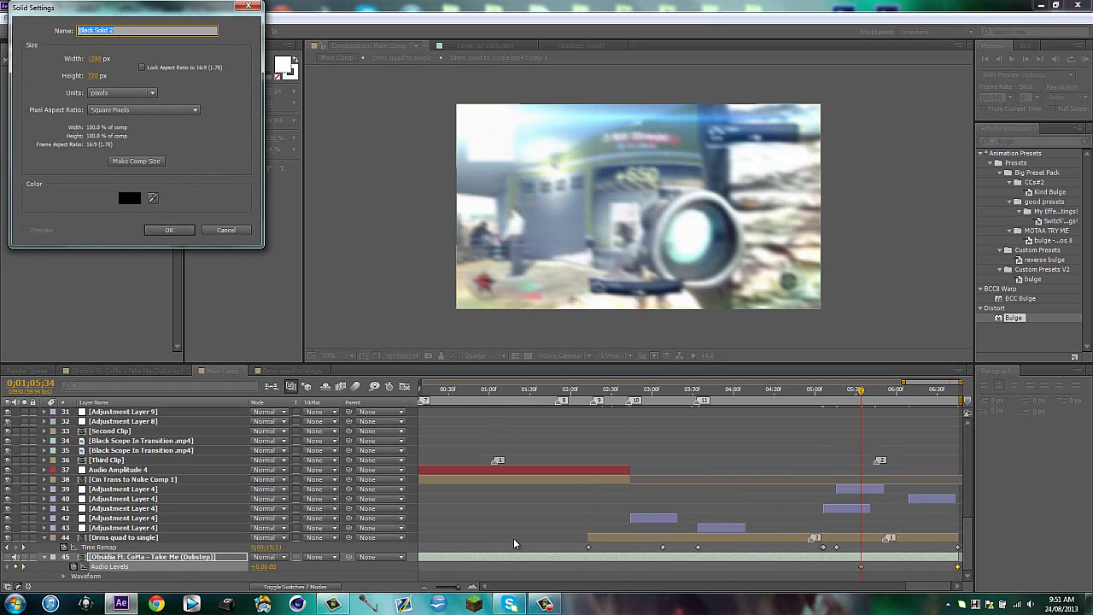
Create the black solid named Fade and trim it to start at 1:05:34
{"action": "type", "text": "Fade"}
{"action": "left_click", "coordinate": [169, 229]}
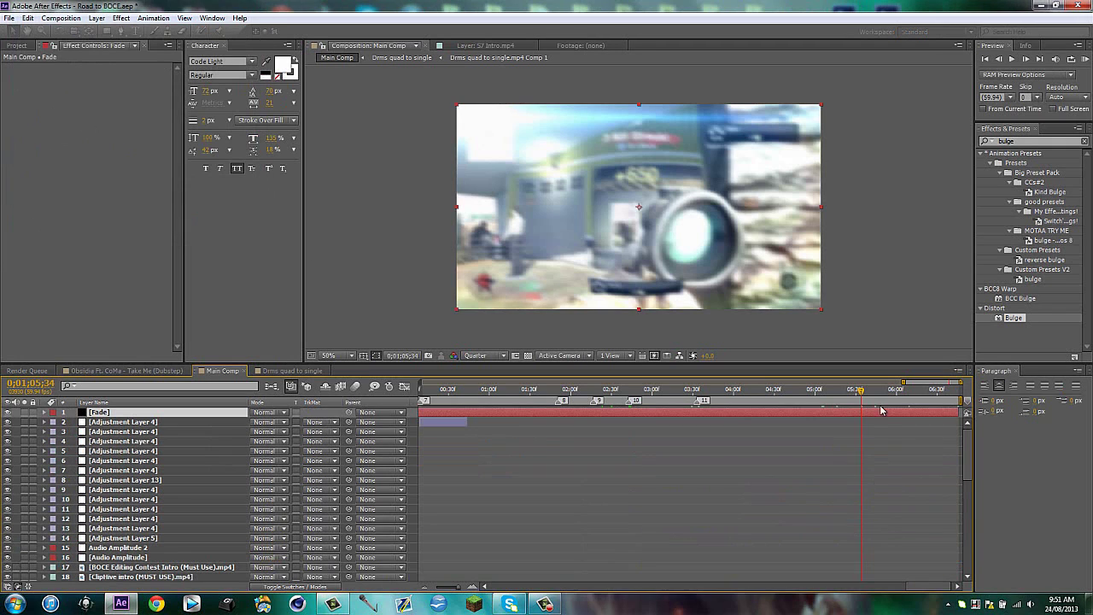
{"action": "key", "text": "alt+bracketleft"}
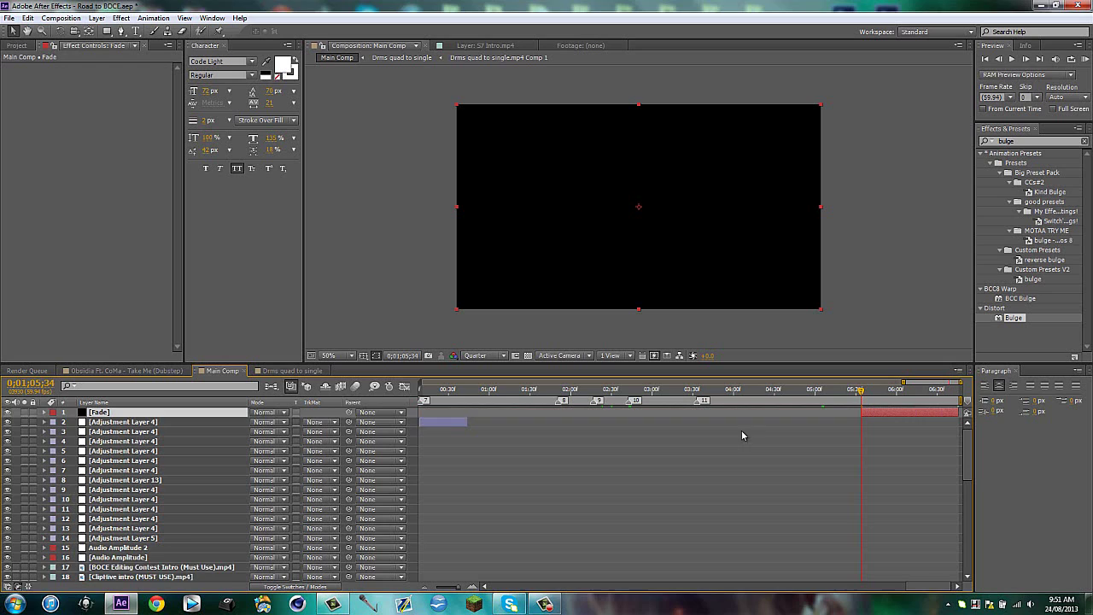
{"action": "key", "text": "t"}
Keyframe Fade's Opacity from 0% at 0;01;05;34 to 100% at the end, previewing midway
{"action": "left_click_drag", "start_coordinate": [243, 428], "coordinate": [172, 438]}
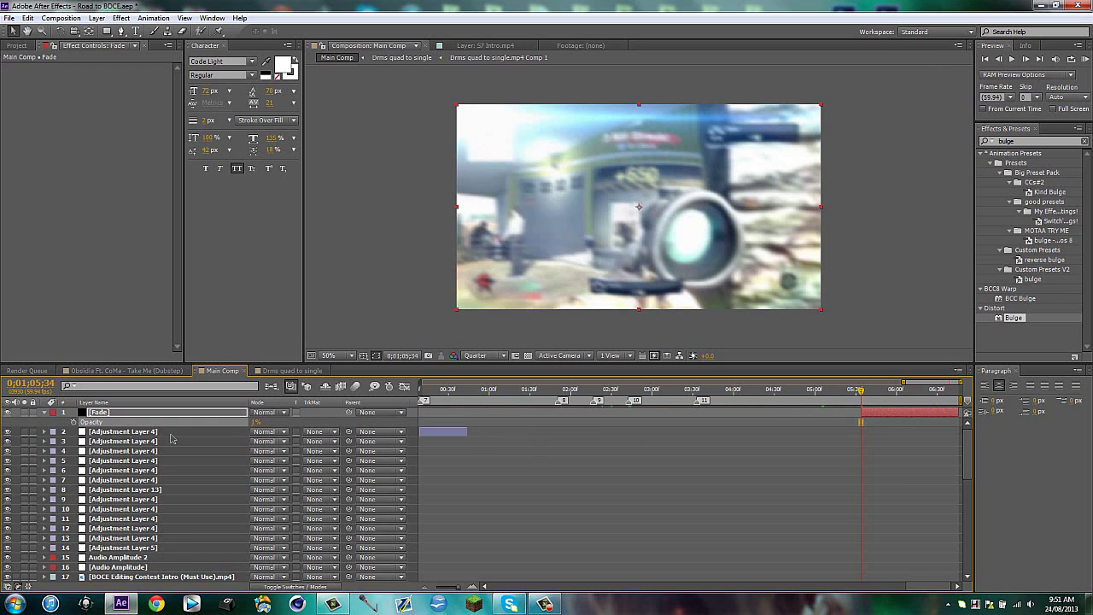
{"action": "left_click", "coordinate": [243, 425]}
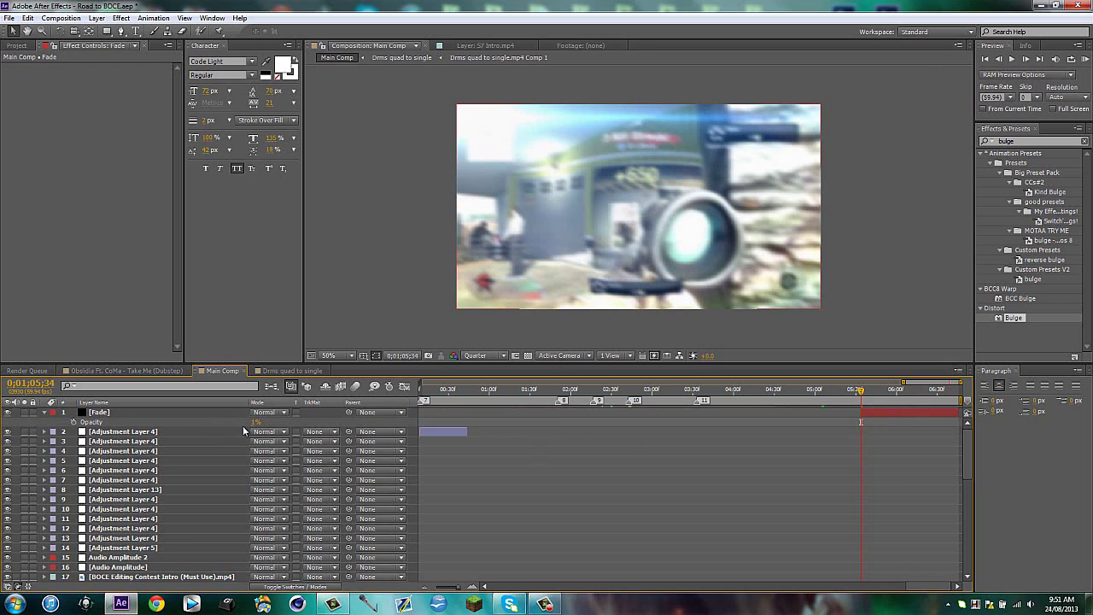
{"action": "left_click", "coordinate": [255, 423]}
{"action": "type", "text": "0"}
{"action": "left_click", "coordinate": [75, 424]}
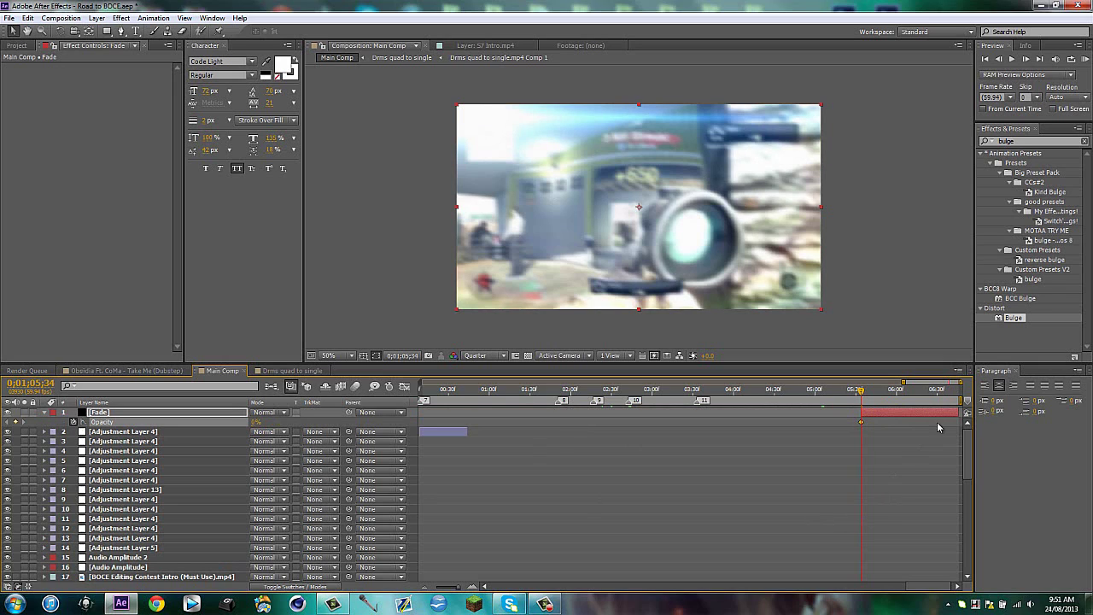
{"action": "left_click", "coordinate": [950, 391]}
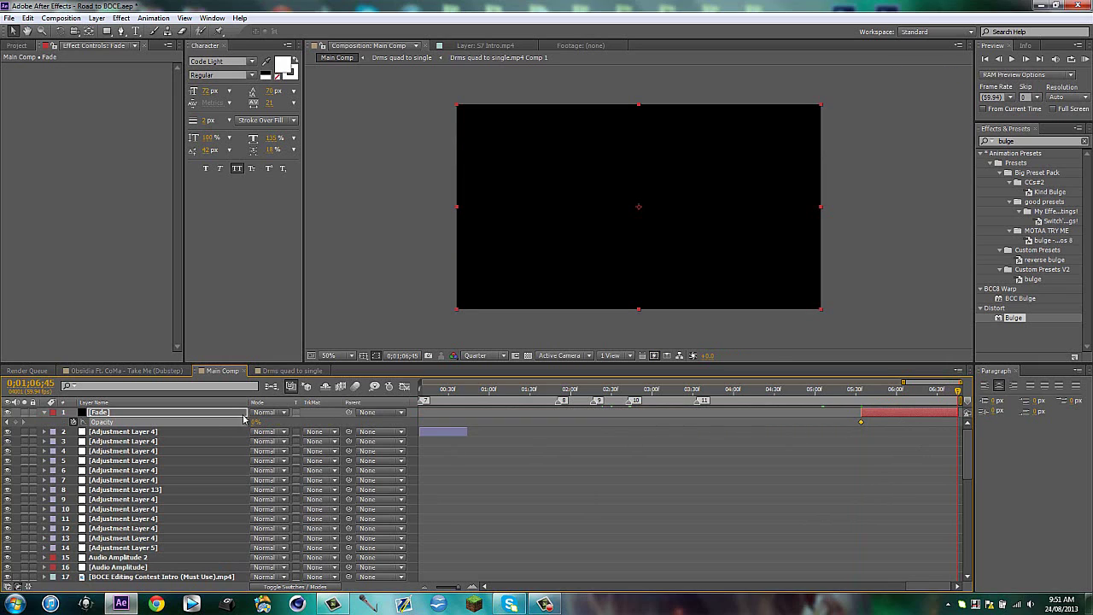
{"action": "left_click", "coordinate": [257, 422]}
{"action": "key", "text": "Return"}
{"action": "left_click", "coordinate": [866, 390]}
{"action": "left_click_drag", "start_coordinate": [873, 394], "coordinate": [913, 395]}
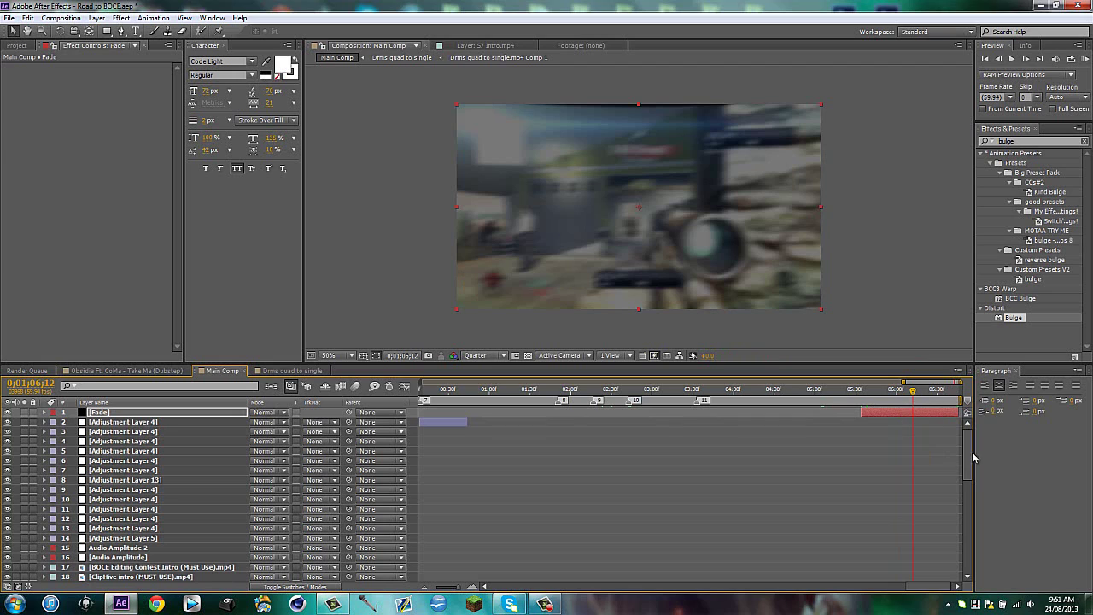
Collapse the Fade layer and show only the Obsidia song layer's waveform
{"action": "key", "text": "t"}
{"action": "scroll", "coordinate": [970, 555], "scroll_direction": "down", "scroll_amount": 10}
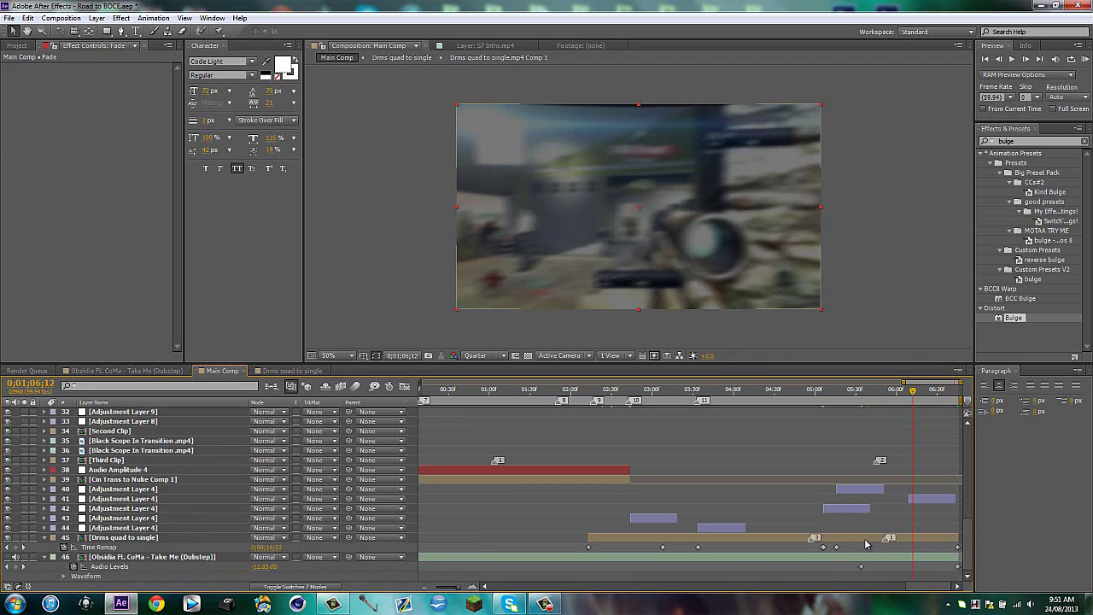
{"action": "left_click", "coordinate": [867, 540]}
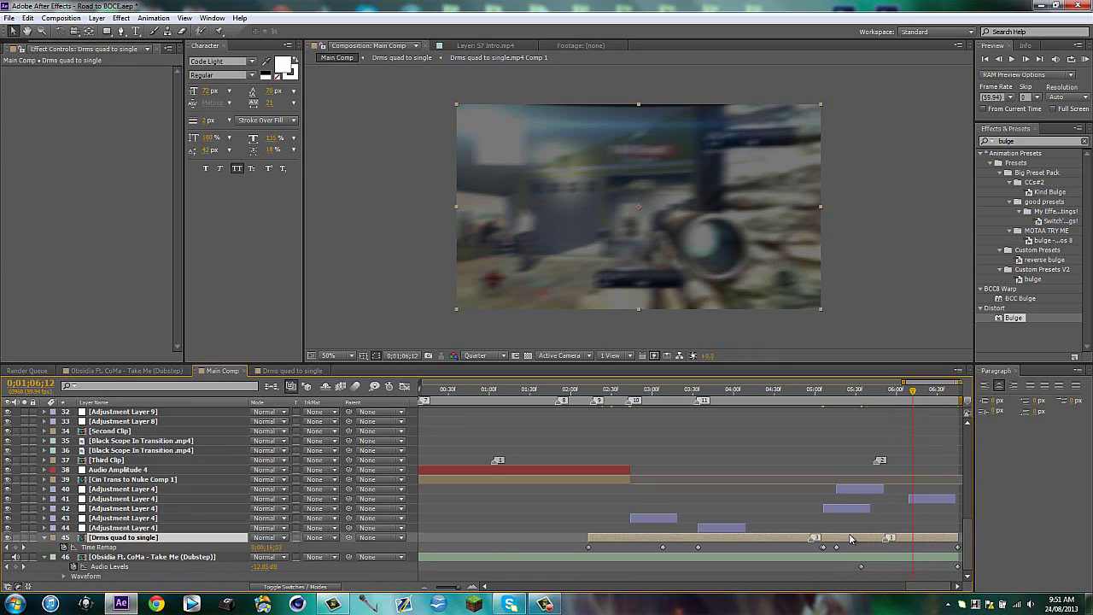
{"action": "left_click", "coordinate": [886, 557]}
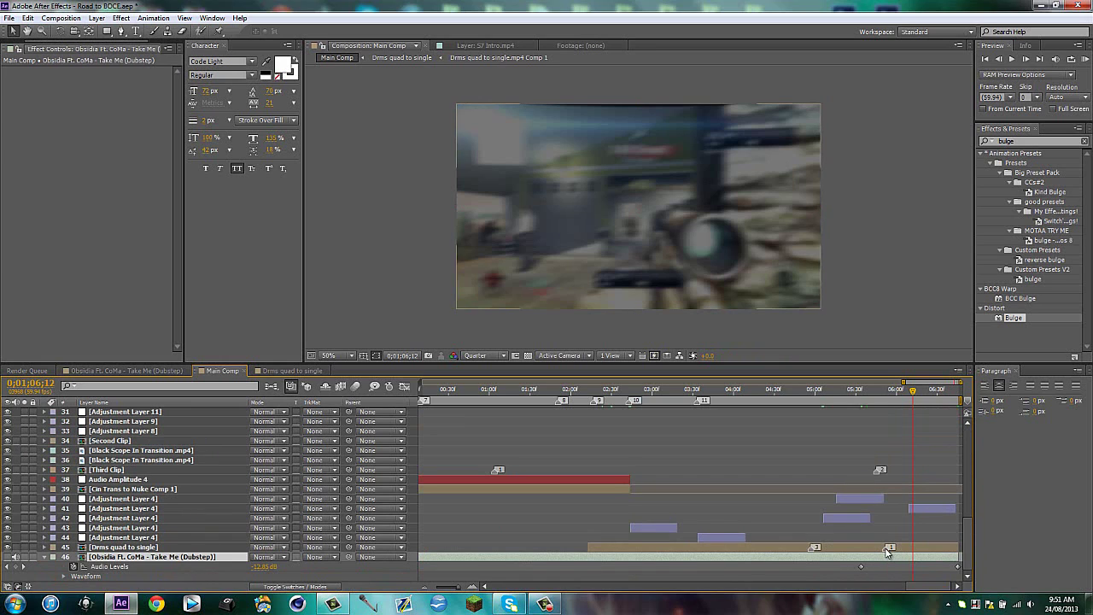
{"action": "key", "text": "l"}
{"action": "key", "text": "l"}
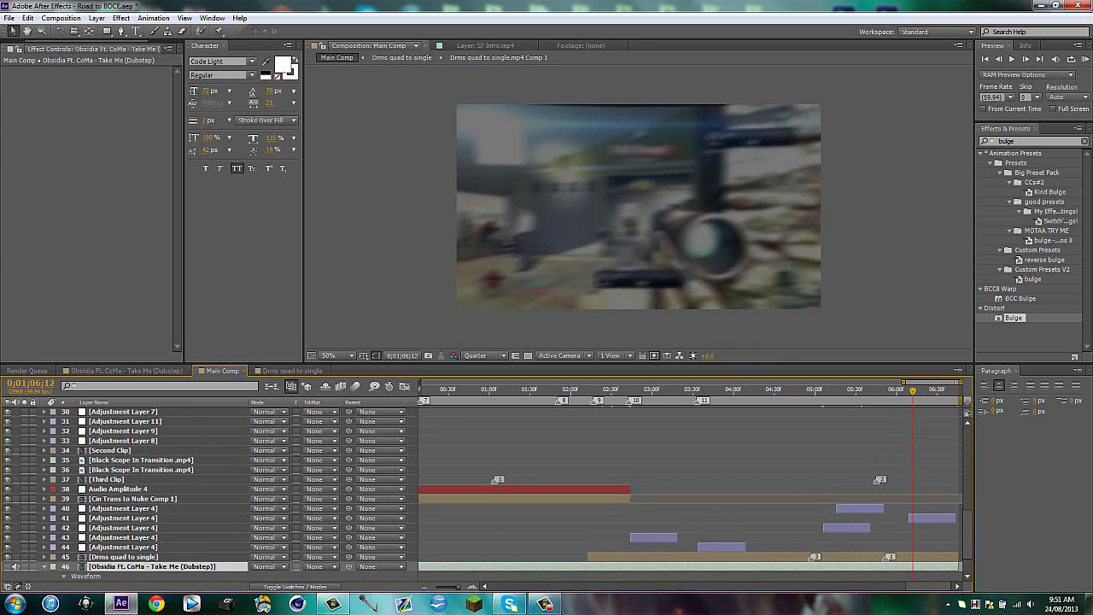
Zoom the timeline to the first minute and bring up the Project panel's folder list
{"action": "left_click", "coordinate": [545, 604]}
{"action": "left_click", "coordinate": [964, 538]}
{"action": "scroll", "coordinate": [983, 563], "scroll_direction": "down", "scroll_amount": 2}
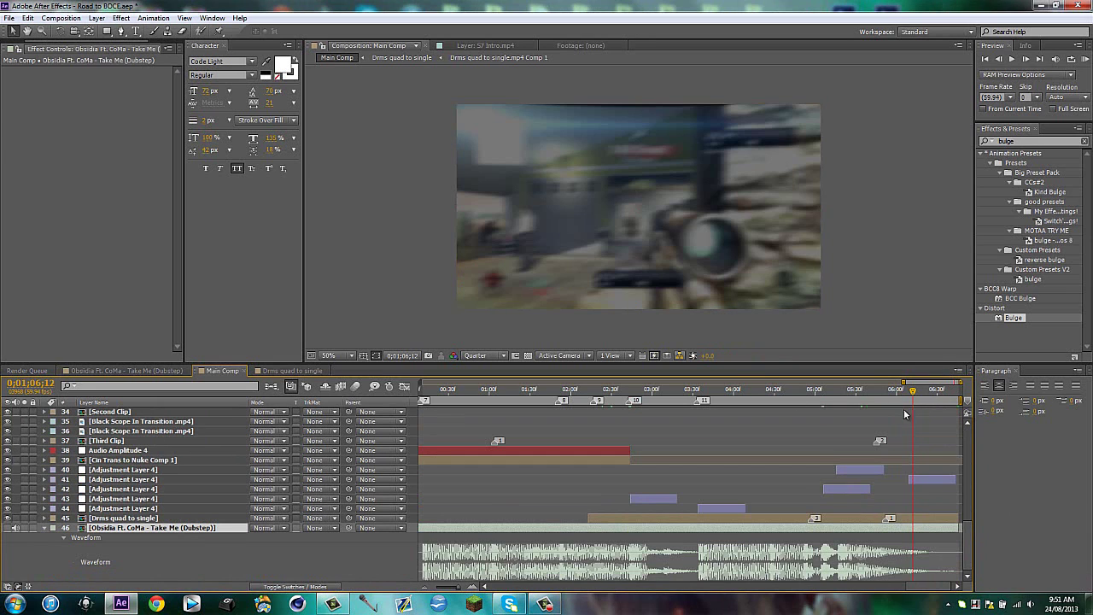
{"action": "left_click_drag", "start_coordinate": [904, 381], "coordinate": [409, 391]}
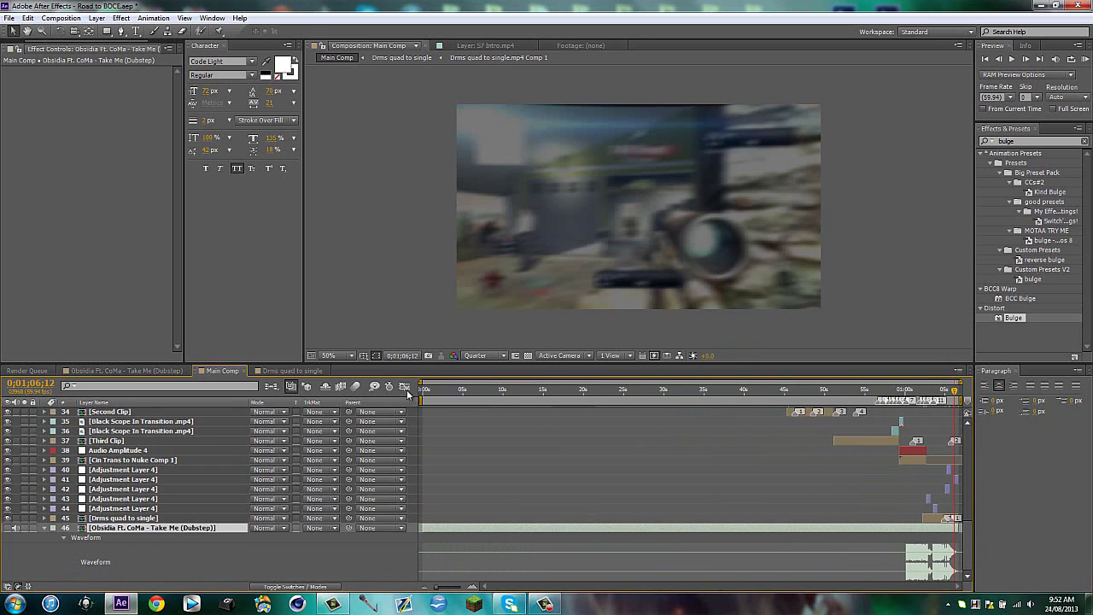
{"action": "left_click", "coordinate": [12, 50]}
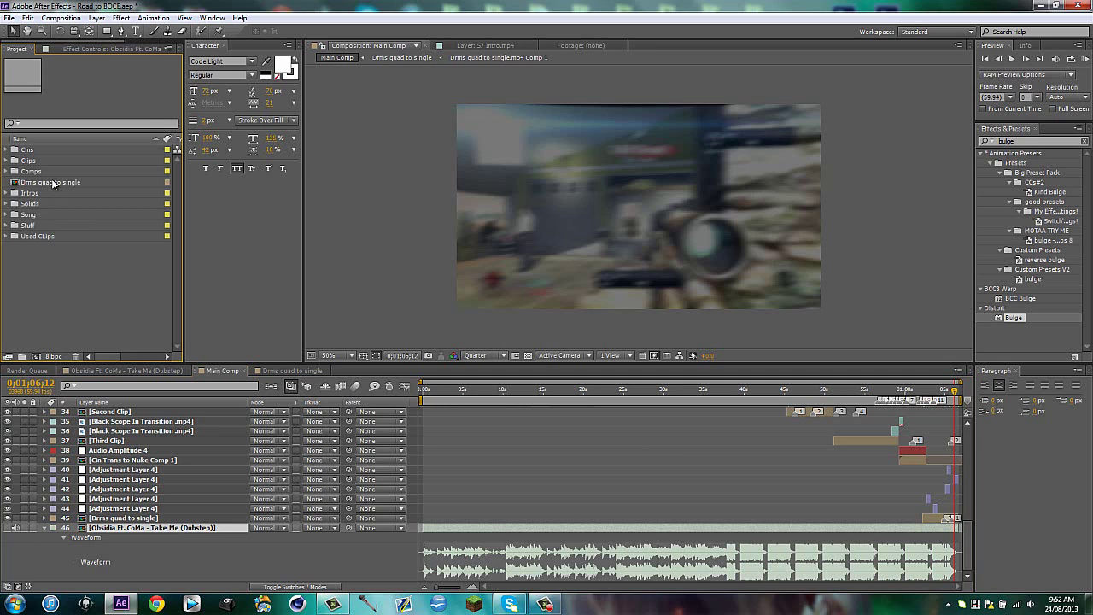
File Drms quad to single under Comps and nest Main Comp in a new composition
{"action": "left_click_drag", "start_coordinate": [52, 183], "coordinate": [34, 171]}
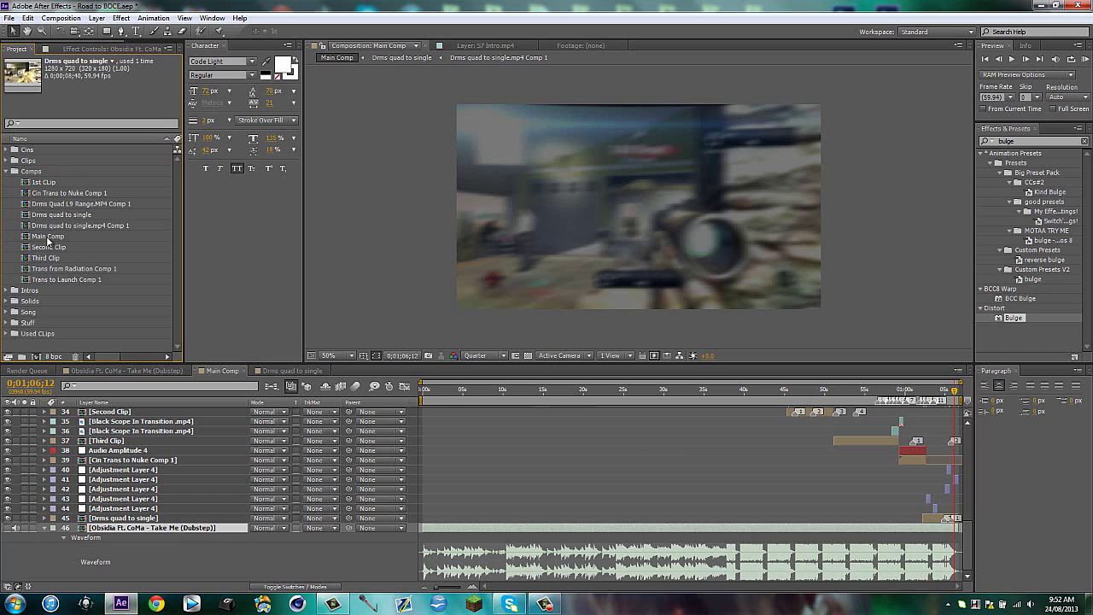
{"action": "left_click_drag", "start_coordinate": [45, 238], "coordinate": [35, 356]}
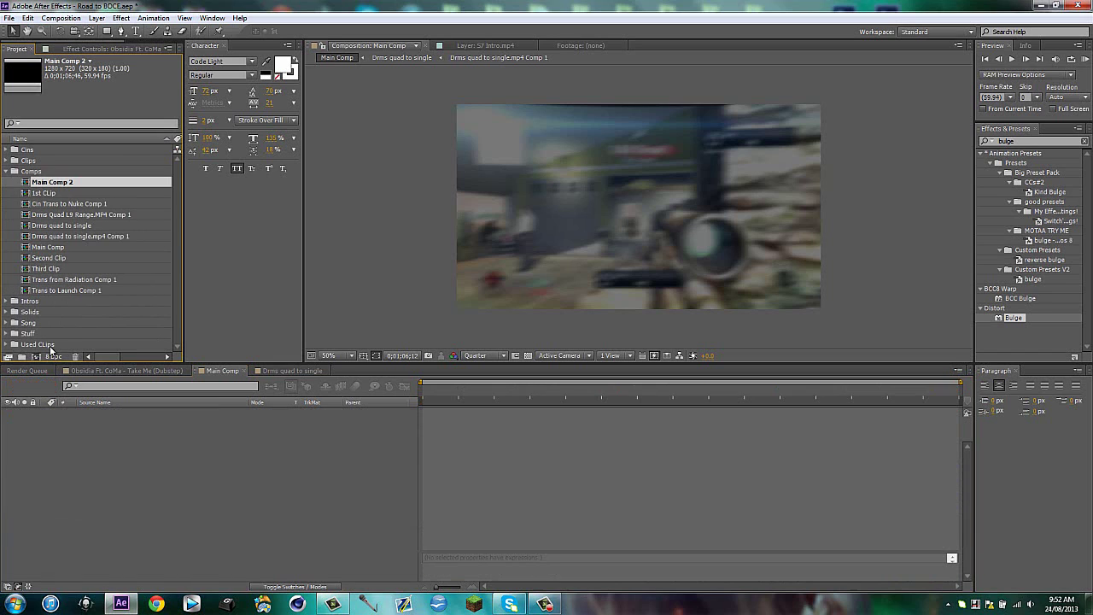
{"action": "left_click", "coordinate": [243, 374]}
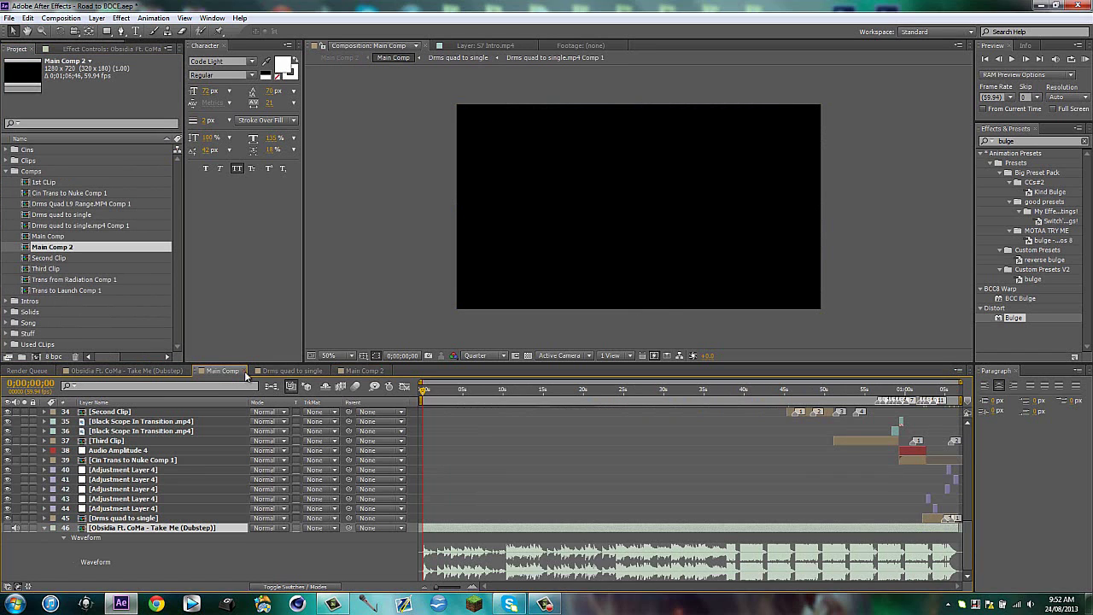
{"action": "left_click", "coordinate": [245, 371]}
{"action": "left_click", "coordinate": [324, 370]}
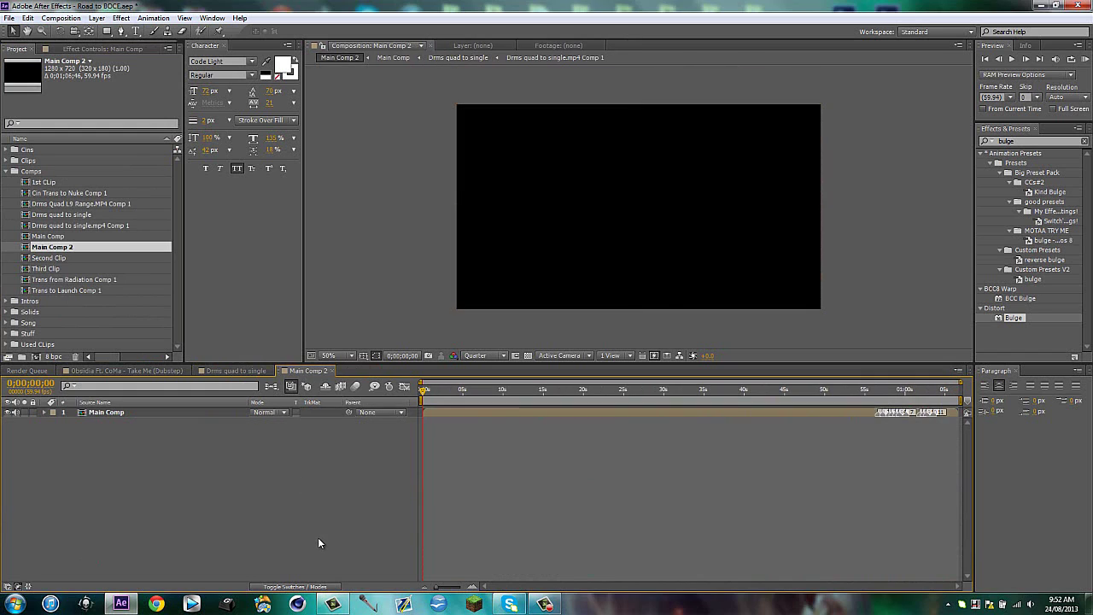
Rename the new composition Render Comp, close extra timelines, and reopen Main Comp's layers
{"action": "key", "text": "ctrl+k"}
{"action": "type", "text": "Render Comp"}
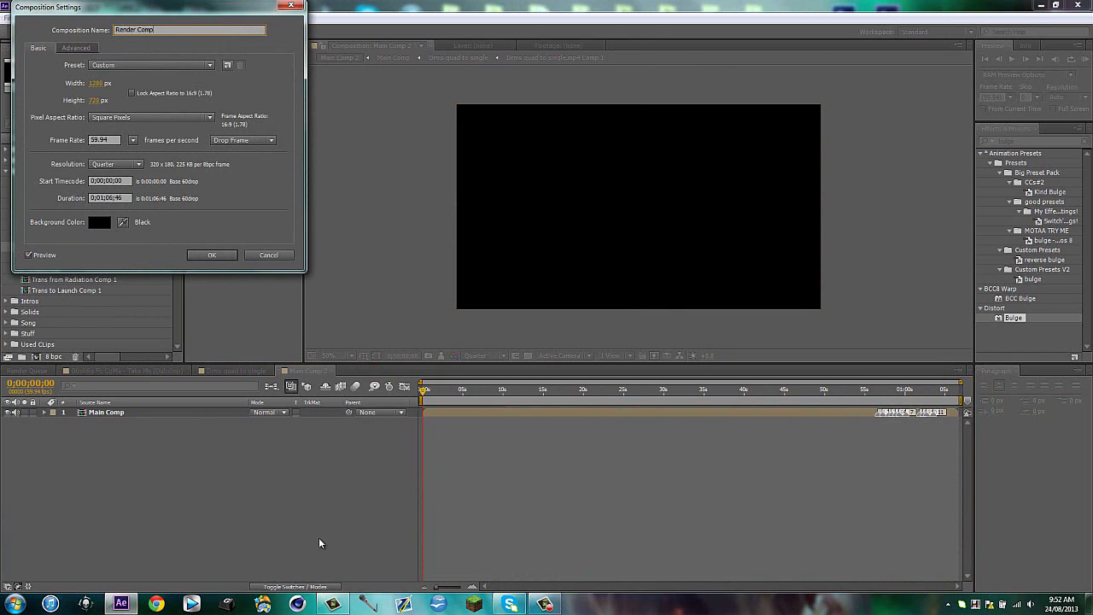
{"action": "key", "text": "Return"}
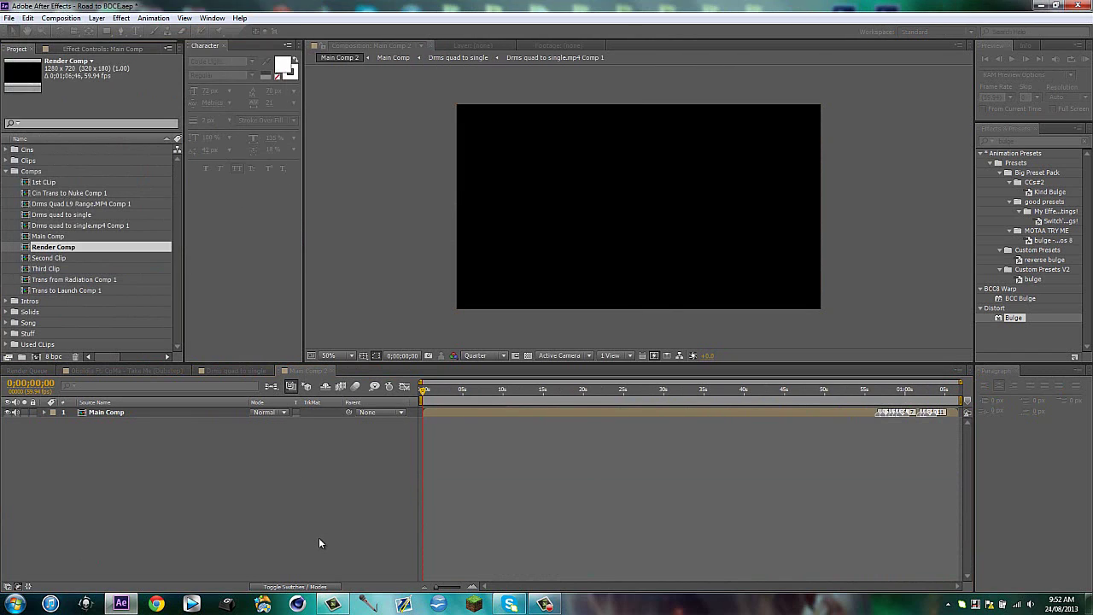
{"action": "left_click", "coordinate": [266, 372]}
{"action": "left_click", "coordinate": [271, 370]}
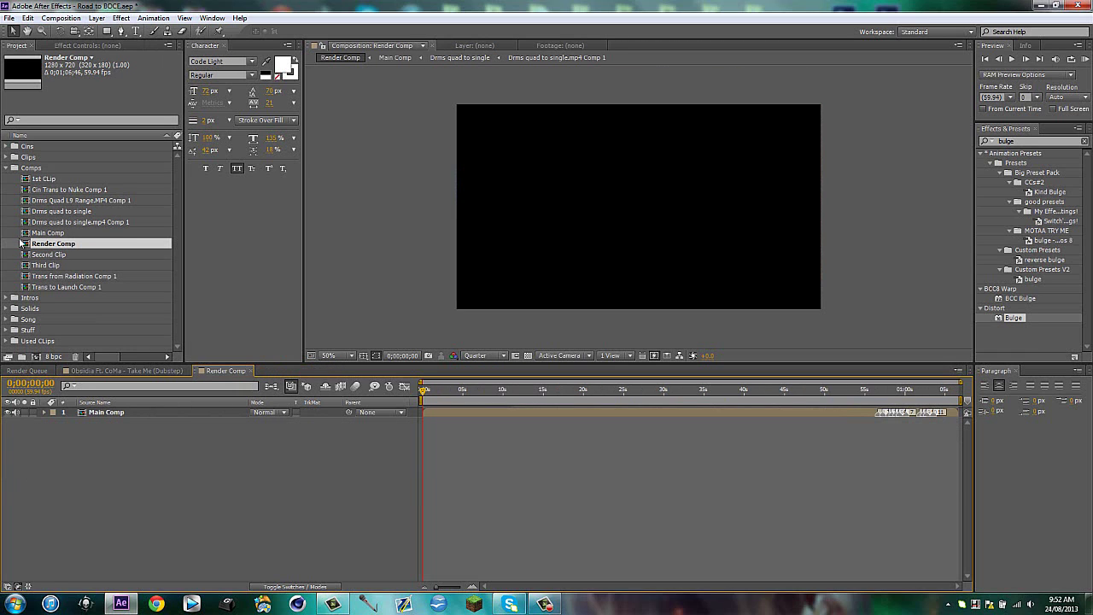
{"action": "left_click", "coordinate": [8, 168]}
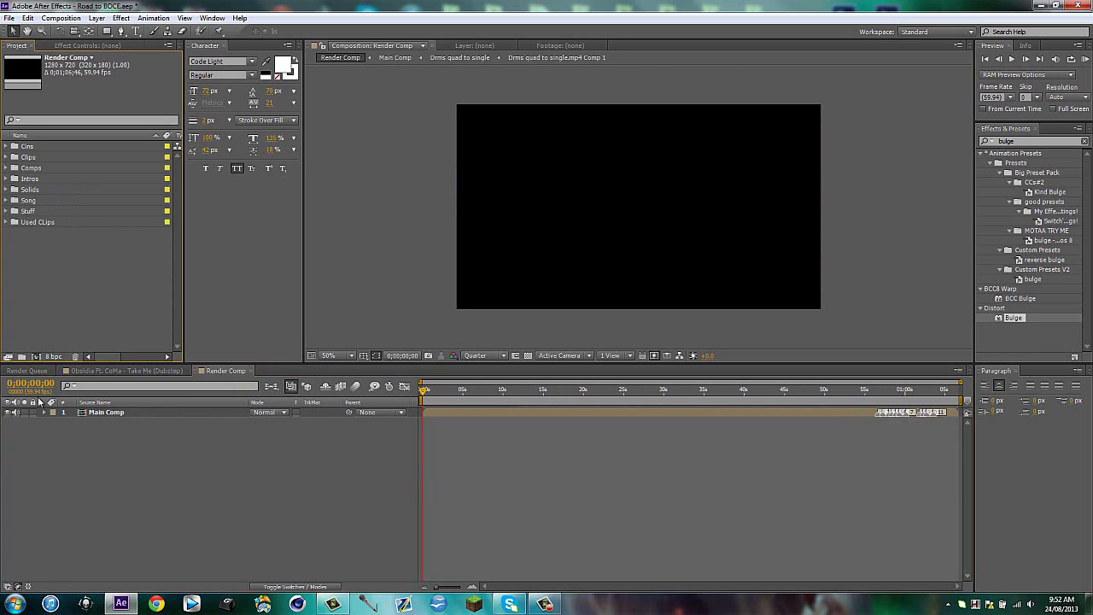
{"action": "double_click", "coordinate": [96, 413]}
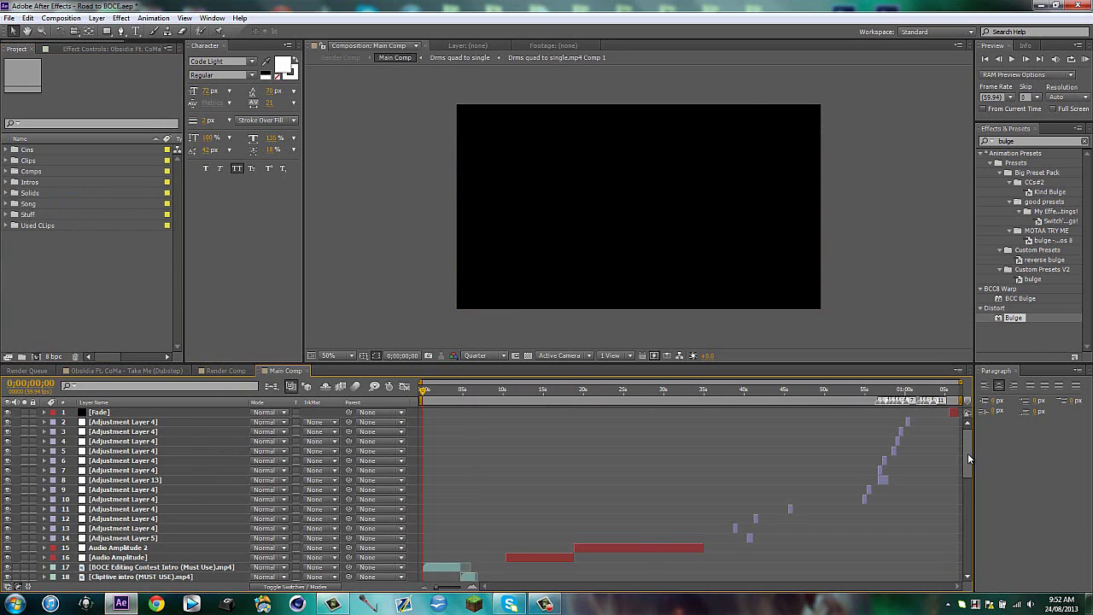
Scroll through Main Comp's 46 layers, from the Fade solid down to the Obsidia song
{"action": "left_click_drag", "start_coordinate": [967, 452], "coordinate": [970, 482]}
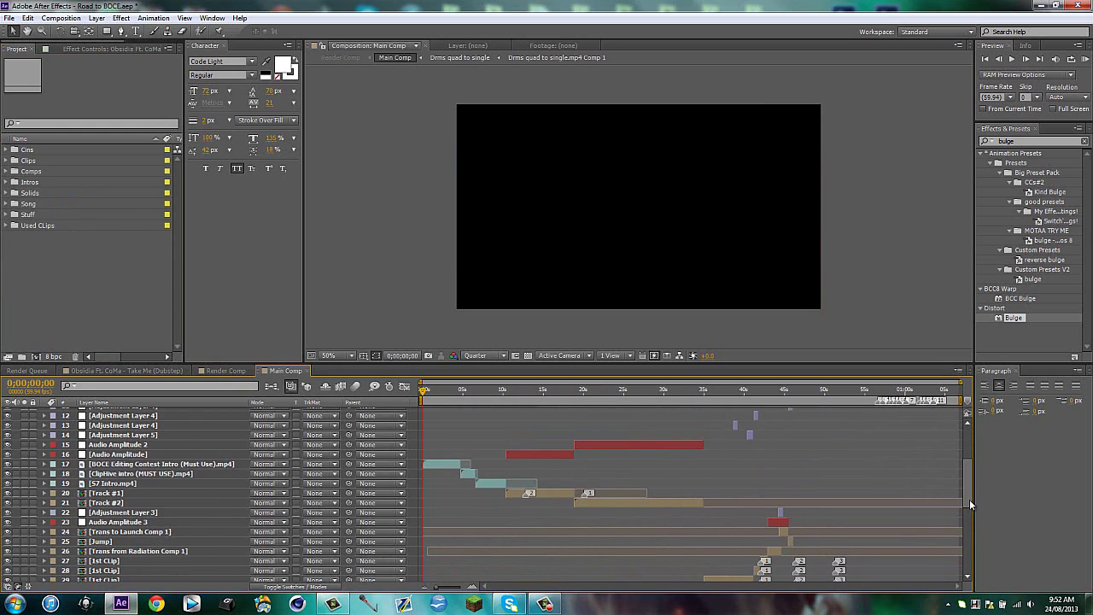
{"action": "left_click_drag", "start_coordinate": [969, 498], "coordinate": [983, 437]}
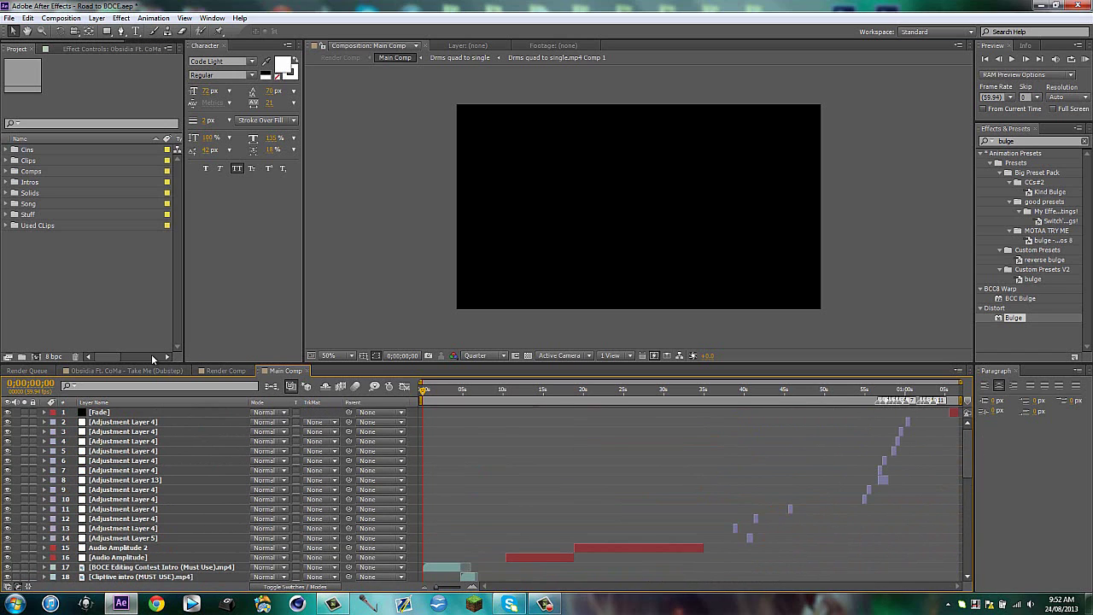
Close Main Comp, scrub Render Comp's intro, park at 0;00;15;09 and start a new solid
{"action": "left_click", "coordinate": [306, 373]}
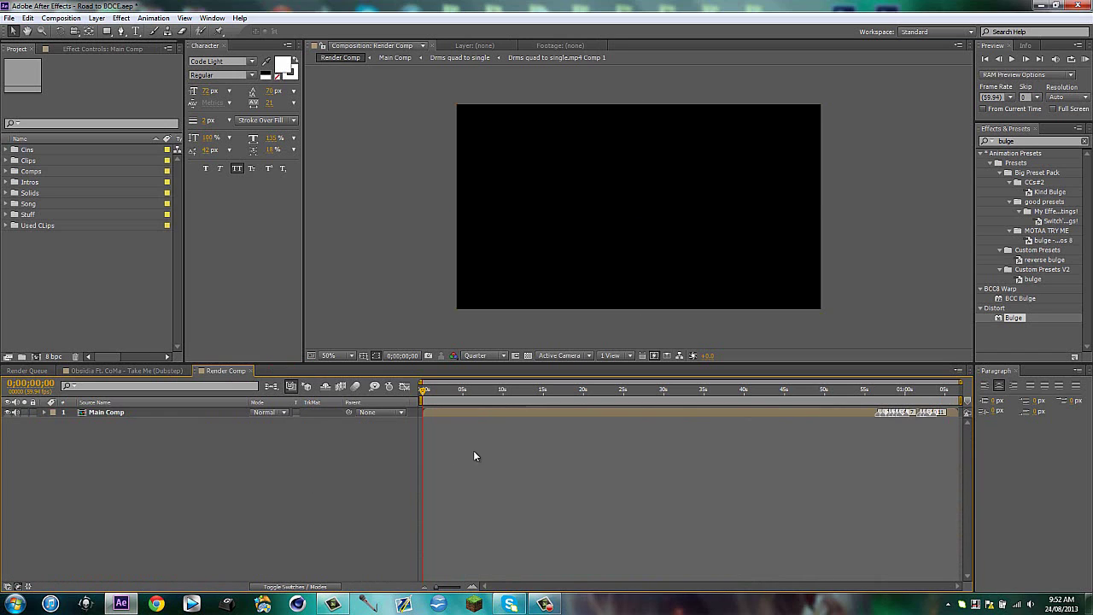
{"action": "left_click_drag", "start_coordinate": [483, 398], "coordinate": [543, 398]}
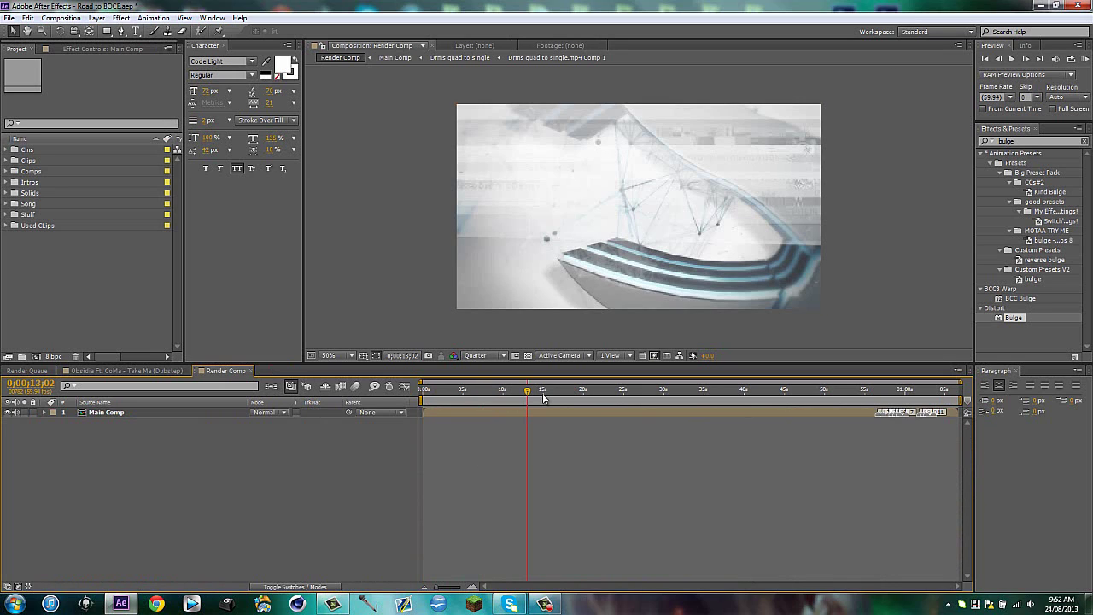
{"action": "left_click", "coordinate": [587, 398]}
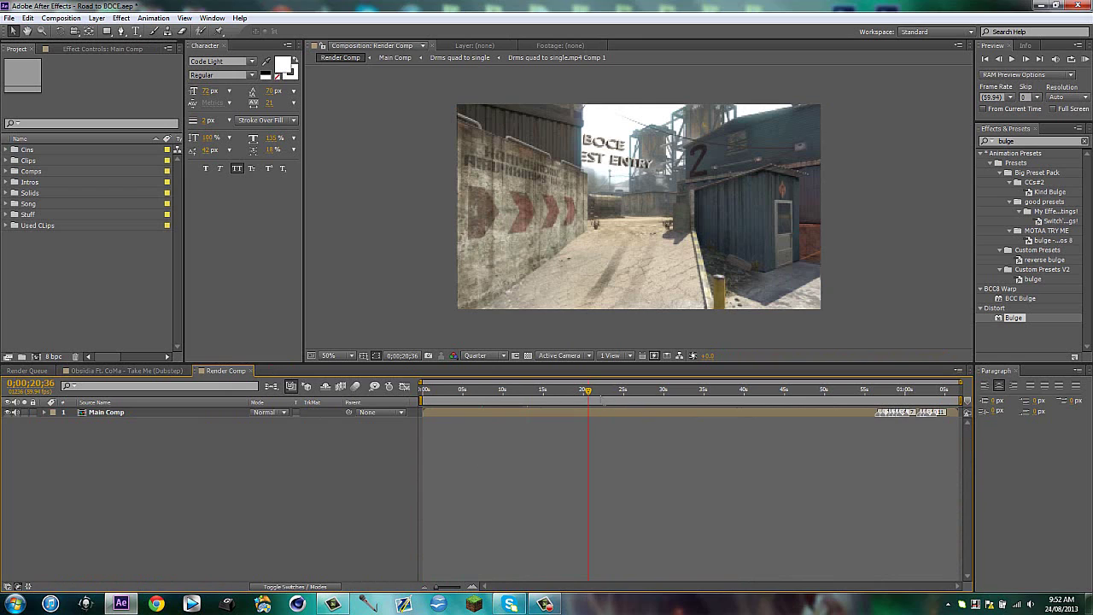
{"action": "left_click", "coordinate": [557, 398]}
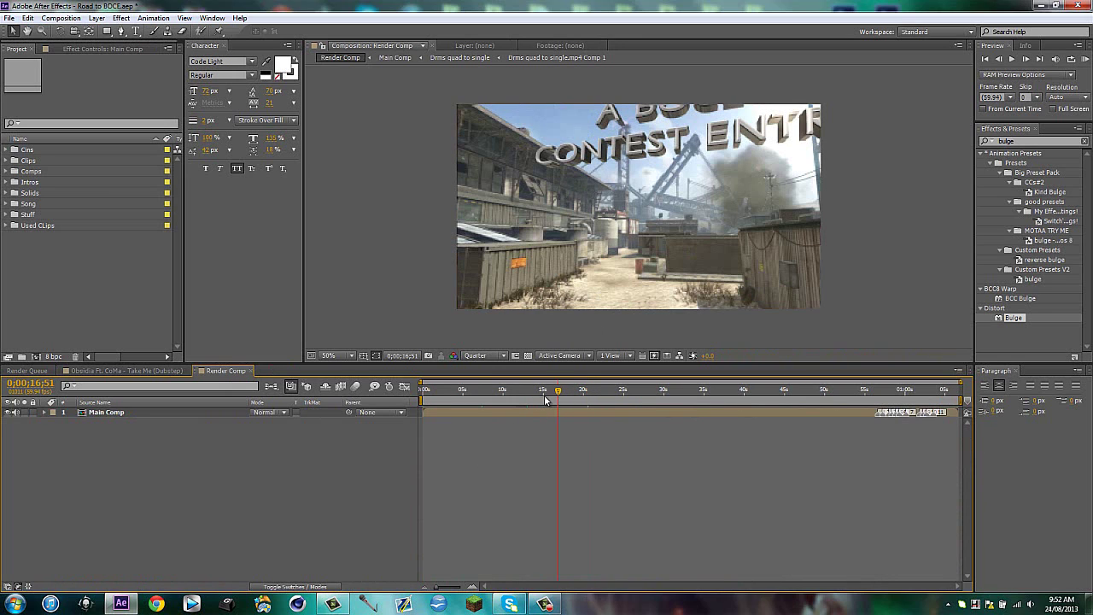
{"action": "left_click", "coordinate": [544, 398]}
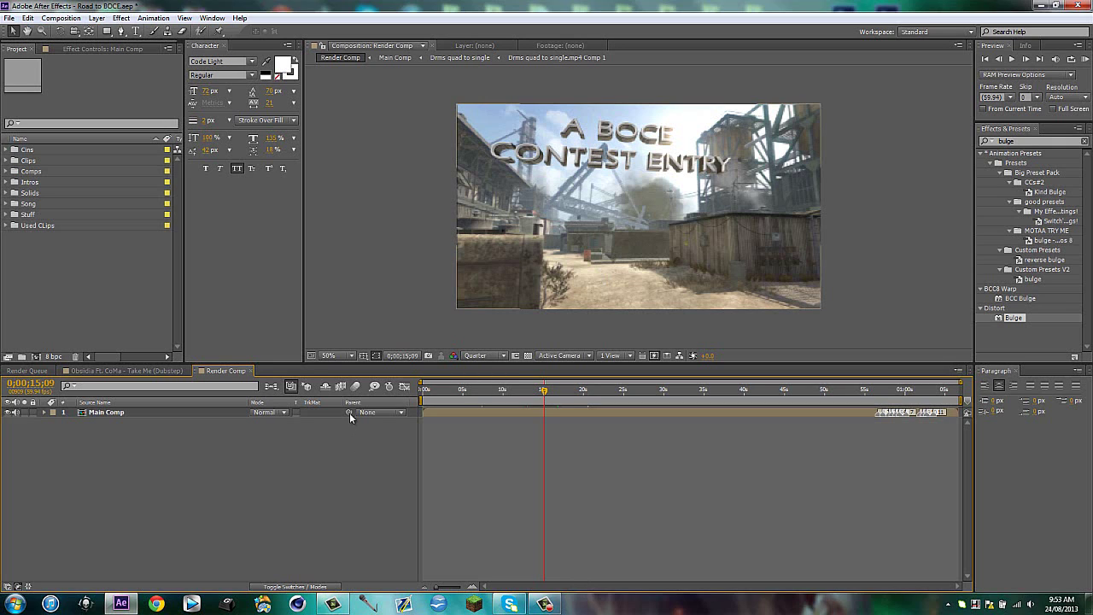
{"action": "key", "text": "ctrl+y"}
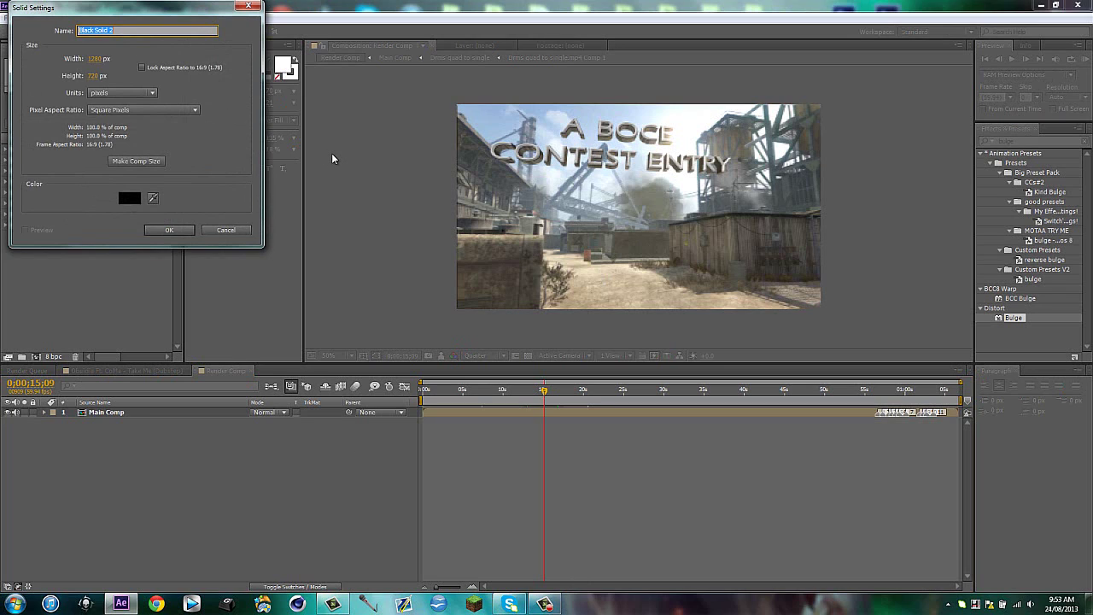
Name the new solid Grid and apply the Grid effect to it
{"action": "type", "text": "Grid"}
{"action": "key", "text": "Return"}
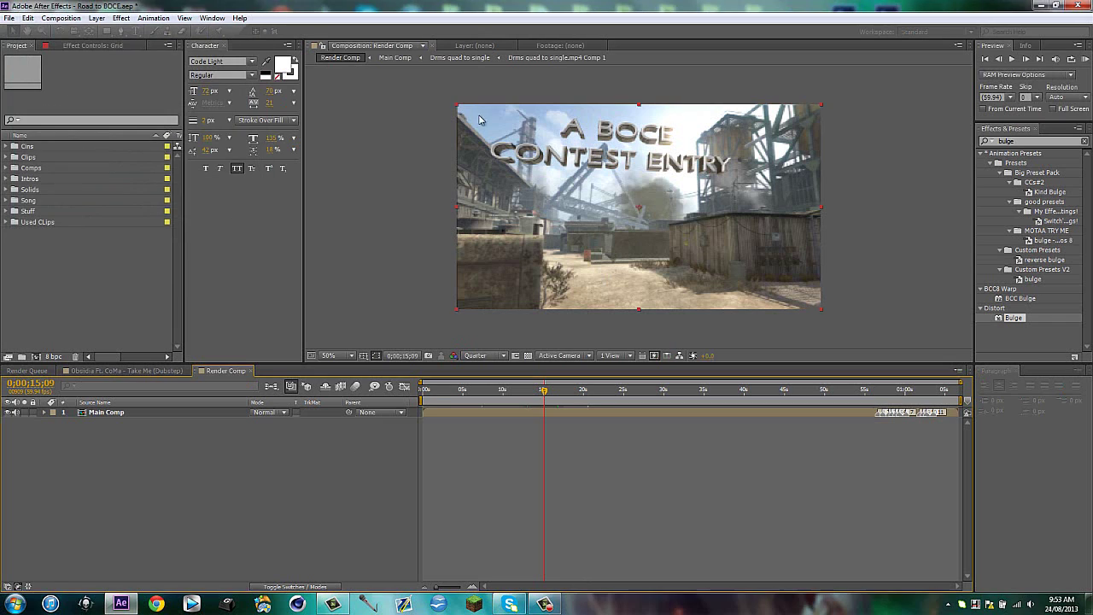
{"action": "left_click", "coordinate": [1002, 141]}
{"action": "type", "text": "gri"}
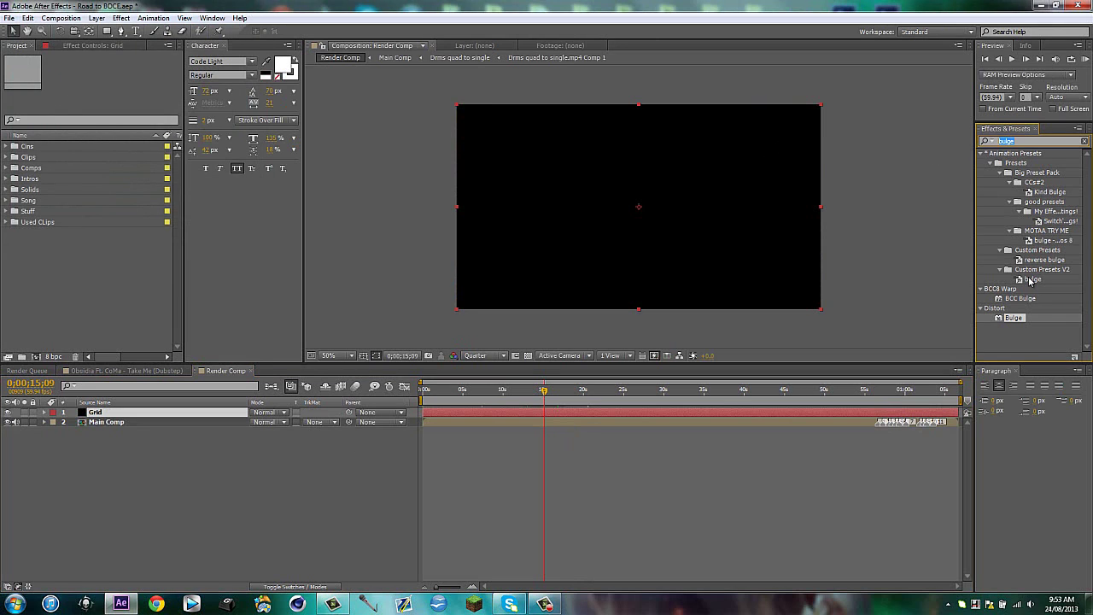
{"action": "type", "text": "d"}
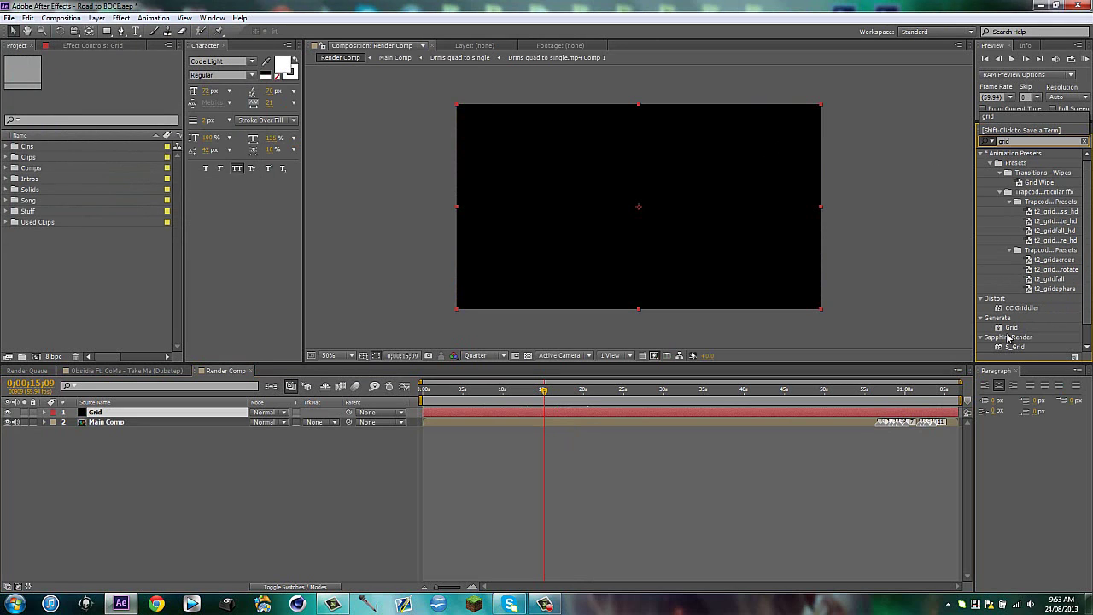
{"action": "left_click_drag", "start_coordinate": [1011, 327], "coordinate": [700, 410]}
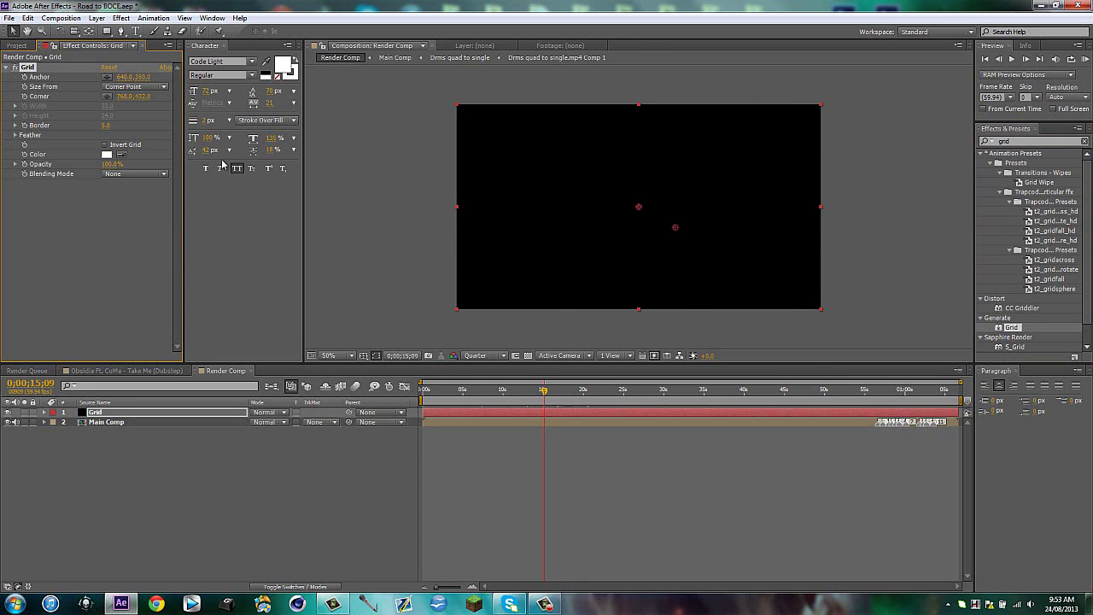
Use Width & Height Sliders with grid anchor 2000, 200 and size 2000 × 720
{"action": "left_click", "coordinate": [121, 88]}
{"action": "left_click", "coordinate": [137, 123]}
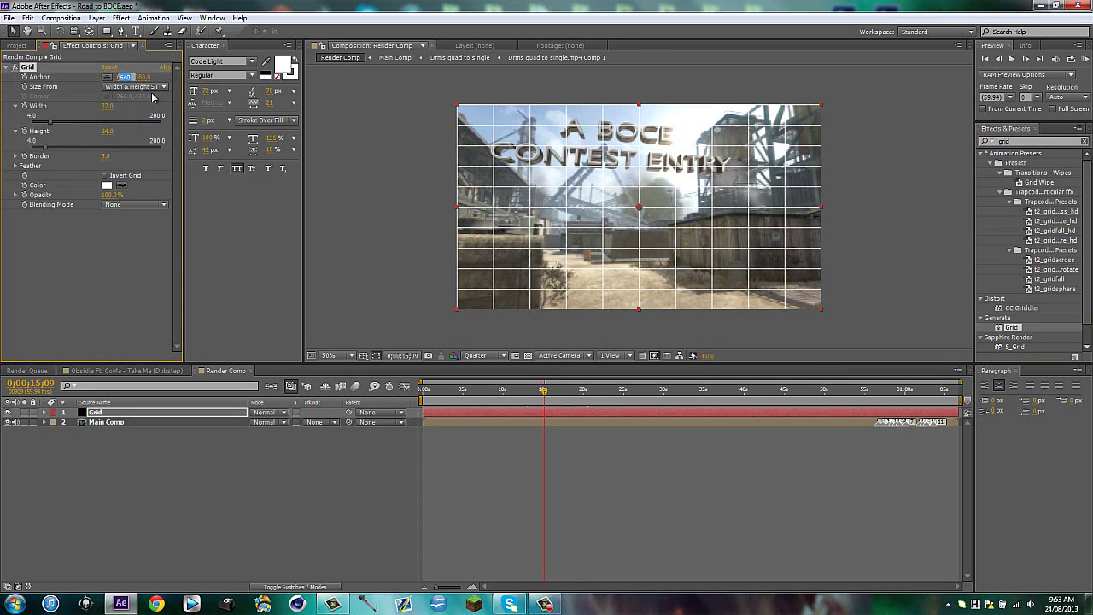
{"action": "type", "text": "2"}
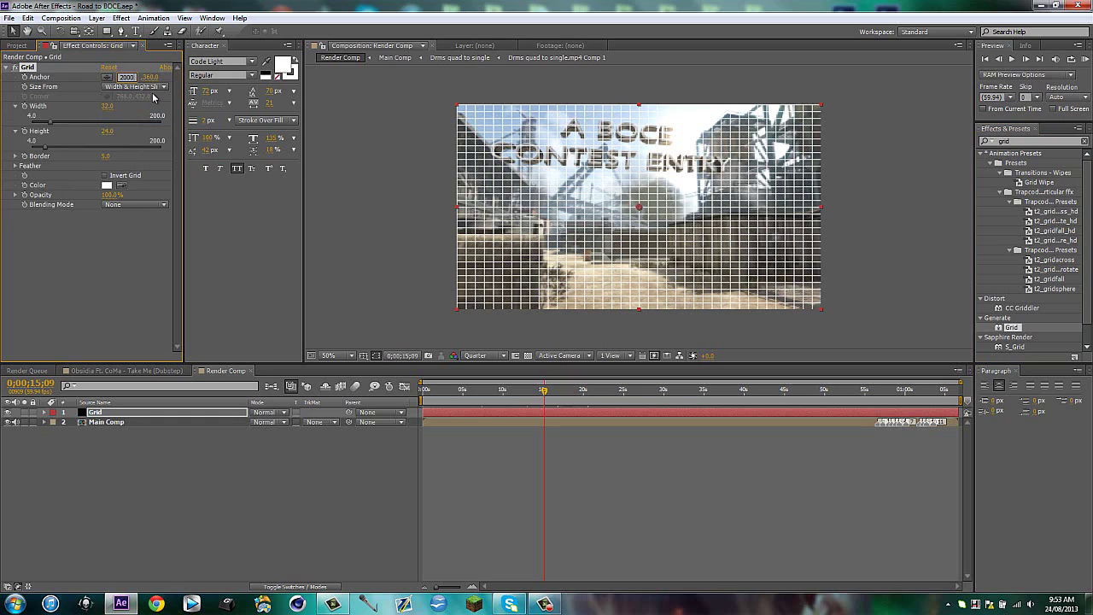
{"action": "type", "text": "000"}
{"action": "key", "text": "Tab"}
{"action": "type", "text": "200"}
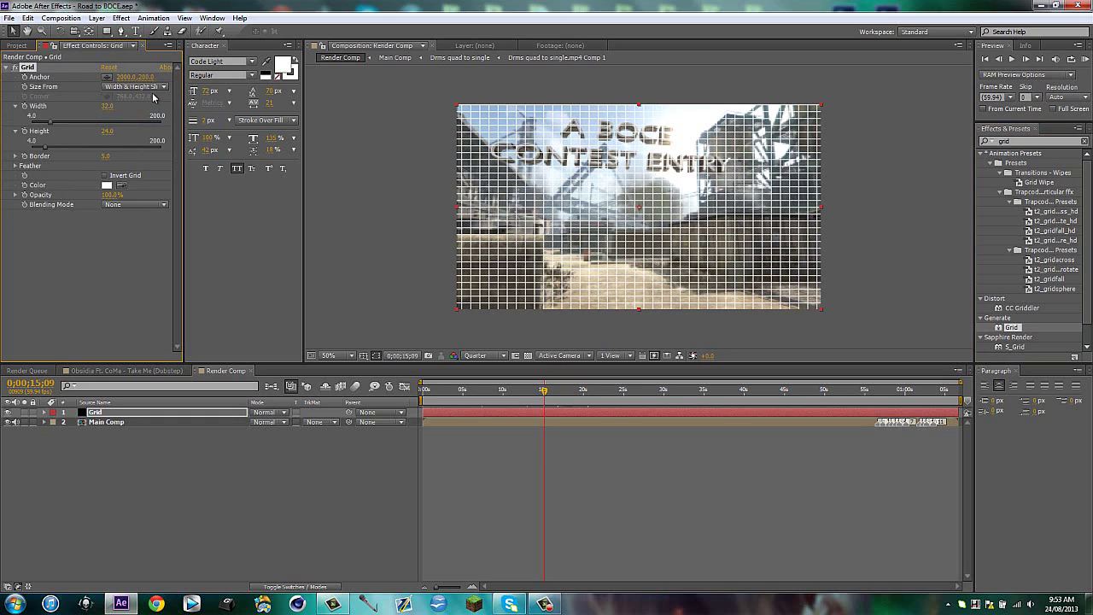
{"action": "key", "text": "Return"}
{"action": "left_click", "coordinate": [106, 107]}
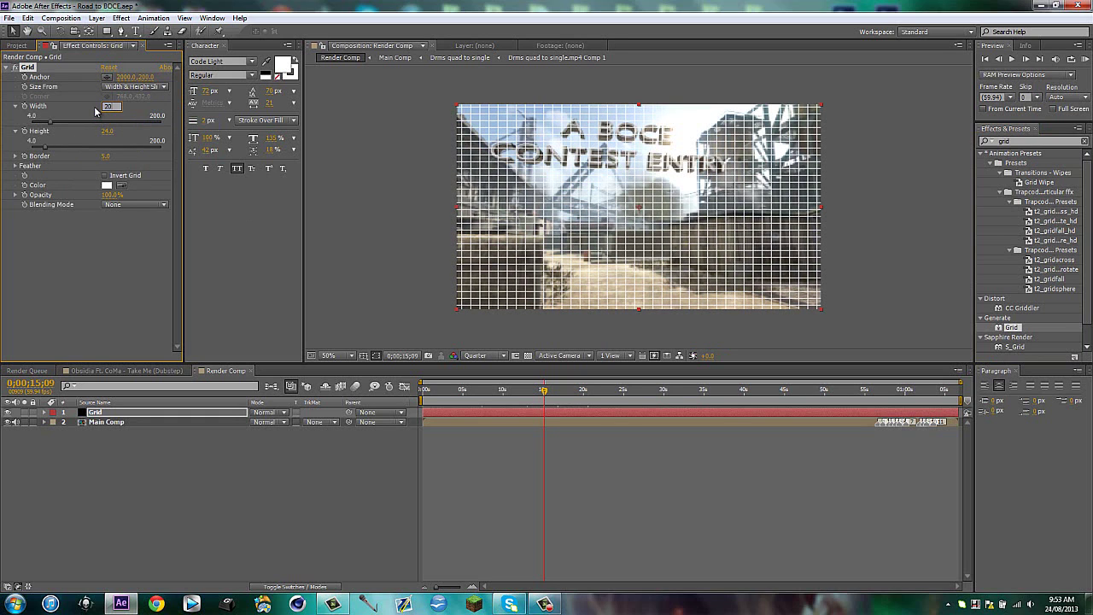
{"action": "type", "text": "2000"}
{"action": "key", "text": "Tab"}
{"action": "type", "text": "720"}
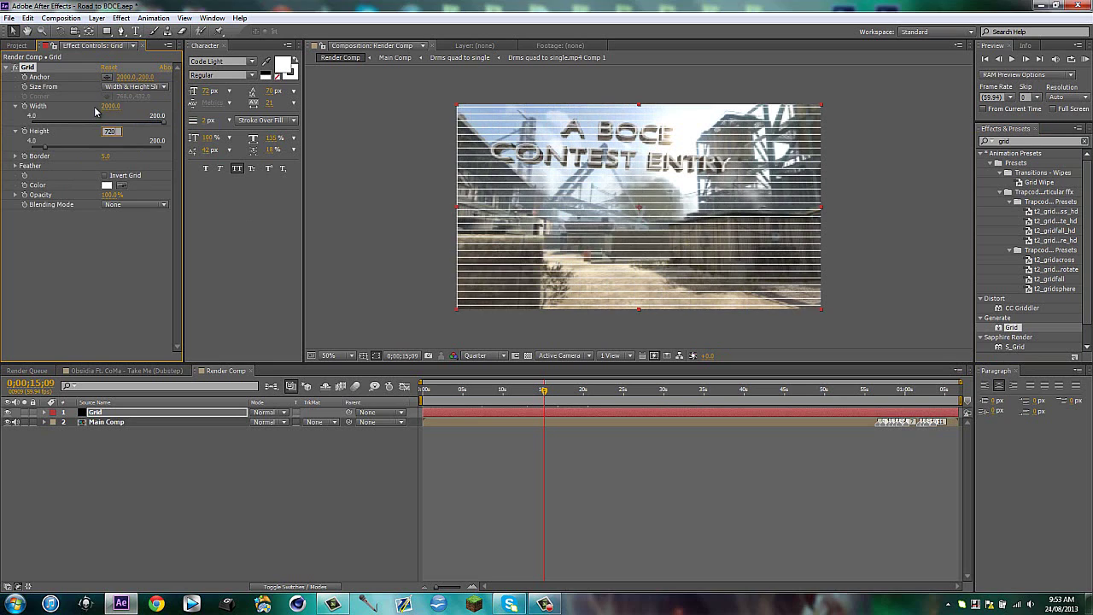
{"action": "key", "text": "Return"}
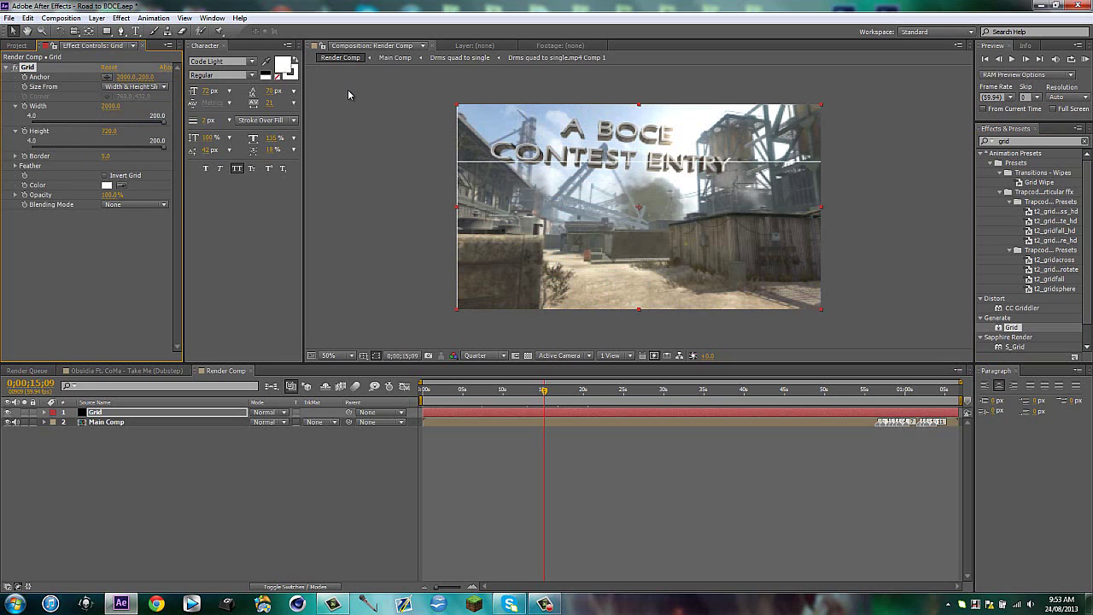
Set the grid's anchor X to -2000
{"action": "left_click", "coordinate": [128, 77]}
{"action": "type", "text": "-2000"}
{"action": "key", "text": "Return"}
{"action": "left_click_drag", "start_coordinate": [145, 77], "coordinate": [101, 74]}
{"action": "left_click_drag", "start_coordinate": [23, 68], "coordinate": [22, 72]}
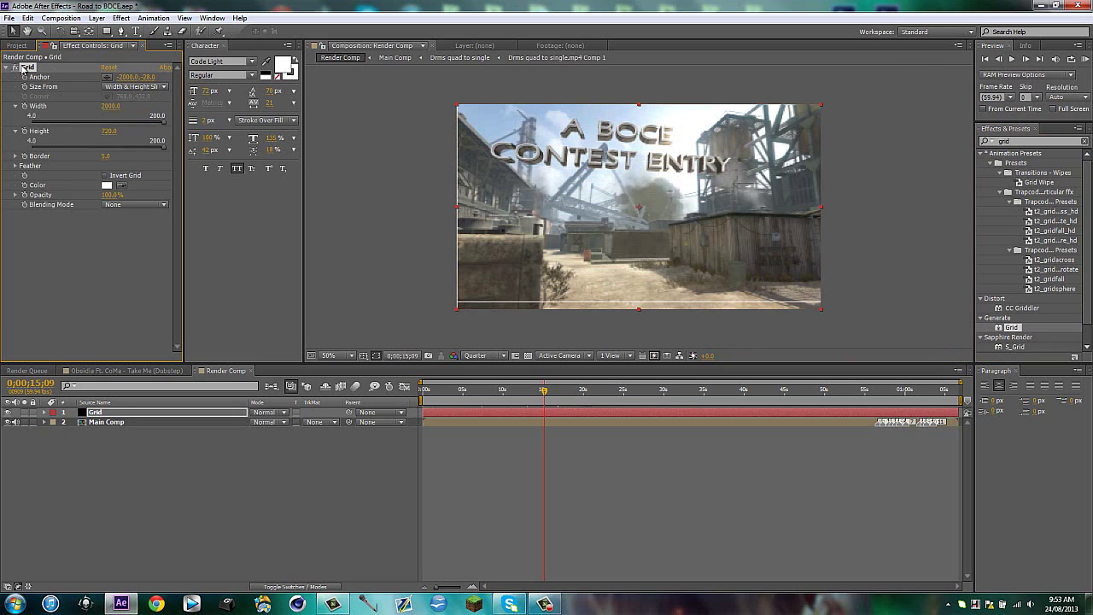
{"action": "left_click", "coordinate": [149, 77]}
{"action": "type", "text": "0"}
{"action": "key", "text": "Return"}
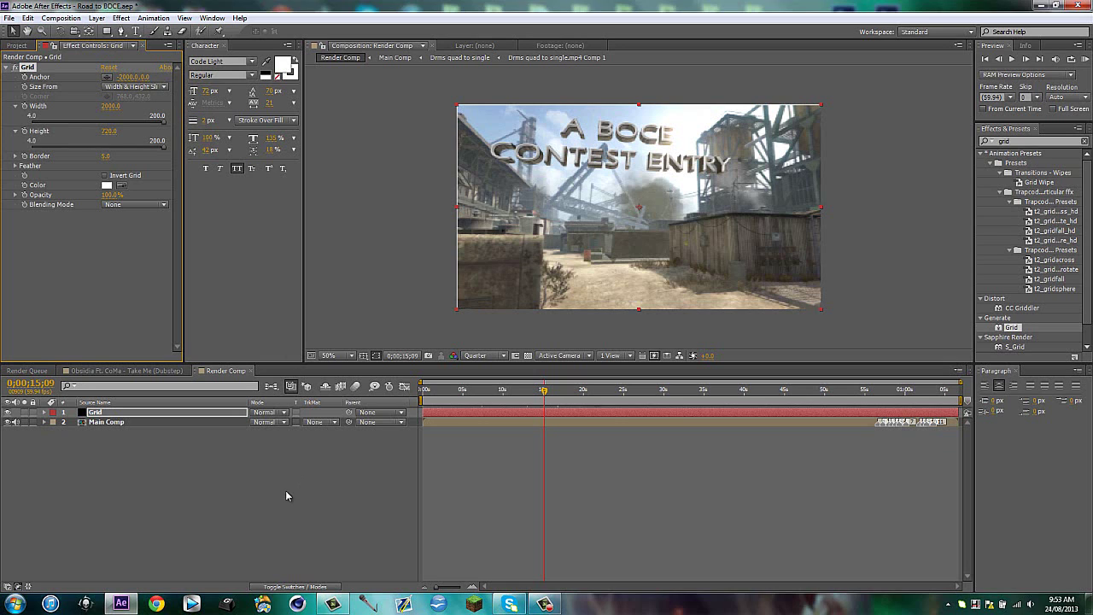
Make the grid black with a border of 75, then nudge the anchor to -2102
{"action": "left_click", "coordinate": [107, 185]}
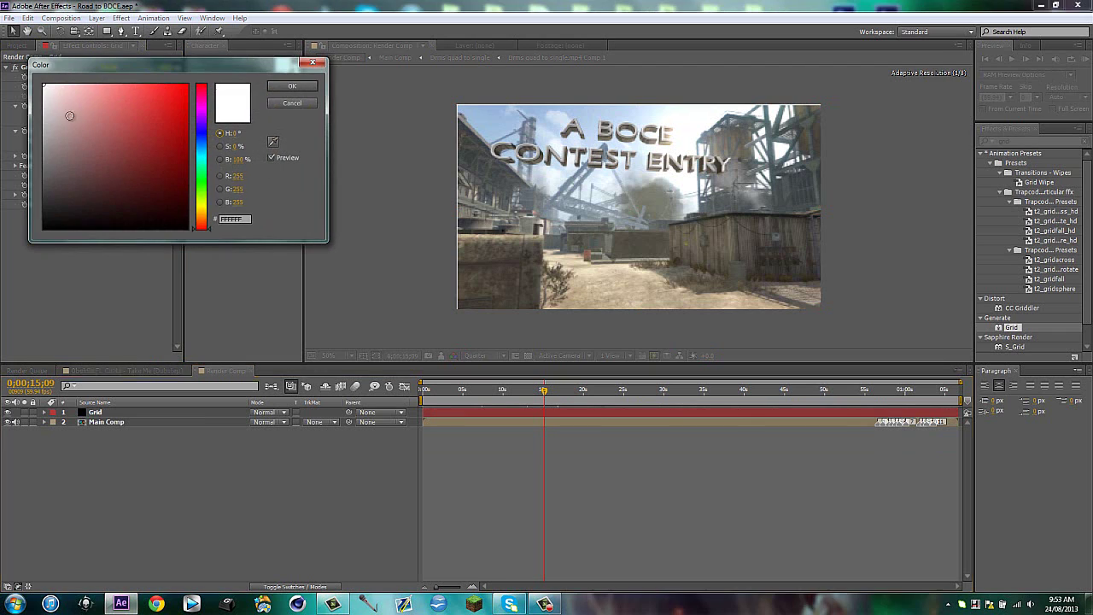
{"action": "left_click_drag", "start_coordinate": [69, 116], "coordinate": [43, 229]}
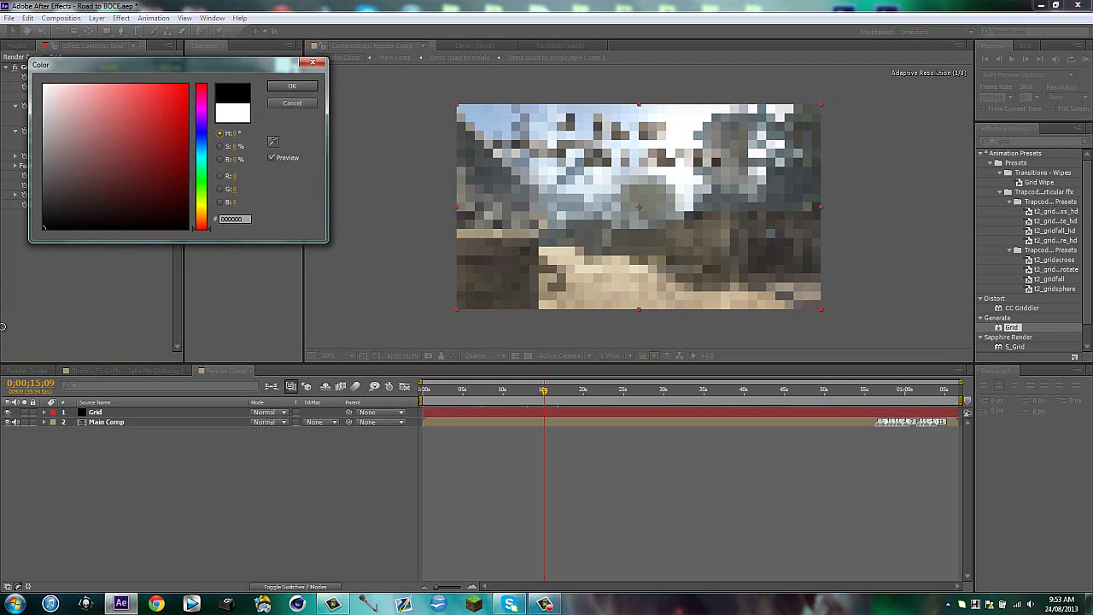
{"action": "left_click", "coordinate": [310, 85]}
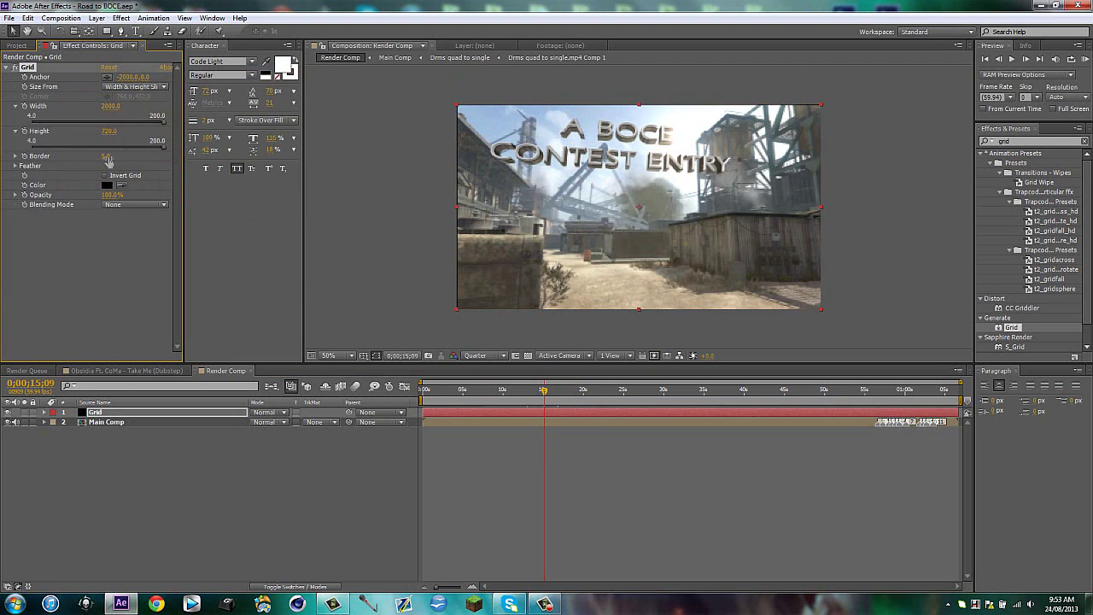
{"action": "left_click", "coordinate": [106, 157]}
{"action": "type", "text": "75"}
{"action": "key", "text": "Return"}
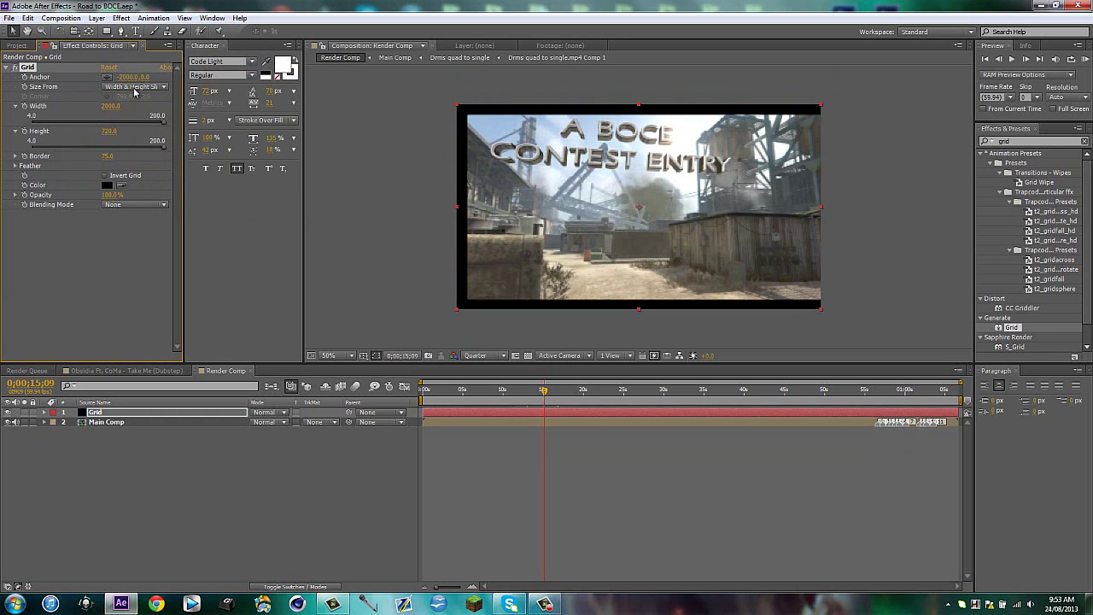
{"action": "left_click_drag", "start_coordinate": [128, 76], "coordinate": [55, 95]}
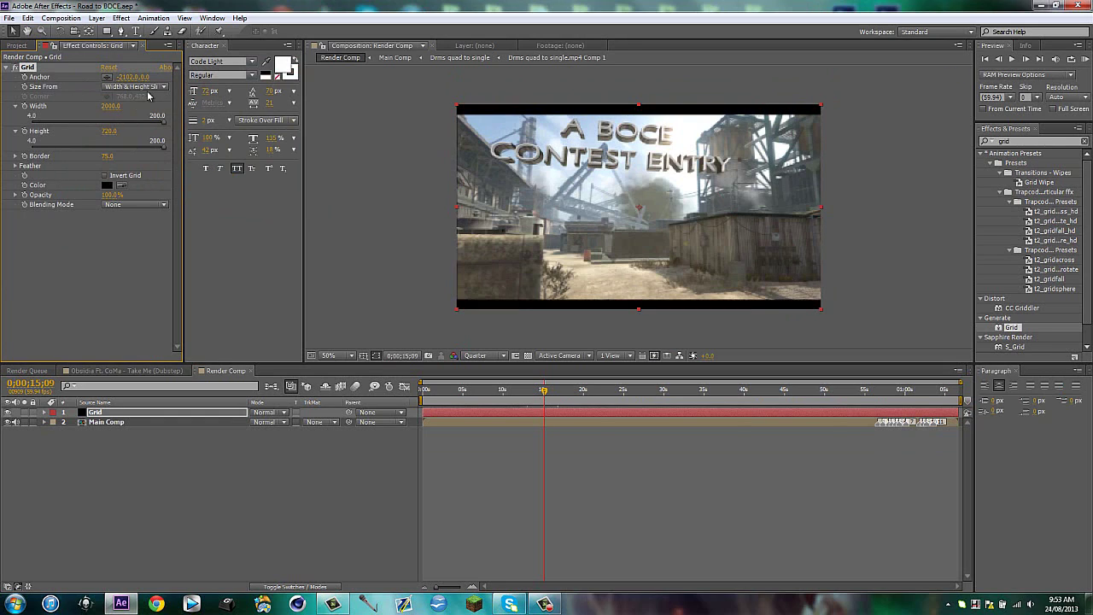
{"action": "left_click", "coordinate": [289, 494]}
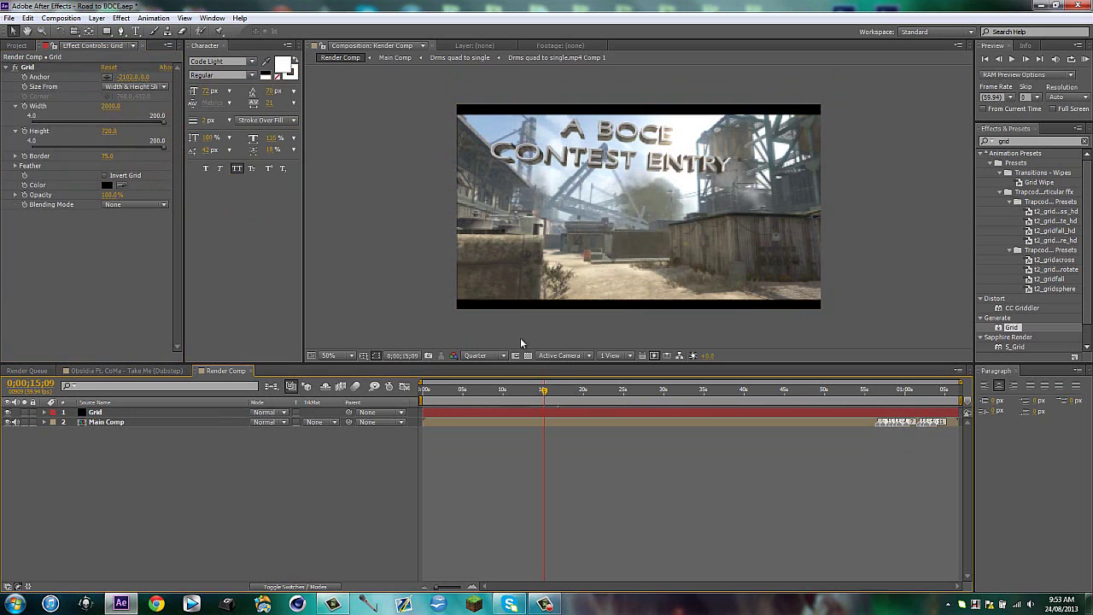
Search the effects library for 'wiggle', then clear it and search for 'transform'
{"action": "left_click", "coordinate": [1056, 142]}
{"action": "type", "text": "wiggle"}
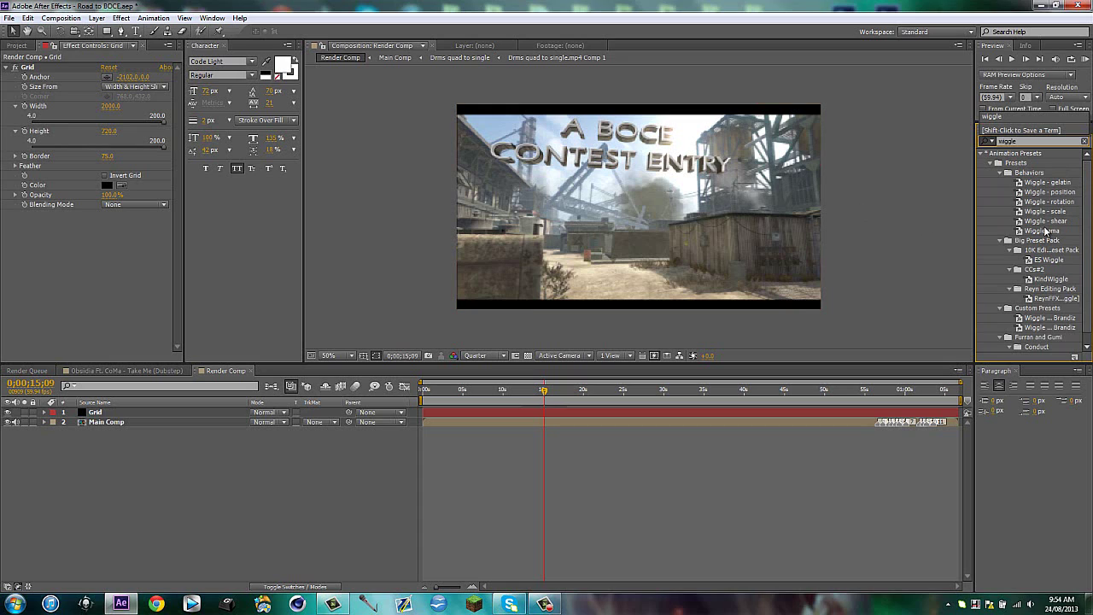
{"action": "scroll", "coordinate": [1062, 243], "scroll_direction": "down", "scroll_amount": 1}
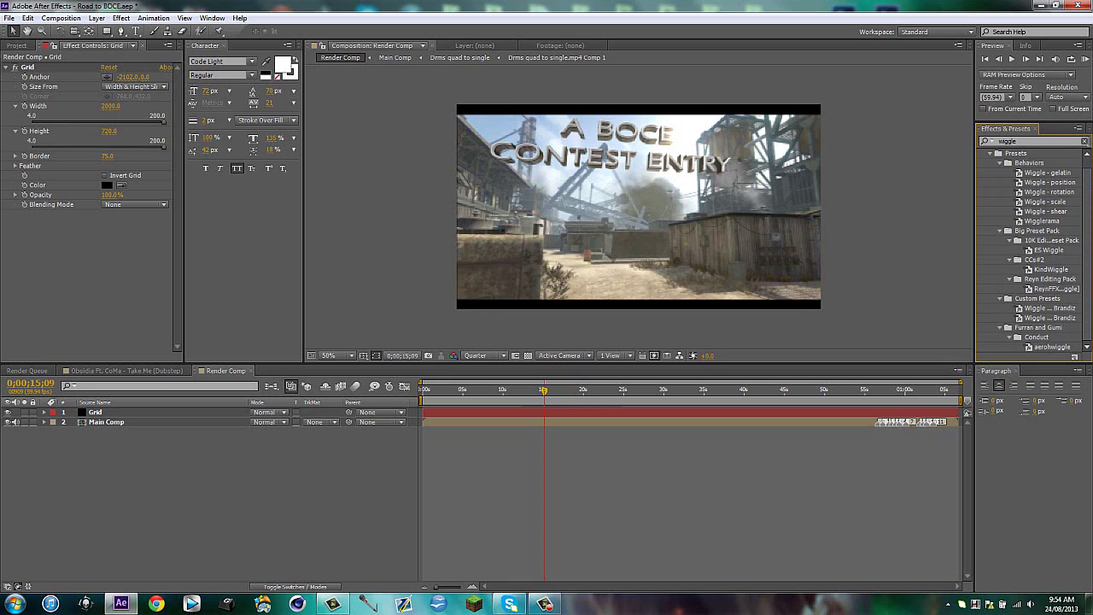
{"action": "left_click", "coordinate": [1085, 142]}
{"action": "left_click", "coordinate": [1060, 142]}
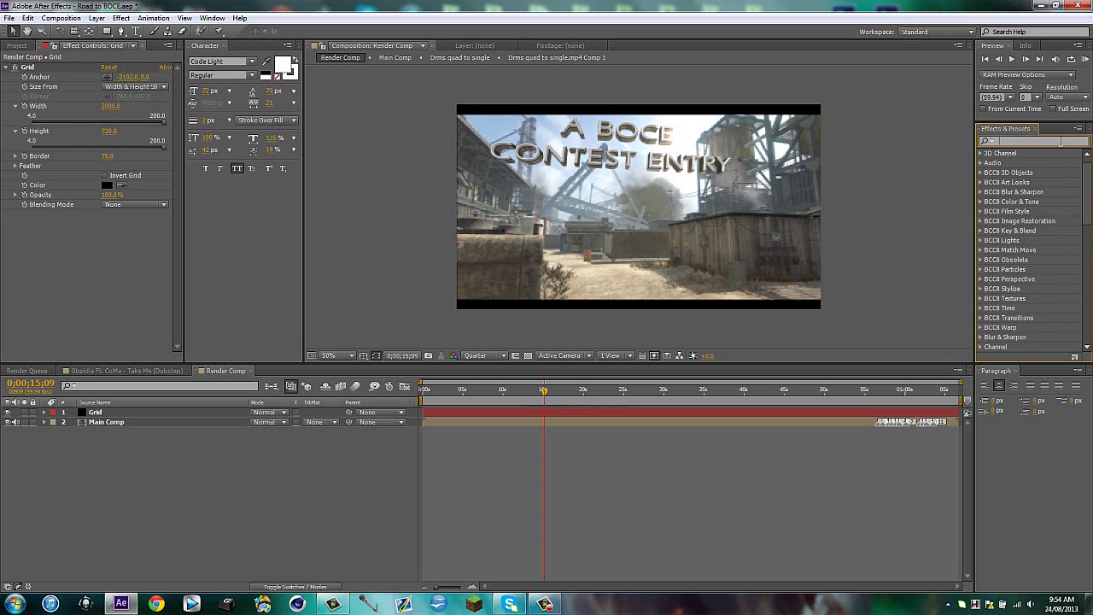
{"action": "type", "text": "transfor,m"}
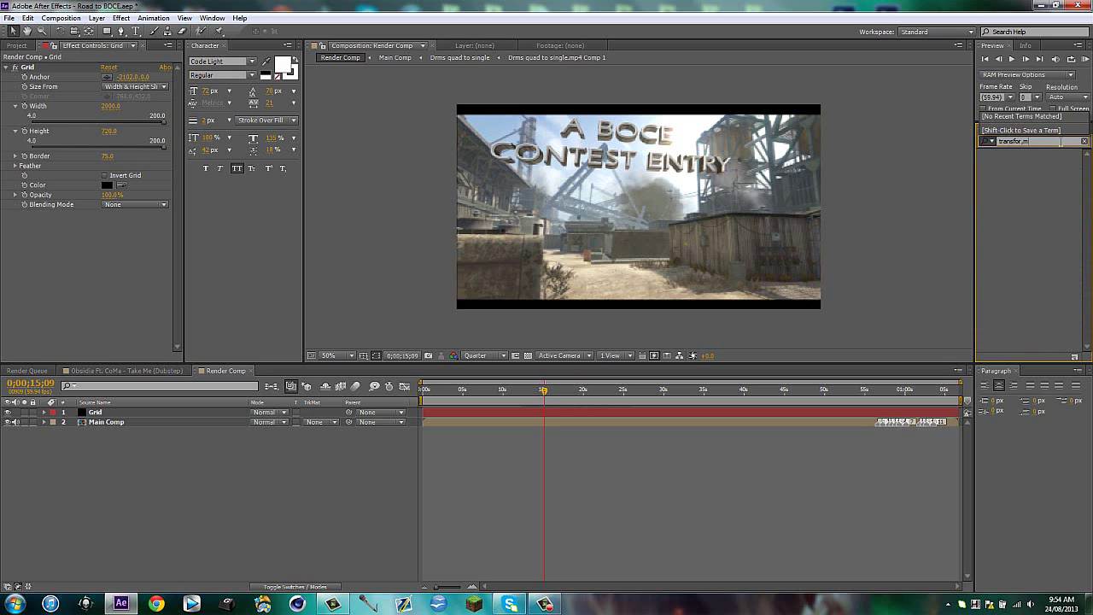
{"action": "key", "text": "BackSpace"}
{"action": "key", "text": "BackSpace"}
Apply Transform to Main Comp with Rotation wiggle(0.3,3) and Position wiggle(0.2,3) expressions
{"action": "type", "text": "m"}
{"action": "left_click_drag", "start_coordinate": [1023, 164], "coordinate": [610, 420]}
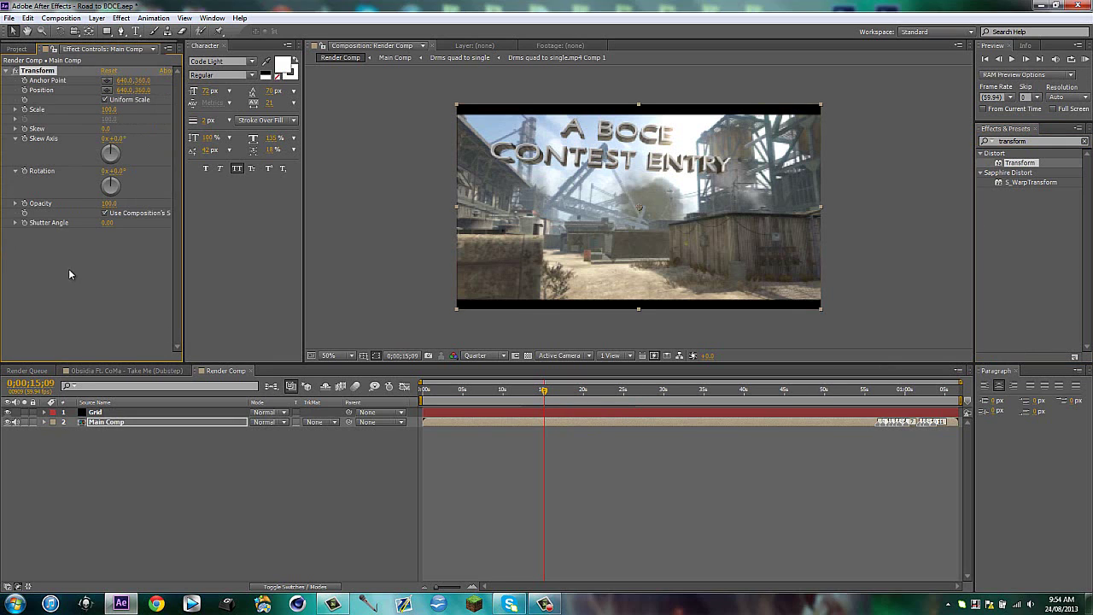
{"action": "left_click", "coordinate": [28, 171]}
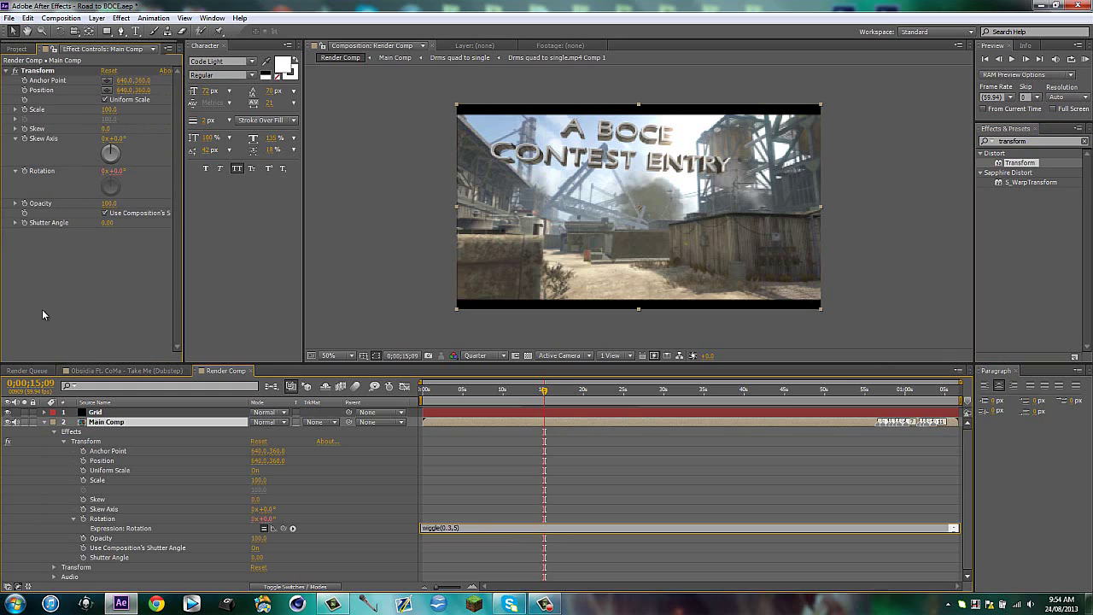
{"action": "left_click", "coordinate": [476, 331]}
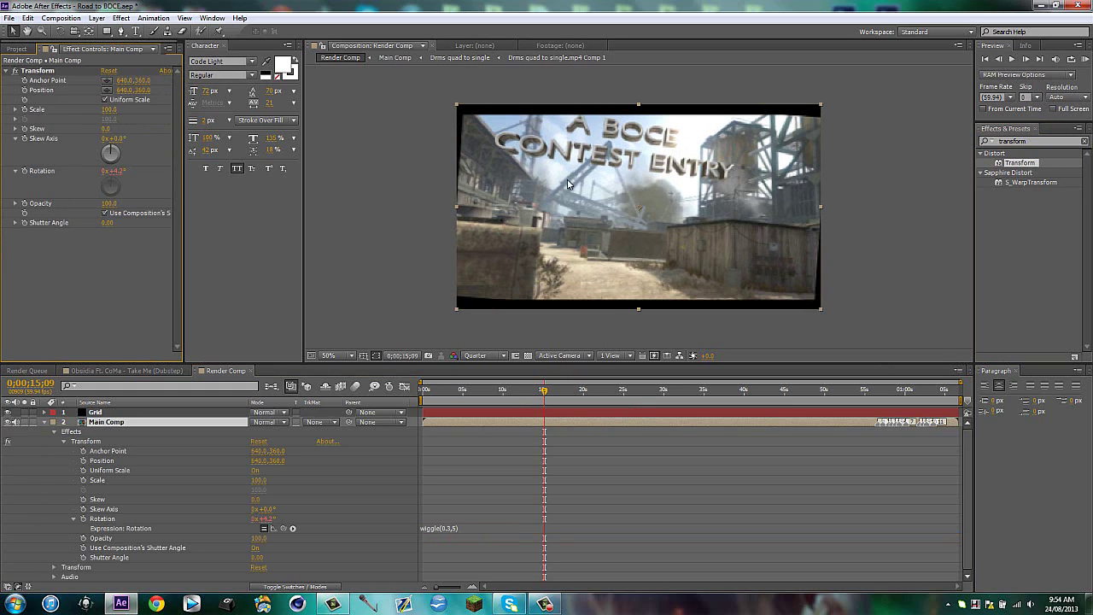
{"action": "left_click", "coordinate": [458, 529]}
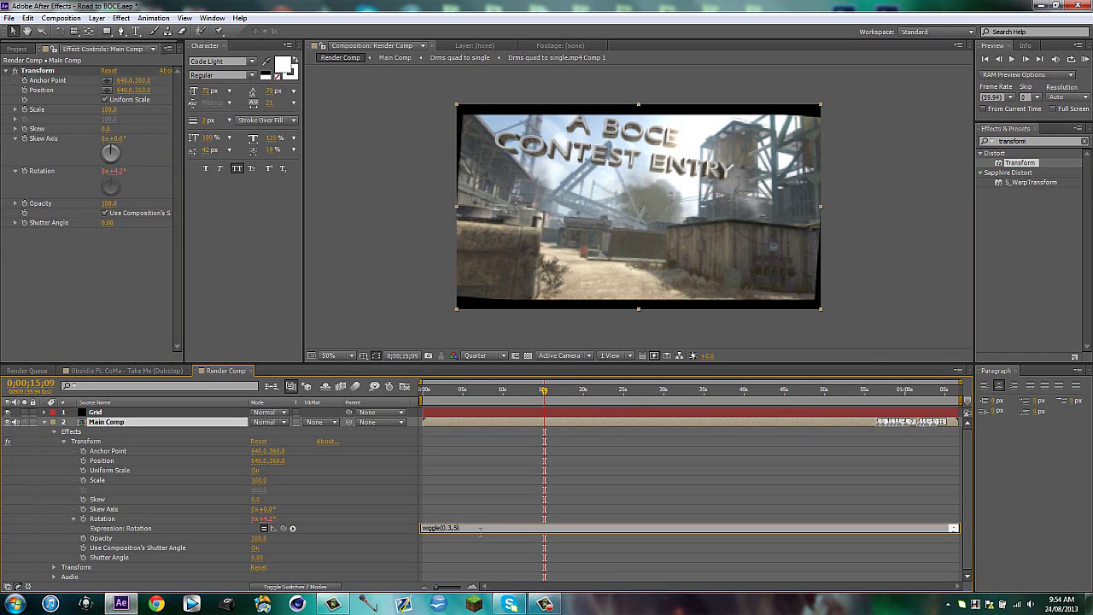
{"action": "left_click", "coordinate": [497, 466]}
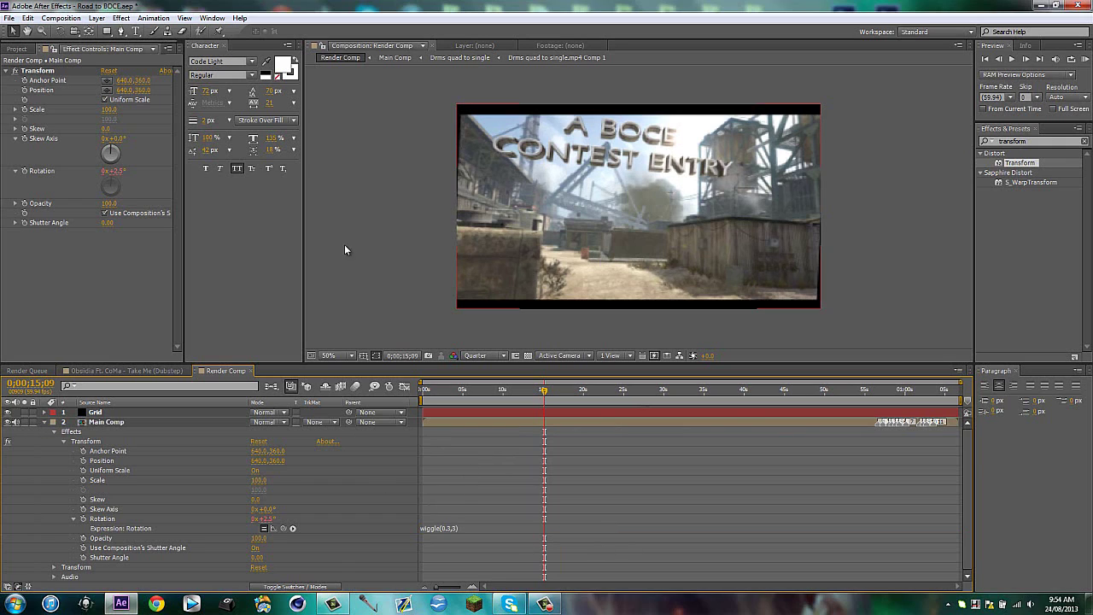
{"action": "left_click", "coordinate": [25, 90]}
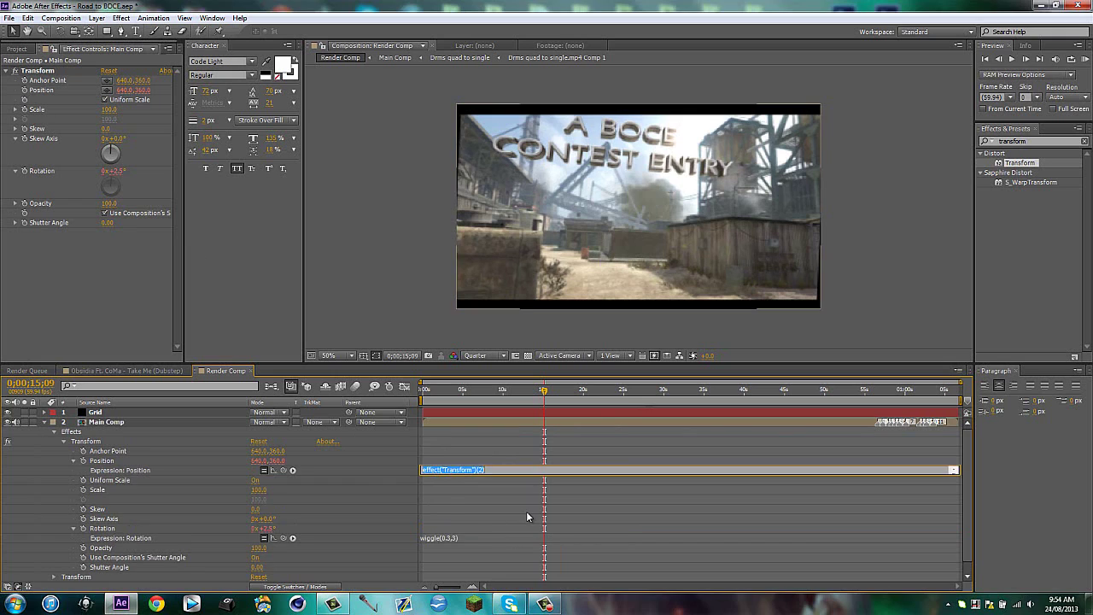
{"action": "type", "text": "wiggle(0.2,3)"}
{"action": "left_click", "coordinate": [527, 512]}
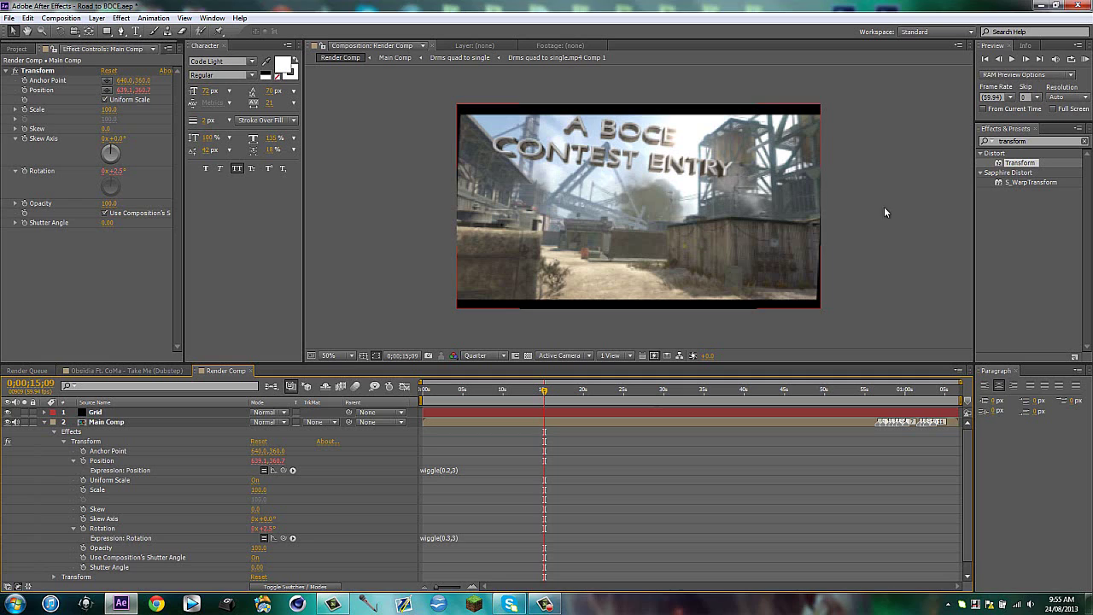
Set the Transform Scale to 105 and check the framing at points up to 45 seconds
{"action": "left_click", "coordinate": [45, 422]}
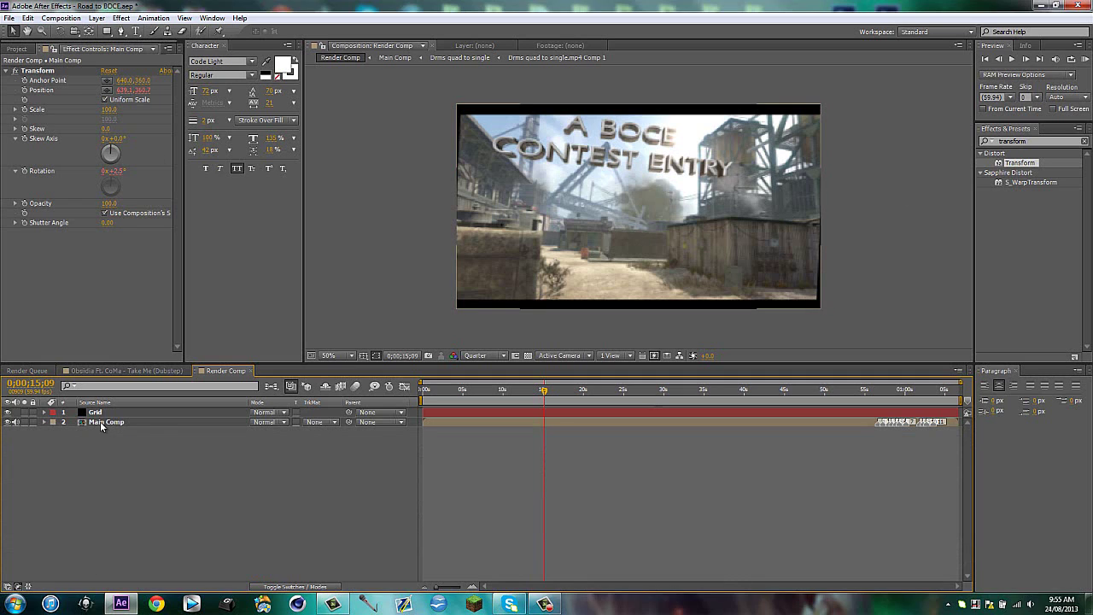
{"action": "left_click", "coordinate": [110, 110]}
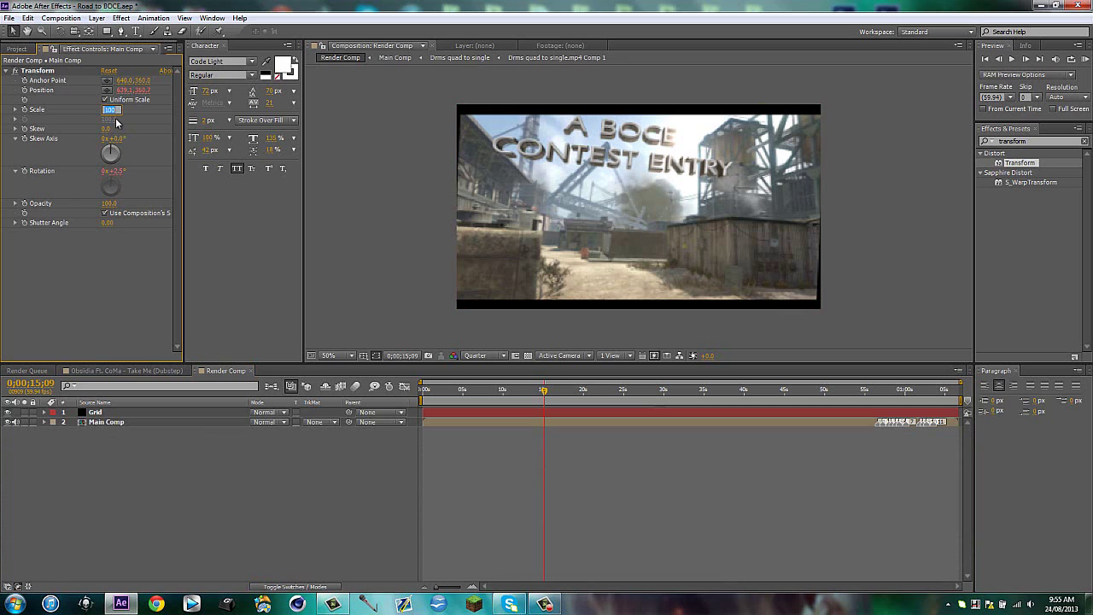
{"action": "type", "text": "105"}
{"action": "key", "text": "Return"}
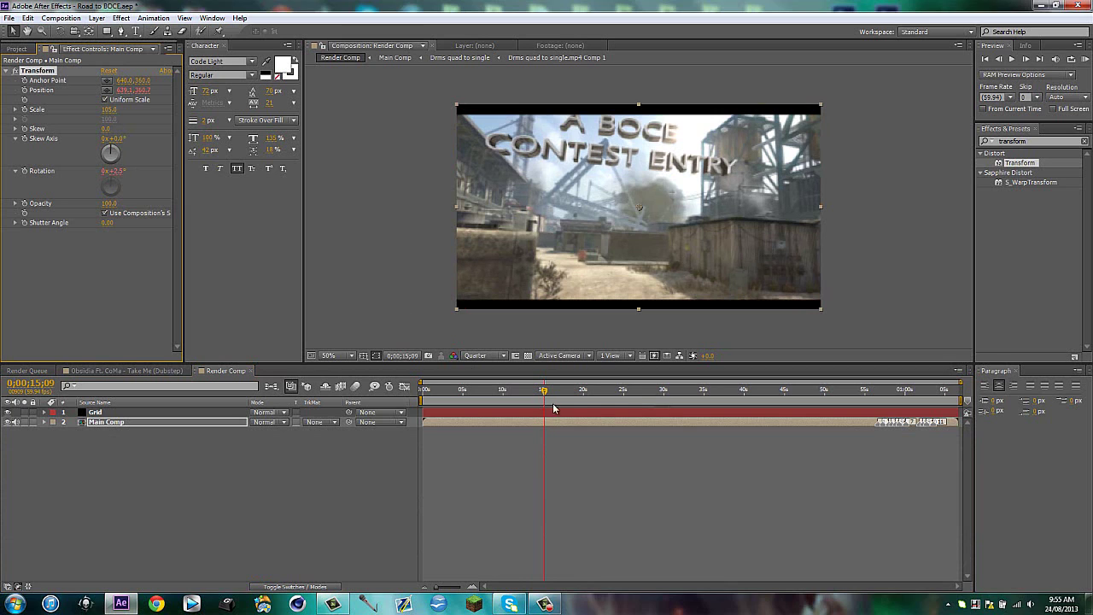
{"action": "left_click", "coordinate": [603, 391]}
{"action": "left_click", "coordinate": [659, 391]}
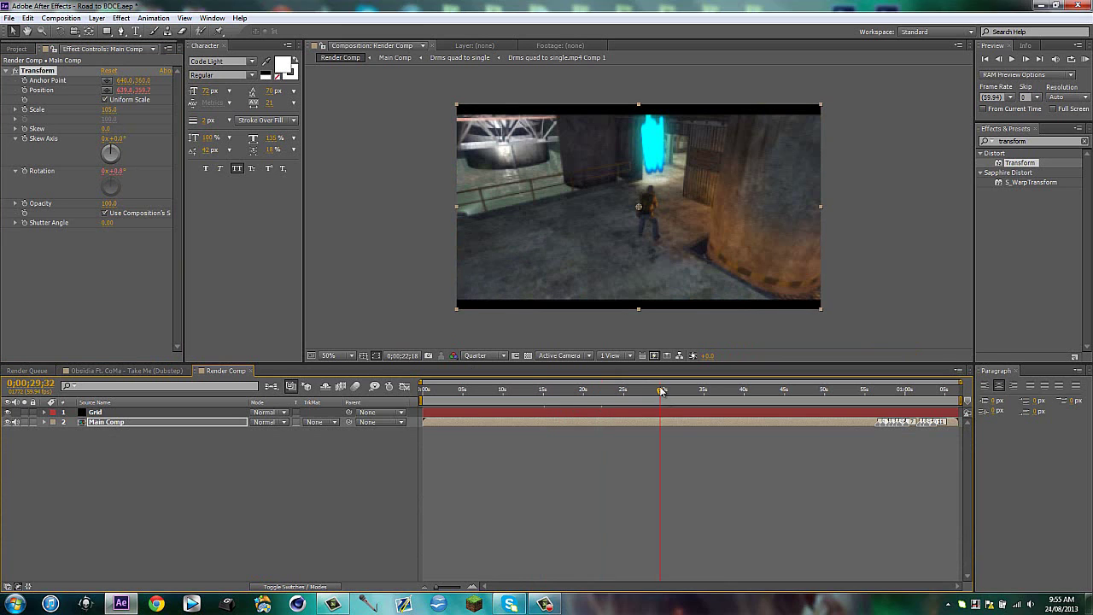
{"action": "left_click", "coordinate": [718, 398]}
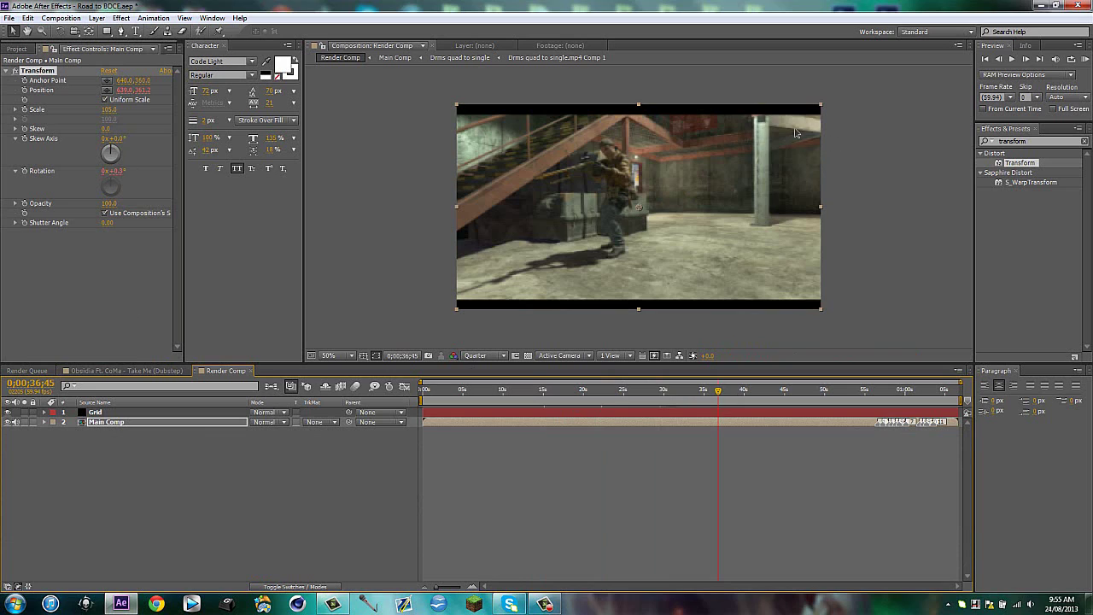
{"action": "left_click", "coordinate": [784, 394]}
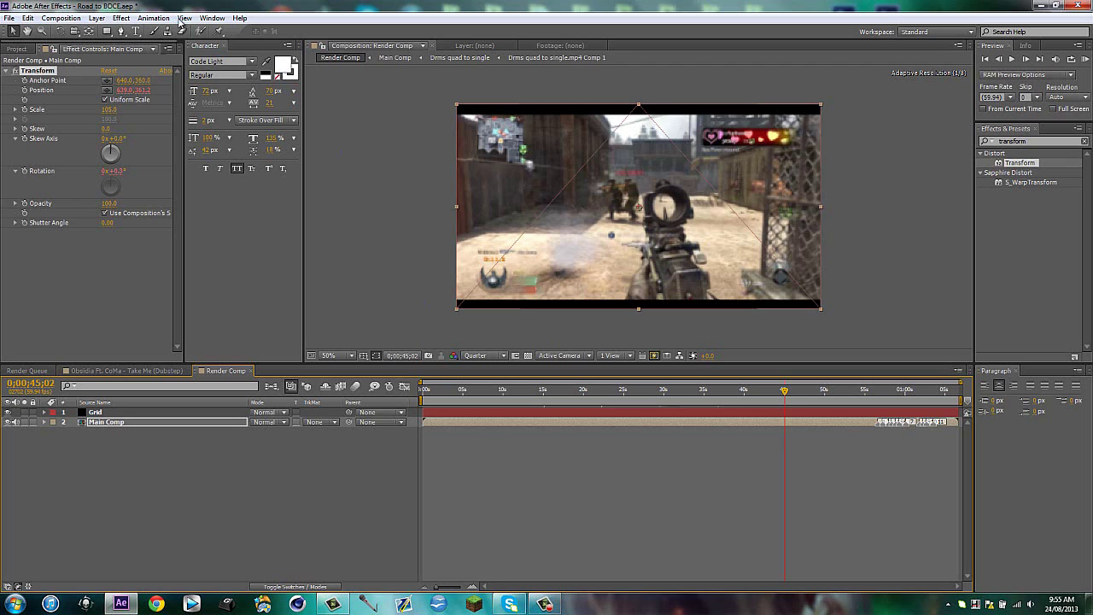
Move the playhead to the Sector 7 logo frame near 9 seconds and save the Road to BOCE project
{"action": "key", "text": "Home"}
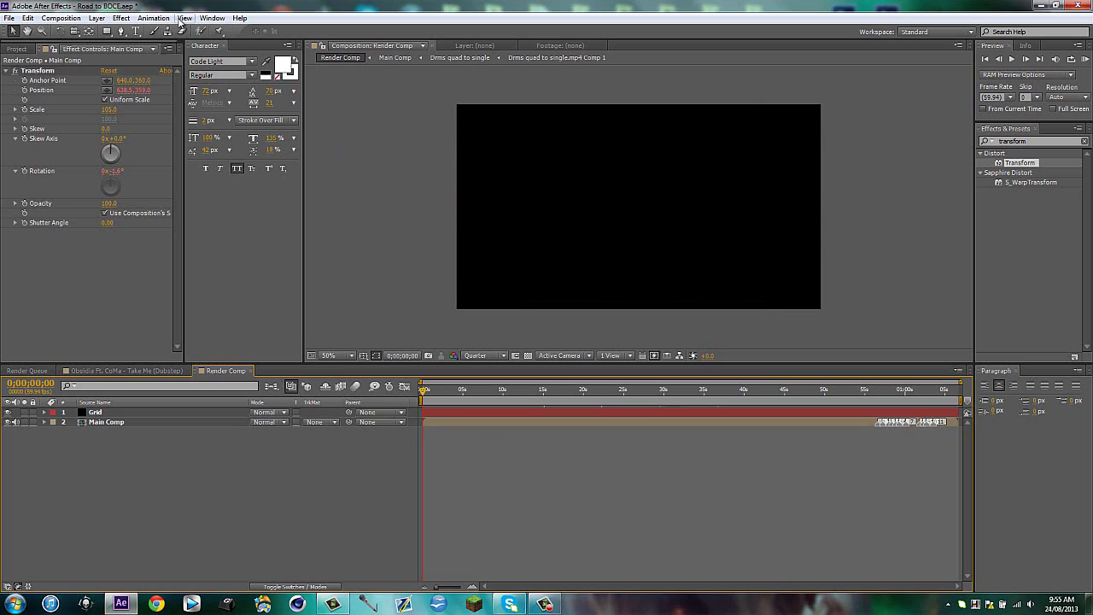
{"action": "left_click", "coordinate": [502, 394]}
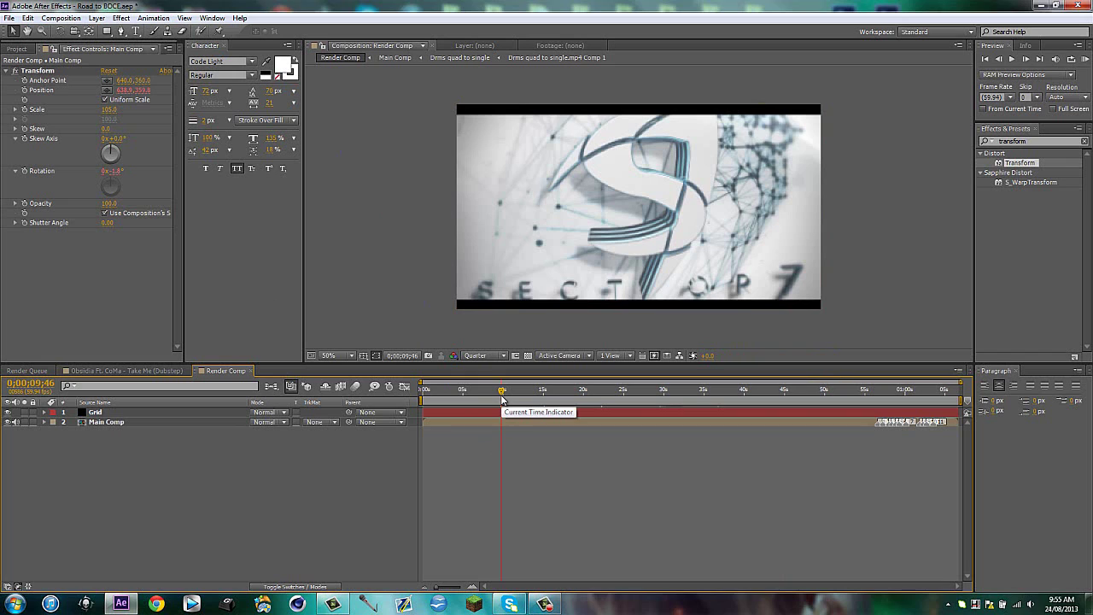
{"action": "key", "text": "ctrl+s"}
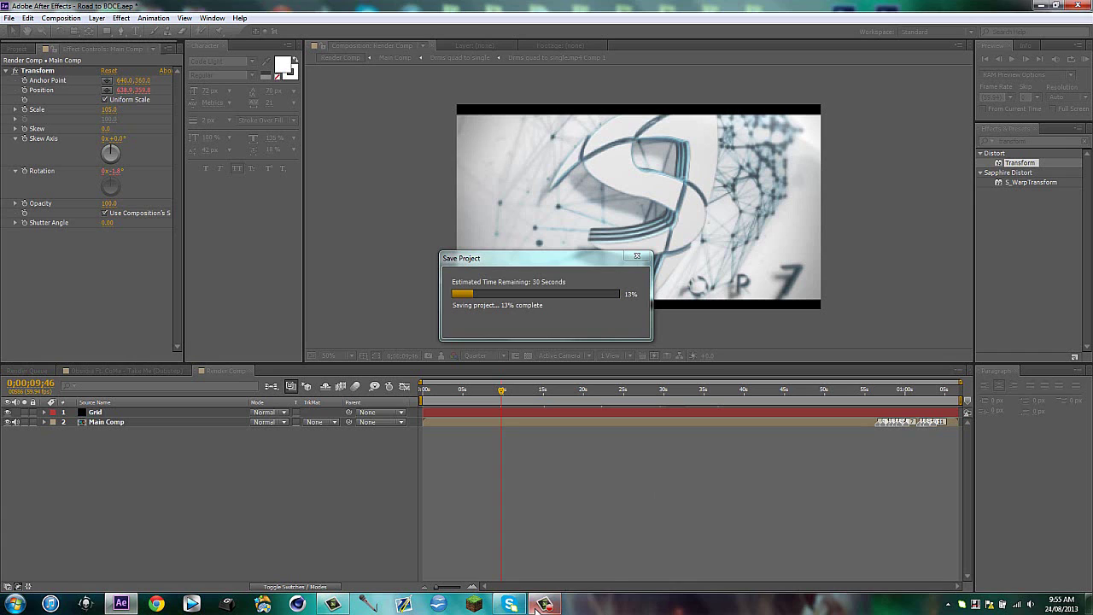
{"action": "mouse_move", "coordinate": [536, 607]}
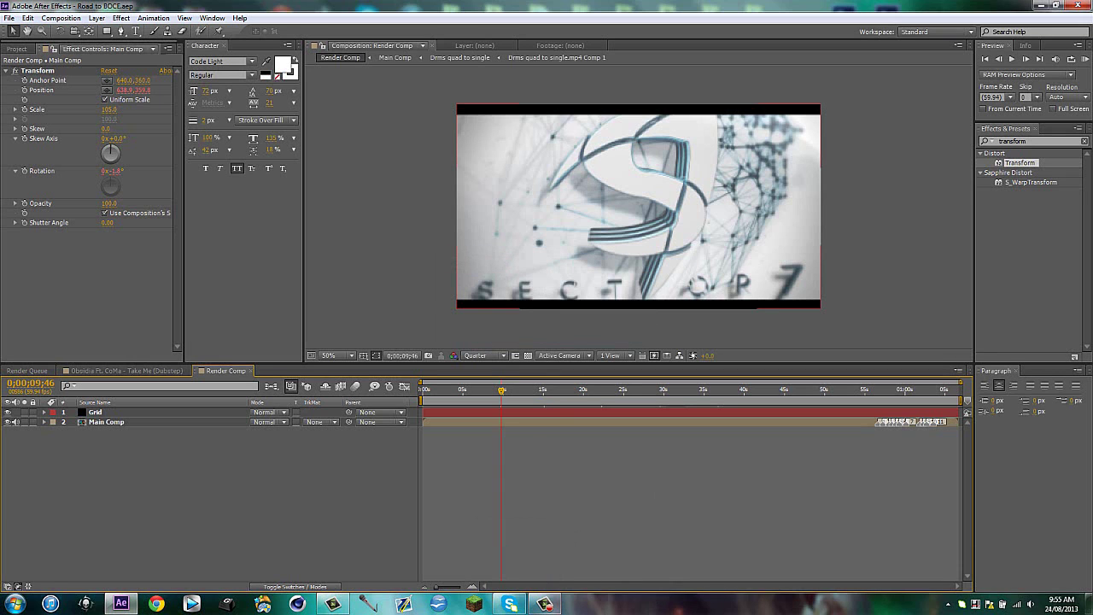
{"action": "left_click", "coordinate": [543, 604]}
Inspect the Glow settings of Adjustment Layer 22 and CC #1, then hide layers CC #1 and CC #2
{"action": "left_click", "coordinate": [1037, 552]}
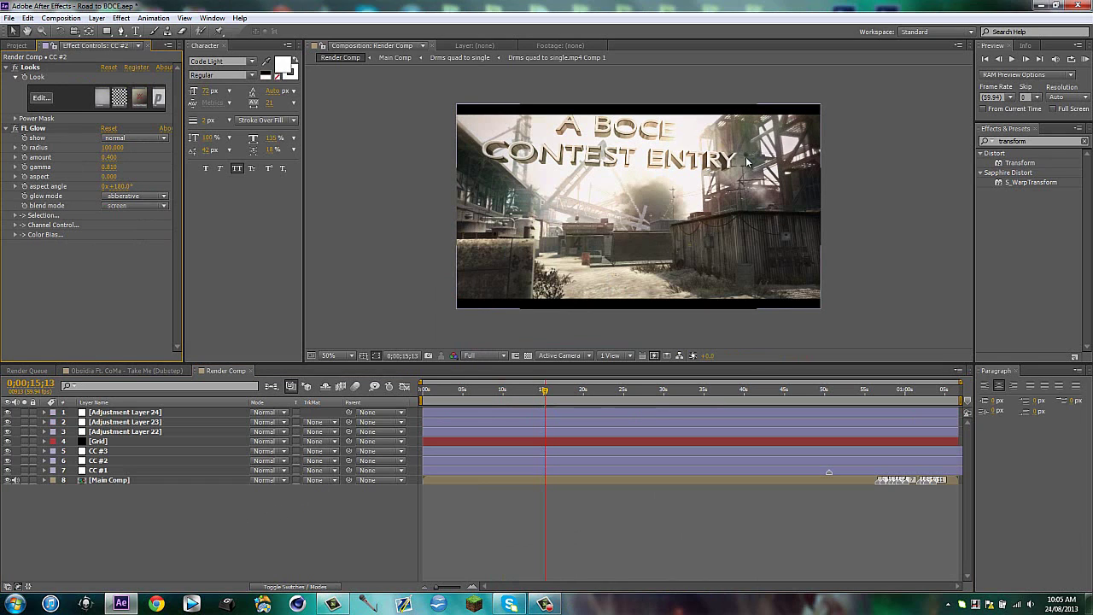
{"action": "left_click", "coordinate": [118, 431]}
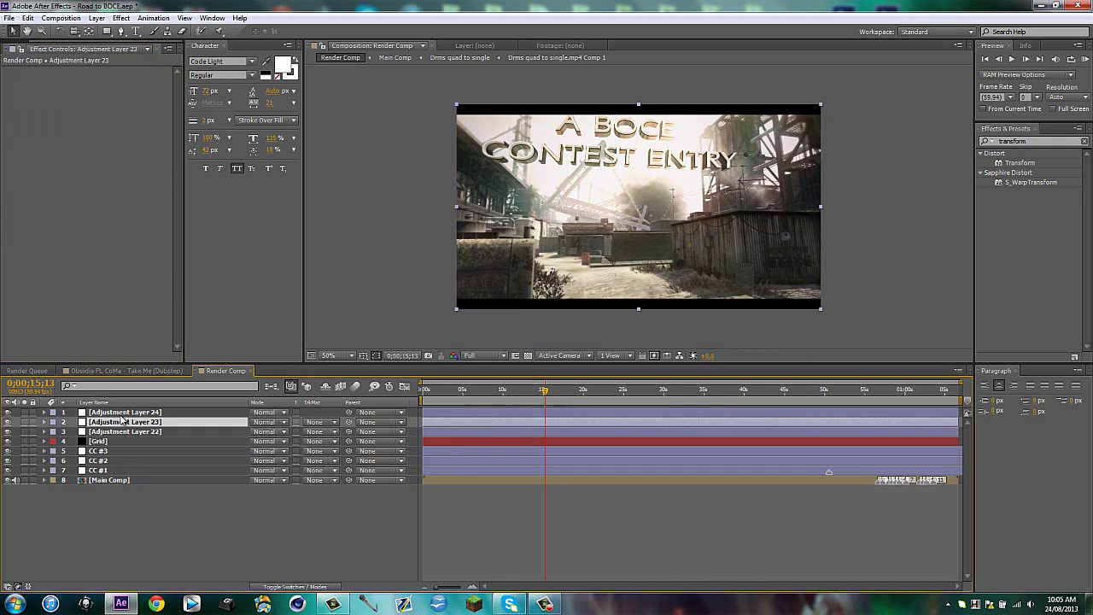
{"action": "left_click", "coordinate": [98, 470]}
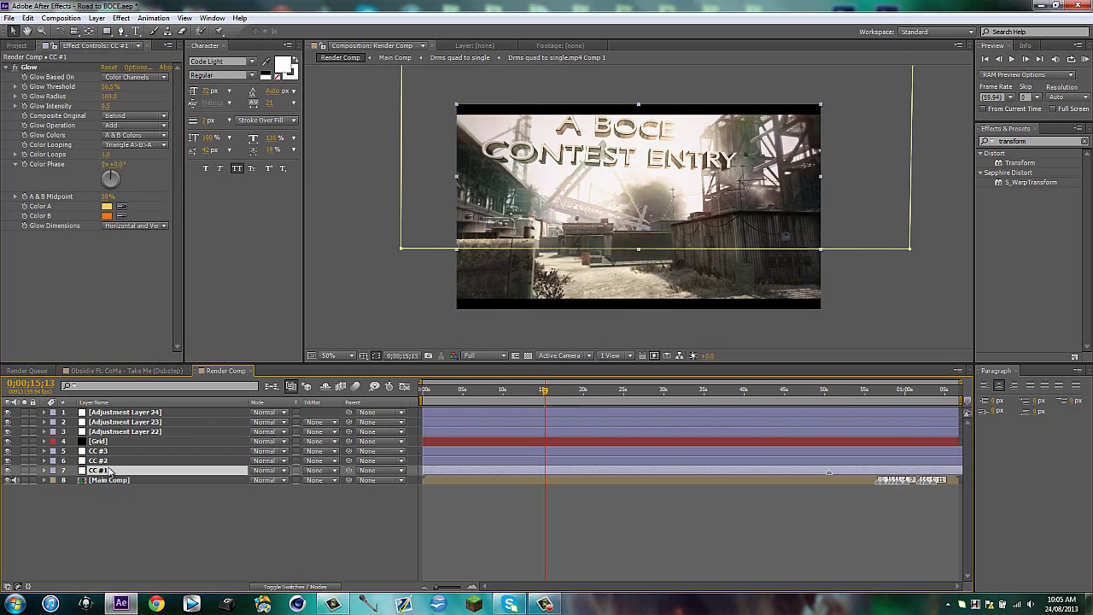
{"action": "left_click", "coordinate": [38, 70]}
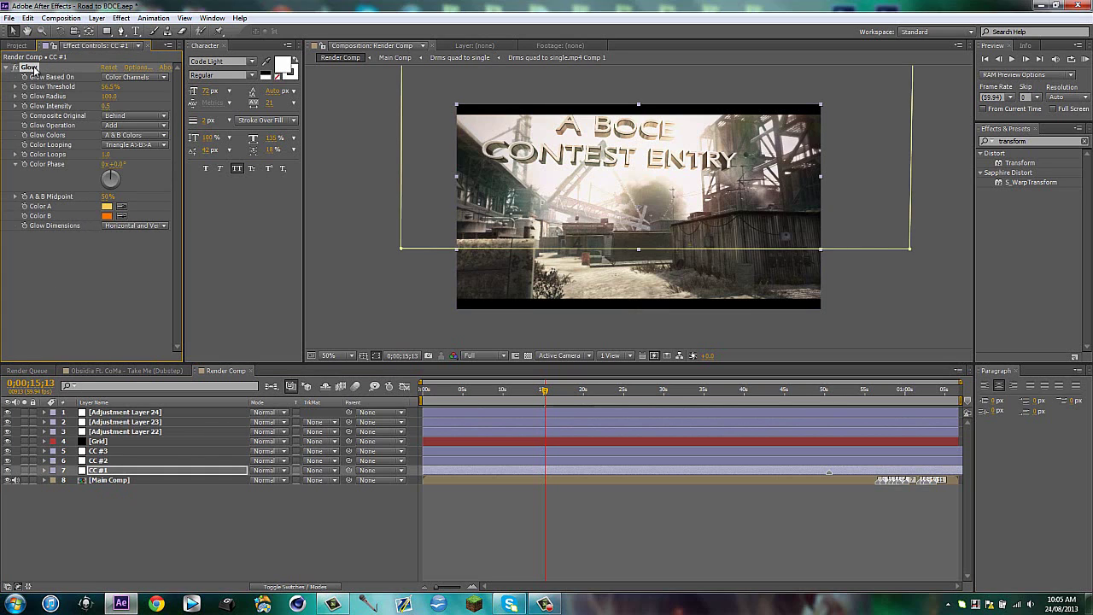
{"action": "left_click", "coordinate": [130, 433]}
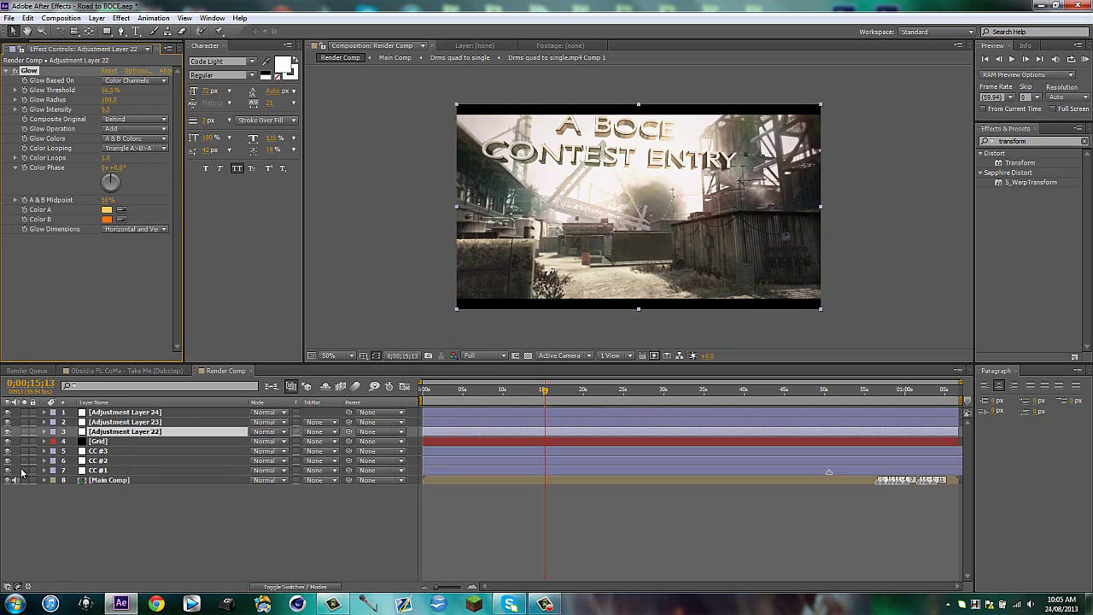
{"action": "left_click", "coordinate": [11, 480]}
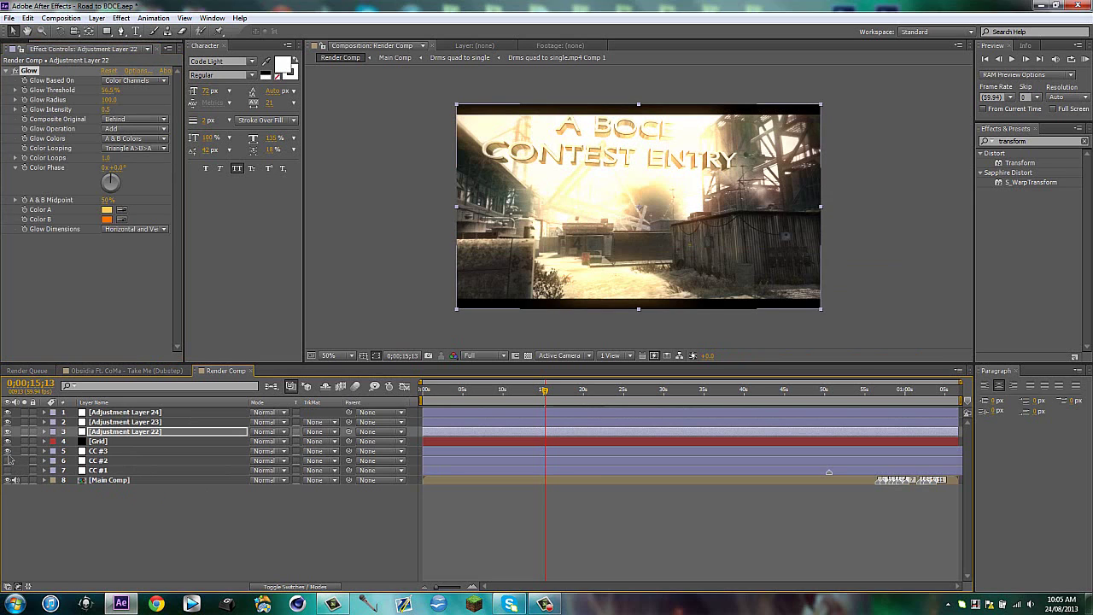
{"action": "left_click", "coordinate": [10, 460]}
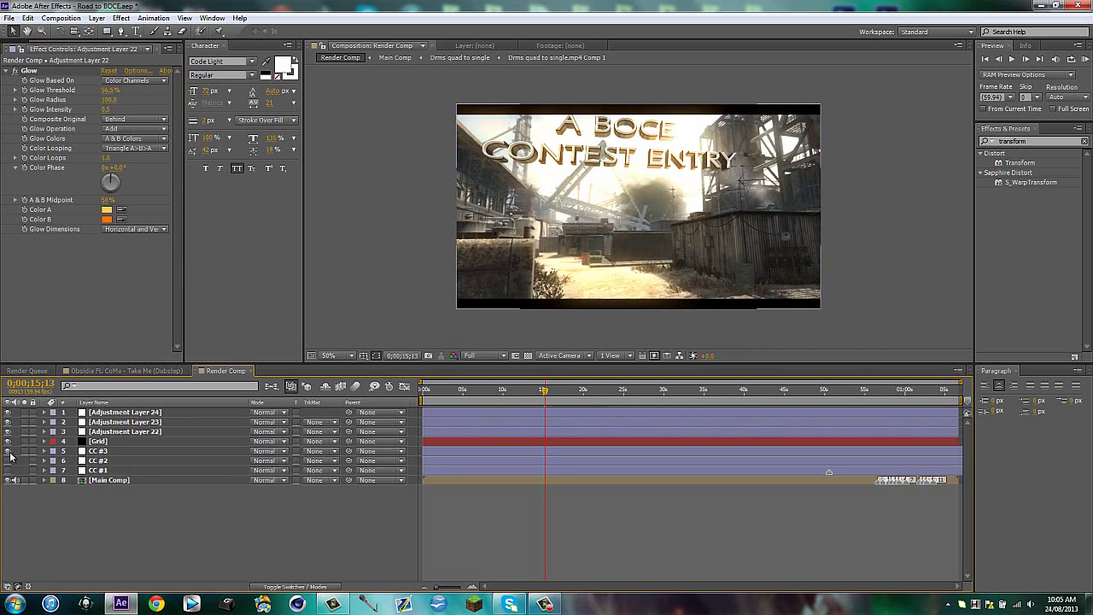
Try Glow Intensity 1.0 on Adjustment Layer 22, then undo it back to 0.5
{"action": "left_click", "coordinate": [127, 434]}
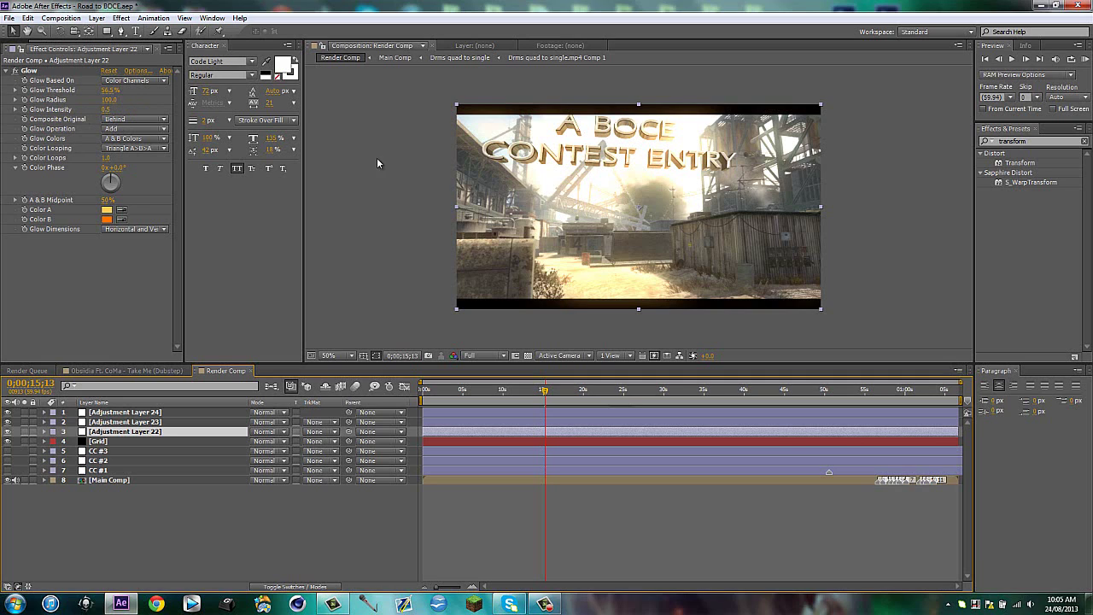
{"action": "left_click", "coordinate": [105, 109]}
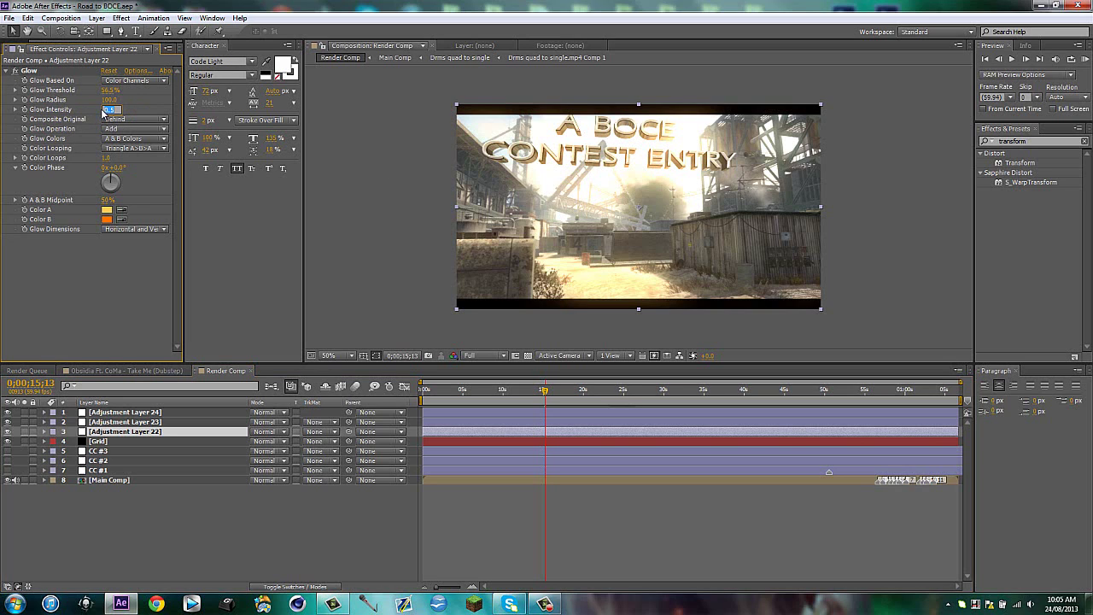
{"action": "type", "text": "1"}
{"action": "key", "text": "Return"}
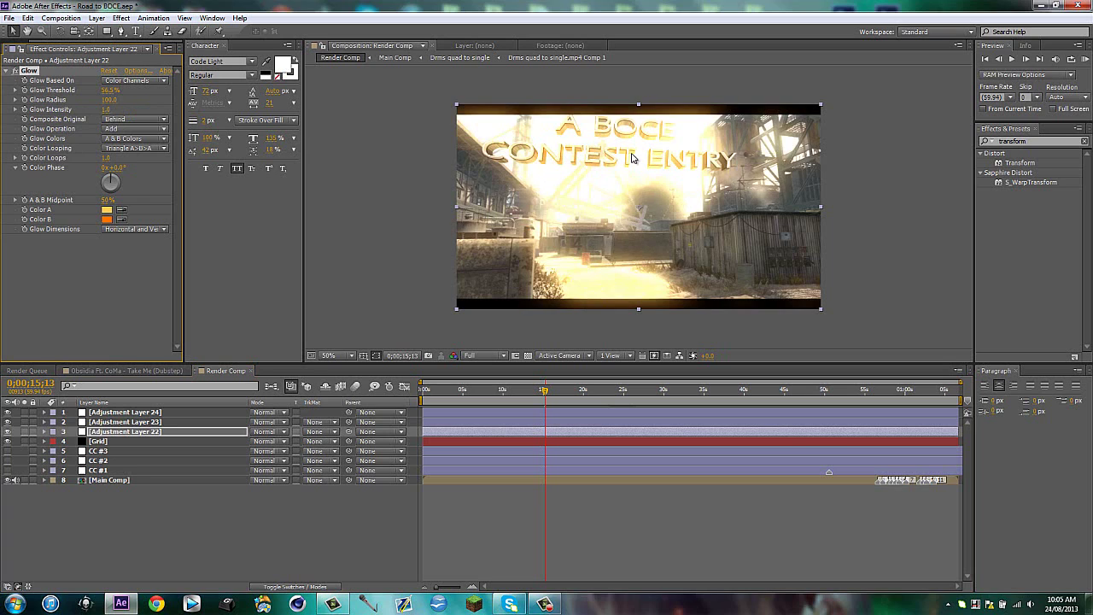
{"action": "key", "text": "ctrl+z"}
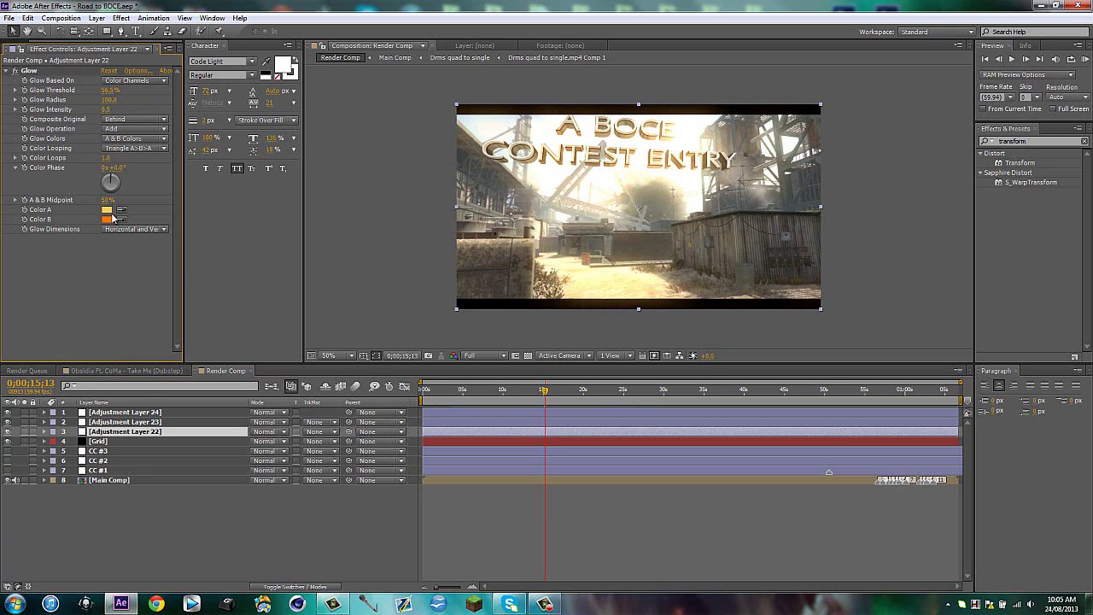
{"action": "left_click", "coordinate": [137, 527]}
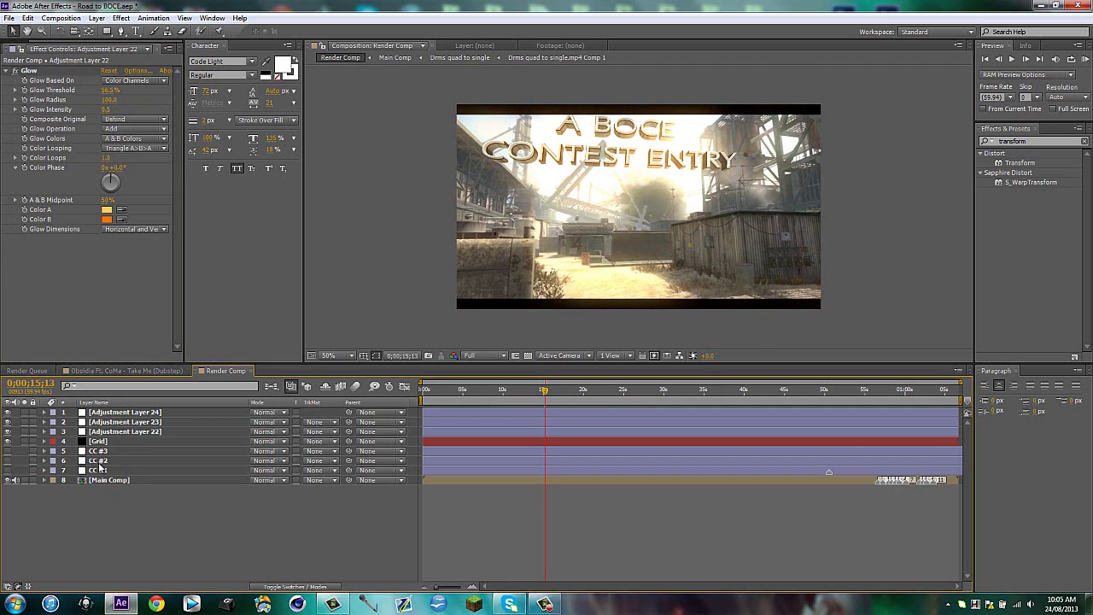
{"action": "left_click", "coordinate": [100, 461]}
Paste CC #2's FL Glow onto Adjustment Layer 23 and move Grid to the top of the stack
{"action": "left_click", "coordinate": [41, 128]}
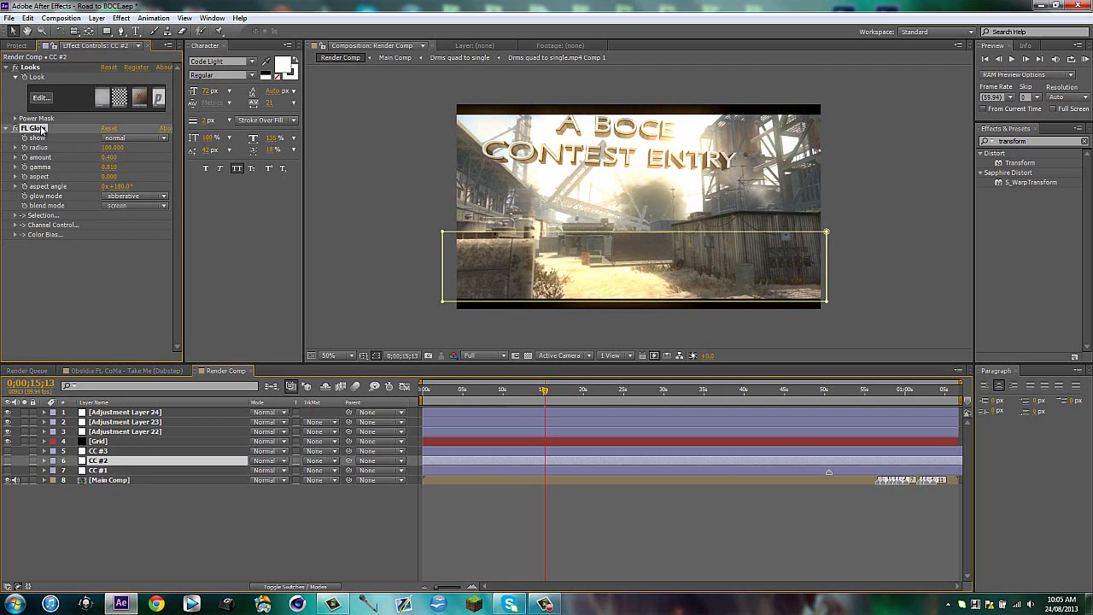
{"action": "left_click", "coordinate": [136, 422]}
{"action": "key", "text": "ctrl+v"}
{"action": "left_click", "coordinate": [88, 247]}
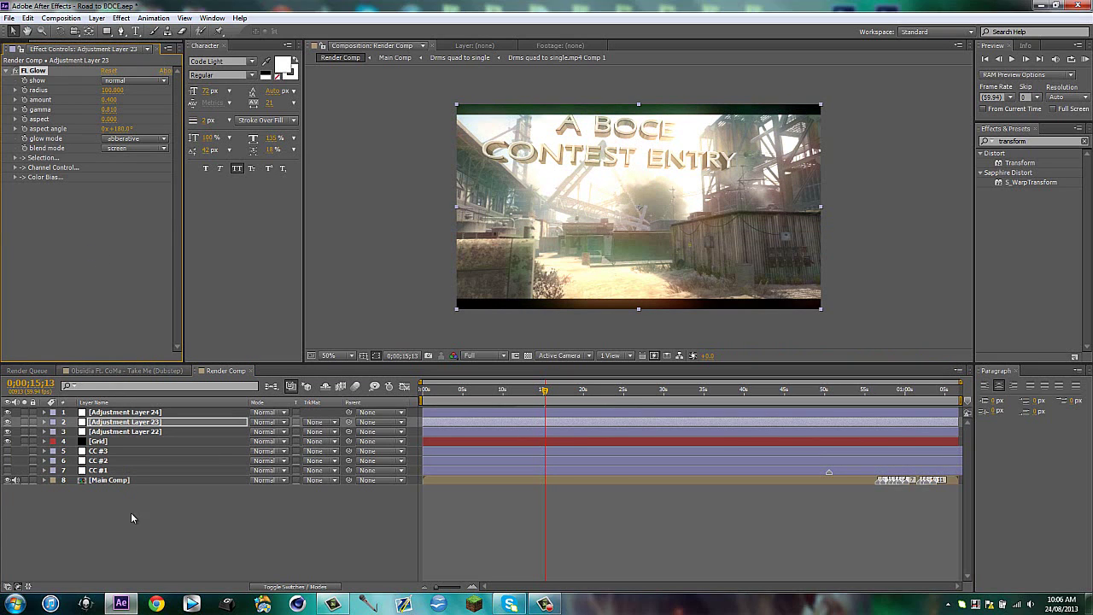
{"action": "left_click", "coordinate": [200, 546]}
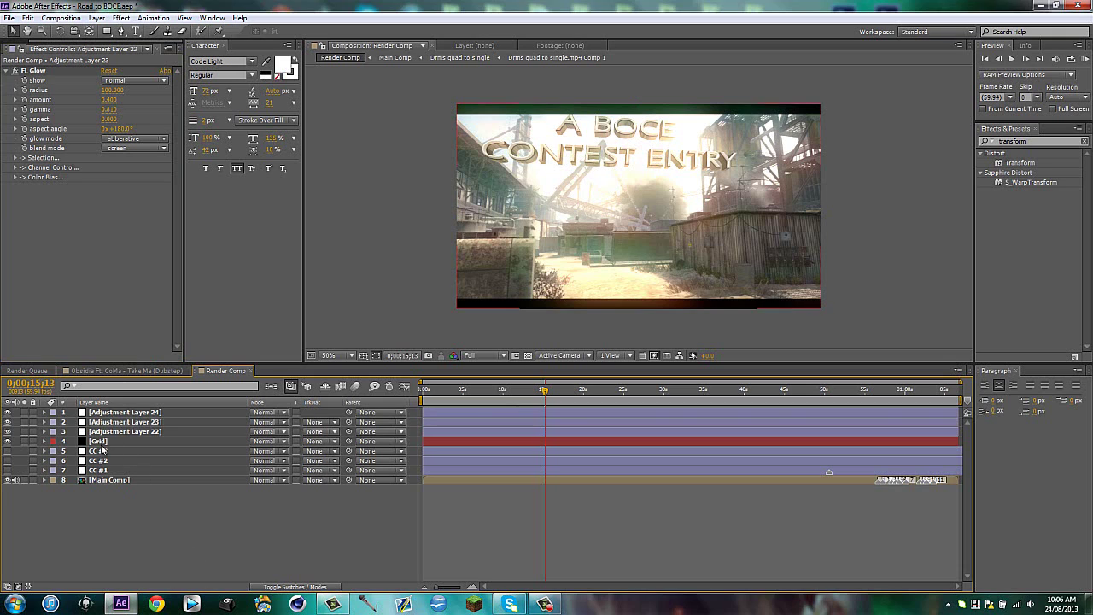
{"action": "left_click_drag", "start_coordinate": [104, 441], "coordinate": [108, 413]}
{"action": "left_click", "coordinate": [134, 561]}
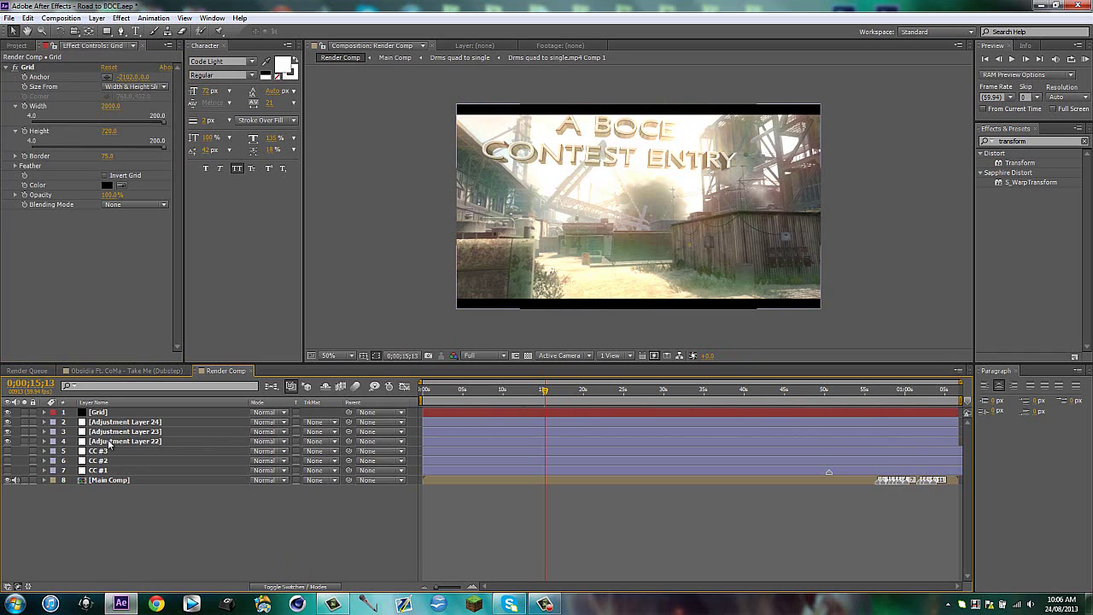
Add CC #2's Looks effect to Adjustment Layer 23, placed above FL Glow
{"action": "left_click", "coordinate": [110, 443]}
{"action": "left_click", "coordinate": [101, 462]}
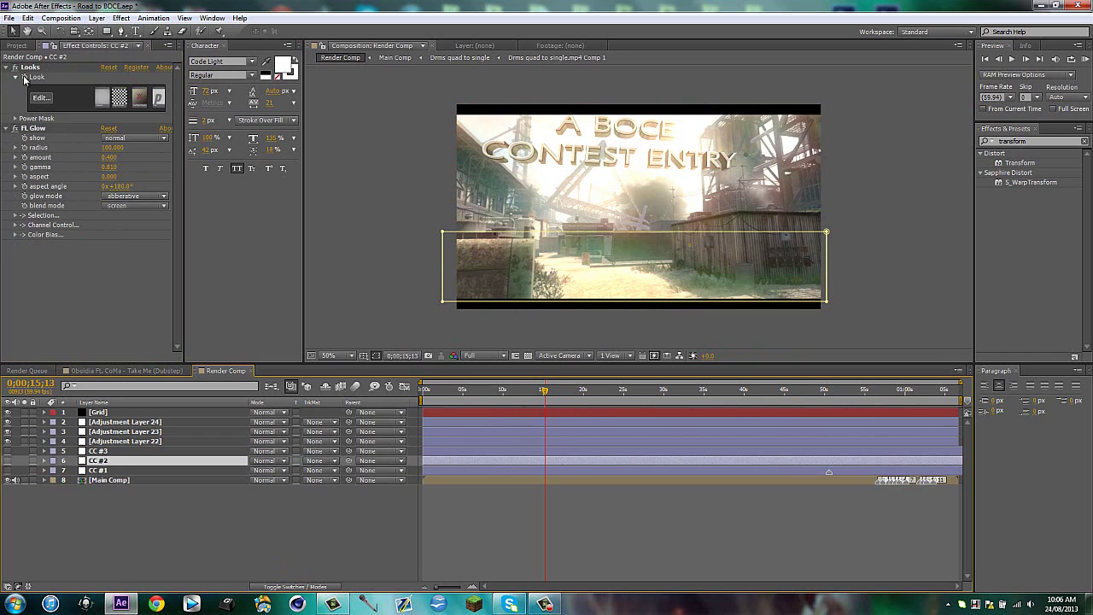
{"action": "left_click", "coordinate": [24, 78]}
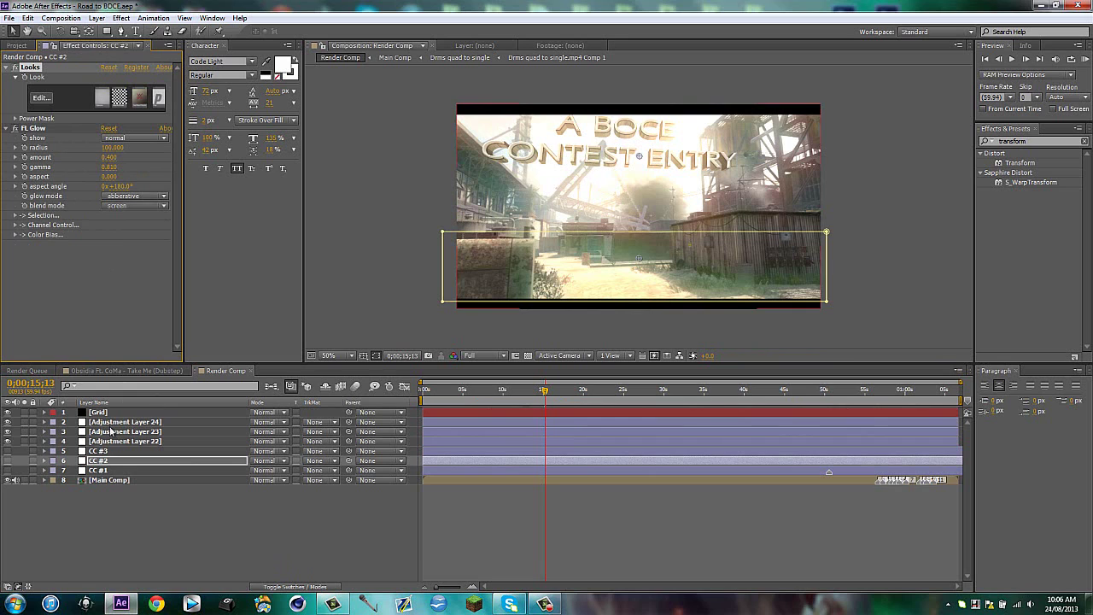
{"action": "left_click", "coordinate": [111, 431]}
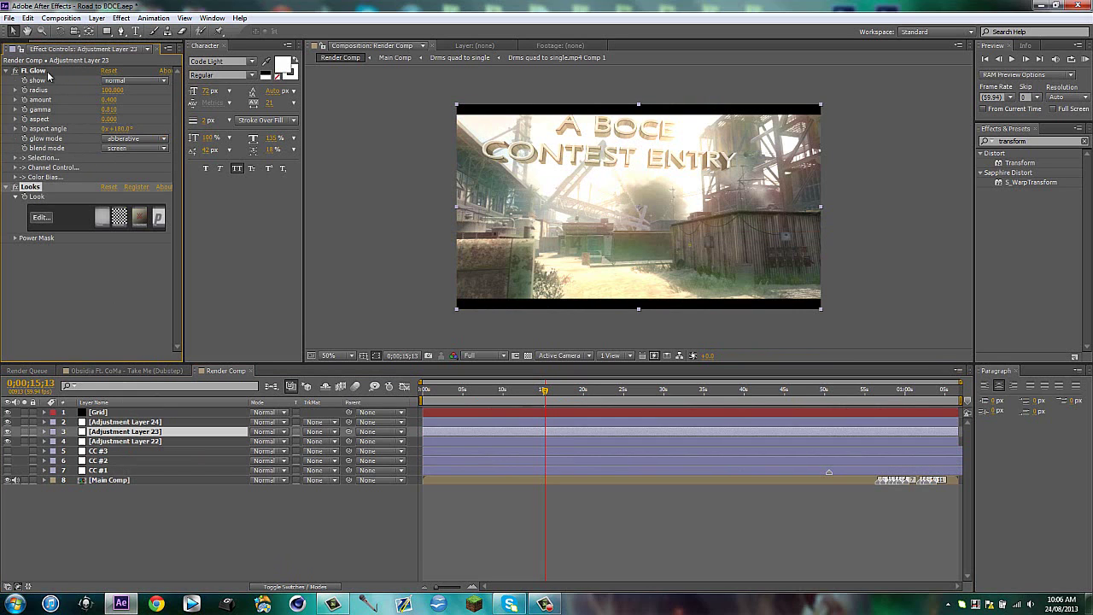
{"action": "left_click_drag", "start_coordinate": [48, 75], "coordinate": [39, 294]}
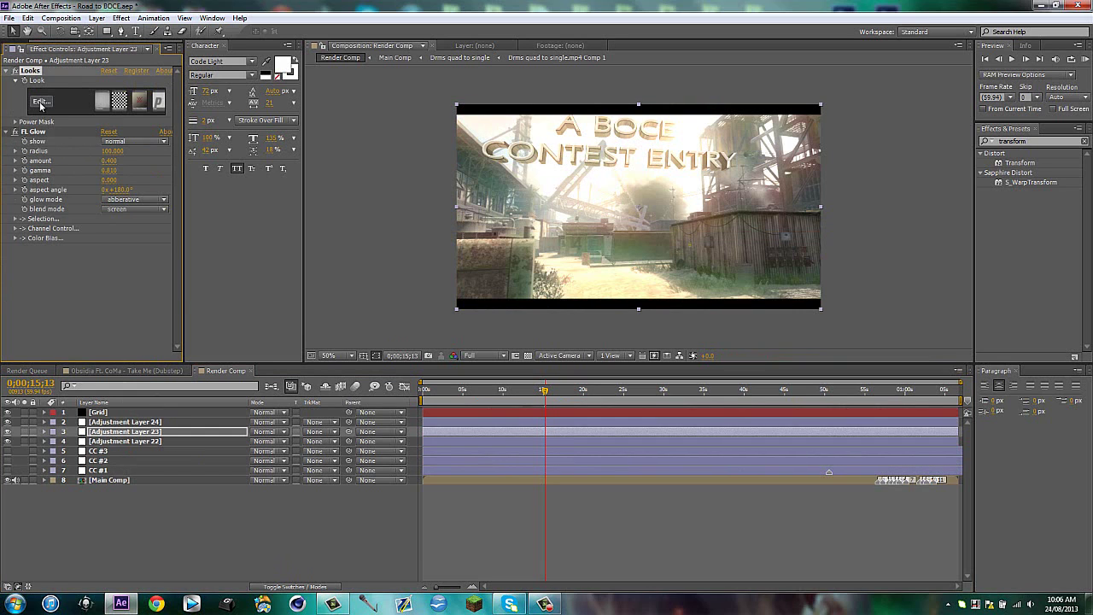
In Looks, review the Vignette and Edge Softness tools and toggle Neg Bleach Bypass to compare
{"action": "left_click", "coordinate": [40, 102]}
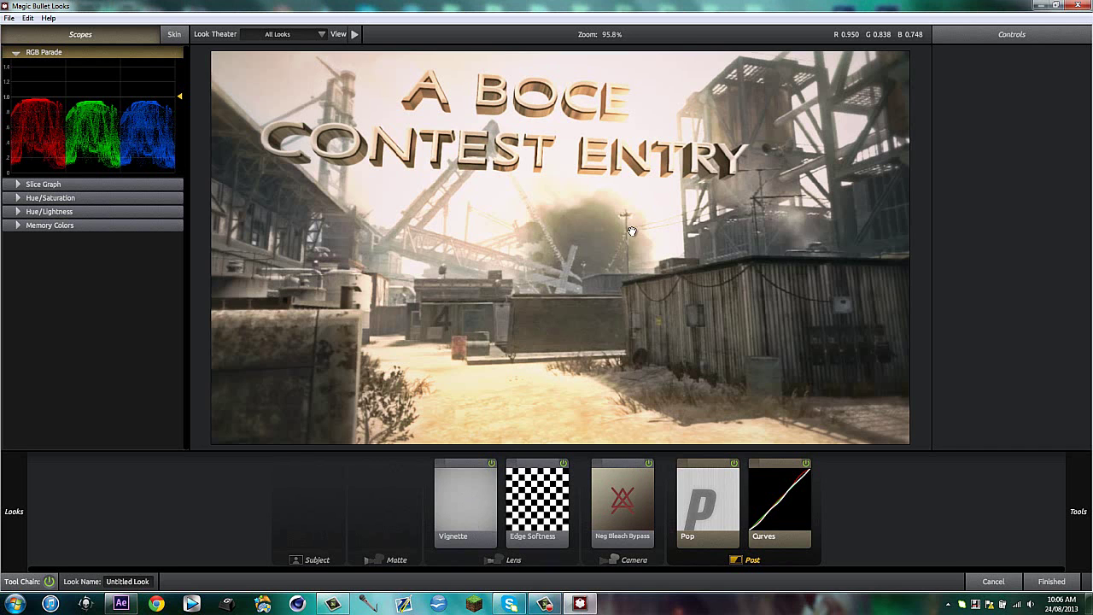
{"action": "left_click", "coordinate": [460, 491]}
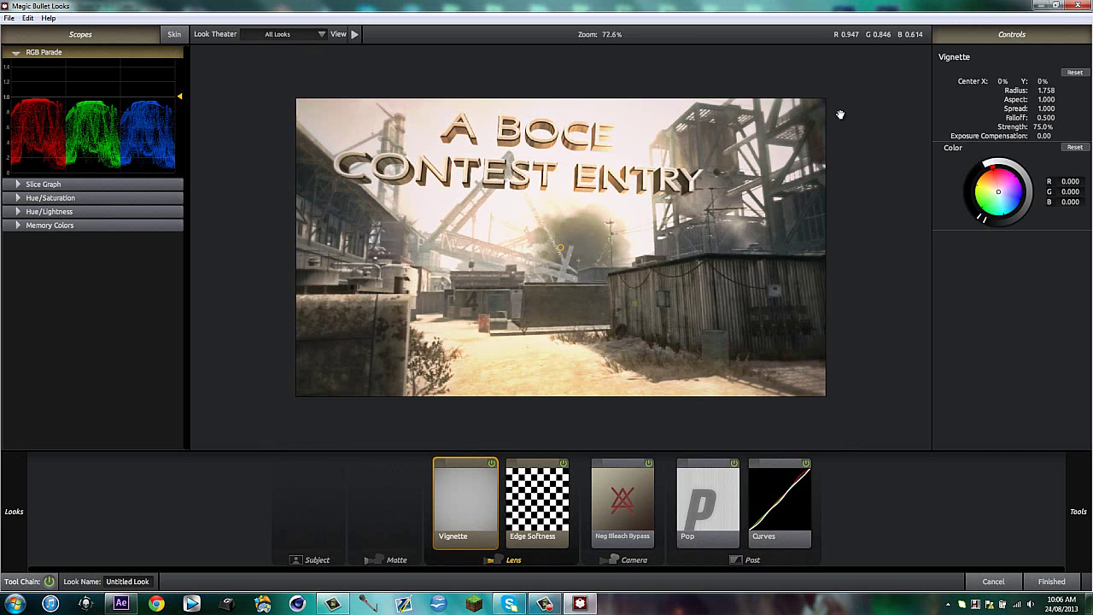
{"action": "left_click", "coordinate": [539, 488]}
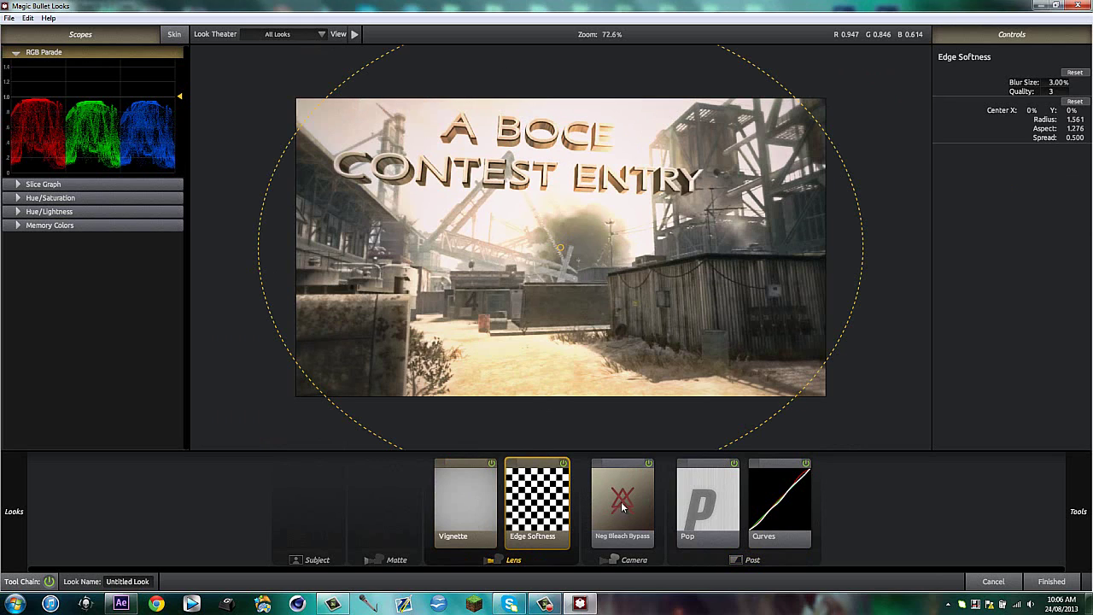
{"action": "left_click", "coordinate": [622, 505]}
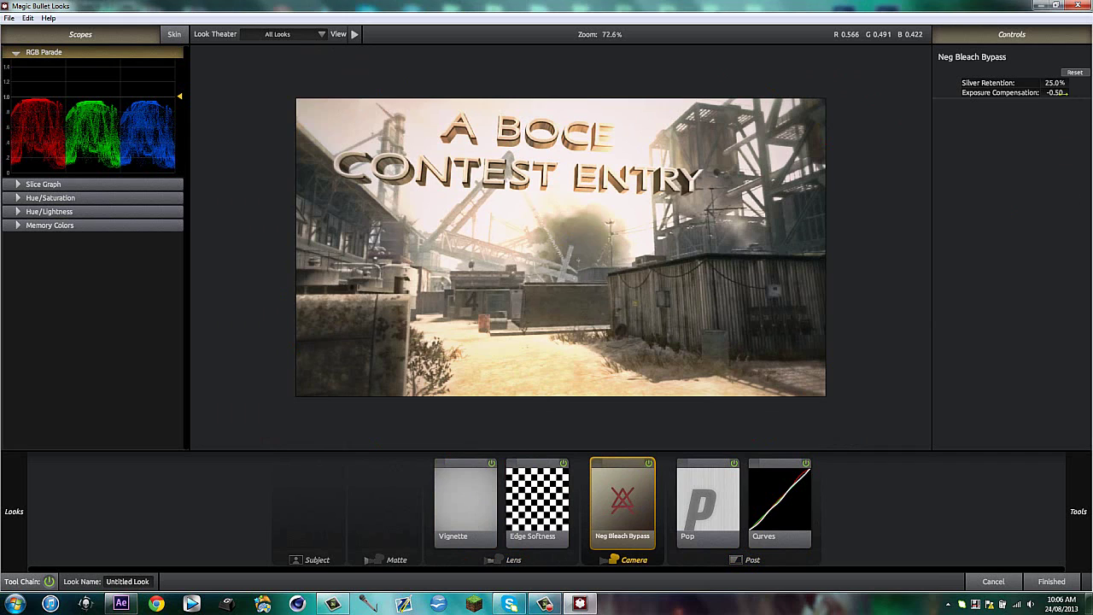
{"action": "left_click", "coordinate": [648, 464]}
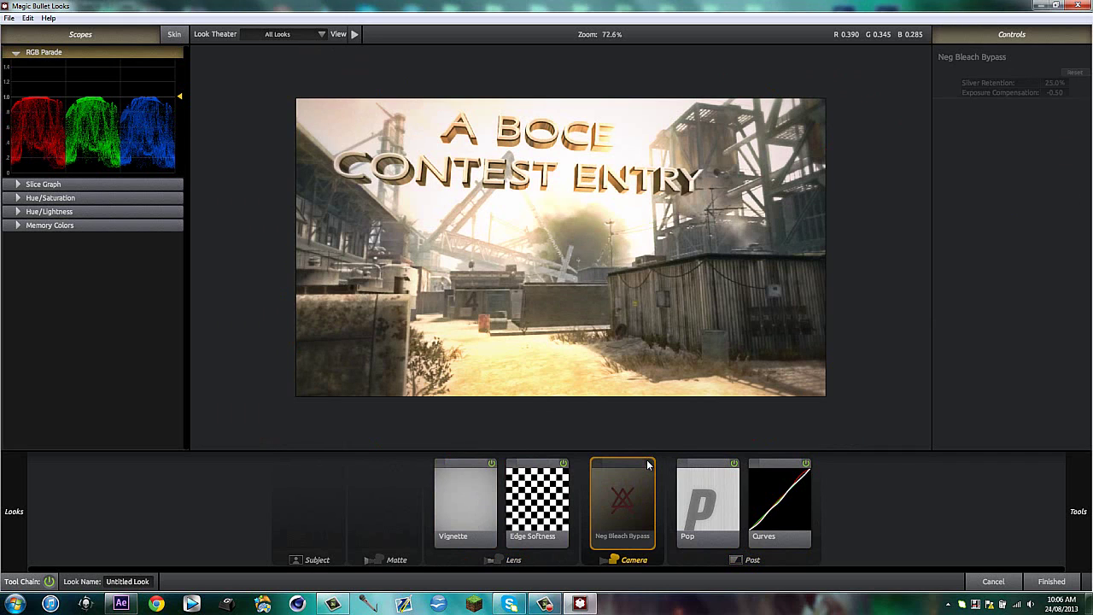
{"action": "left_click", "coordinate": [648, 464]}
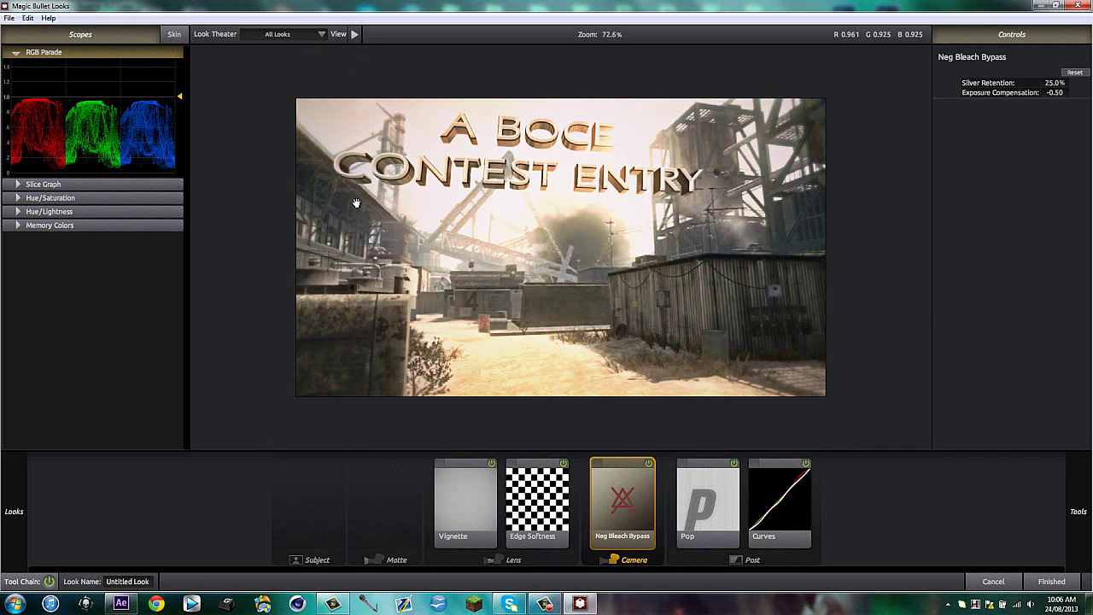
{"action": "left_click", "coordinate": [649, 464]}
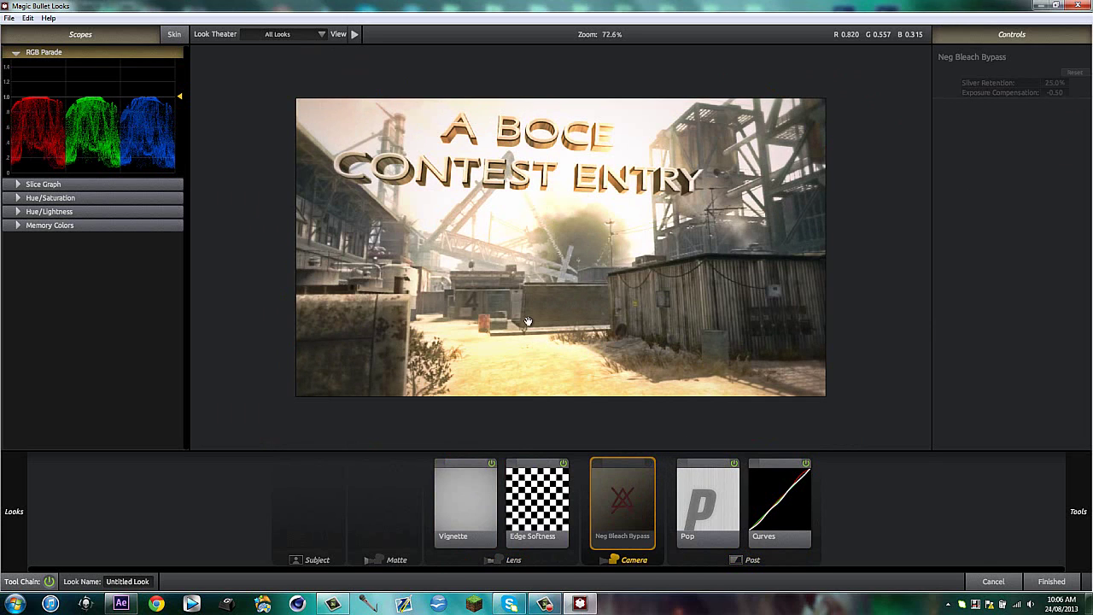
{"action": "left_click", "coordinate": [649, 464]}
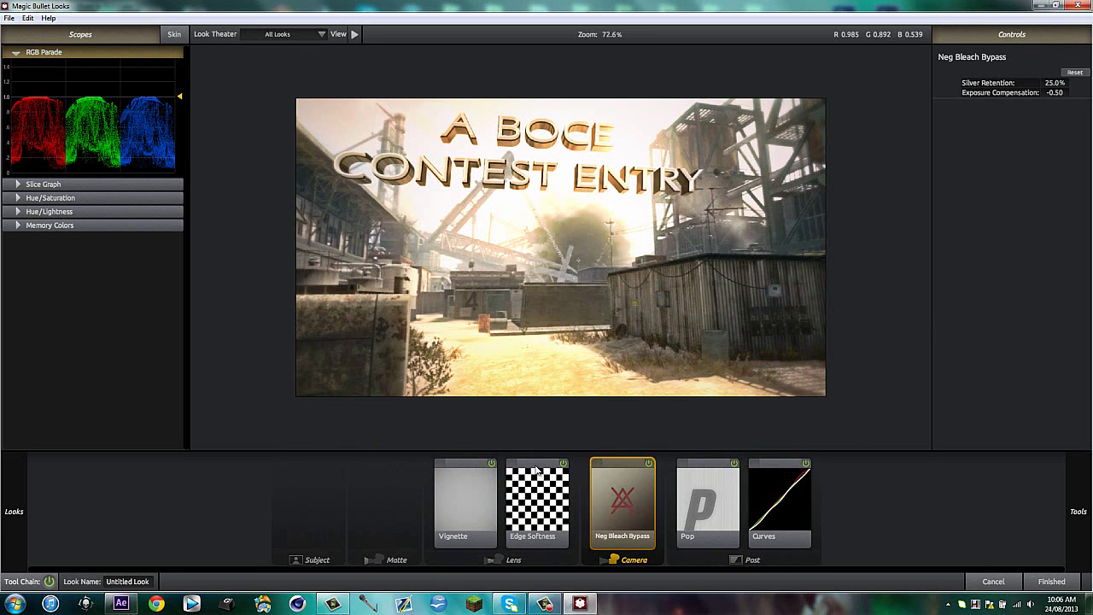
Raise Neg Bleach Bypass Silver Retention to 35.0%
{"action": "left_click", "coordinate": [1057, 83]}
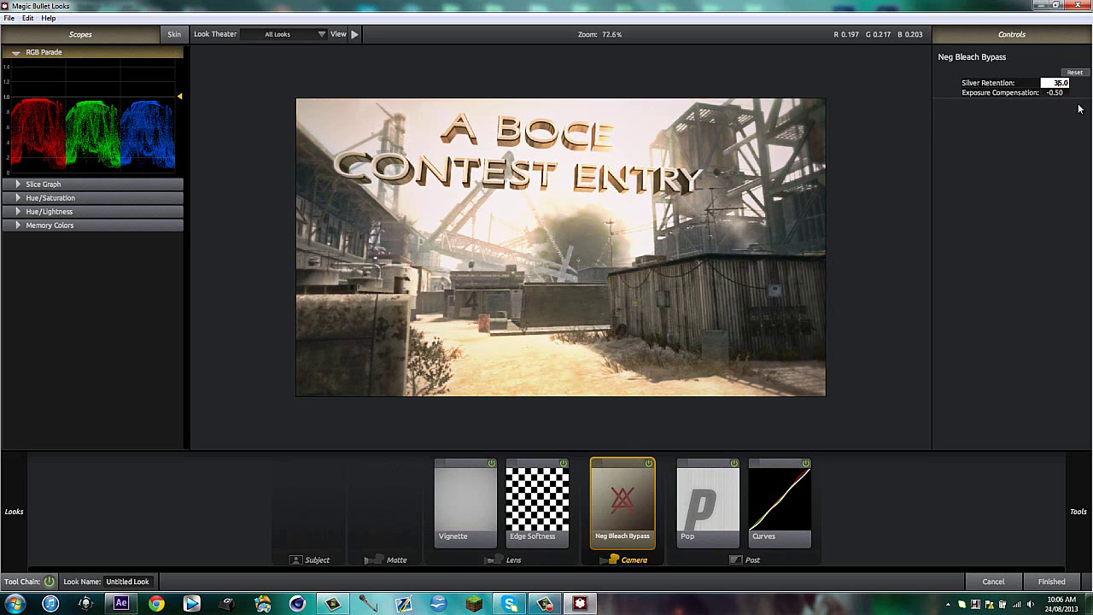
{"action": "type", "text": "35.0"}
{"action": "key", "text": "Return"}
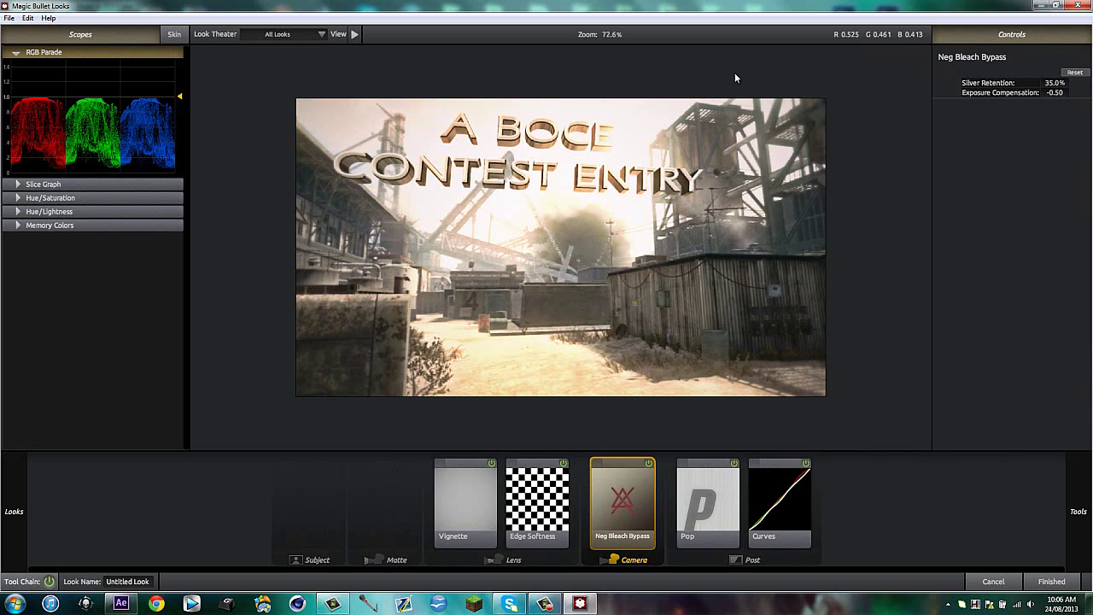
{"action": "left_click", "coordinate": [702, 504]}
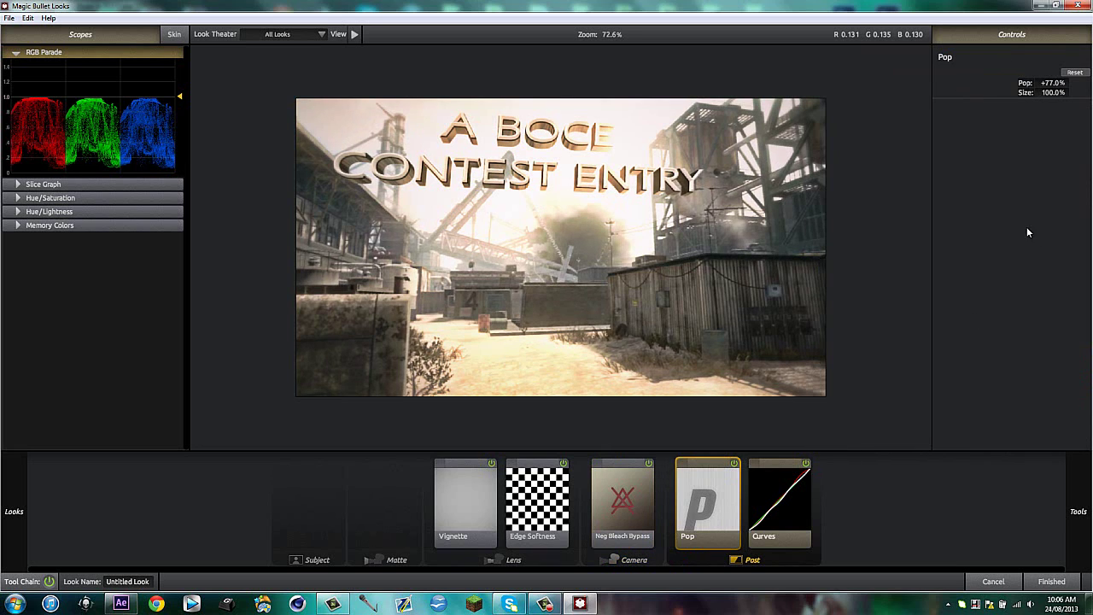
Toggle the Pop tool off and on twice to compare its effect
{"action": "left_click", "coordinate": [733, 464]}
{"action": "left_click", "coordinate": [733, 464]}
{"action": "left_click", "coordinate": [734, 464]}
{"action": "left_click", "coordinate": [733, 463]}
In Curves, lower the top of the RGB curve slightly and nudge points on the red curve
{"action": "left_click", "coordinate": [782, 501]}
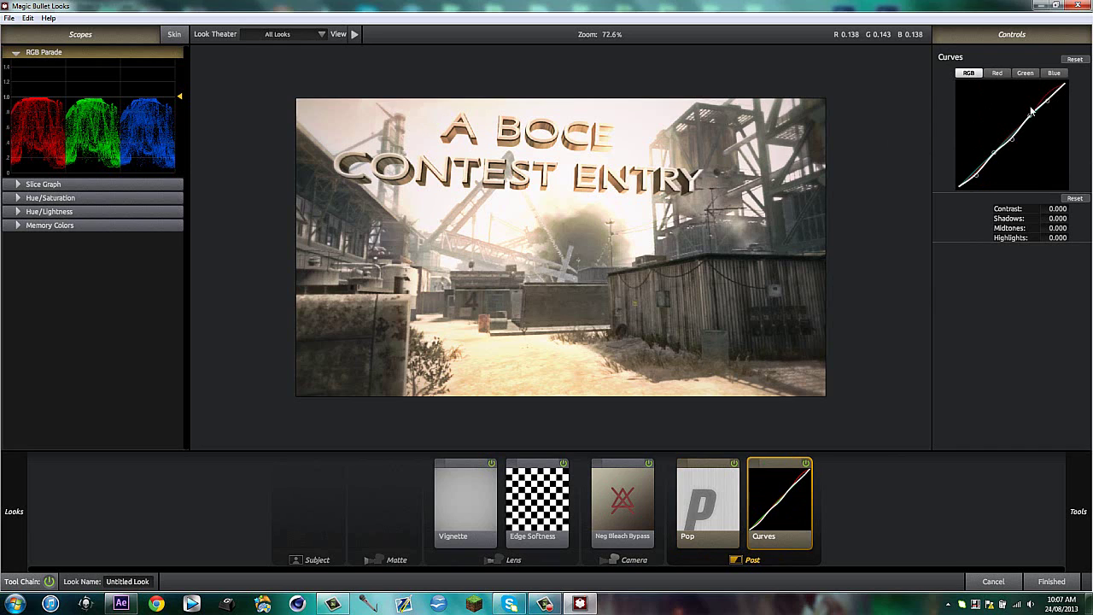
{"action": "left_click_drag", "start_coordinate": [1028, 113], "coordinate": [1013, 140]}
{"action": "left_click", "coordinate": [997, 73]}
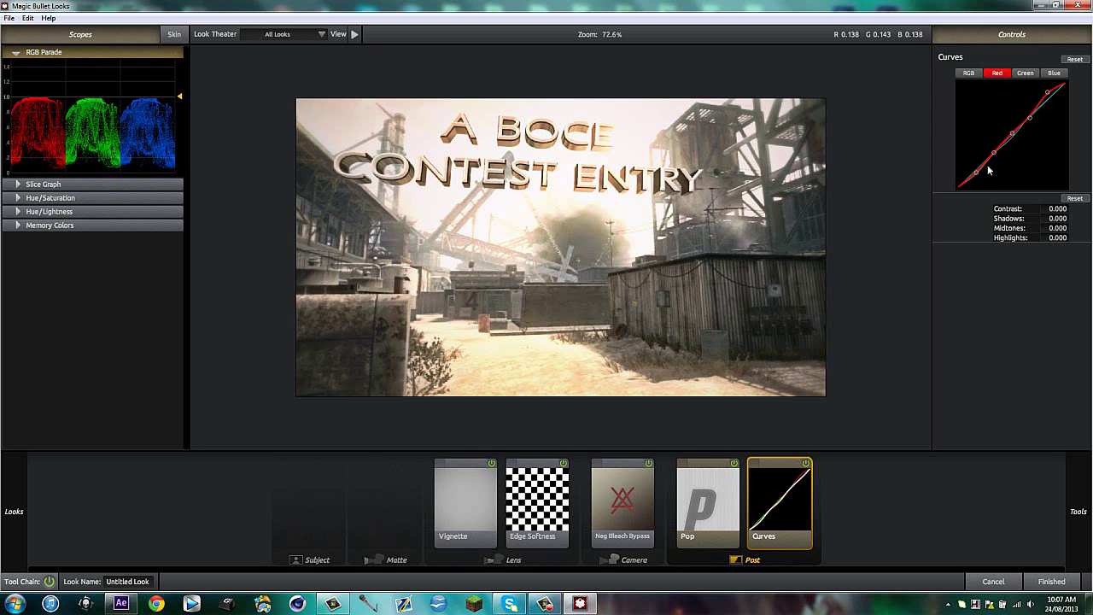
{"action": "left_click_drag", "start_coordinate": [1010, 132], "coordinate": [1007, 131]}
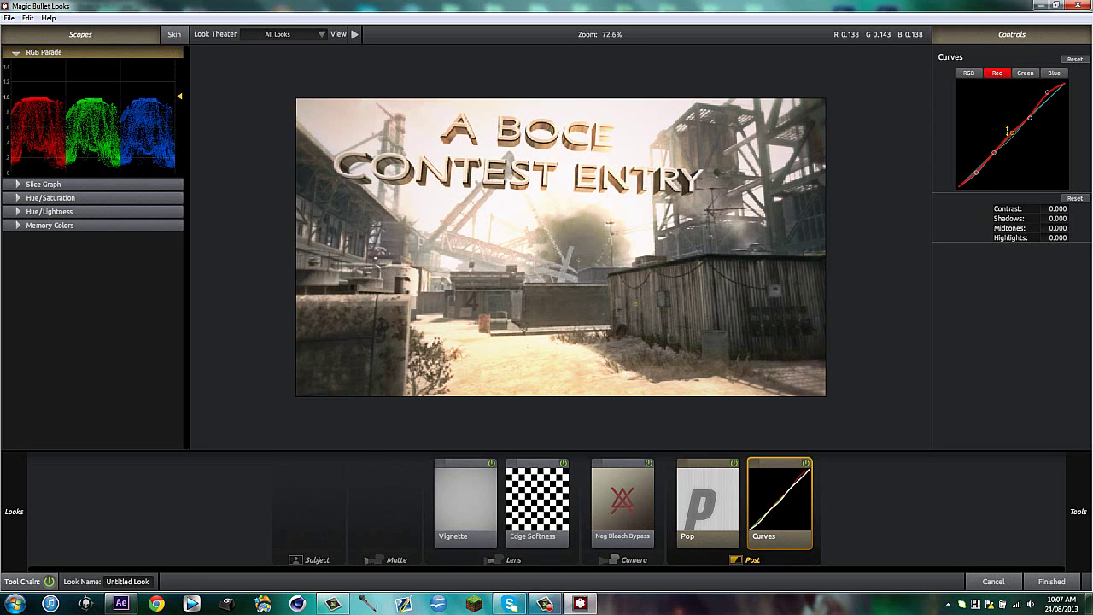
{"action": "left_click", "coordinate": [993, 153]}
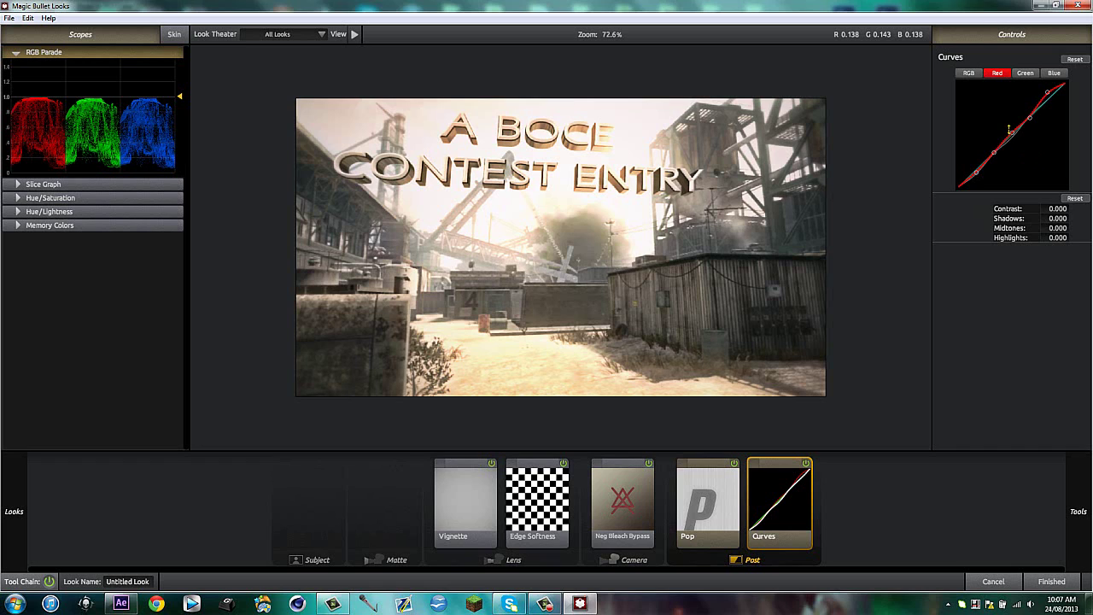
Review the green, blue, red and RGB curves, then apply the finished look
{"action": "left_click", "coordinate": [1024, 73]}
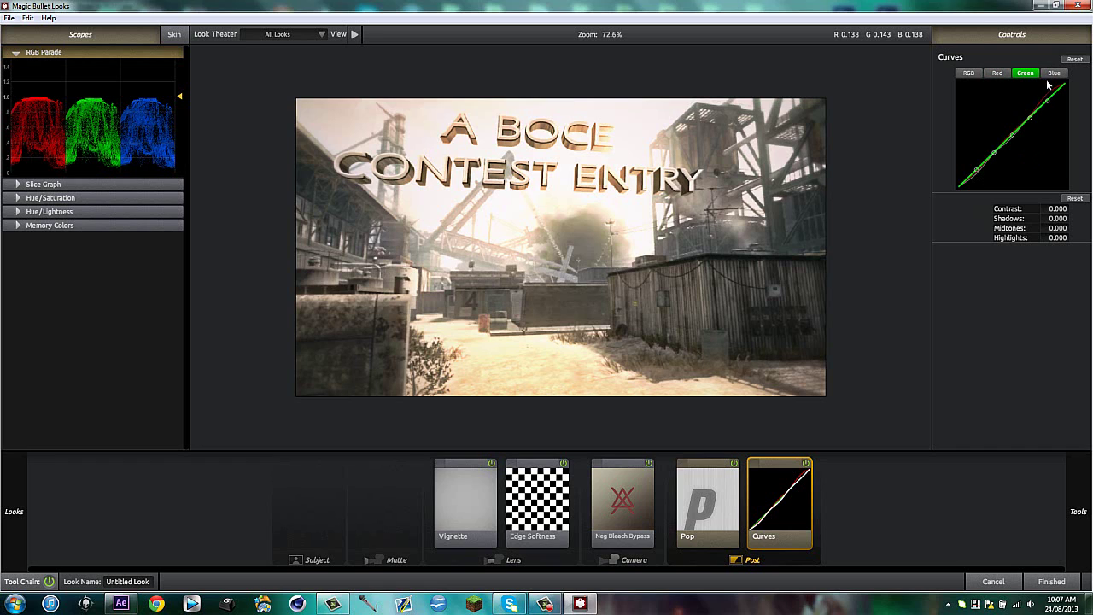
{"action": "left_click", "coordinate": [1052, 75]}
{"action": "left_click", "coordinate": [995, 73]}
{"action": "left_click", "coordinate": [969, 73]}
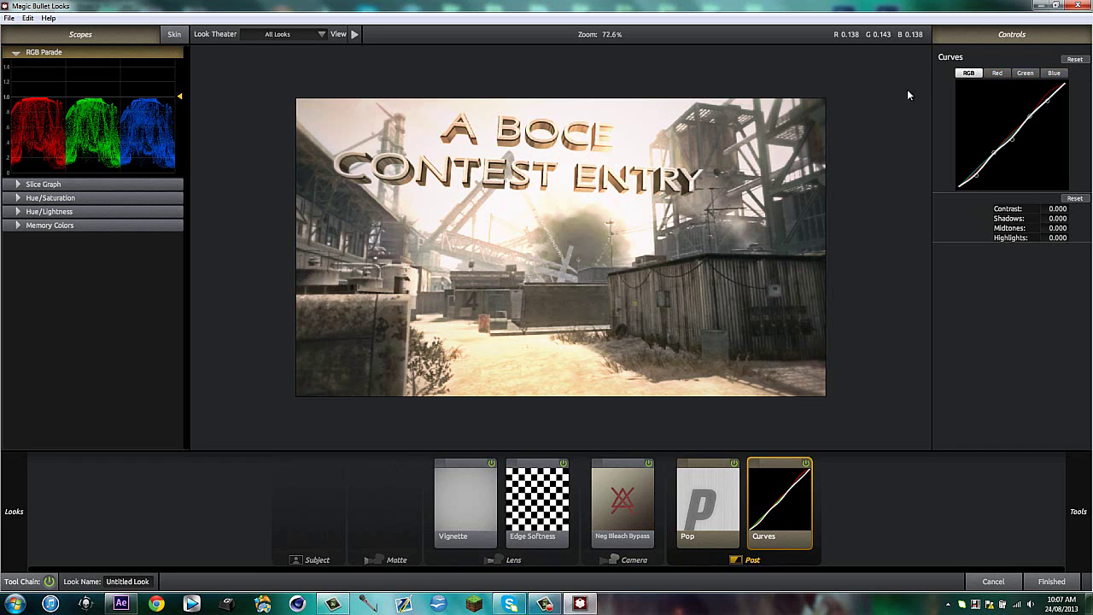
{"action": "left_click", "coordinate": [1037, 580]}
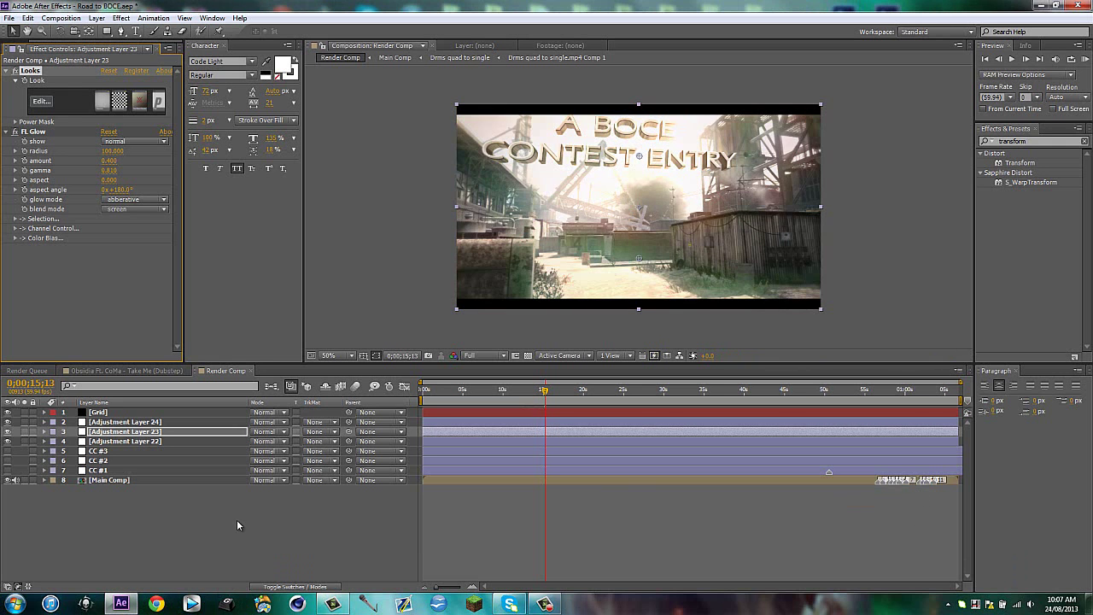
Compare CC #3's Curves graph with the effects on Adjustment Layer 24
{"action": "left_click", "coordinate": [72, 519]}
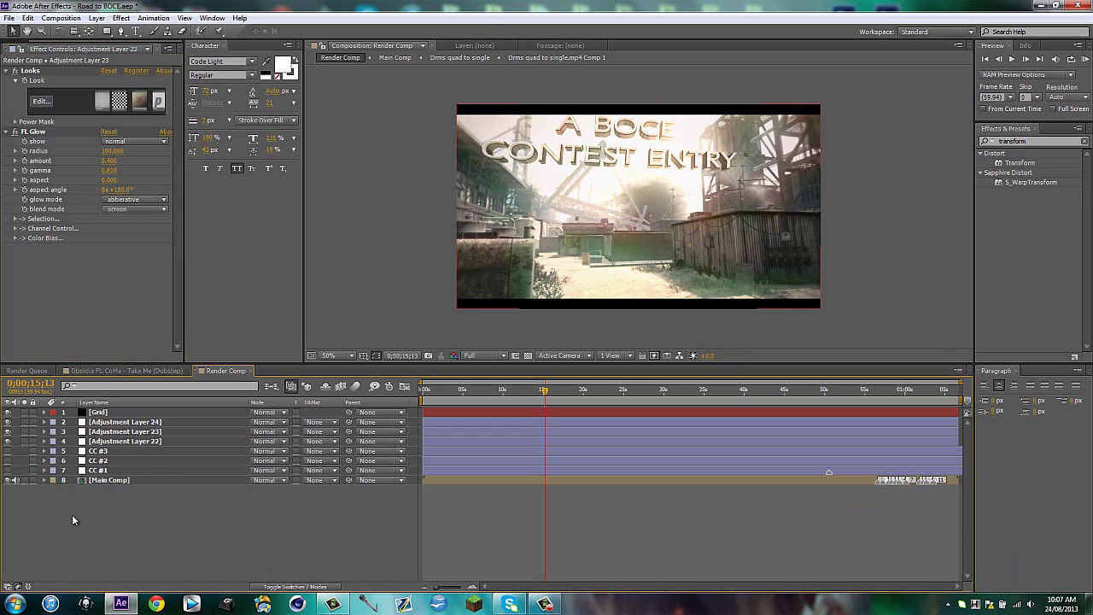
{"action": "left_click", "coordinate": [99, 452]}
{"action": "left_click", "coordinate": [5, 77]}
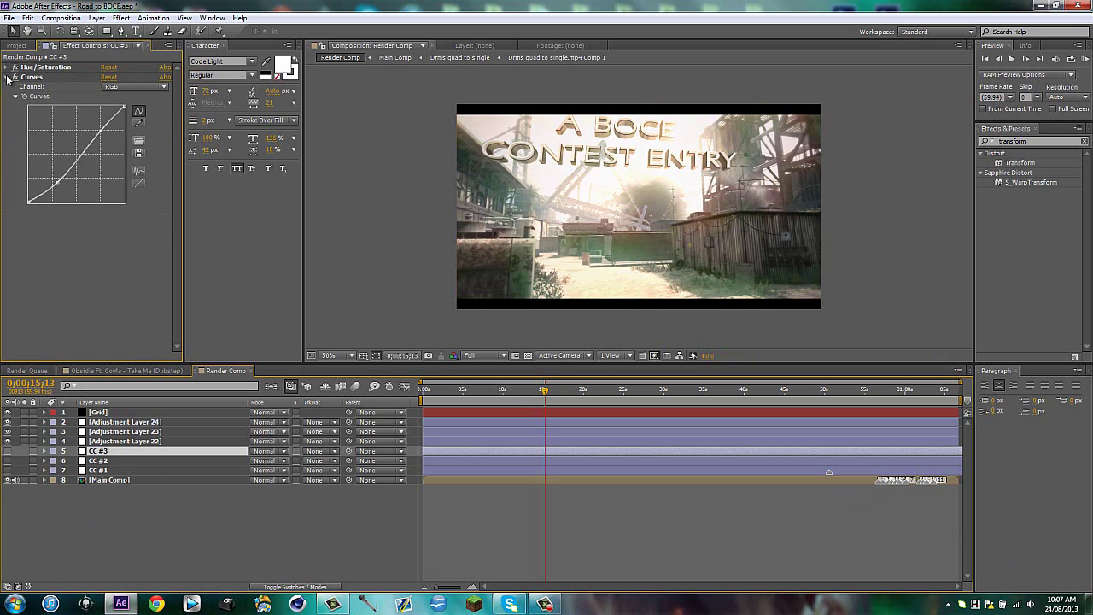
{"action": "left_click", "coordinate": [120, 424]}
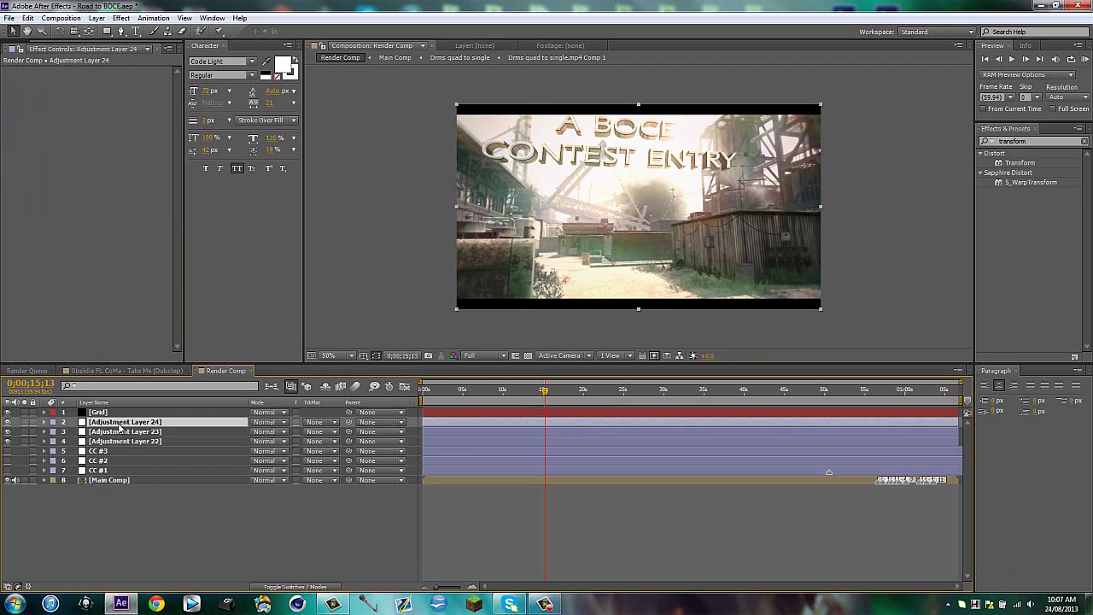
{"action": "left_click", "coordinate": [99, 450]}
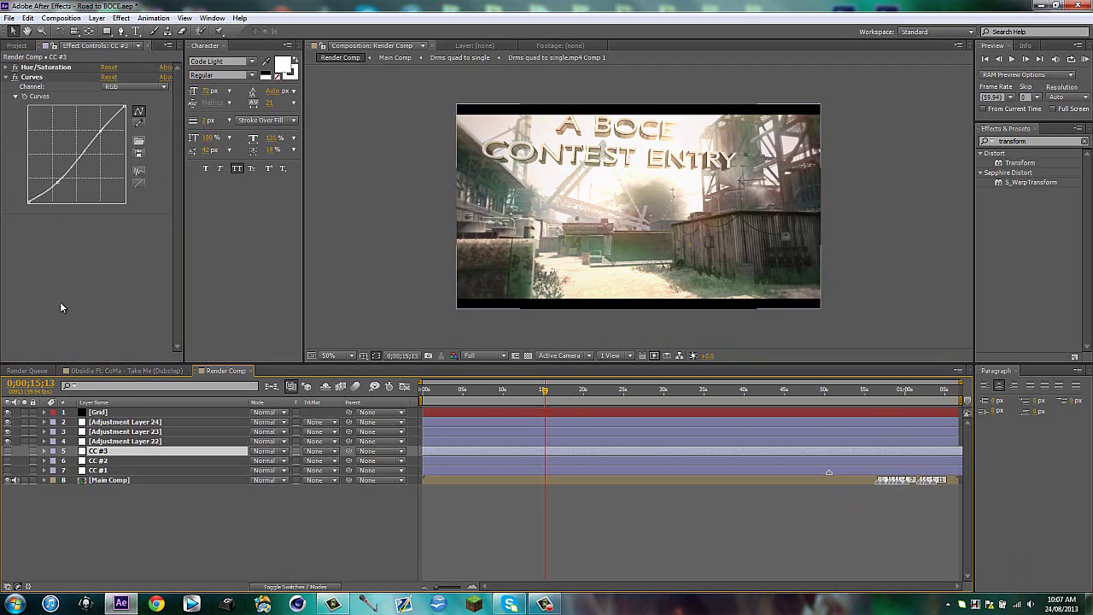
{"action": "left_click", "coordinate": [37, 79]}
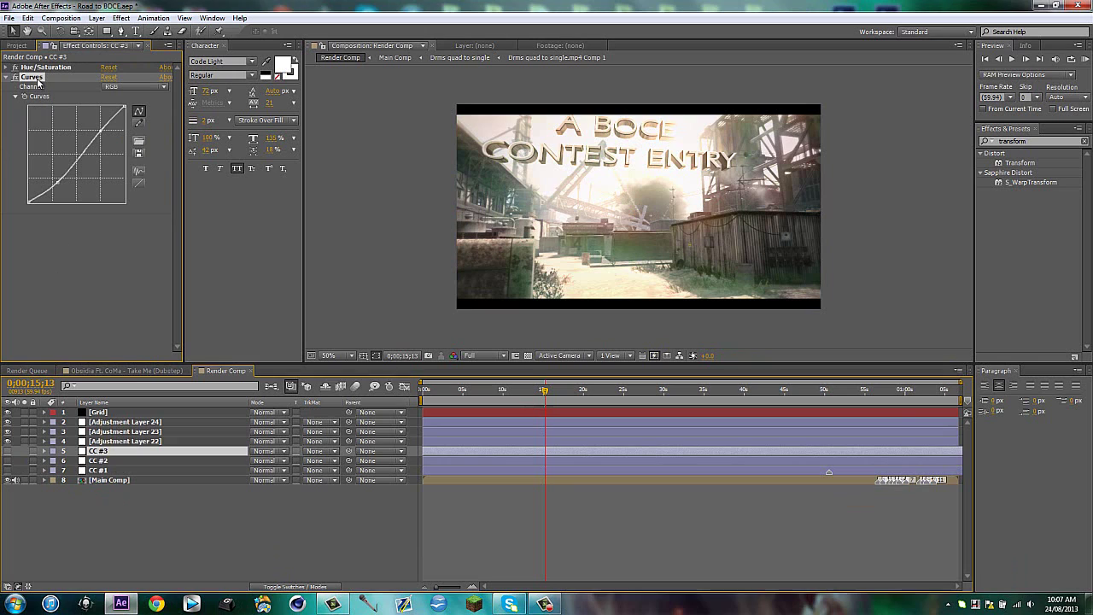
Add a shadow point low on Adjustment Layer 24's Curves and nudge it slightly
{"action": "left_click", "coordinate": [111, 421]}
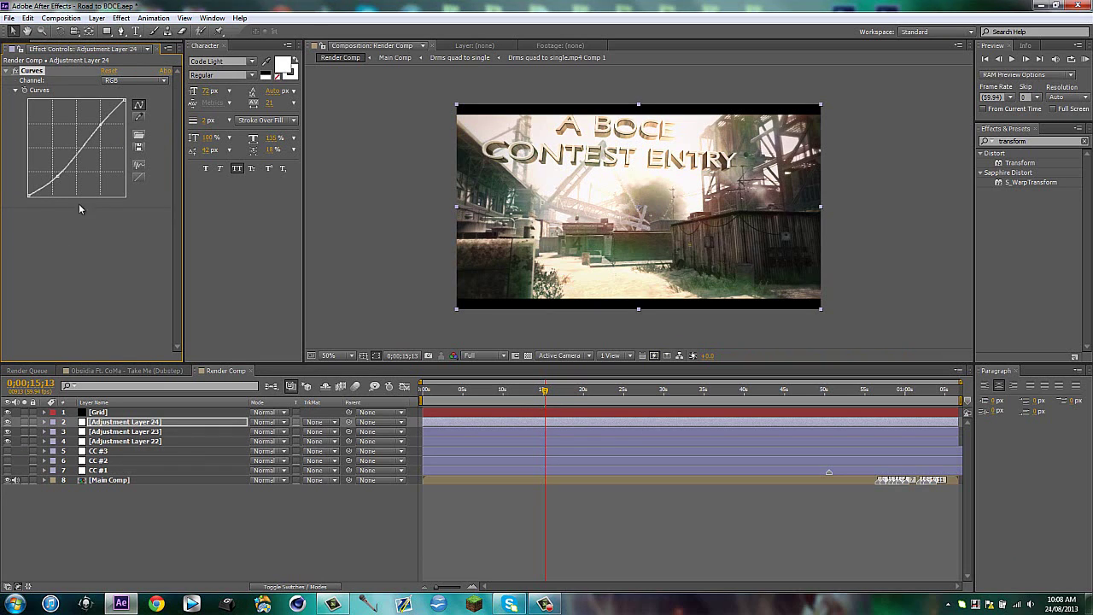
{"action": "left_click", "coordinate": [56, 176]}
{"action": "left_click_drag", "start_coordinate": [61, 183], "coordinate": [59, 175]}
Paste CC #3's Hue/Saturation onto Adjustment Layer 24 above Curves, with Master Saturation -20
{"action": "left_click", "coordinate": [87, 450]}
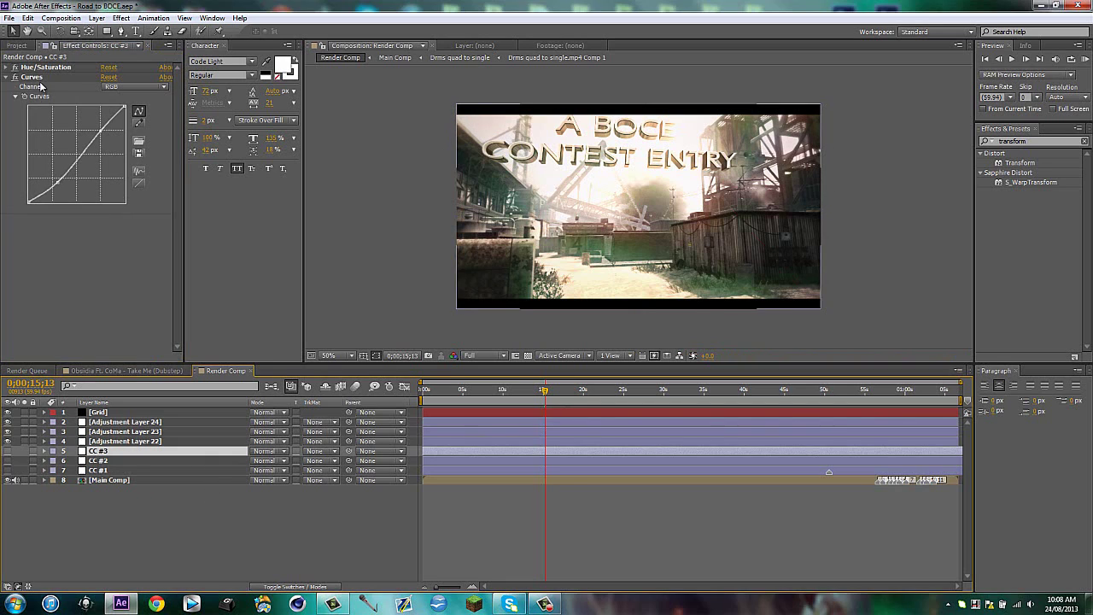
{"action": "left_click", "coordinate": [42, 85]}
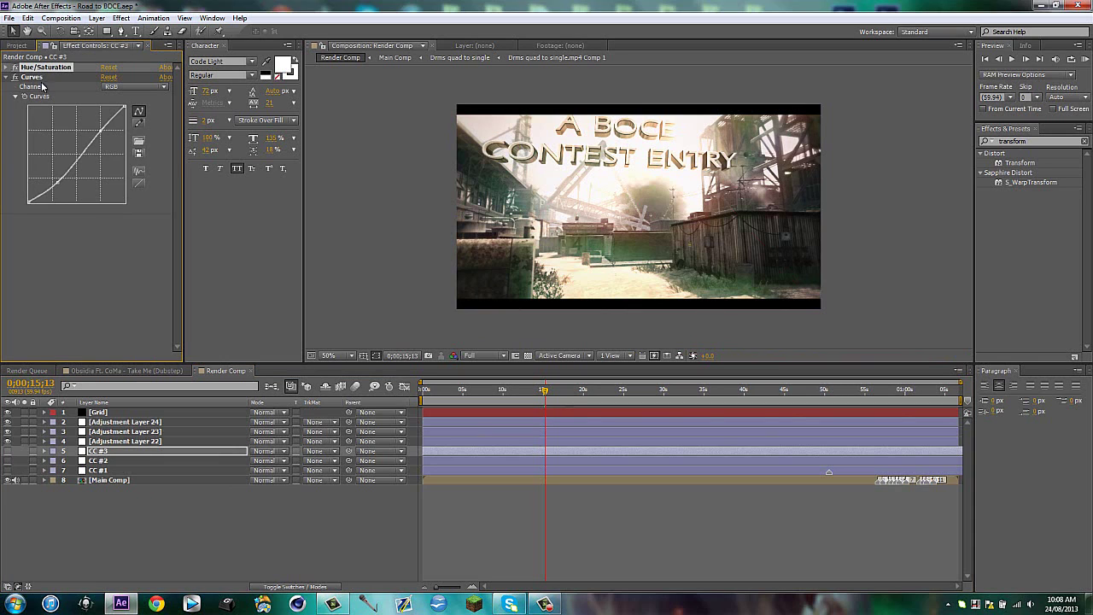
{"action": "left_click", "coordinate": [125, 422]}
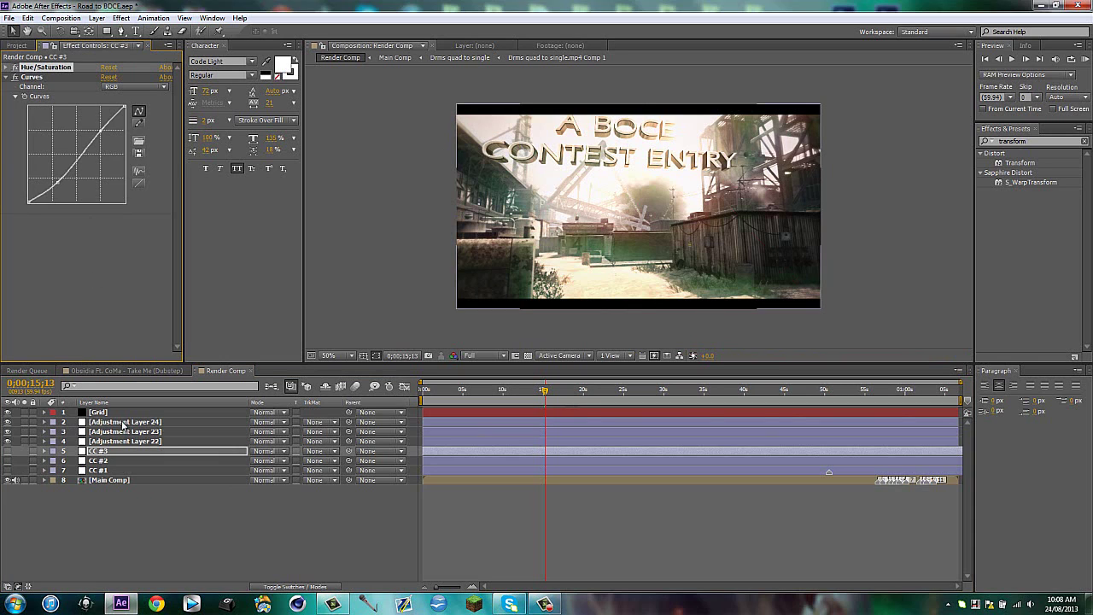
{"action": "key", "text": "ctrl+v"}
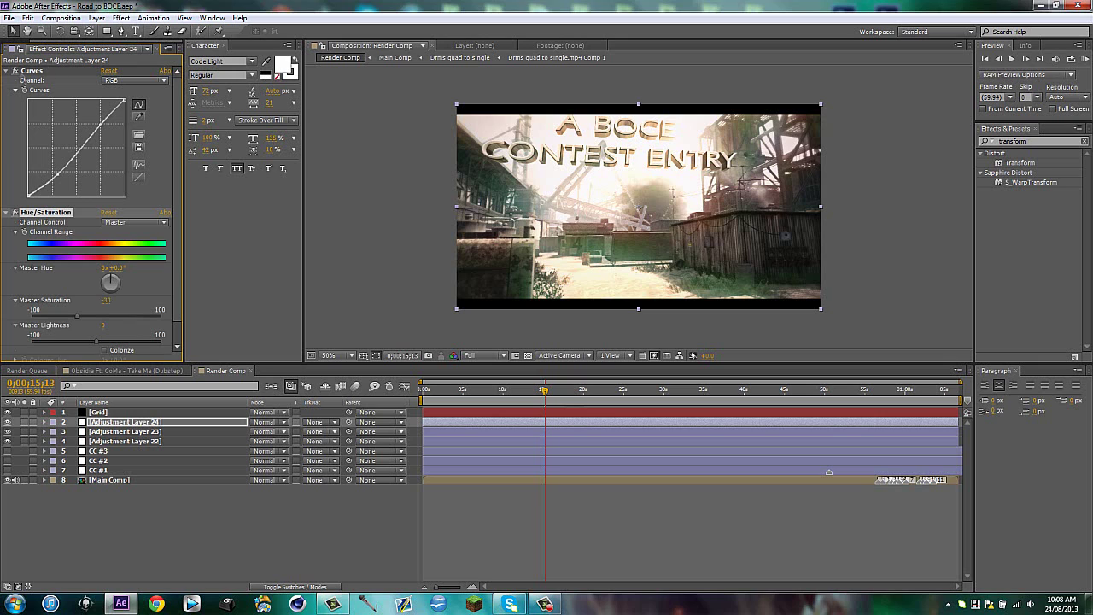
{"action": "left_click", "coordinate": [15, 71]}
{"action": "left_click_drag", "start_coordinate": [25, 71], "coordinate": [71, 314]}
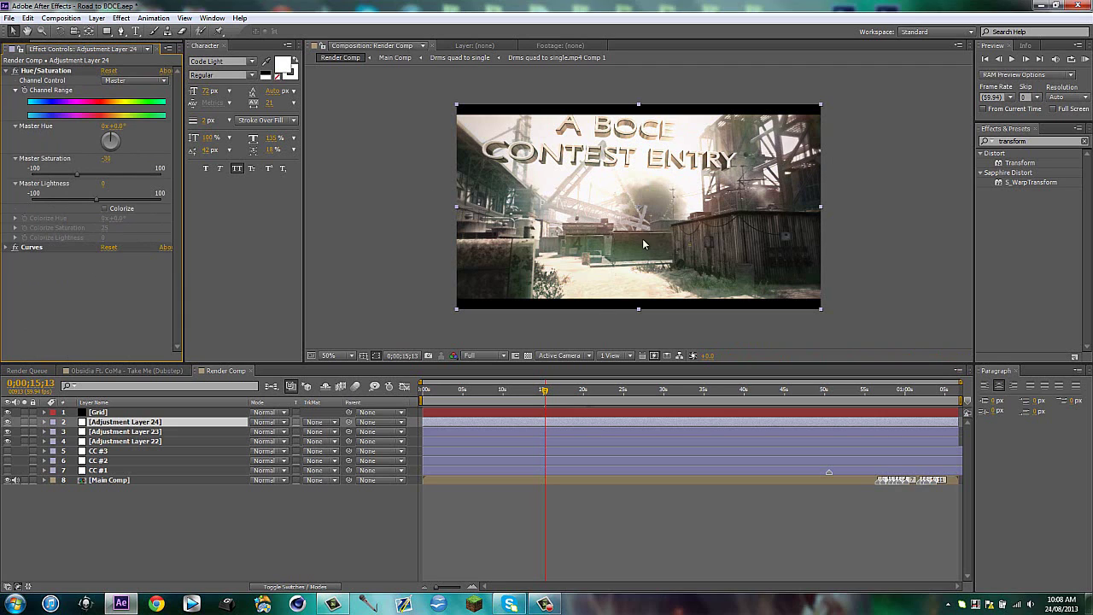
{"action": "left_click", "coordinate": [106, 160]}
{"action": "left_click", "coordinate": [124, 293]}
Delete layers CC #3, CC #2 and CC #1, leaving Grid, Adjustment Layers 22–24 and Main Comp, then save
{"action": "left_click_drag", "start_coordinate": [74, 453], "coordinate": [82, 471]}
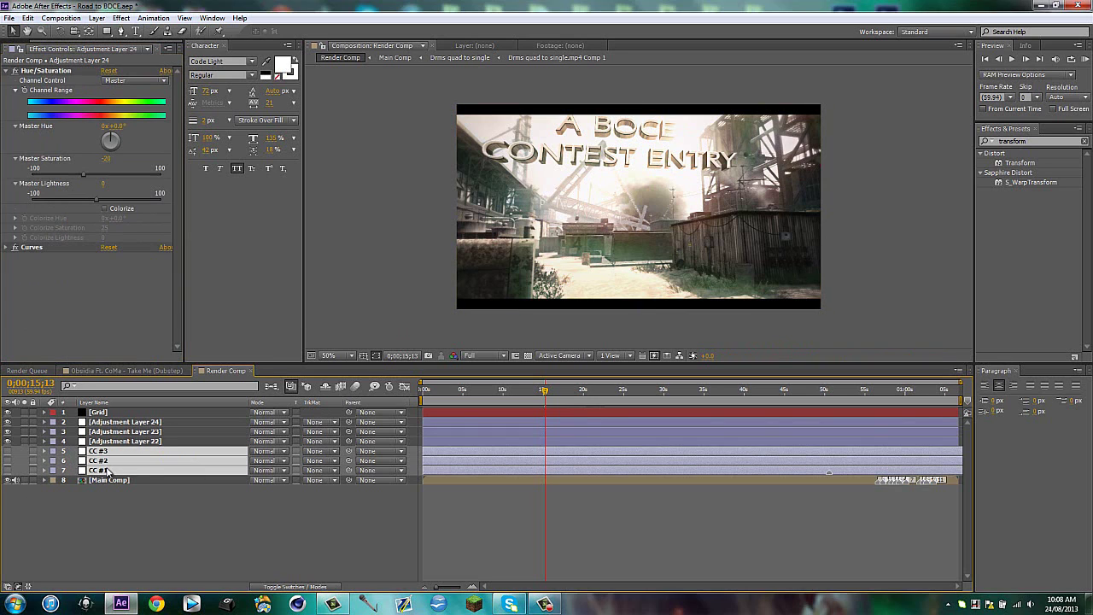
{"action": "key", "text": "Delete"}
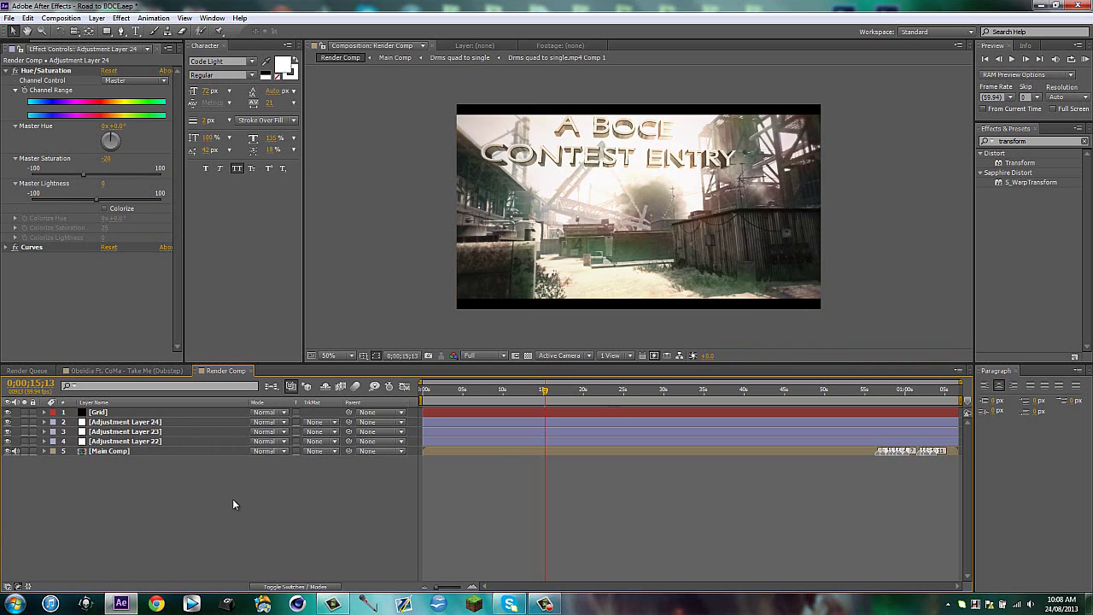
{"action": "key", "text": "ctrl+0"}
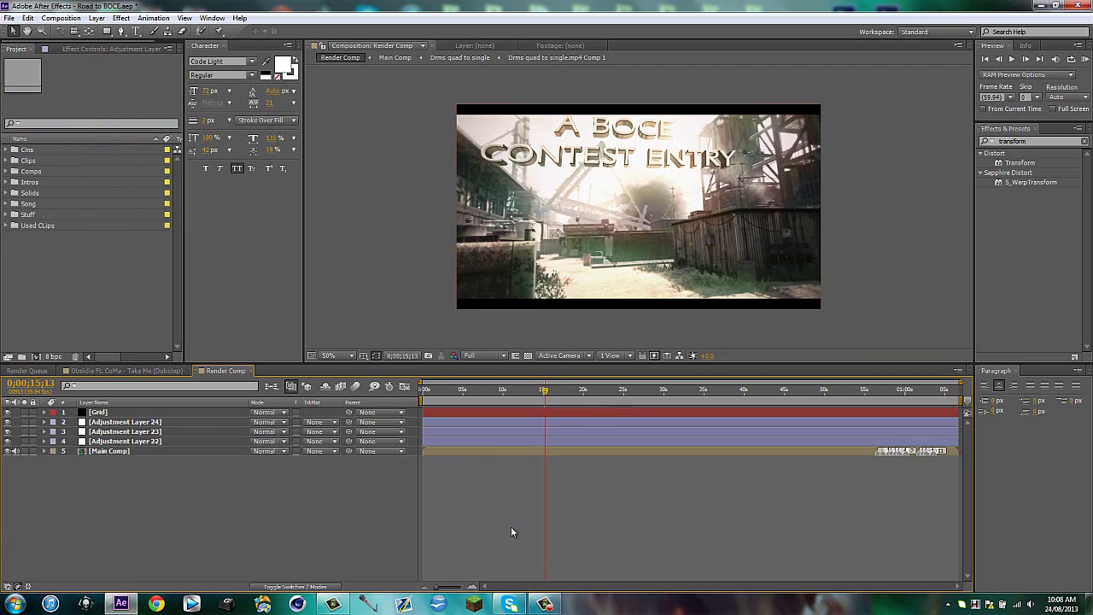
{"action": "left_click", "coordinate": [544, 603]}
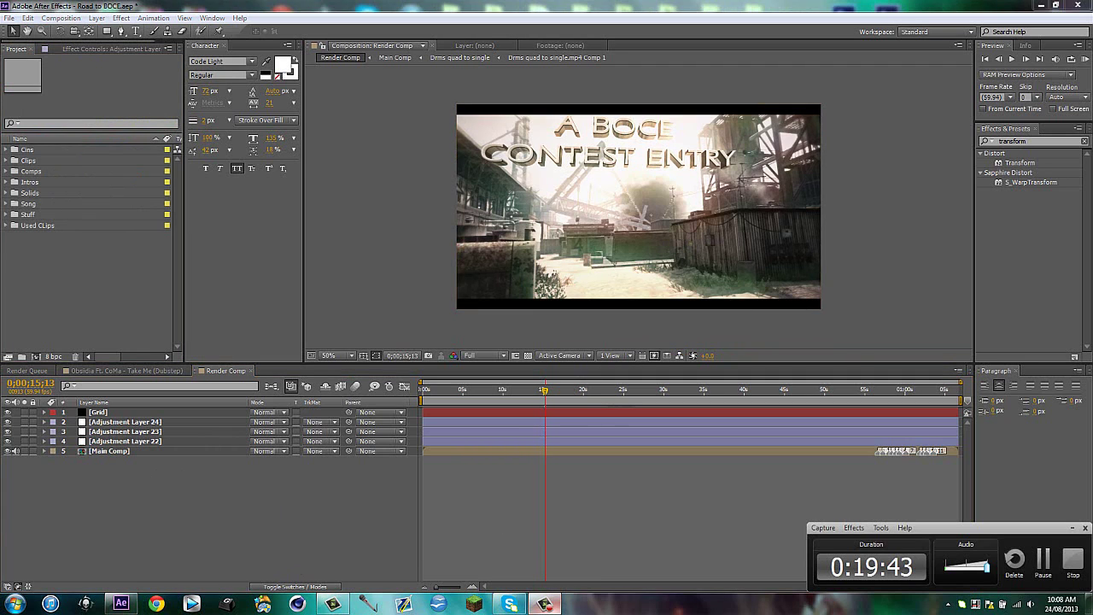
{"action": "left_click", "coordinate": [409, 505]}
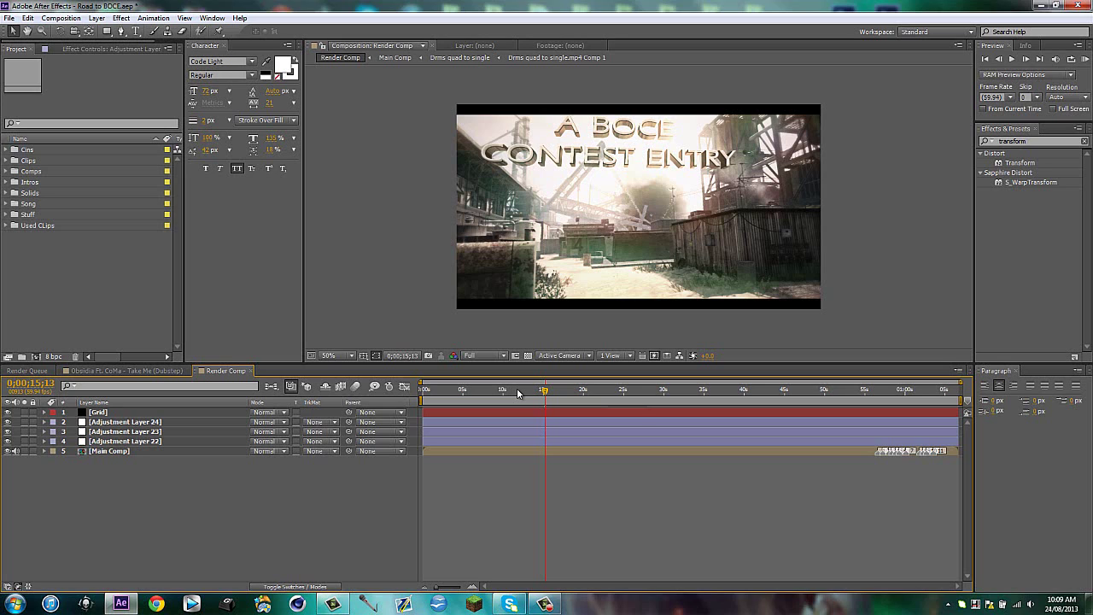
{"action": "key", "text": "ctrl+s"}
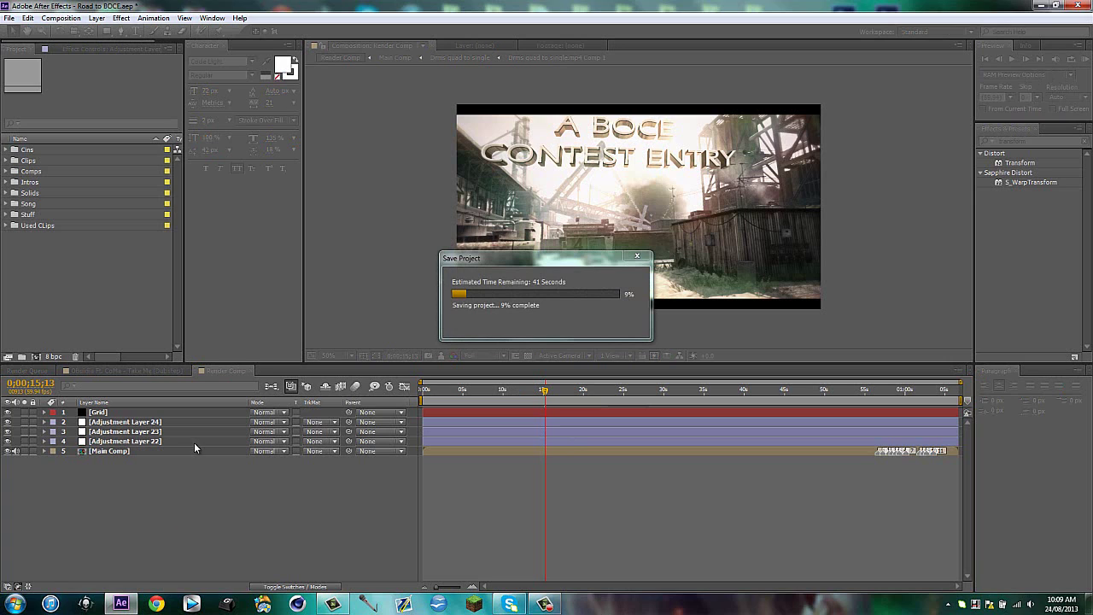
{"action": "left_click", "coordinate": [551, 605]}
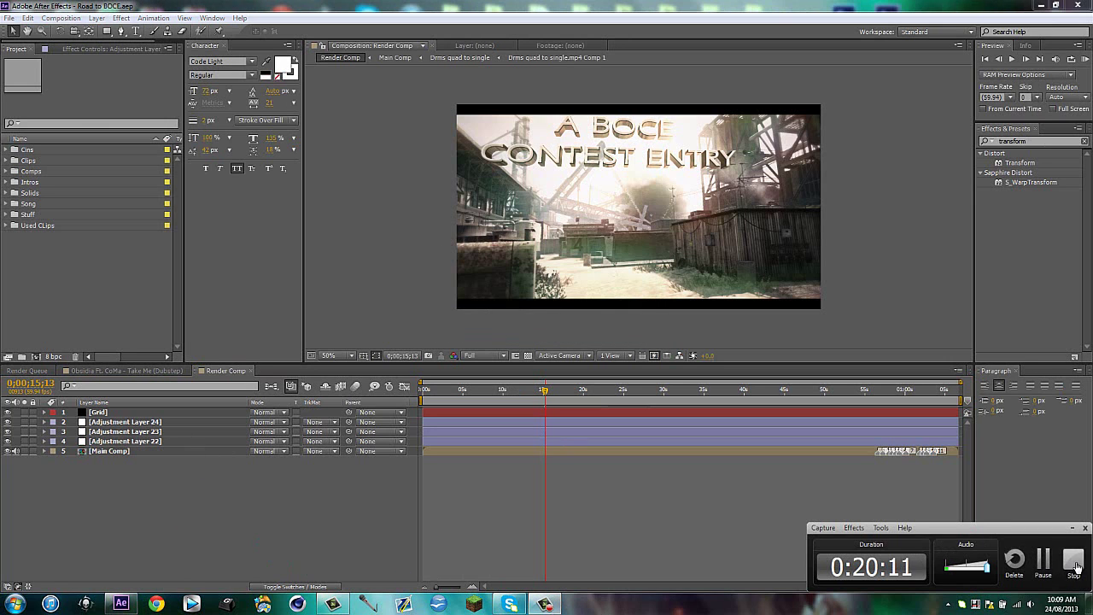